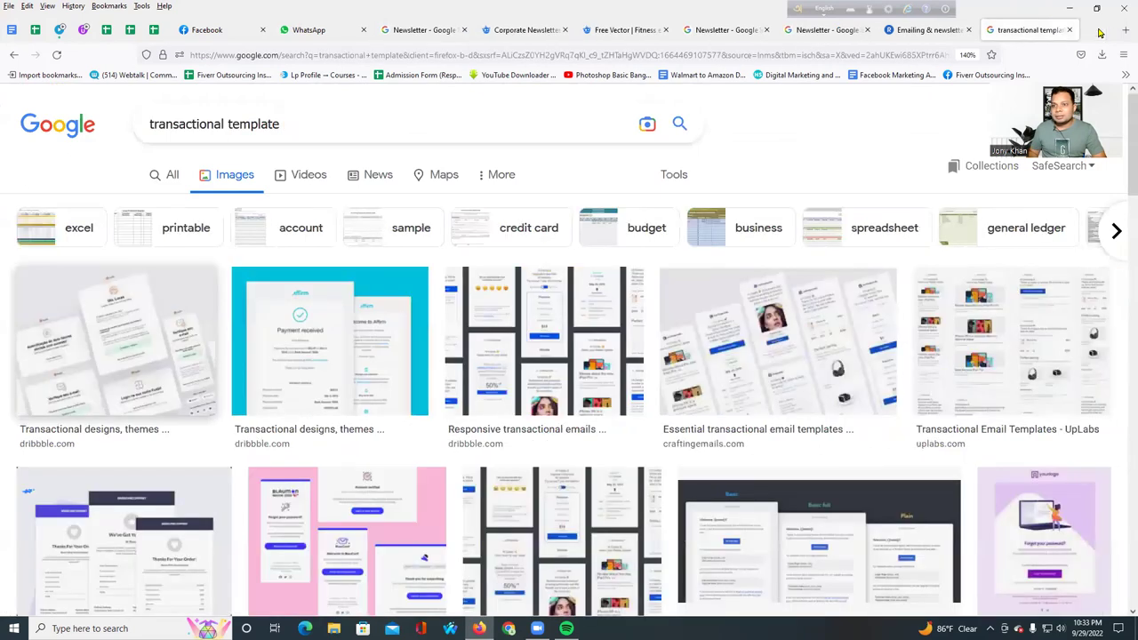
- Close the leftover template search and Emailing & newsletter tabs
left_click(1103, 33)
left_click(1103, 31)
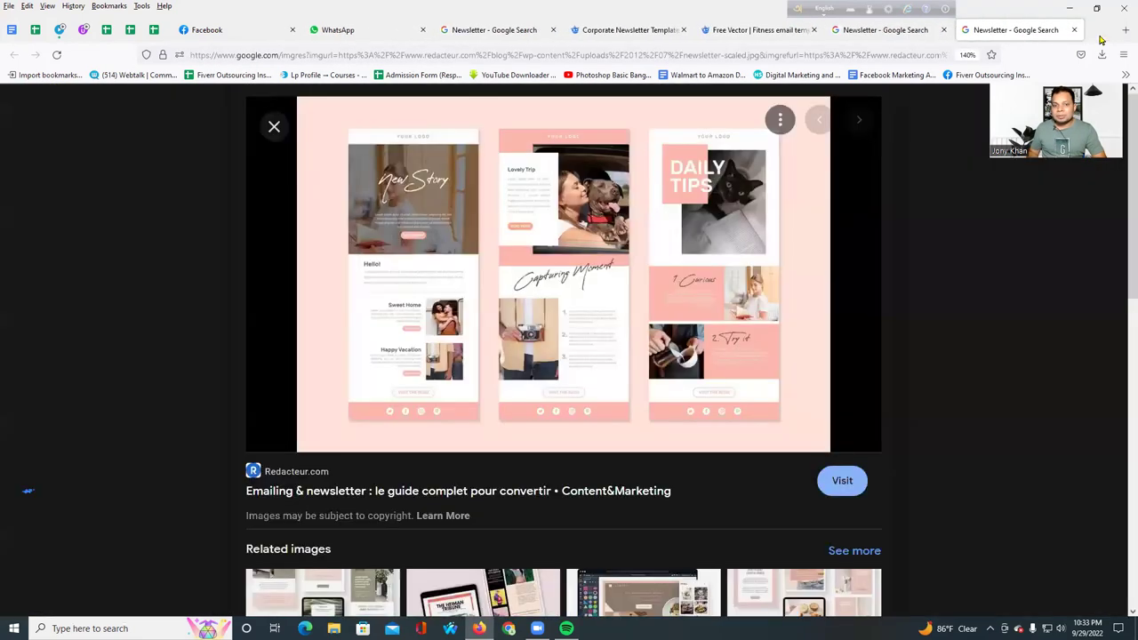
left_click(1097, 31)
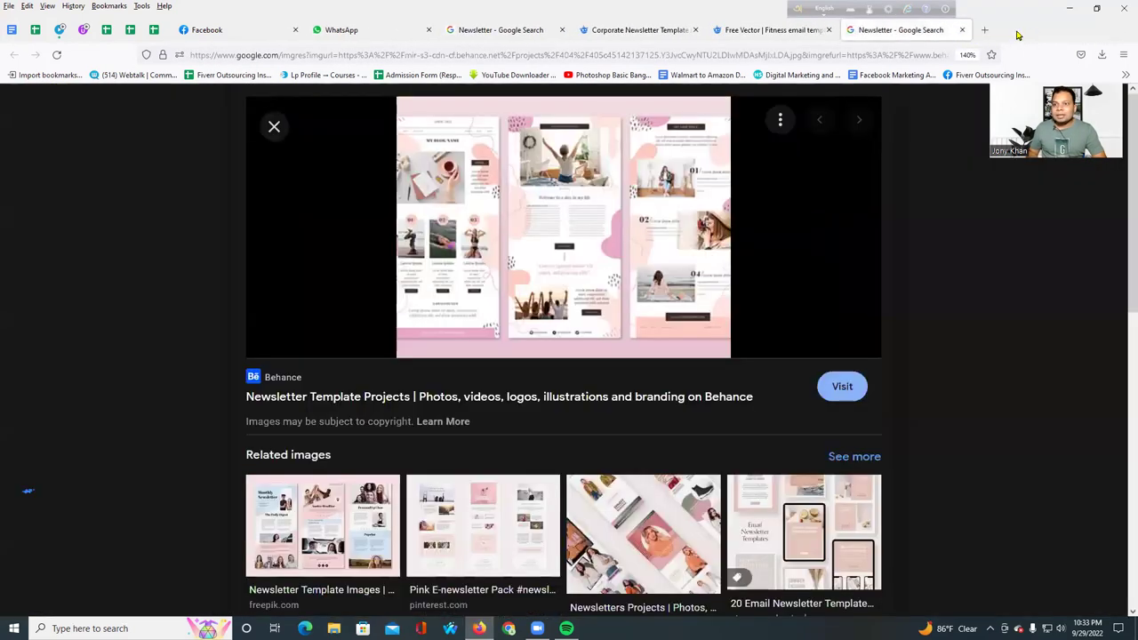
left_click(961, 31)
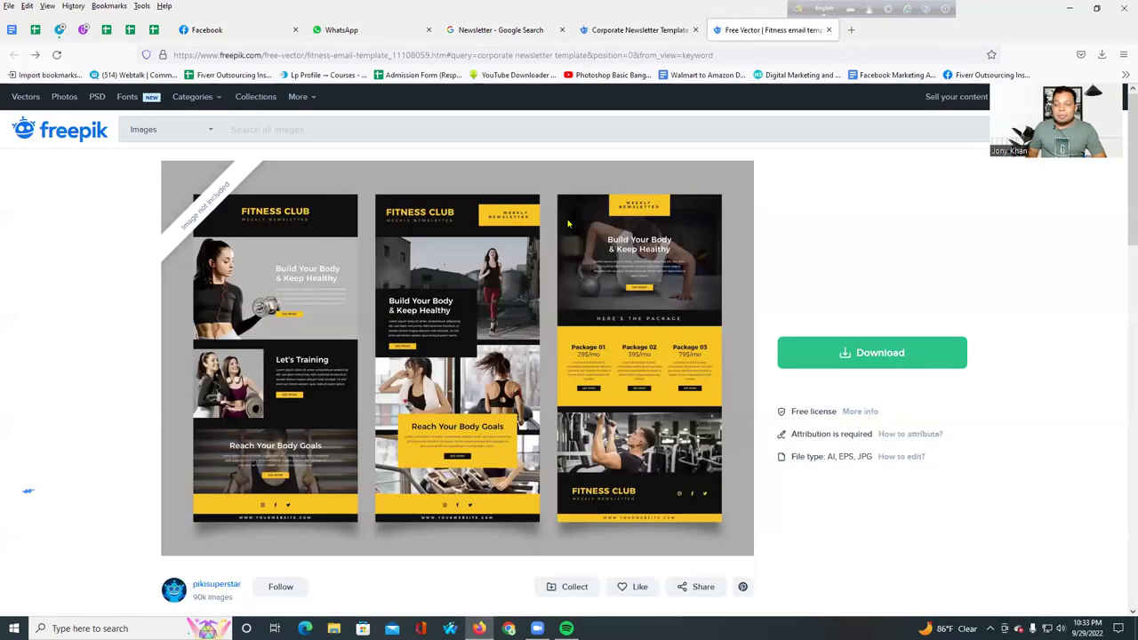
- Check the remaining reference pages and close the Facebook tab
left_click(633, 30)
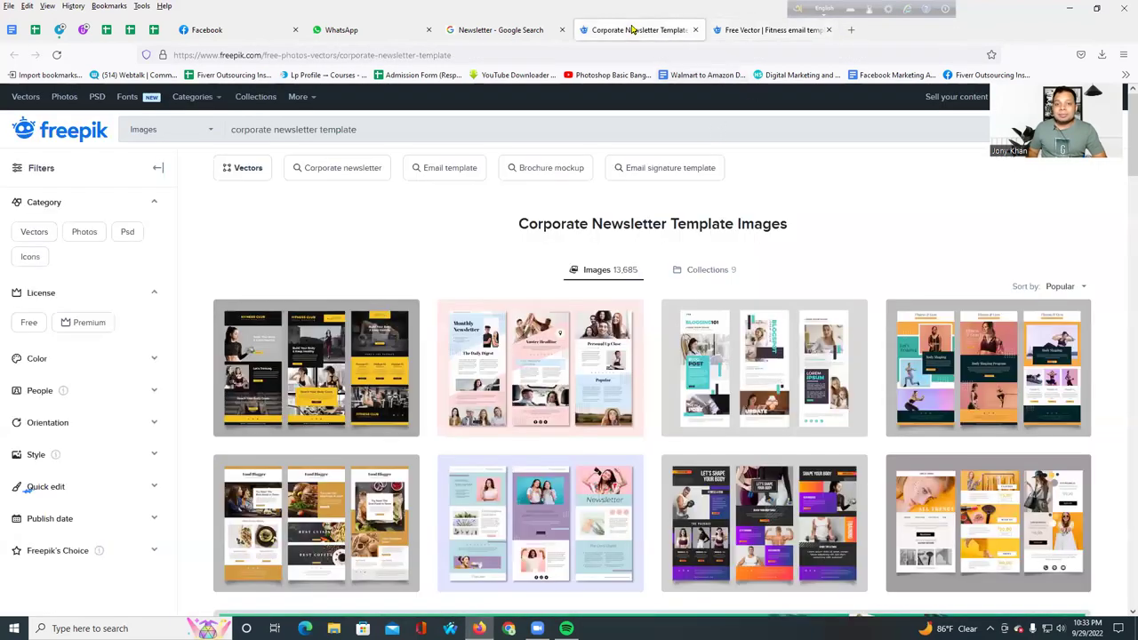
left_click(462, 29)
left_click(336, 30)
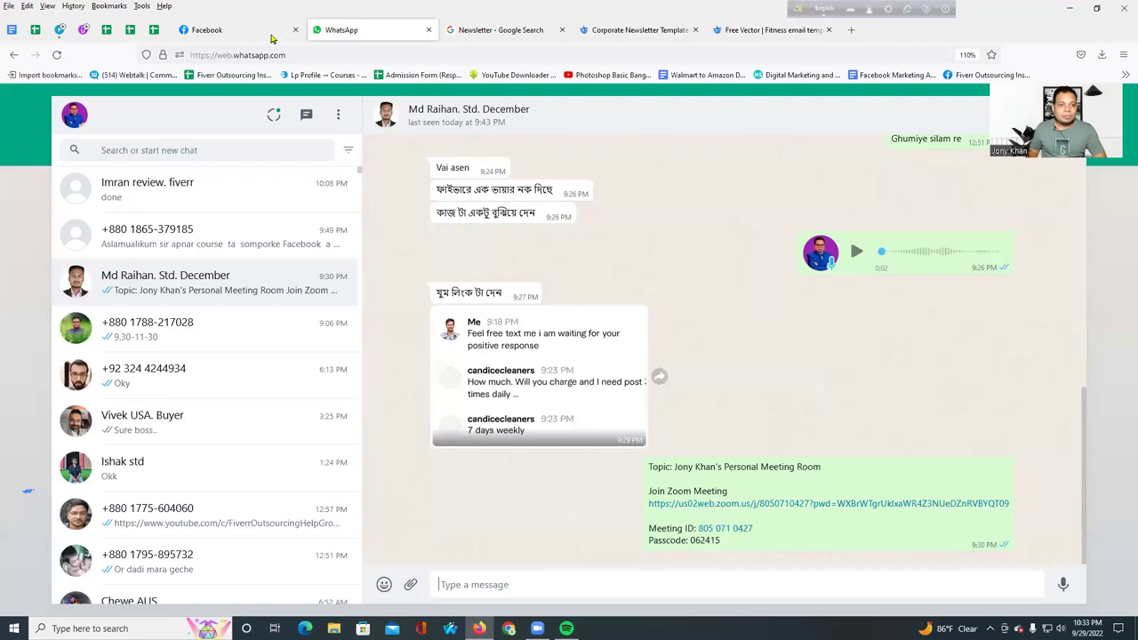
left_click(269, 32)
left_click(294, 31)
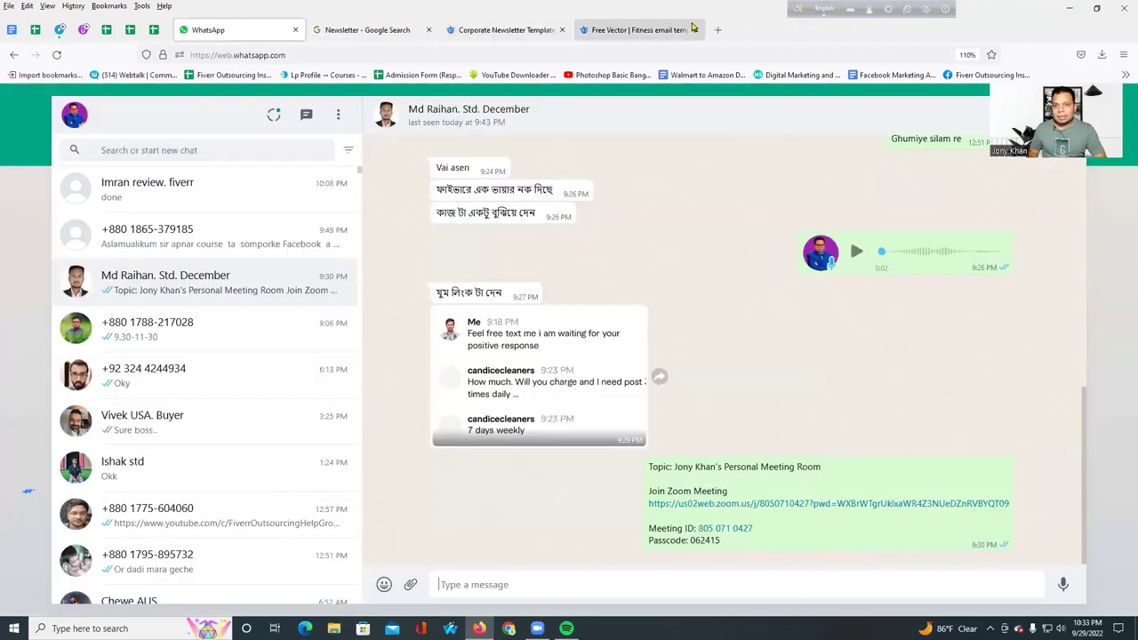
- Close the remaining template reference tabs, leaving a fresh blank tab beside WhatsApp
left_click(695, 31)
left_click(562, 30)
left_click(429, 30)
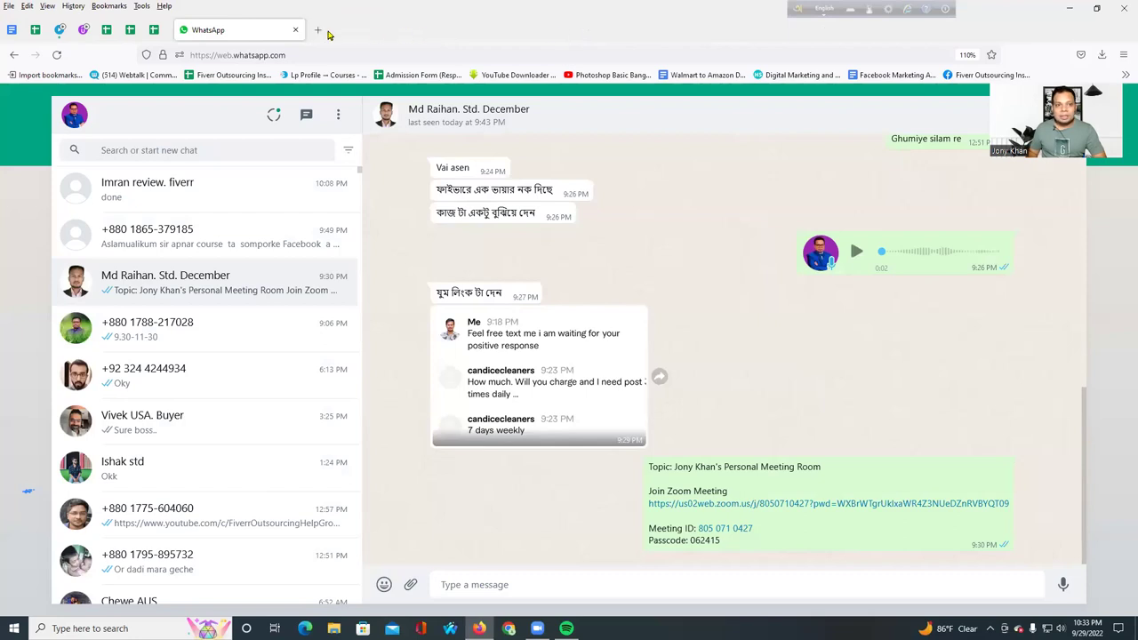
left_click(322, 30)
left_click(370, 54)
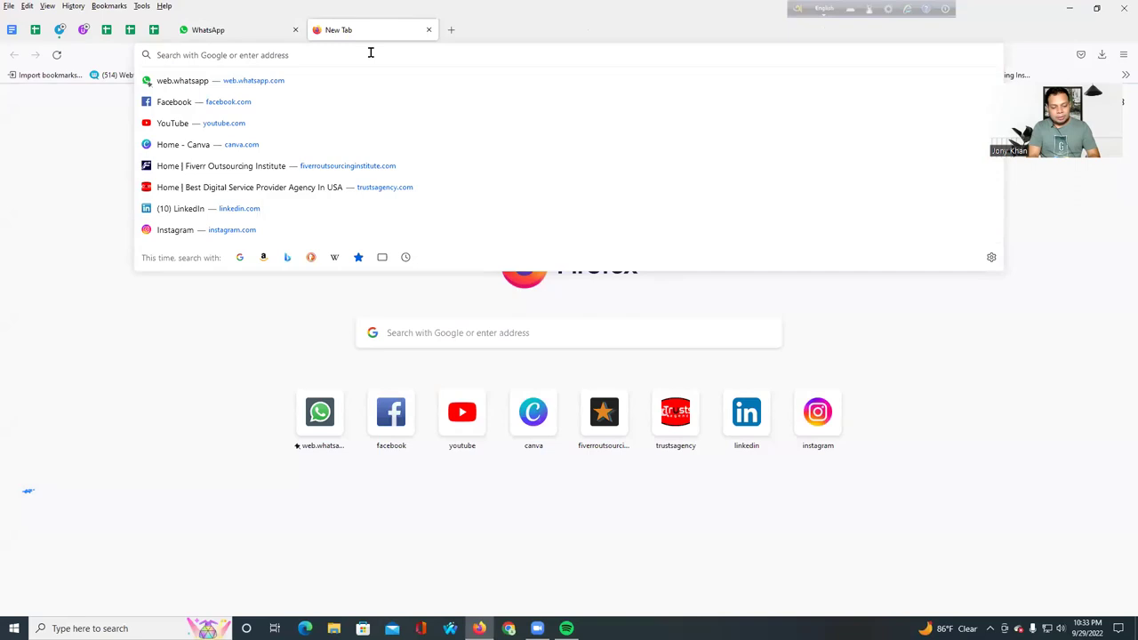
- Go to the Klaviyo website from the new tab's address bar
type("l")
key("BackSpace")
type("kla")
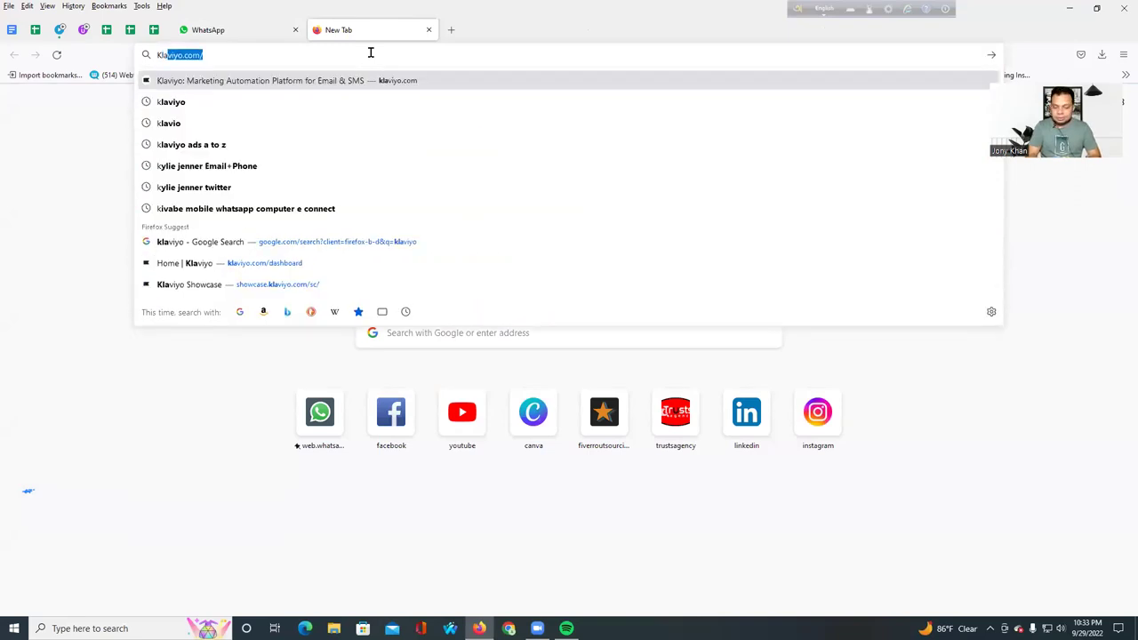
key("Return")
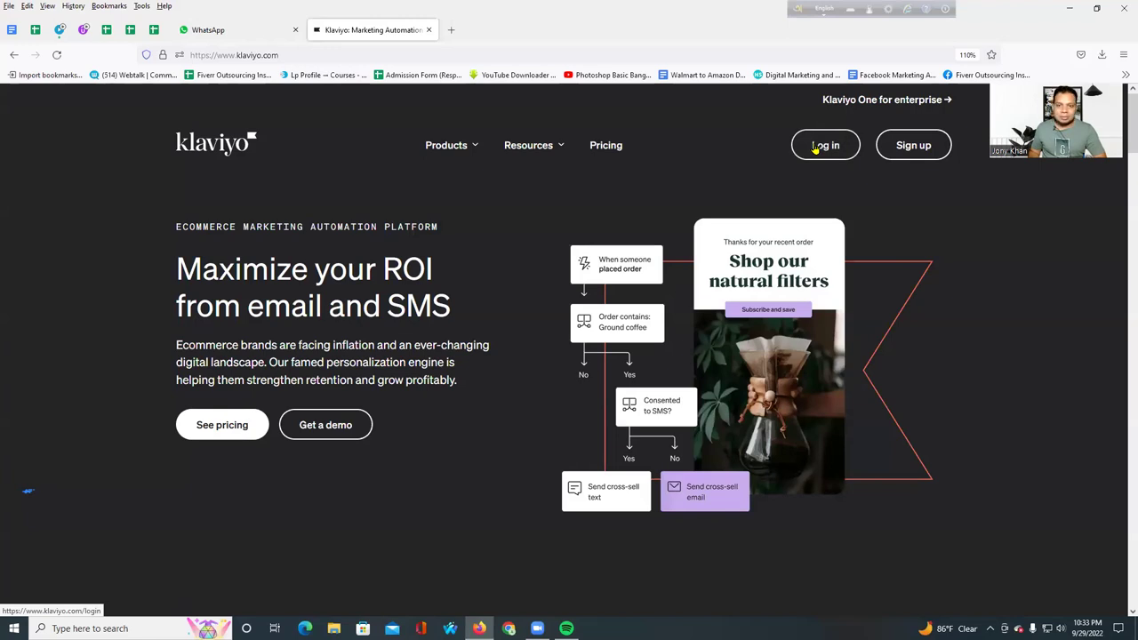
- Sign in to Klaviyo with the saved login and the reCAPTCHA check
left_click(816, 149)
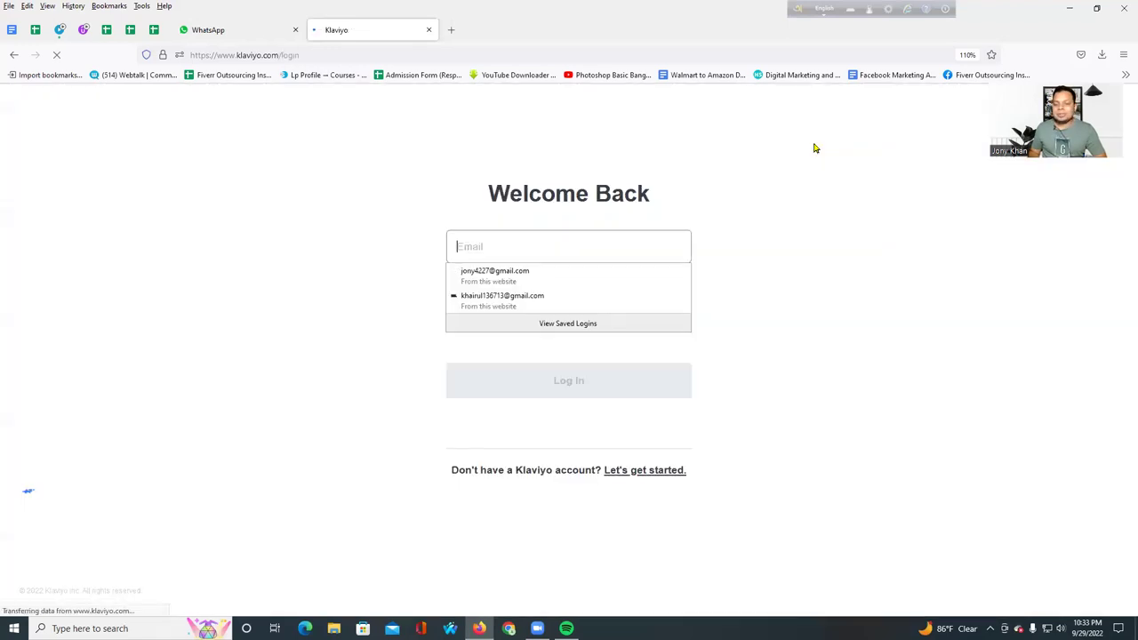
left_click(497, 294)
left_click(461, 370)
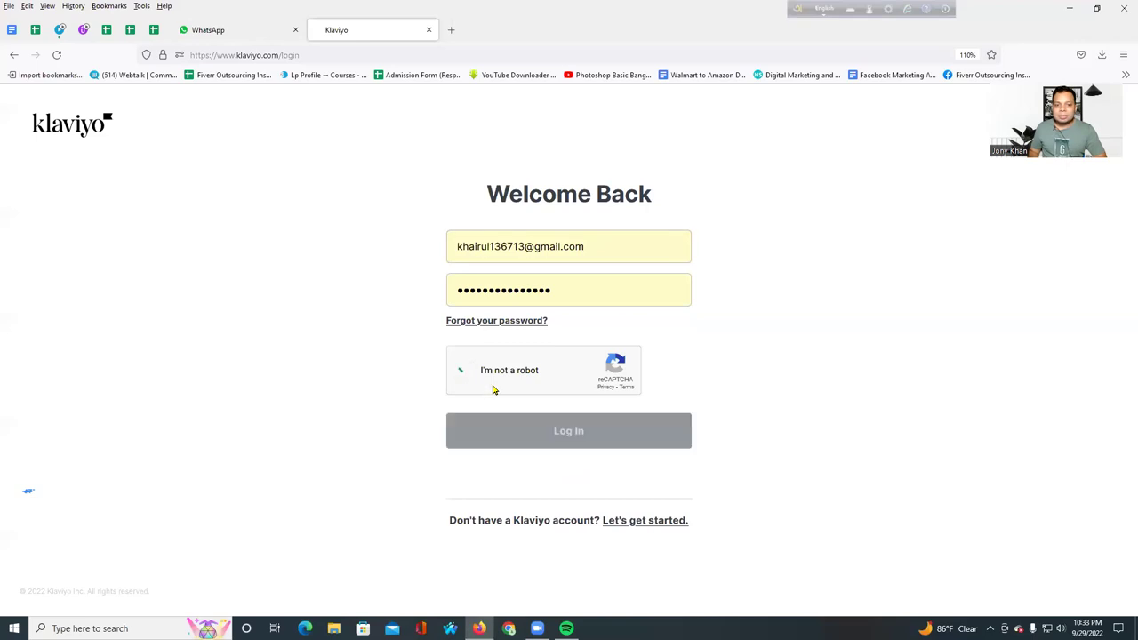
left_click(525, 442)
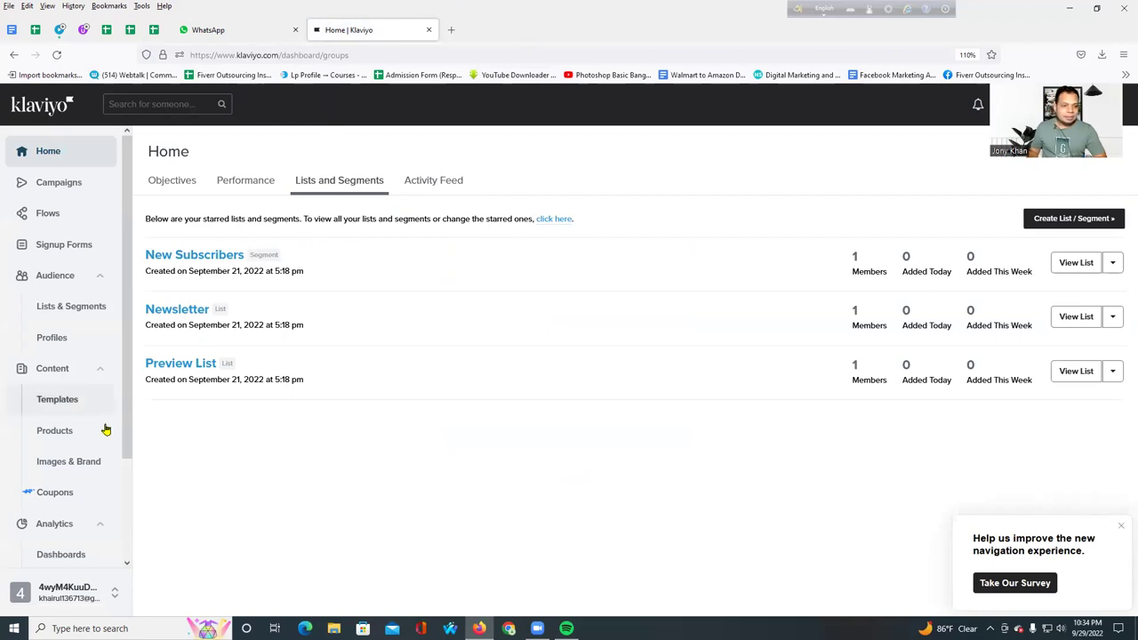
- Expand Content and open Images & Brand, returning there after a brief Templates visit
left_click(93, 367)
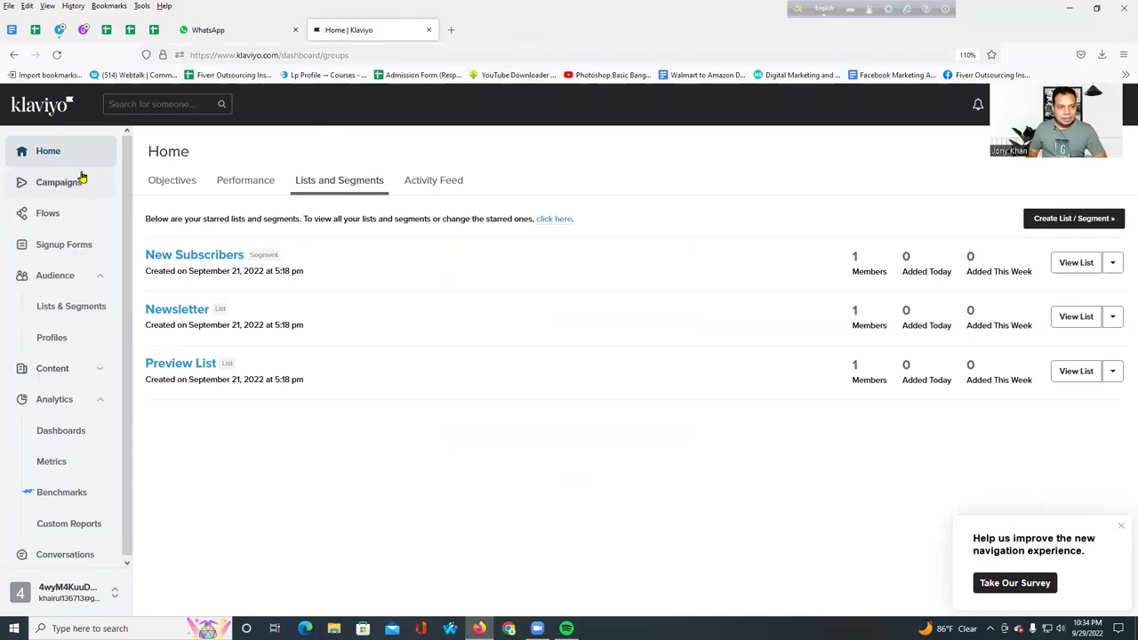
left_click(99, 371)
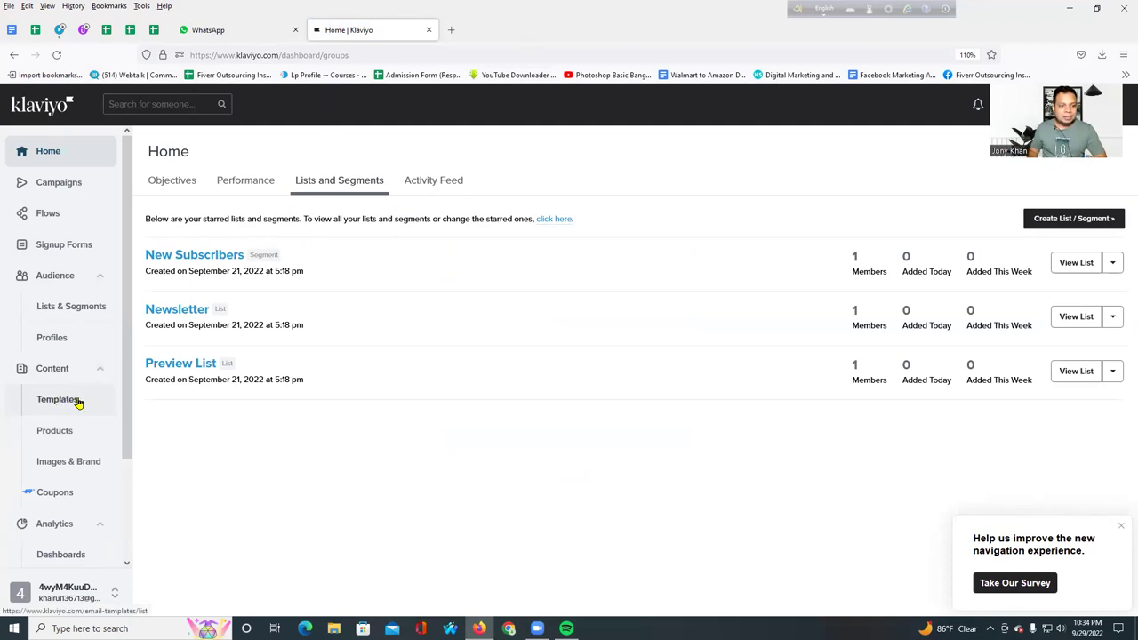
left_click(77, 464)
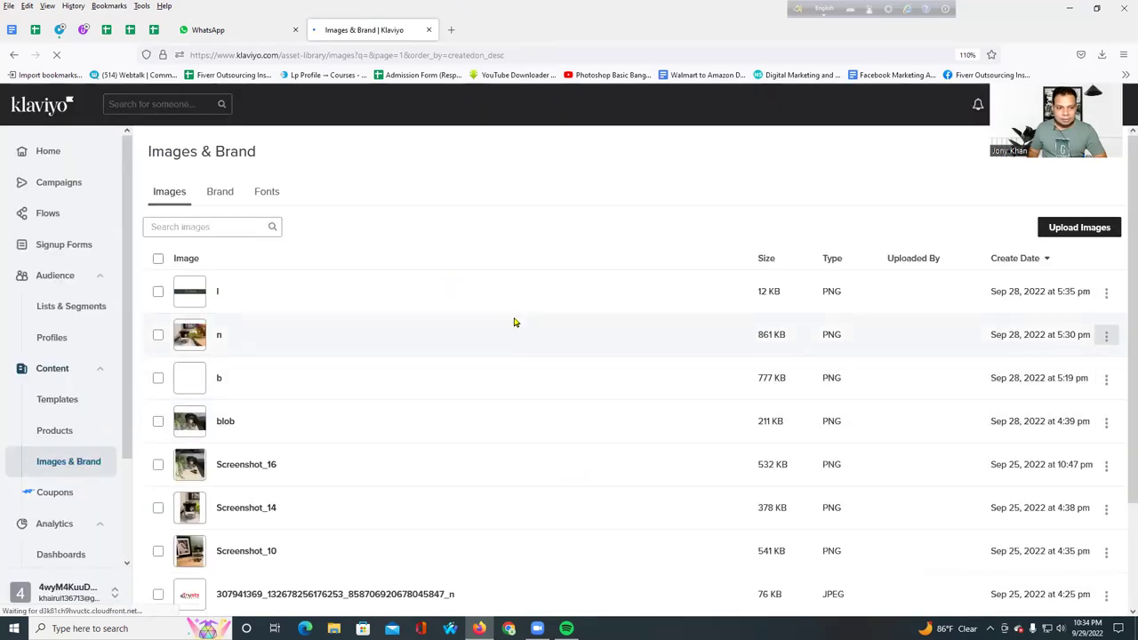
left_click(58, 401)
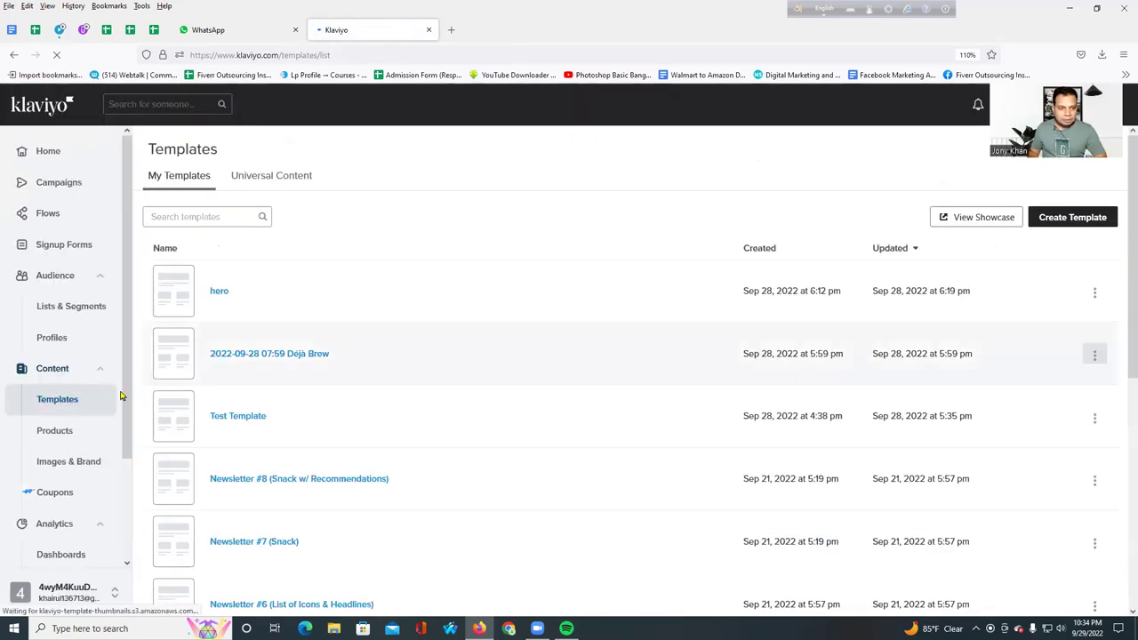
left_click(68, 463)
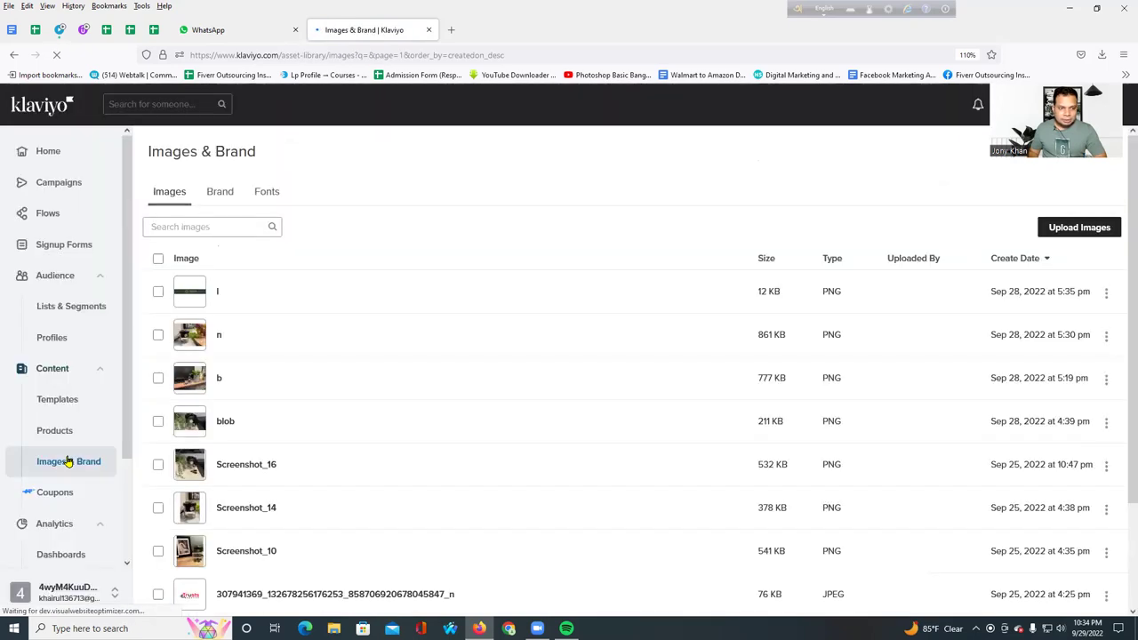
- Open the Fonts section and scroll through the custom web font settings
left_click(274, 188)
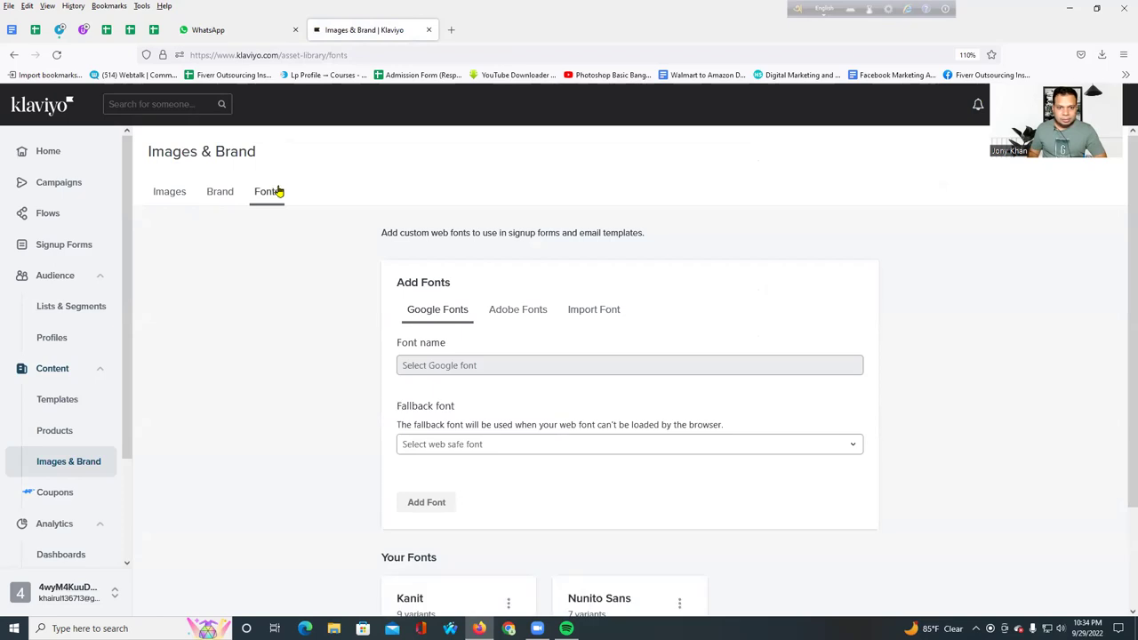
scroll(627, 327, "down", 1)
scroll(597, 343, "up", 1)
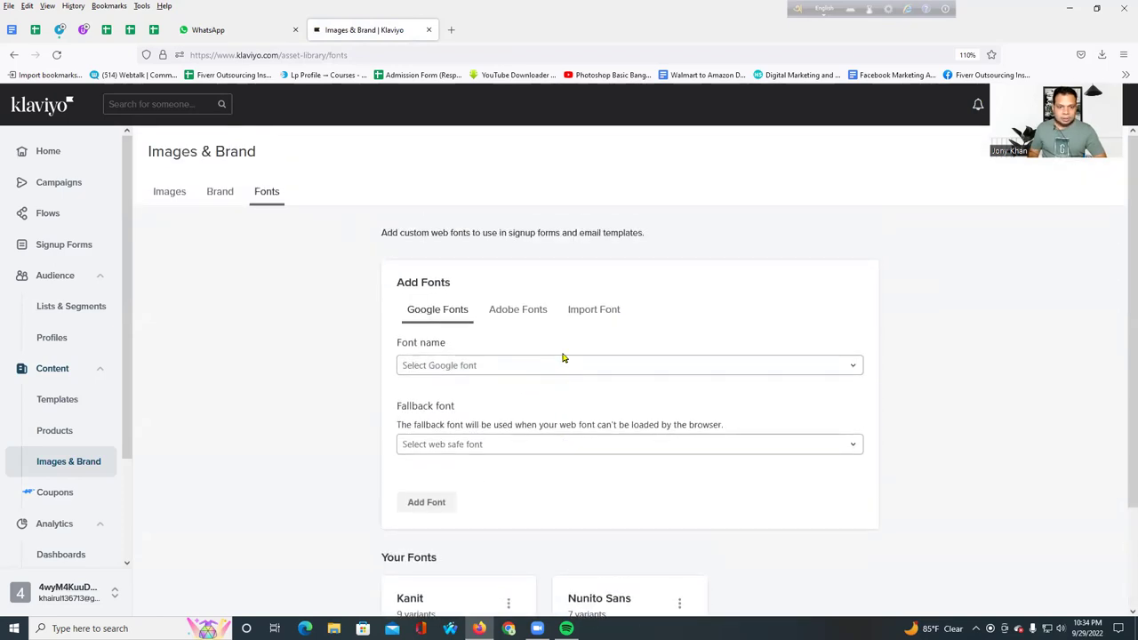
scroll(480, 355, "down", 1)
scroll(497, 345, "up", 1)
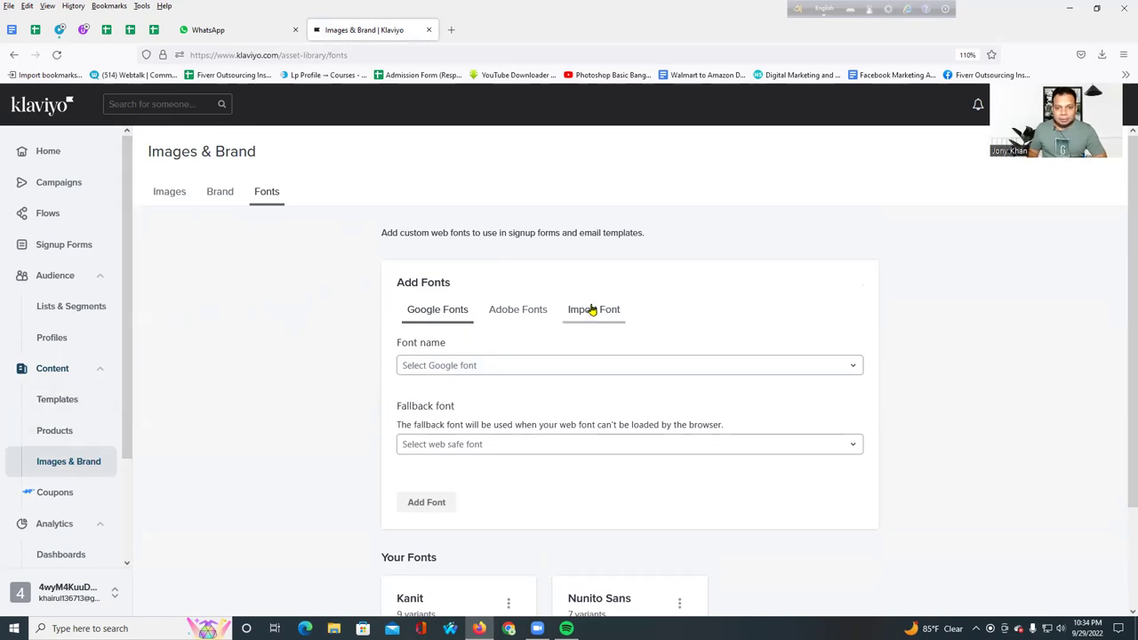
scroll(592, 307, "down", 1)
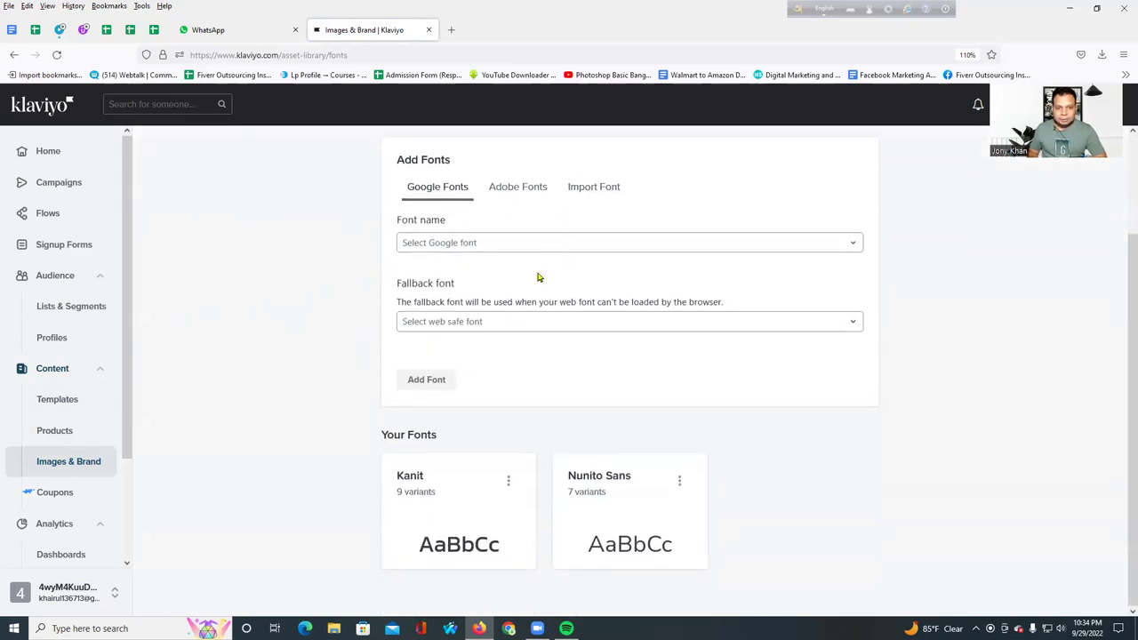
scroll(489, 289, "up", 1)
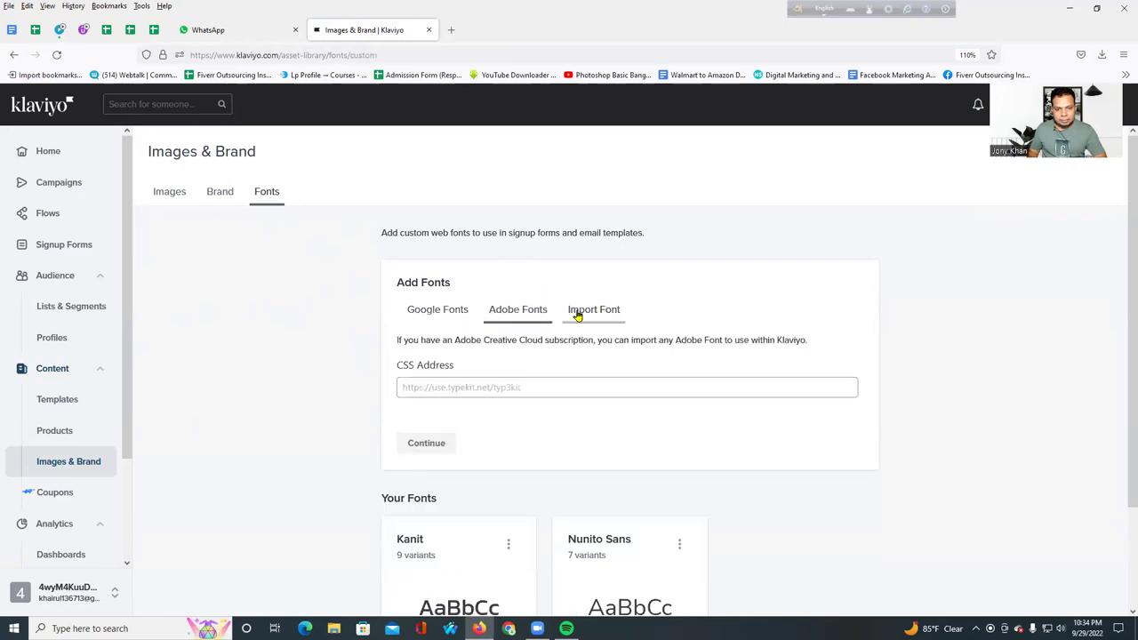
- Look over the Adobe and imported font options and the fallback font list, leaving it unchanged
left_click(575, 312)
scroll(533, 320, "down", 1)
scroll(514, 303, "down", 2)
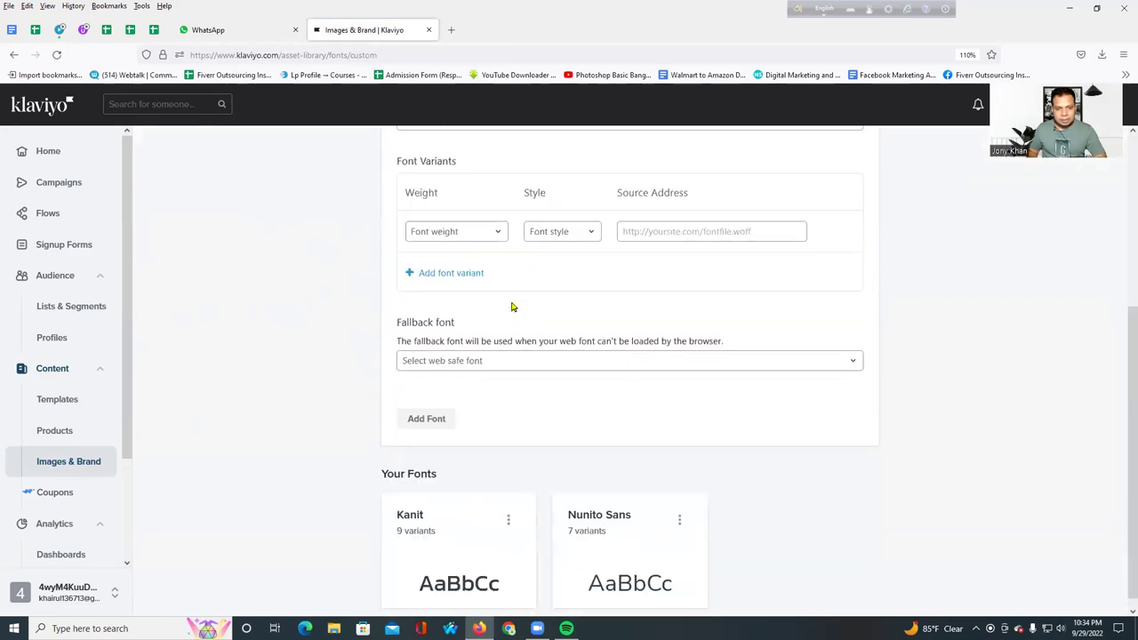
left_click(505, 348)
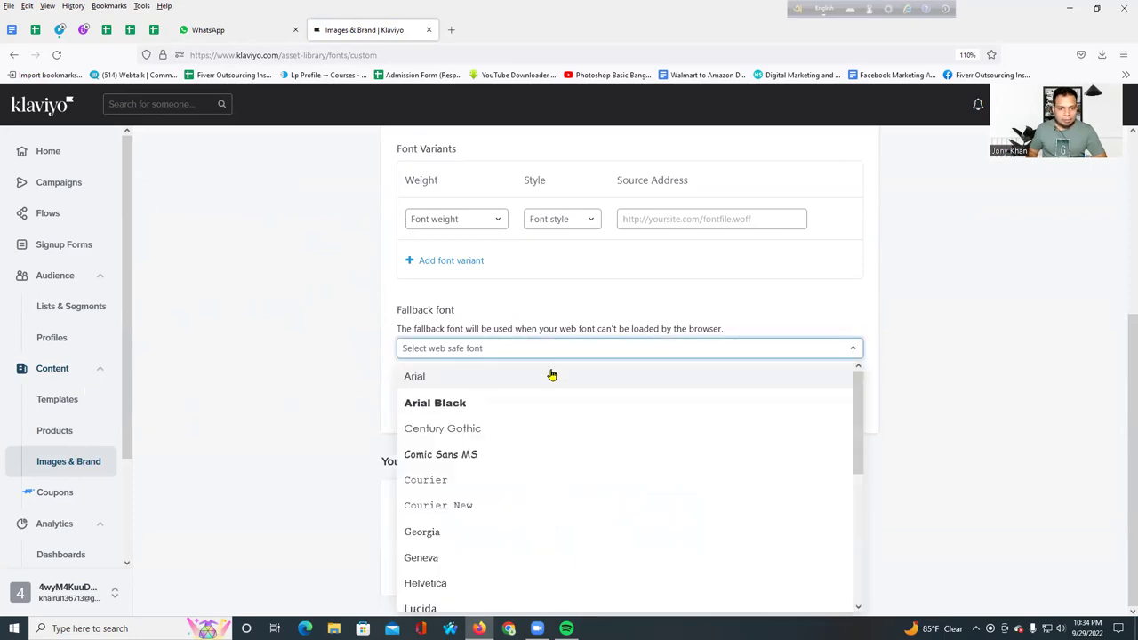
left_click(254, 360)
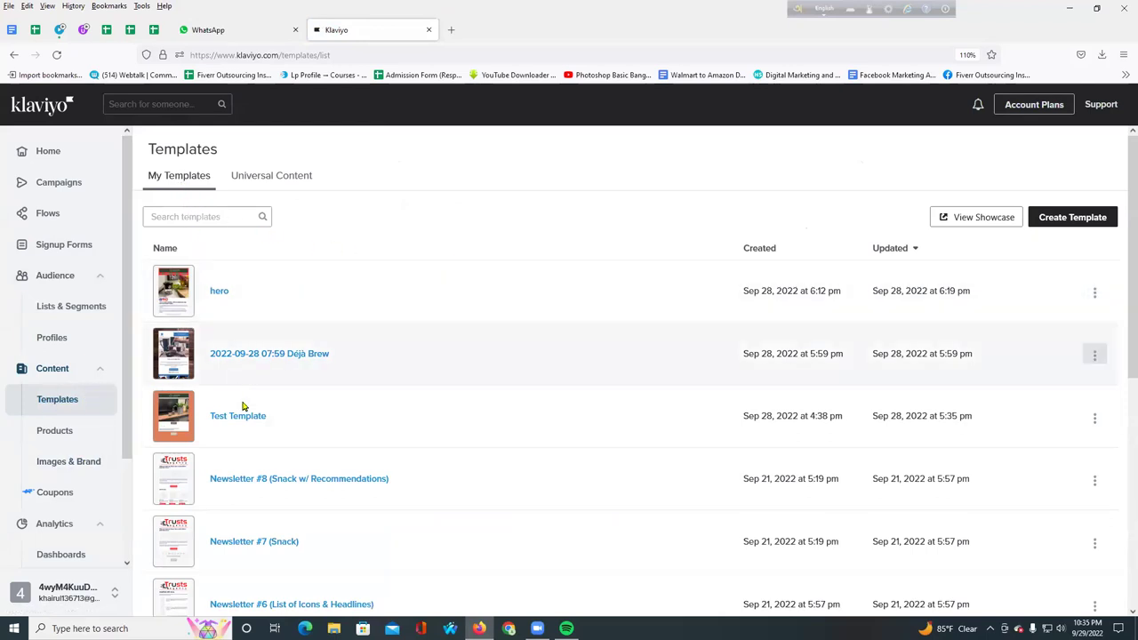
- Log out of Klaviyo from the account options menu
scroll(293, 267, "down", 5)
scroll(299, 320, "up", 5)
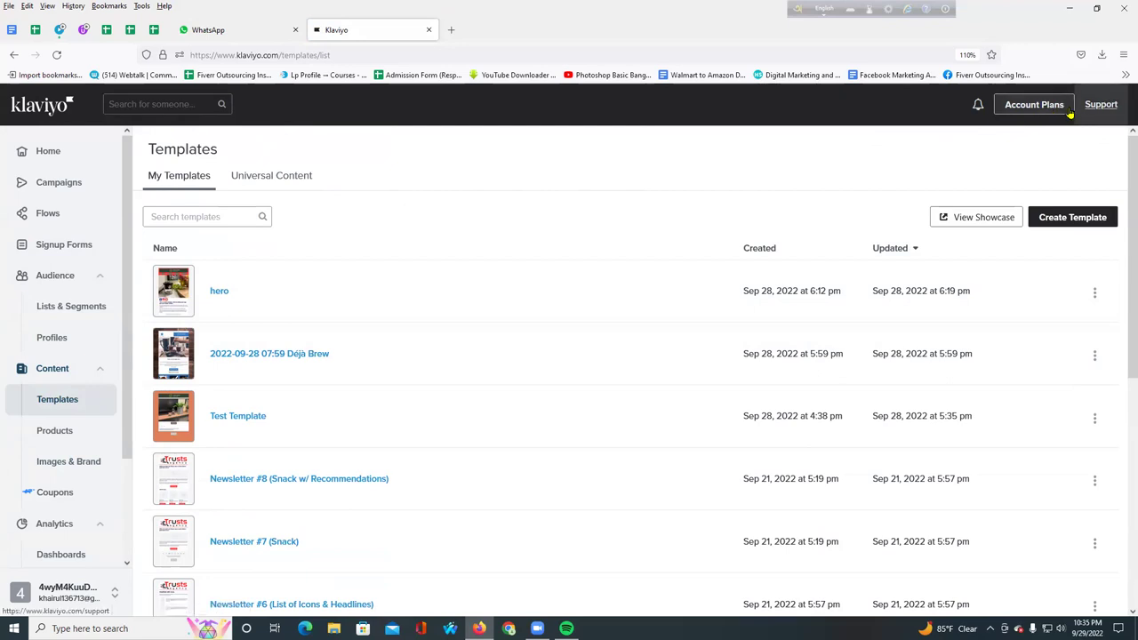
left_click(111, 601)
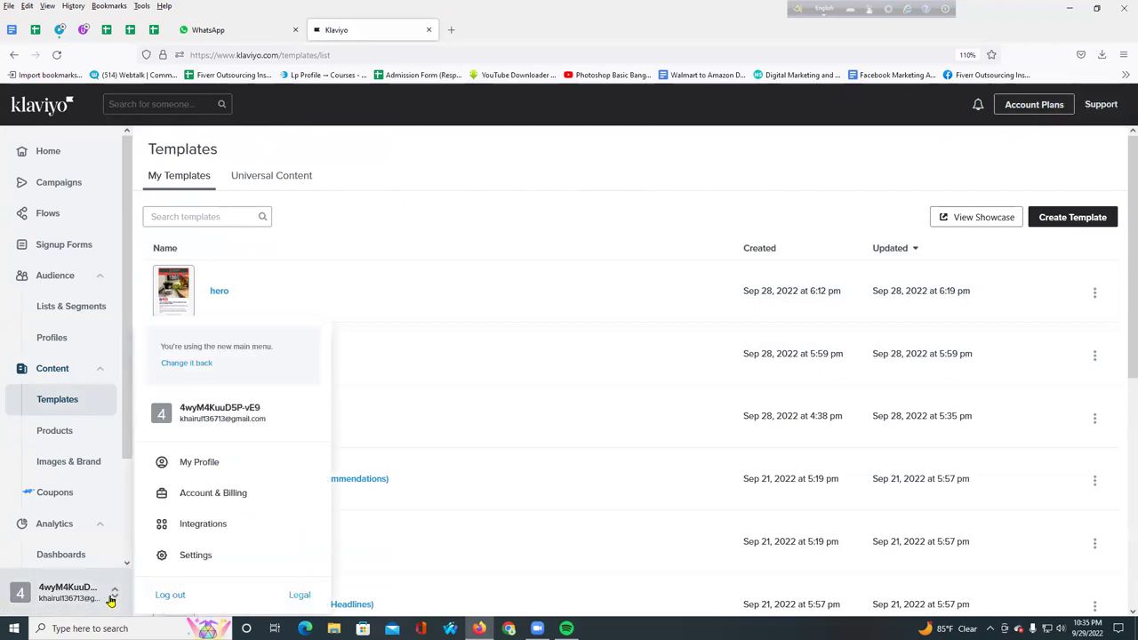
left_click(170, 596)
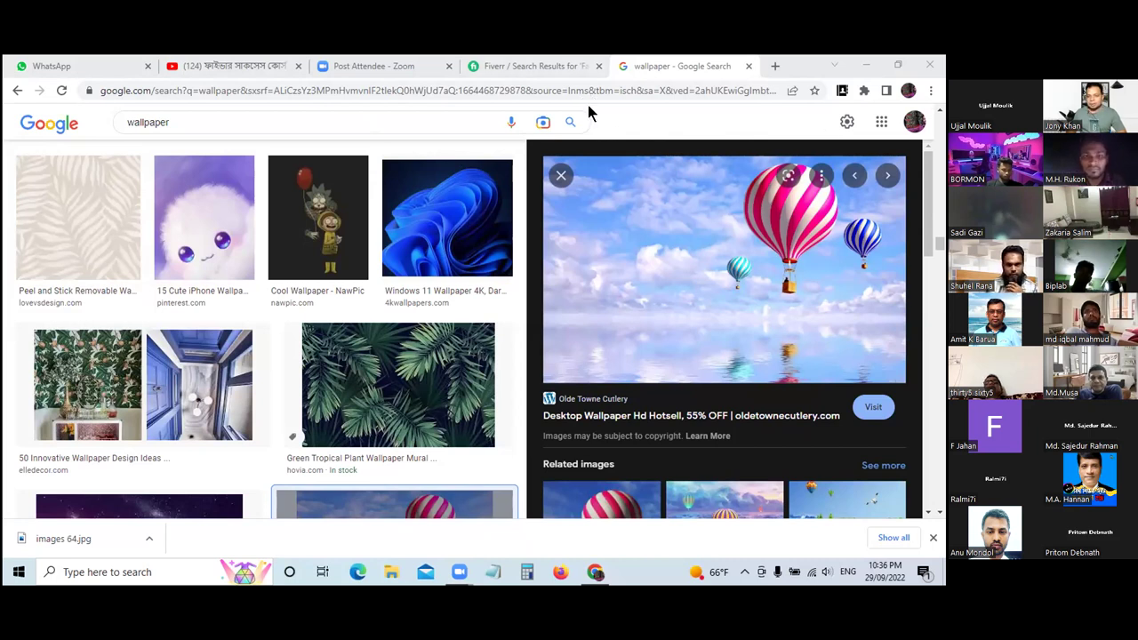
- Search Google for 'klaviyo' in a new tab and open the official klaviyo.com site
key("ctrl+t")
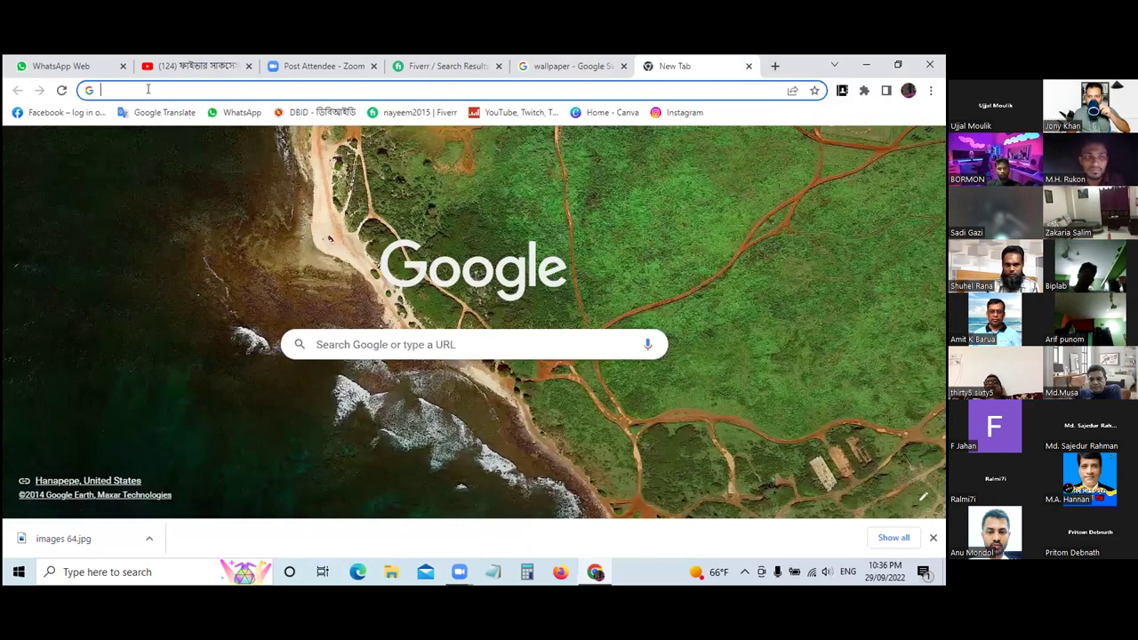
left_click(147, 88)
type("klav")
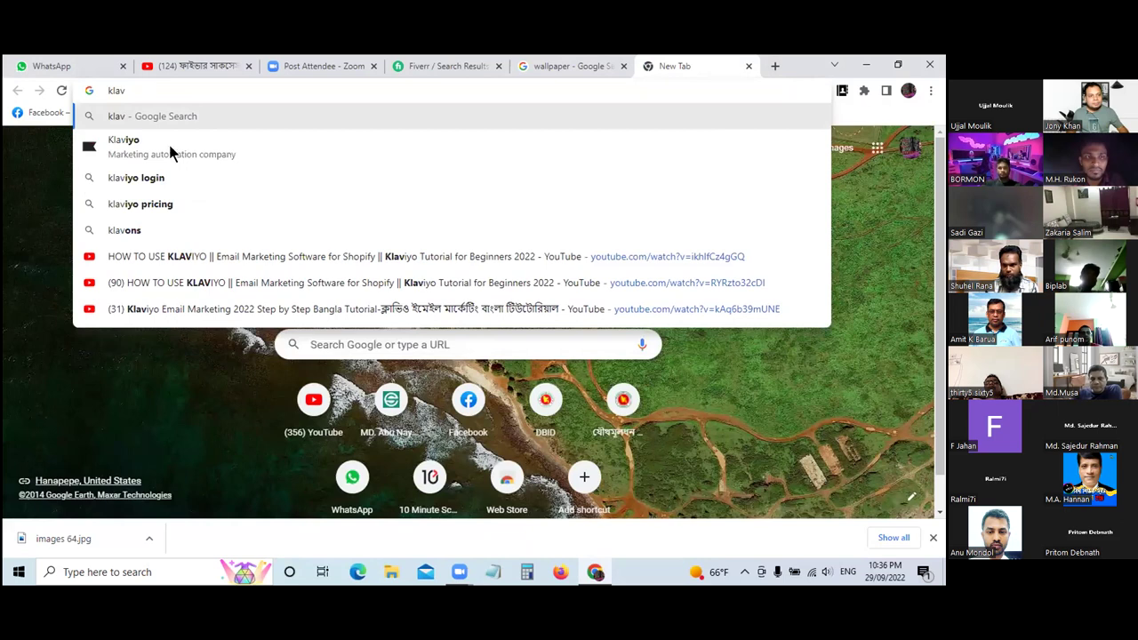
key("Down")
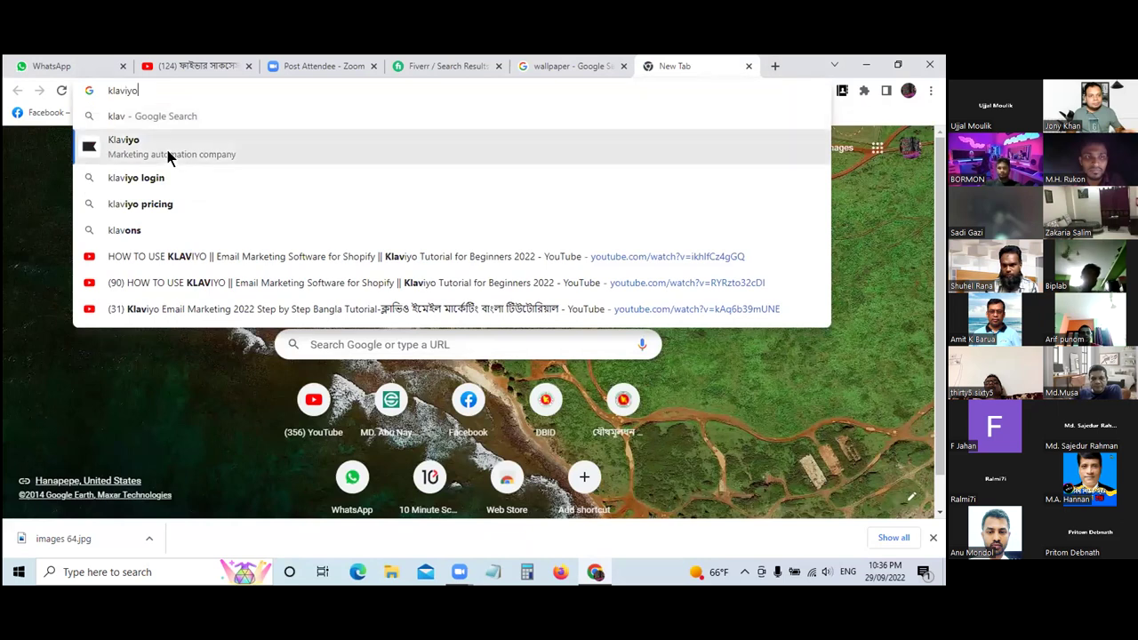
key("Return")
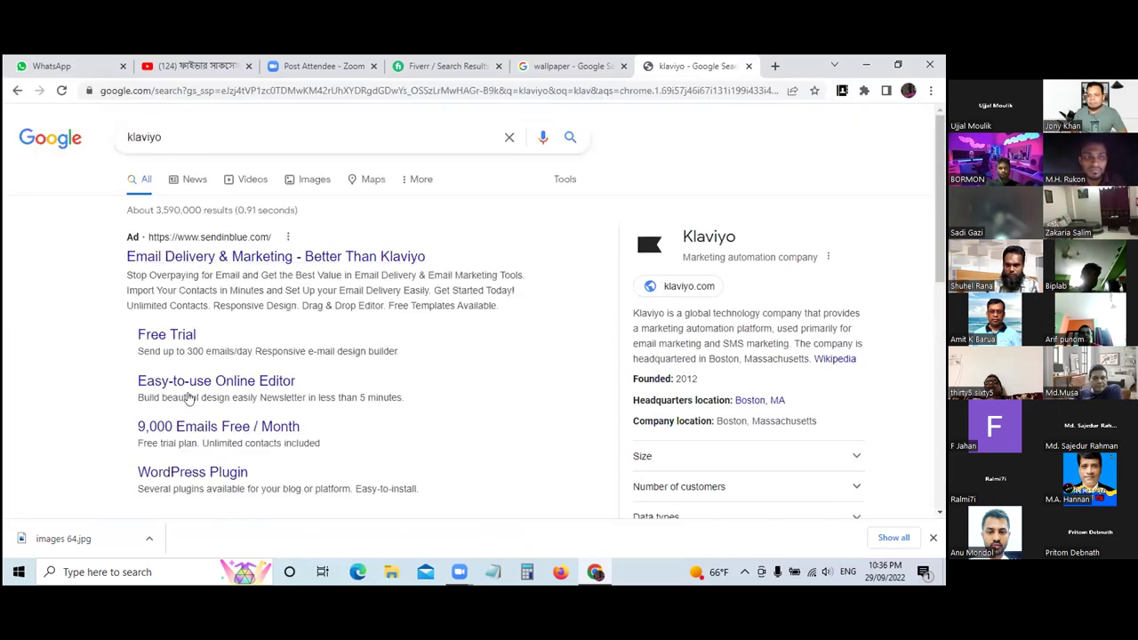
scroll(153, 346, "down", 1)
scroll(152, 346, "down", 1)
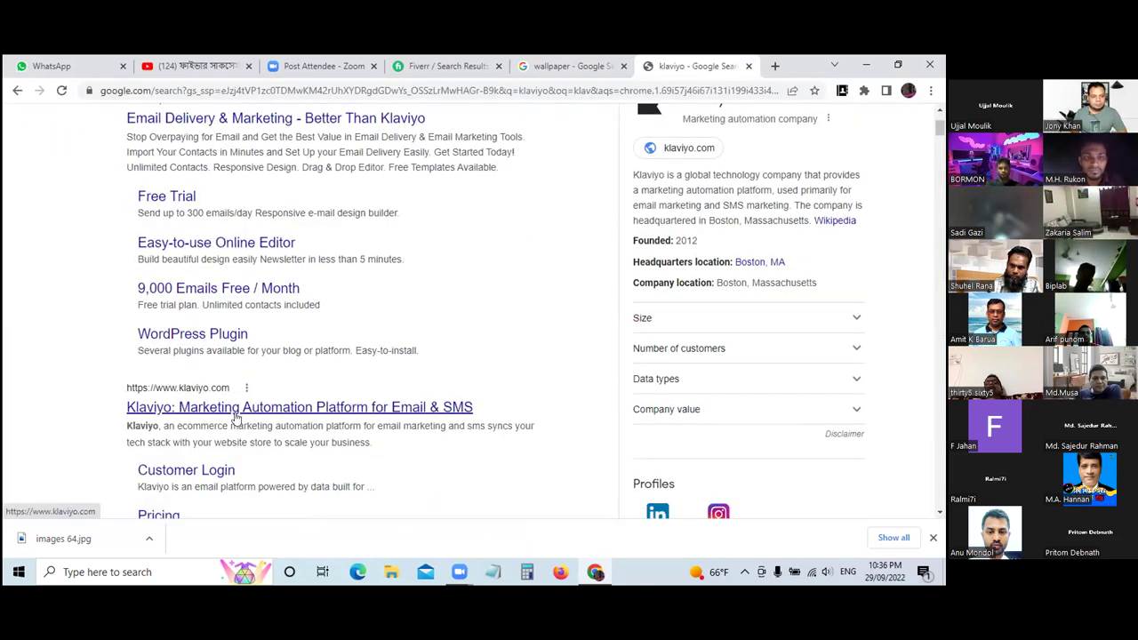
left_click(238, 410)
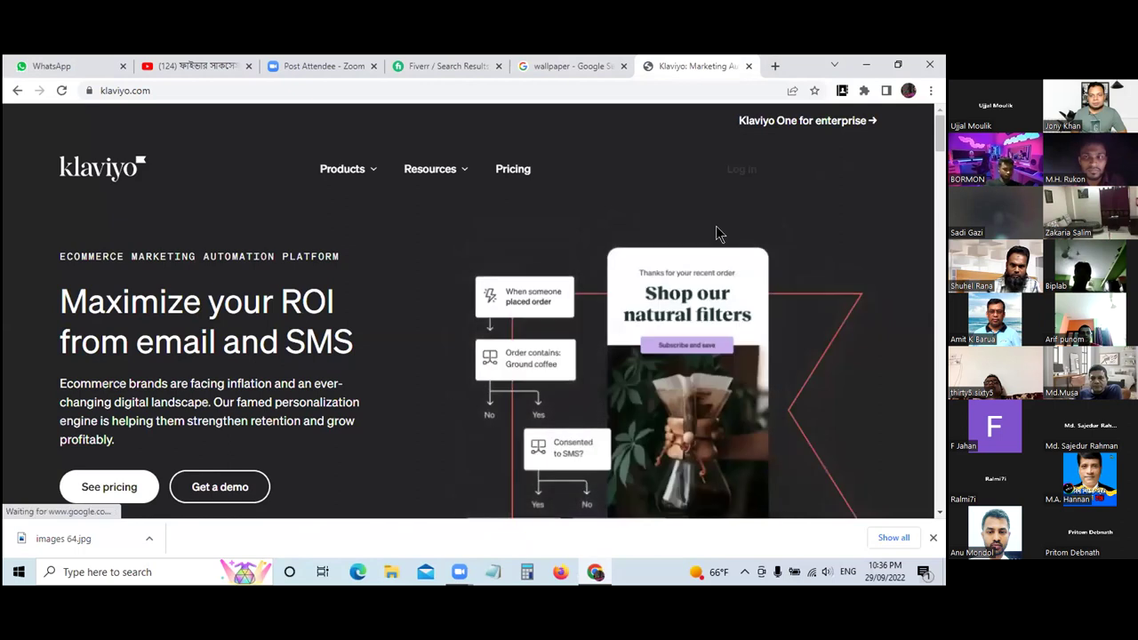
- Enter the account e-mail and password, pass the reCAPTCHA and submit the sign-in
left_click(747, 178)
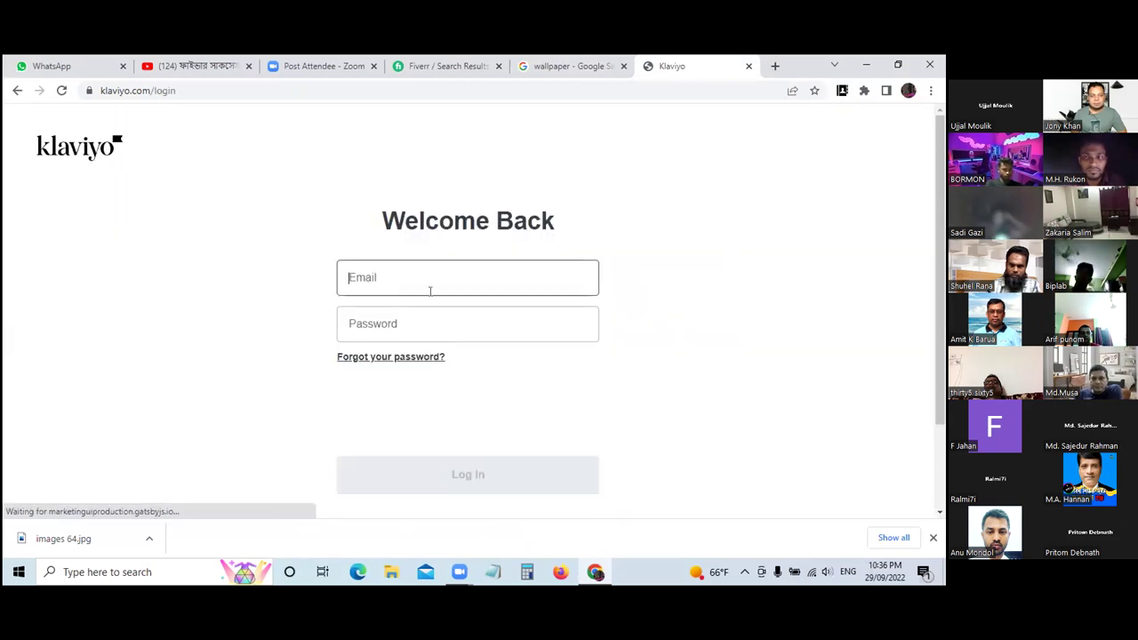
left_click(430, 277)
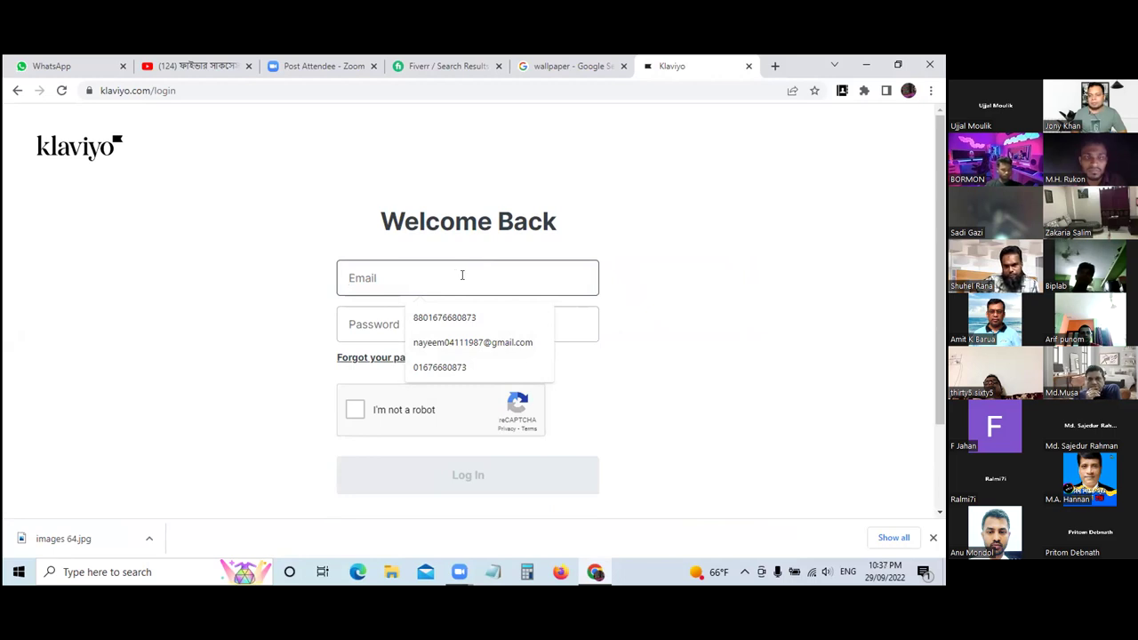
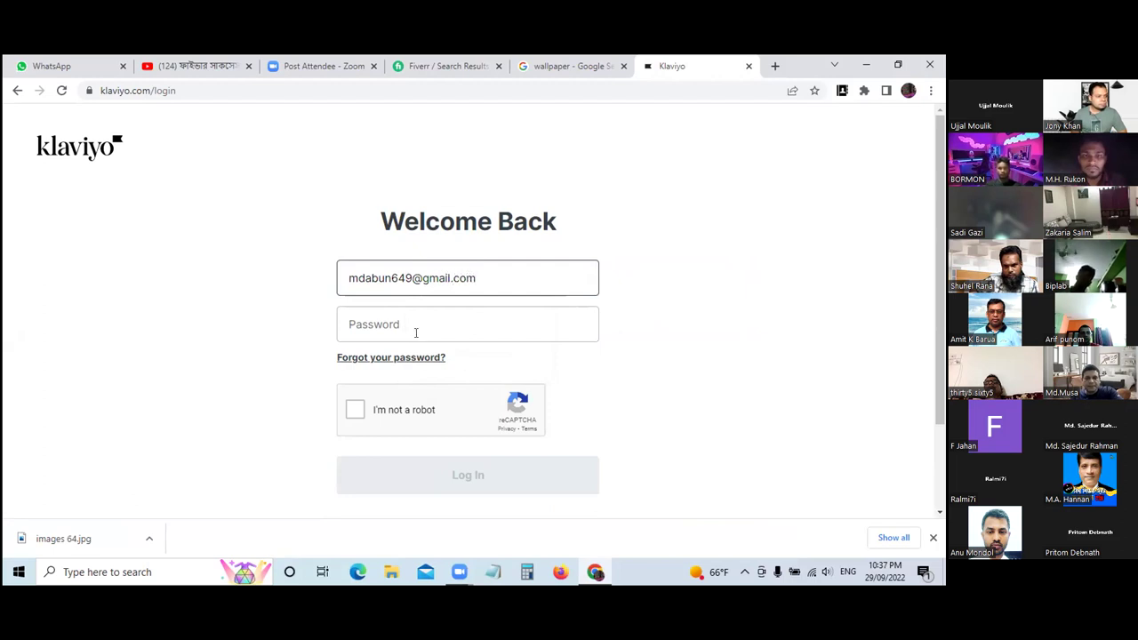
left_click(423, 323)
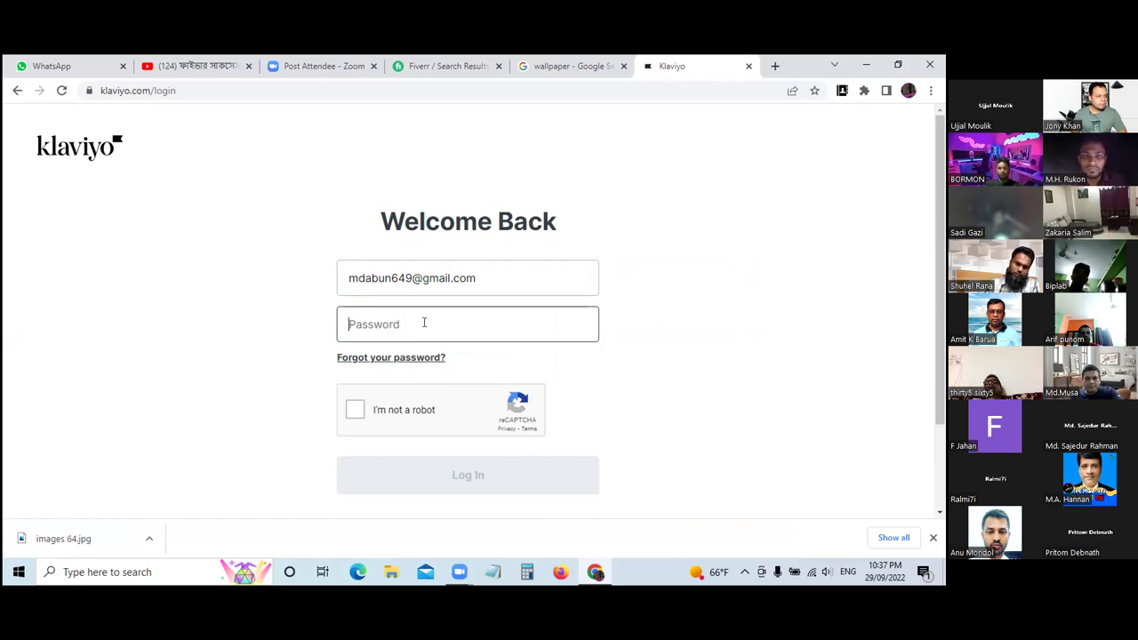
type("••••••")
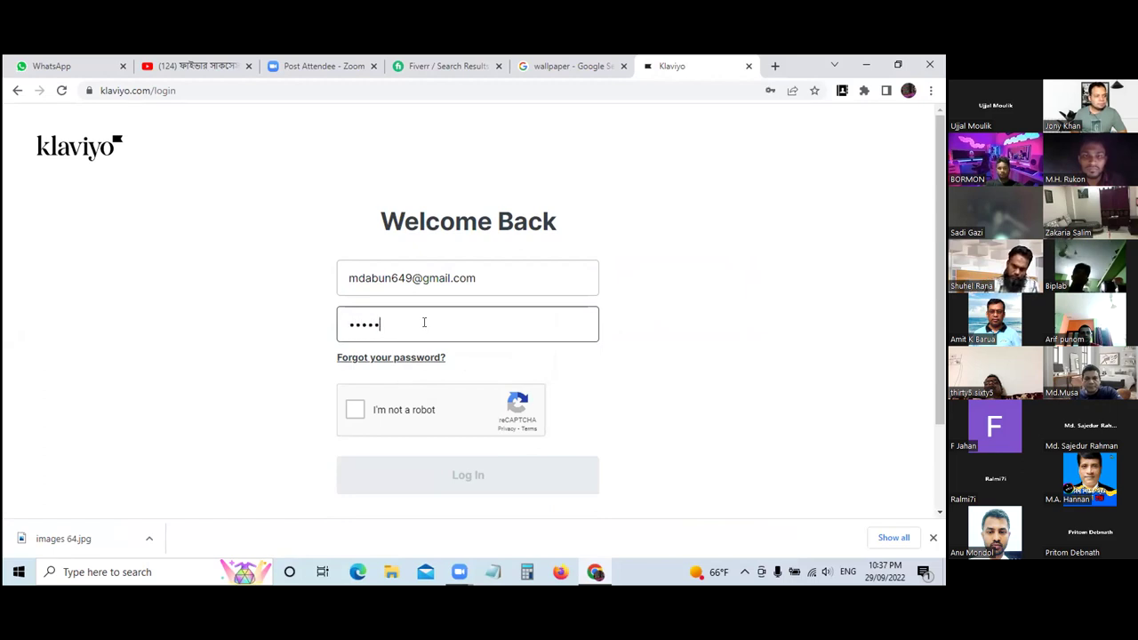
type("•")
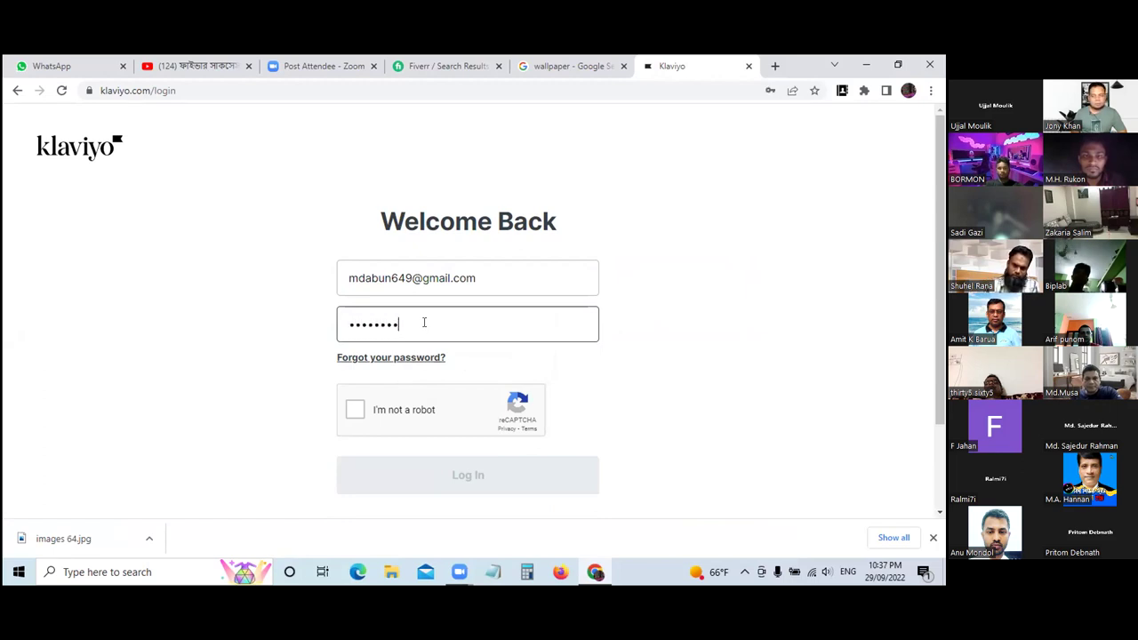
type("•••")
left_click(356, 408)
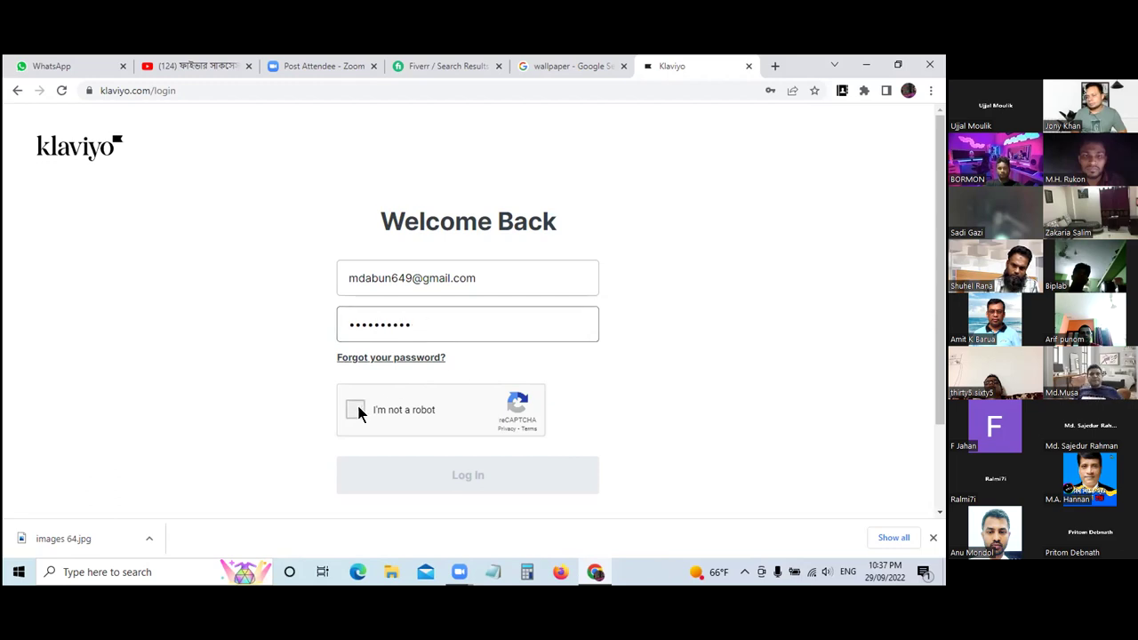
left_click(475, 482)
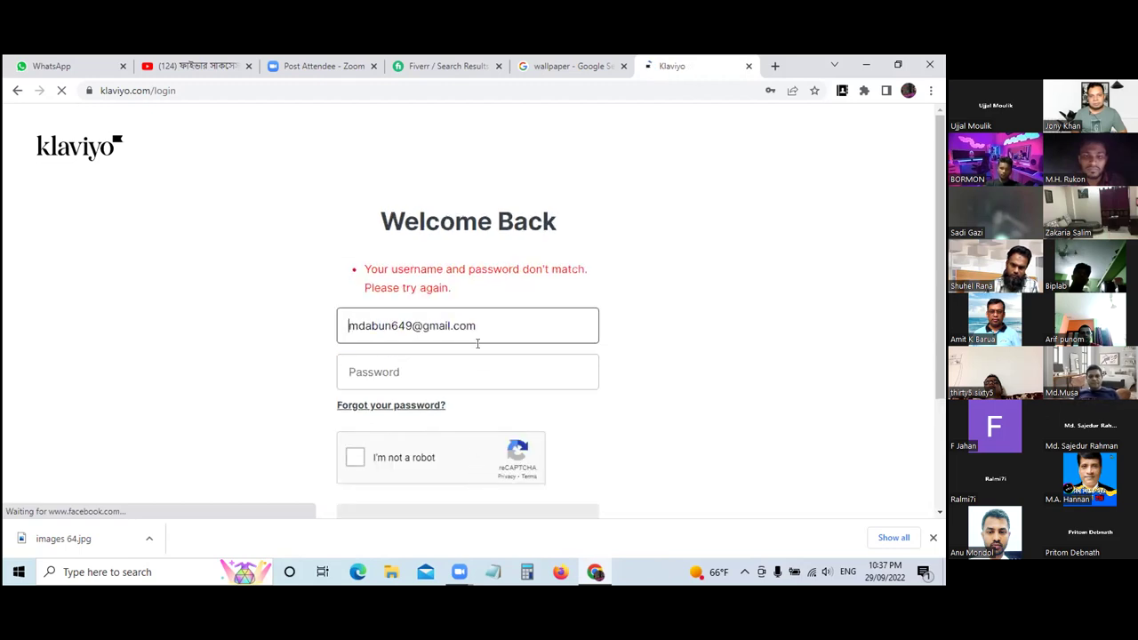
- After the mismatch error, retype the password and then clear it
left_click(449, 381)
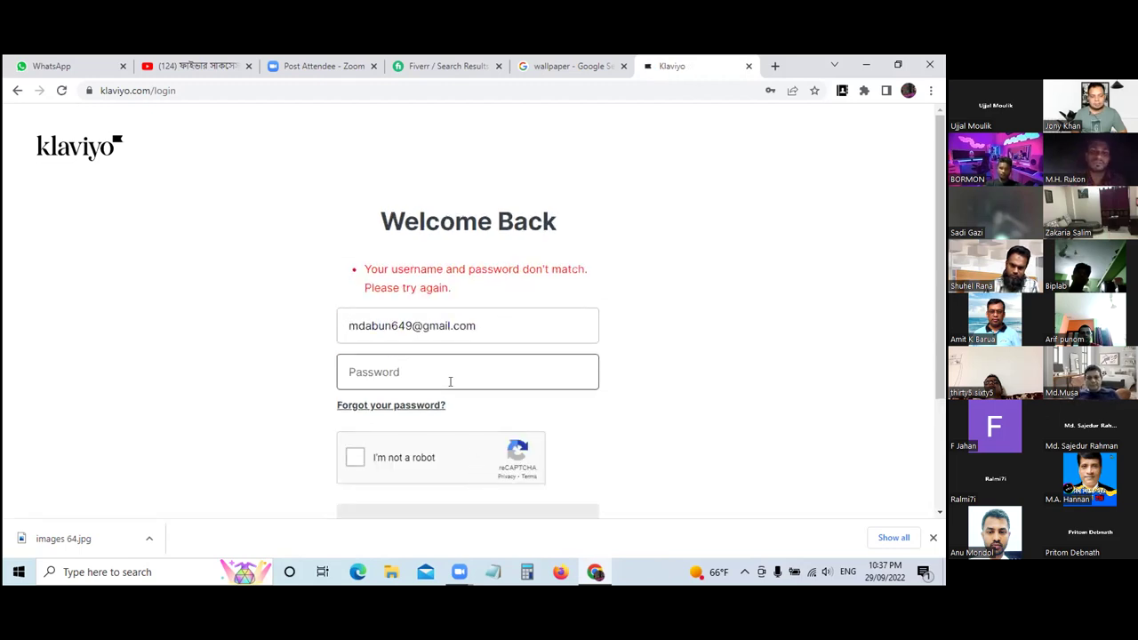
type("a••••••")
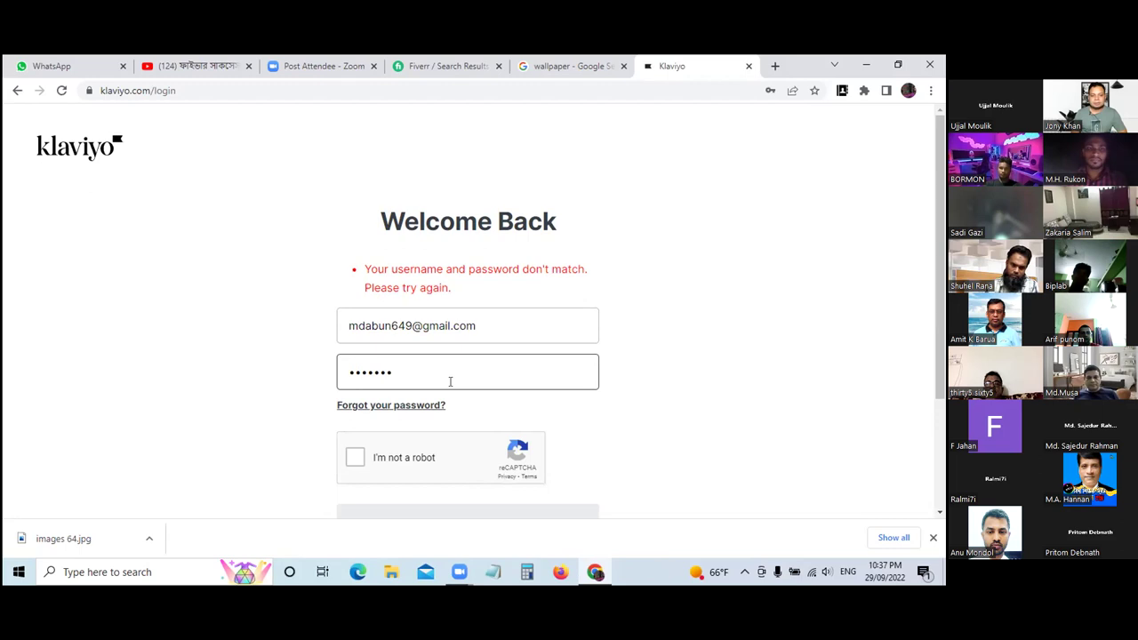
key("BackSpace")
key("BackSpace")
key("BackSpace")
key("BackSpace")
key("BackSpace")
key("BackSpace")
key("BackSpace")
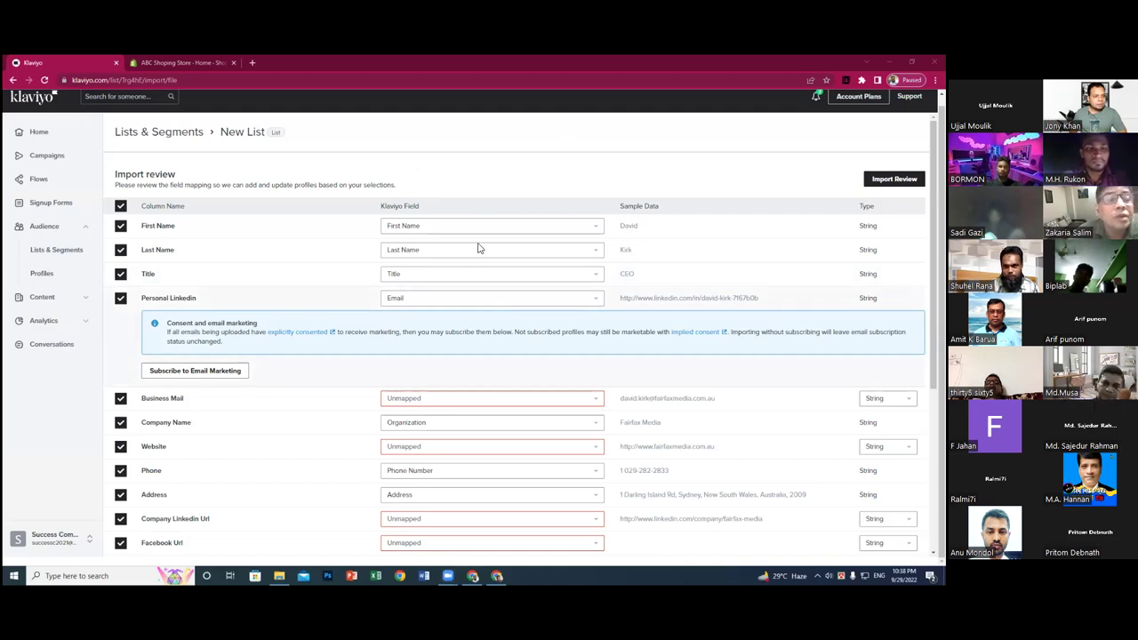
- Expand Content in the sidebar and open the Templates page
left_click(84, 302)
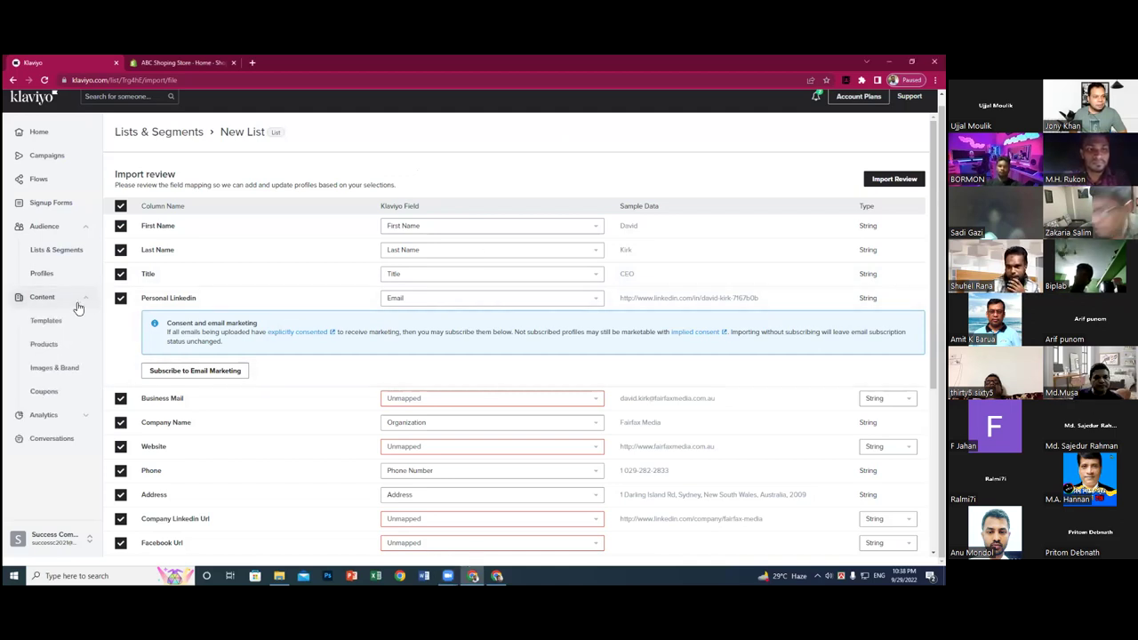
left_click(47, 321)
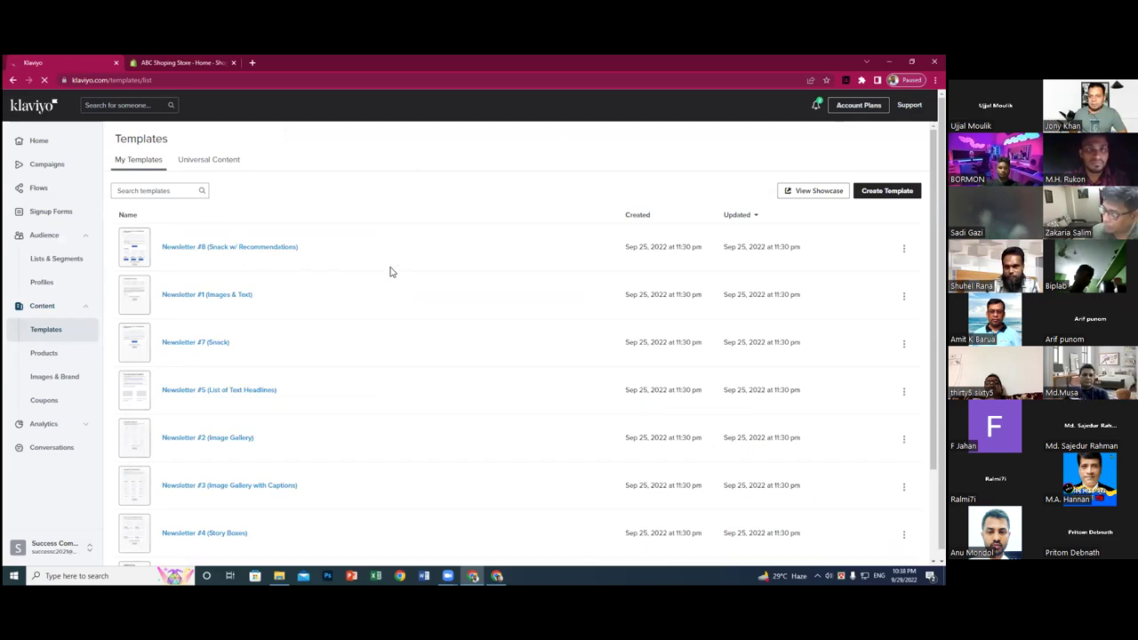
- Glance at Newsletter #8's options and Universal Content, then open the Showcase in a new tab
scroll(391, 269, "down", 1)
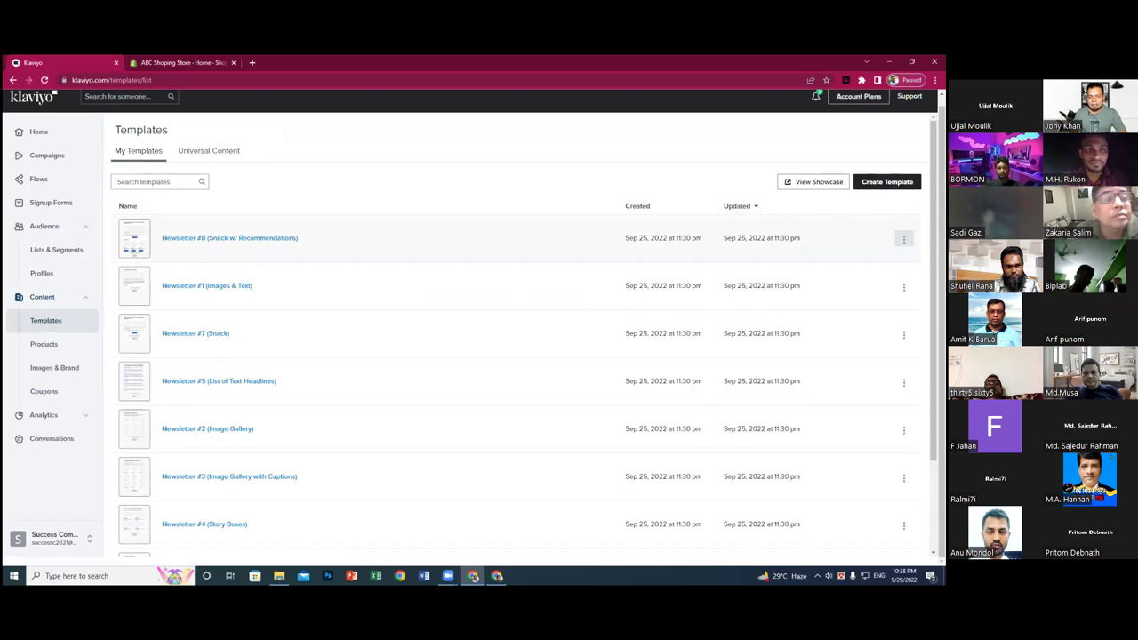
left_click(903, 238)
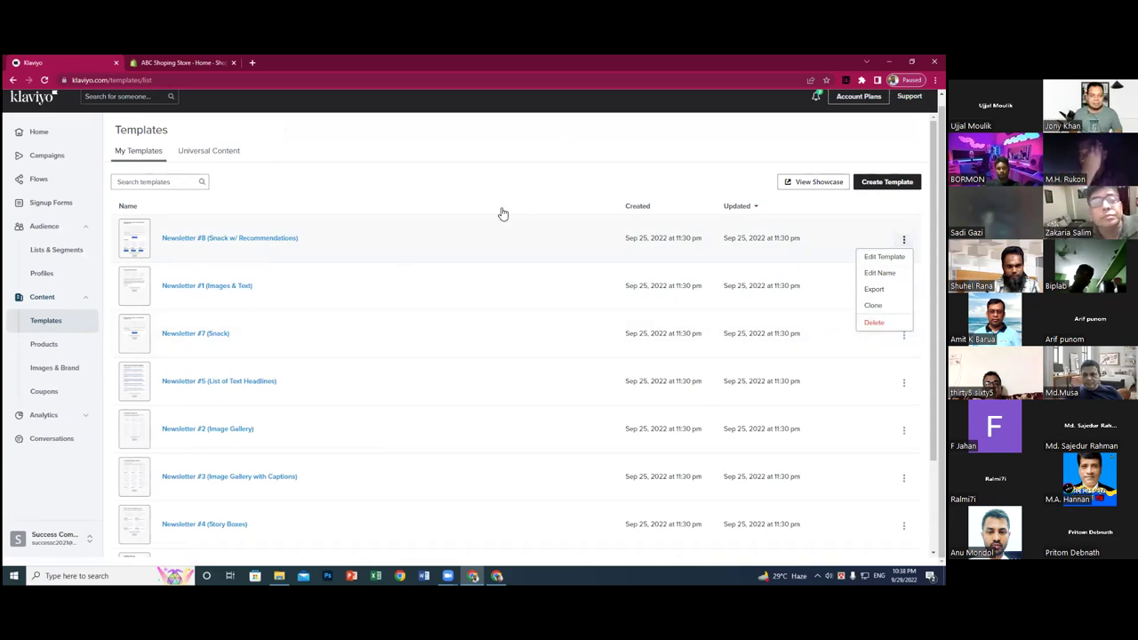
left_click(350, 169)
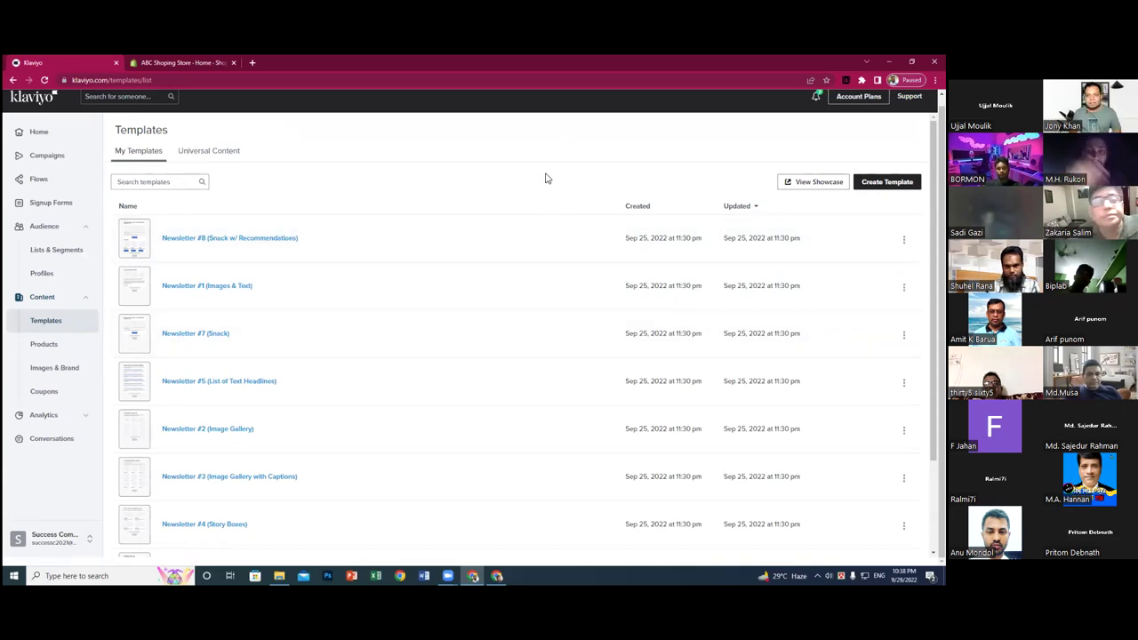
left_click(225, 156)
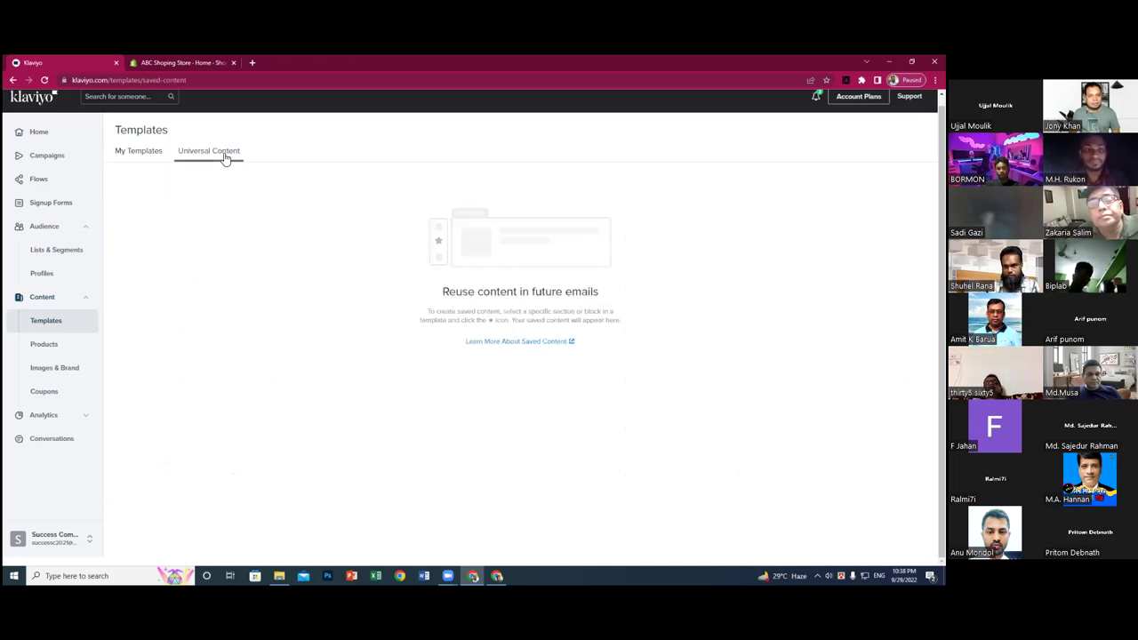
left_click(158, 153)
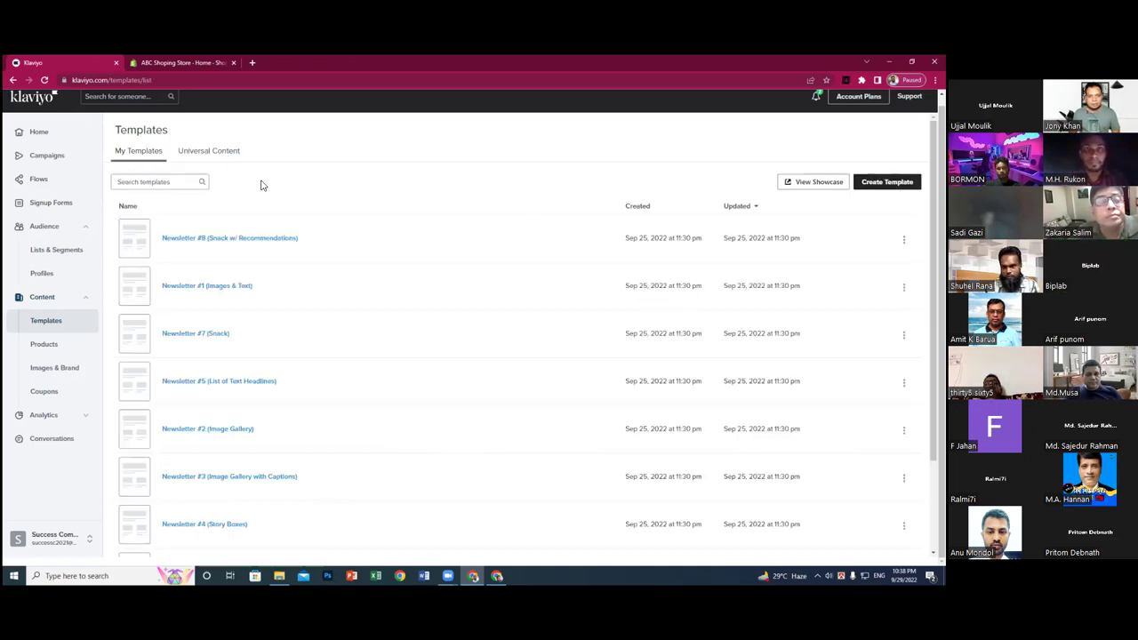
left_click(813, 182)
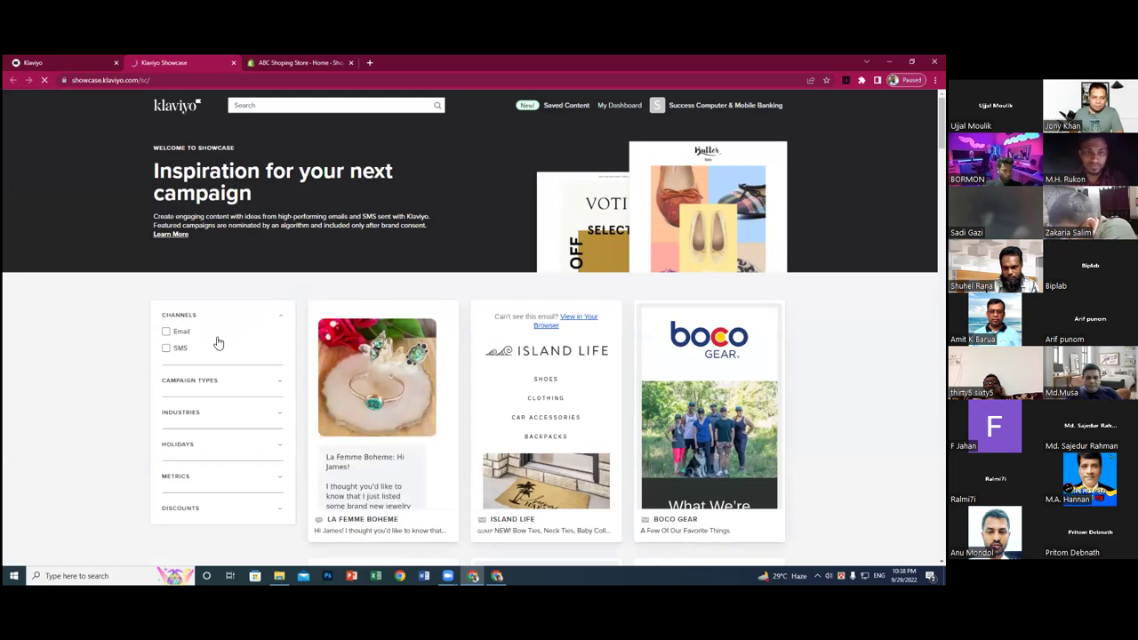
- Filter Showcase to email campaigns and expand the Campaign Types filter options
left_click(168, 334)
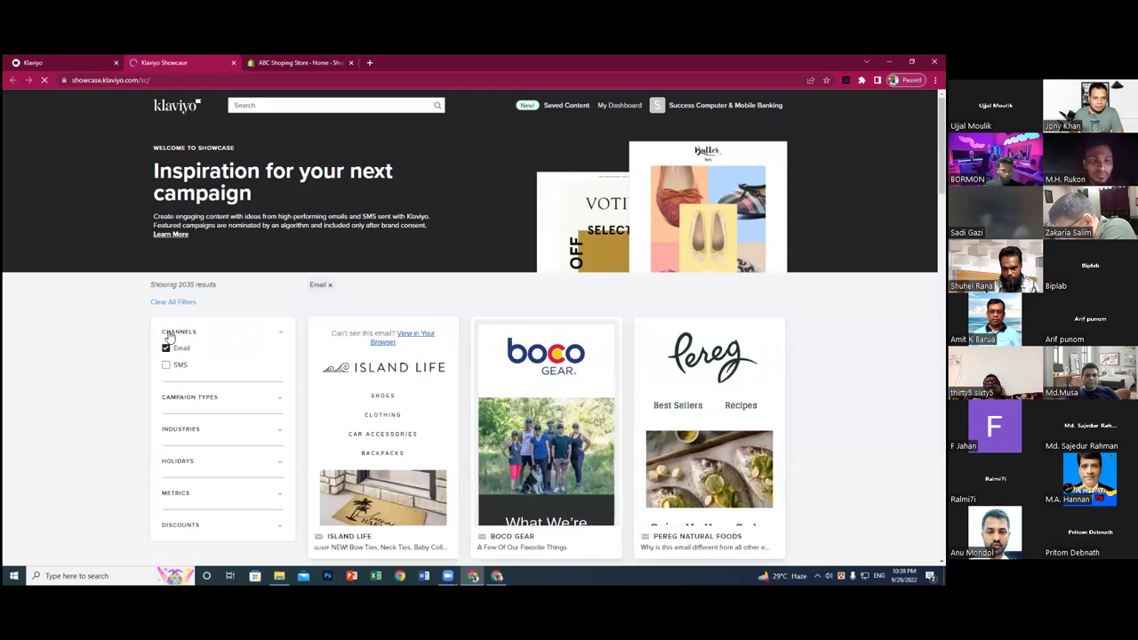
left_click(278, 340)
left_click(278, 343)
left_click(279, 398)
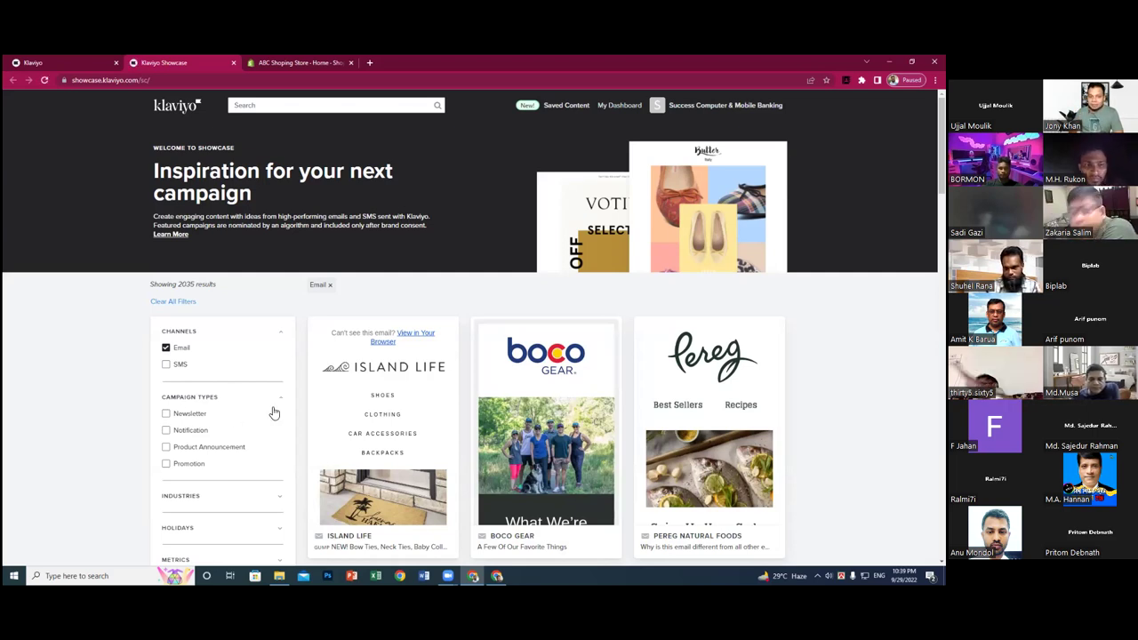
- Filter to Notification emails, scroll through the 41 results, then remove the filter
mouse_move(402, 368)
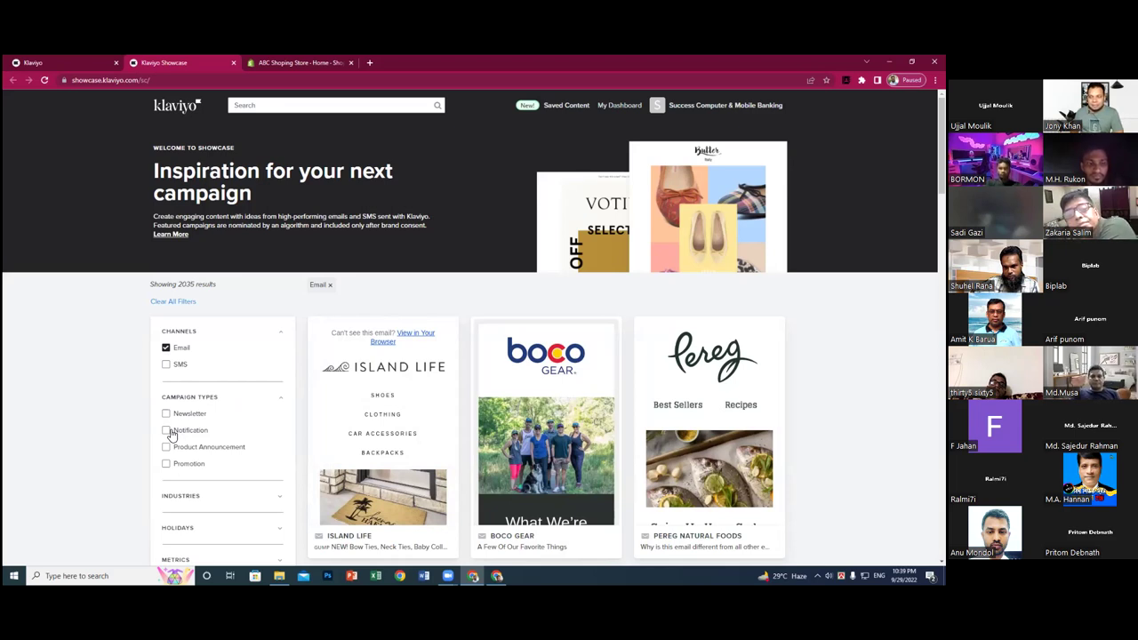
left_click(171, 431)
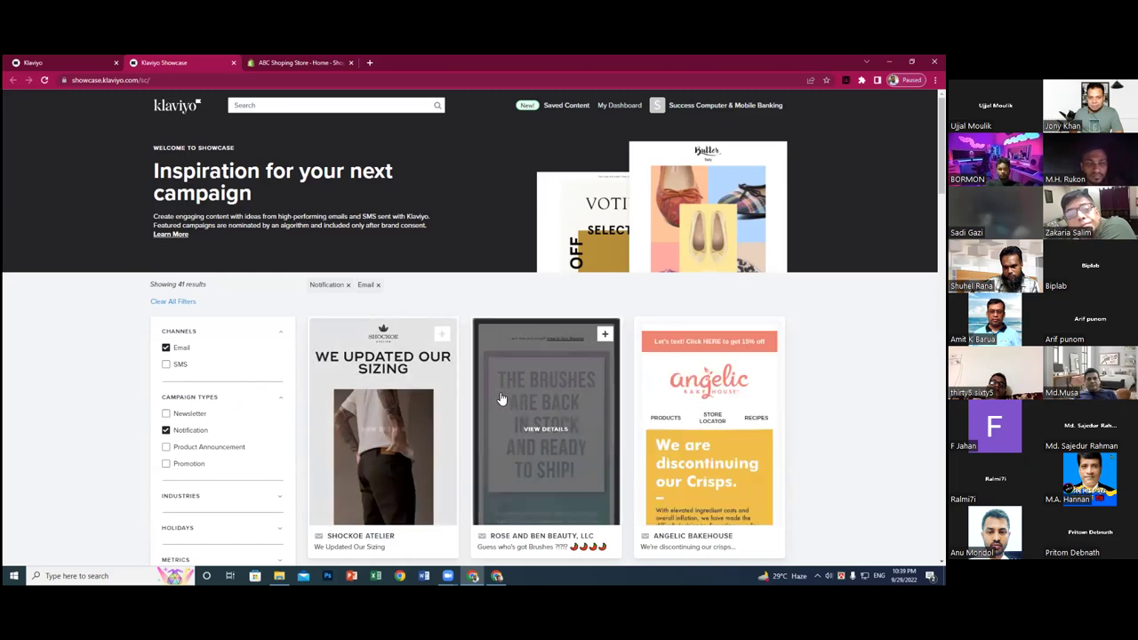
scroll(541, 386, "down", 2)
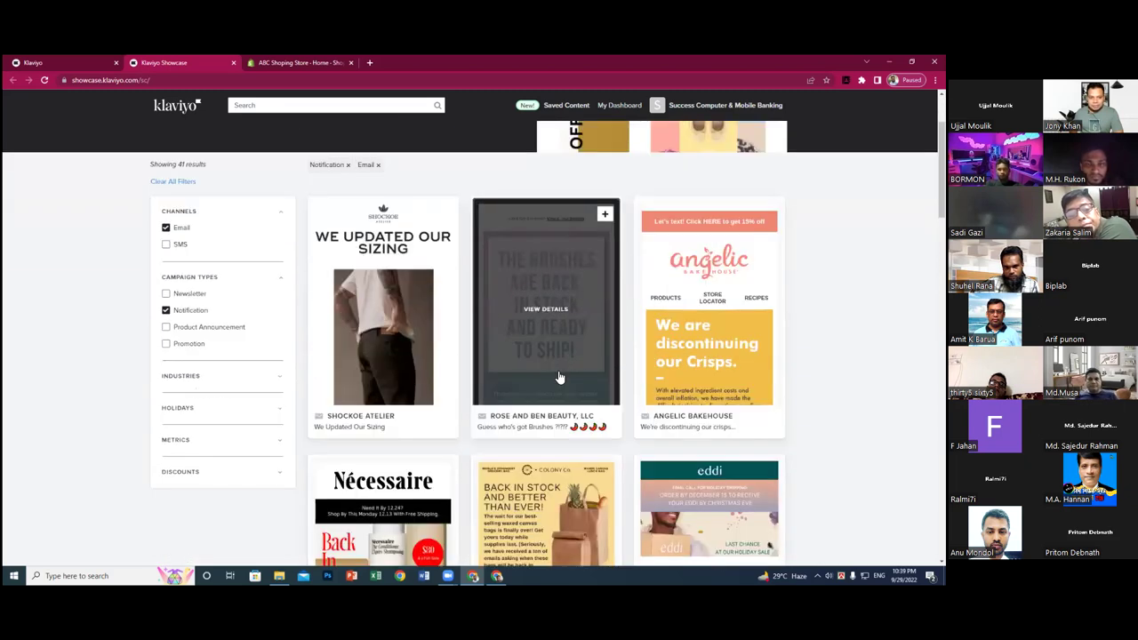
scroll(560, 378, "down", 2)
scroll(557, 380, "down", 4)
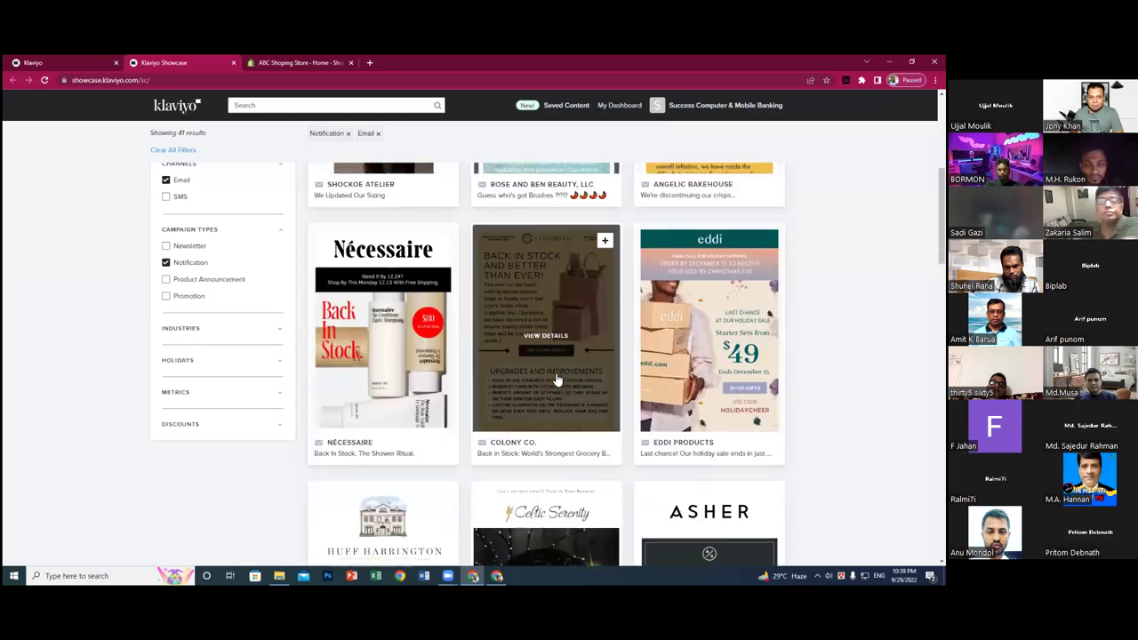
scroll(555, 378, "down", 4)
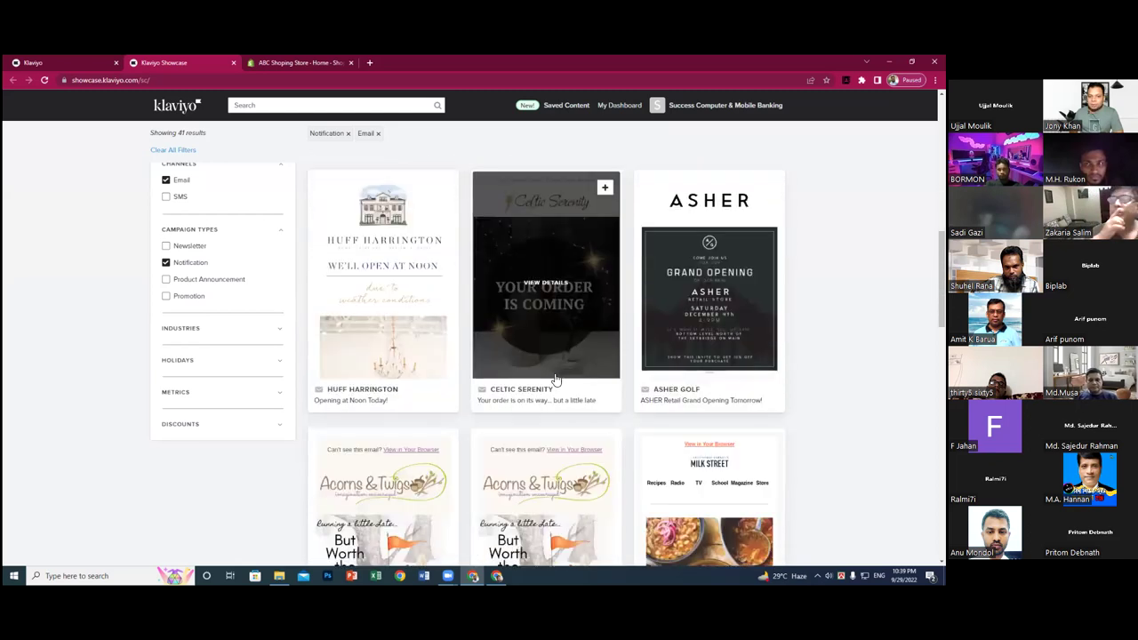
scroll(552, 377, "down", 4)
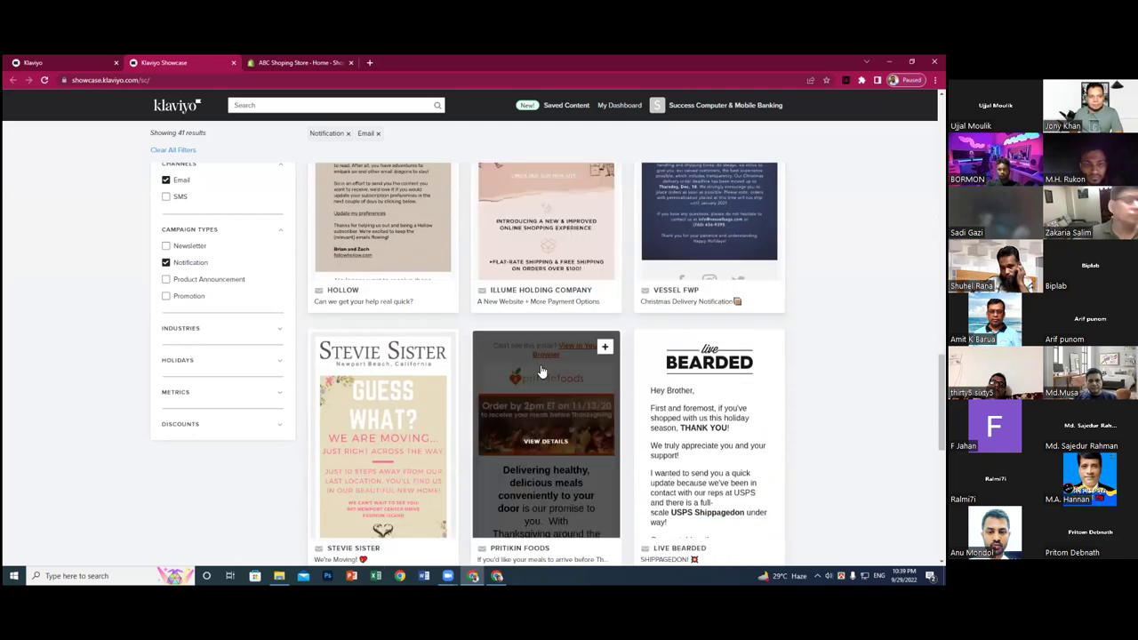
left_click(166, 263)
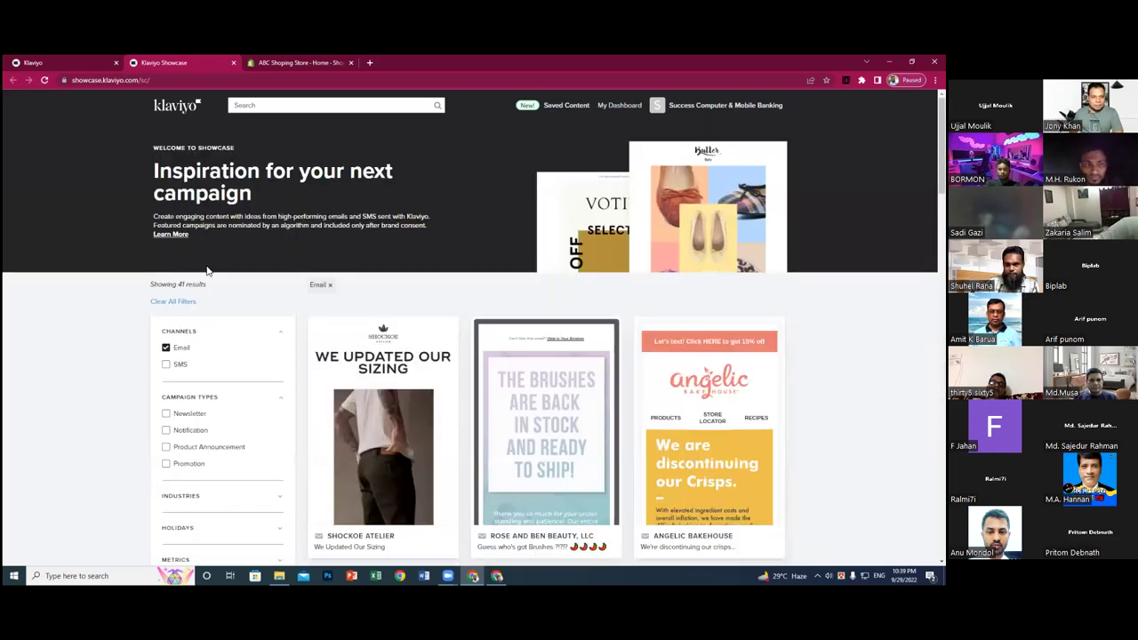
- Browse the 792 Product Announcement email examples in Showcase, then clear that filter
left_click(166, 447)
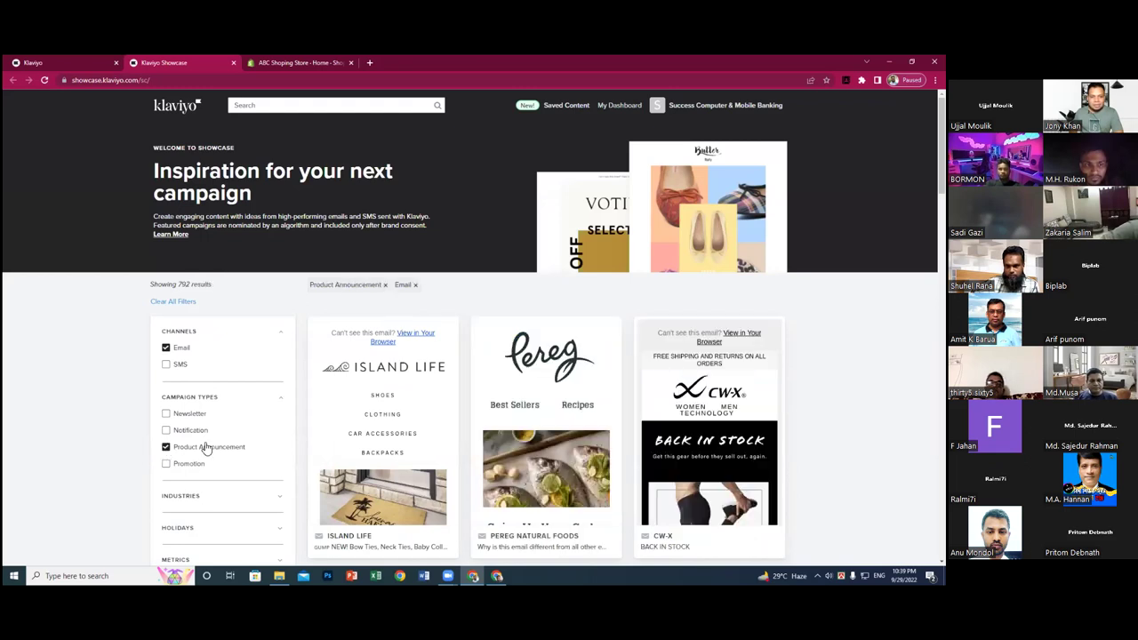
scroll(570, 368, "down", 2)
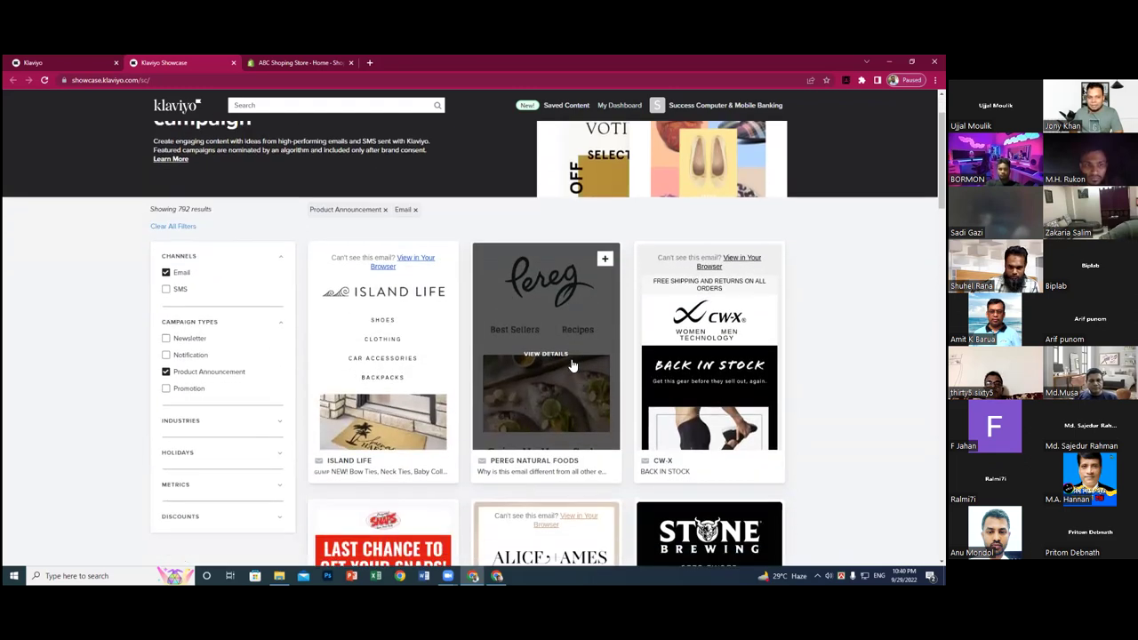
scroll(504, 358, "down", 5)
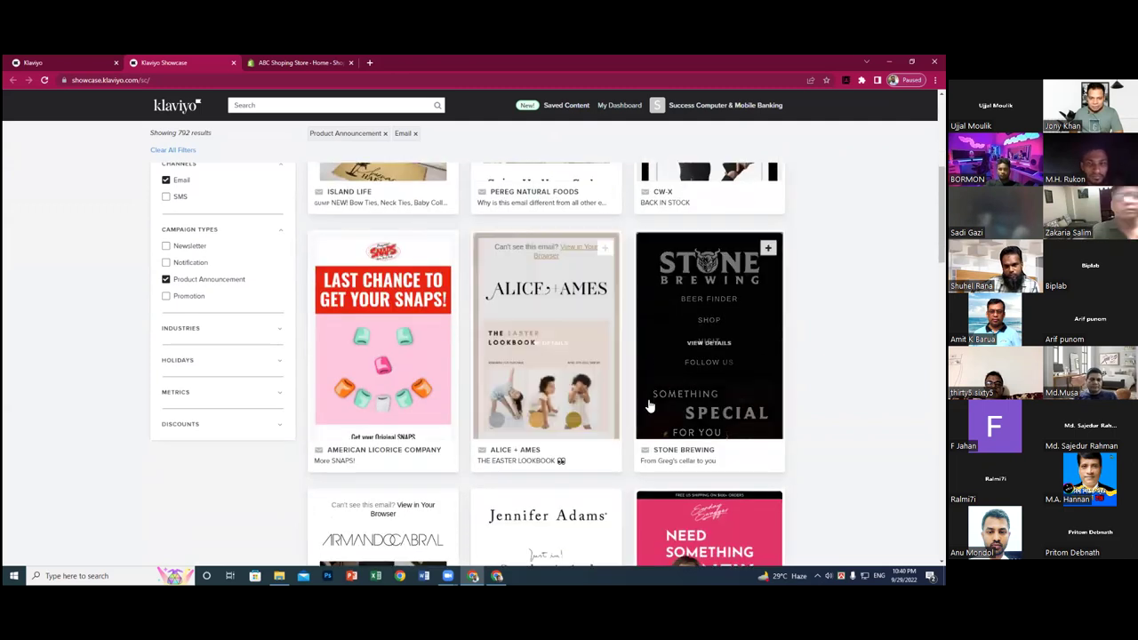
scroll(564, 394, "down", 3)
scroll(564, 393, "down", 7)
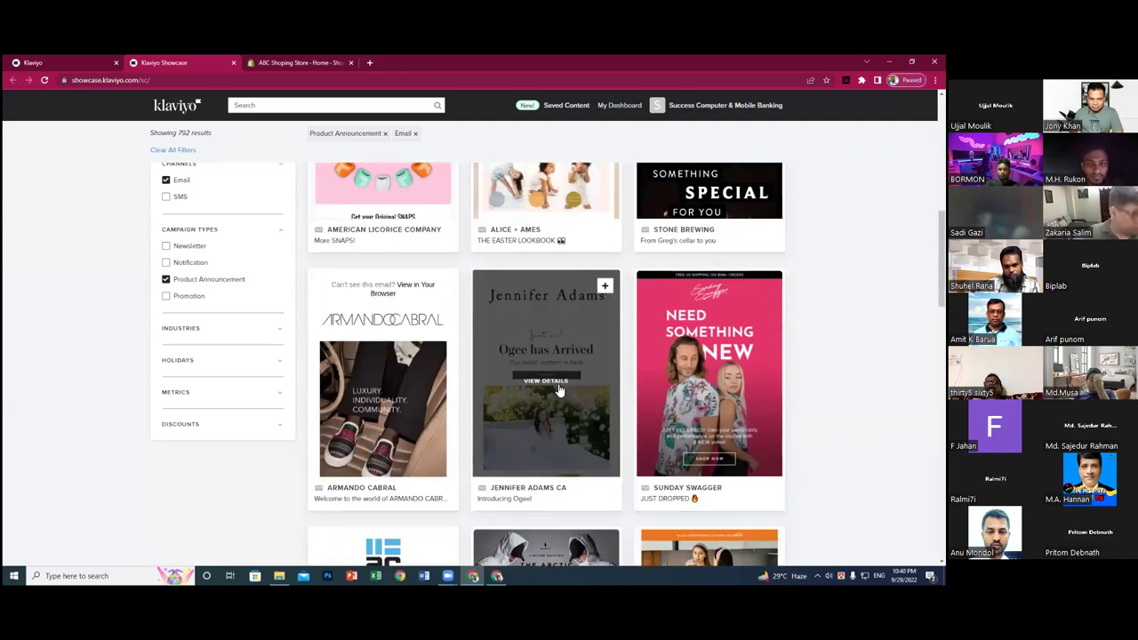
scroll(558, 392, "down", 3)
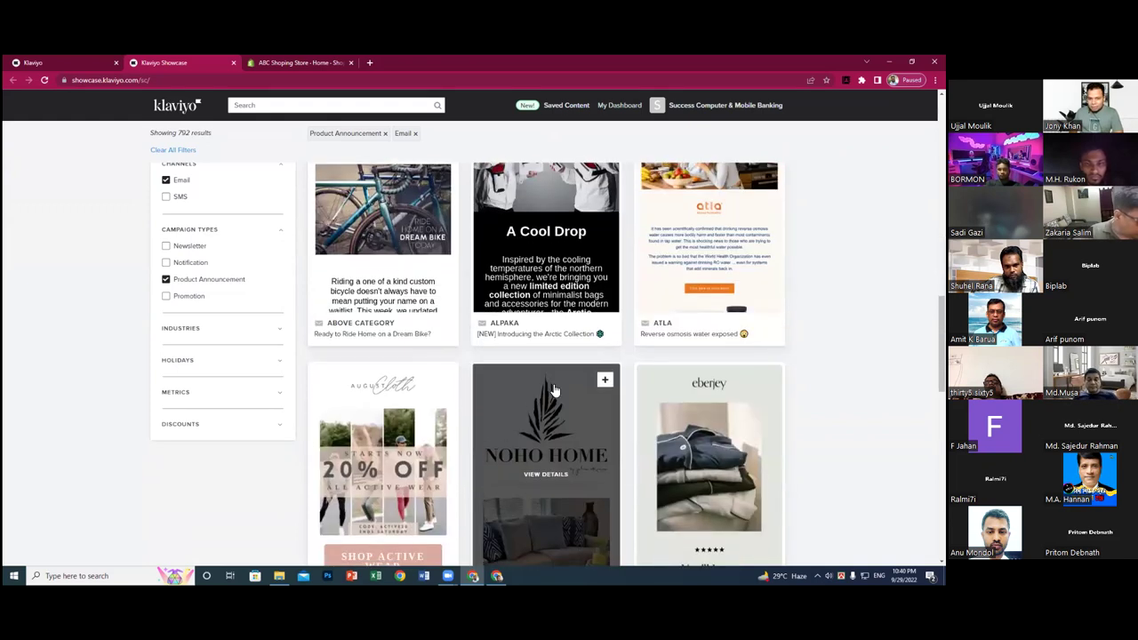
scroll(553, 392, "down", 3)
scroll(552, 391, "down", 2)
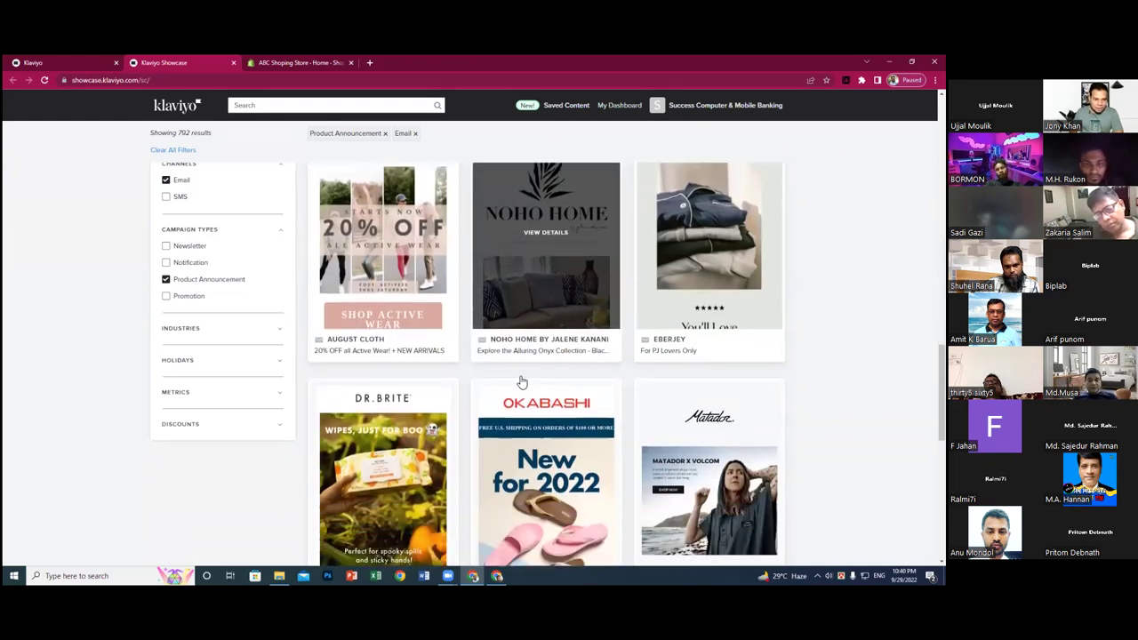
left_click(166, 279)
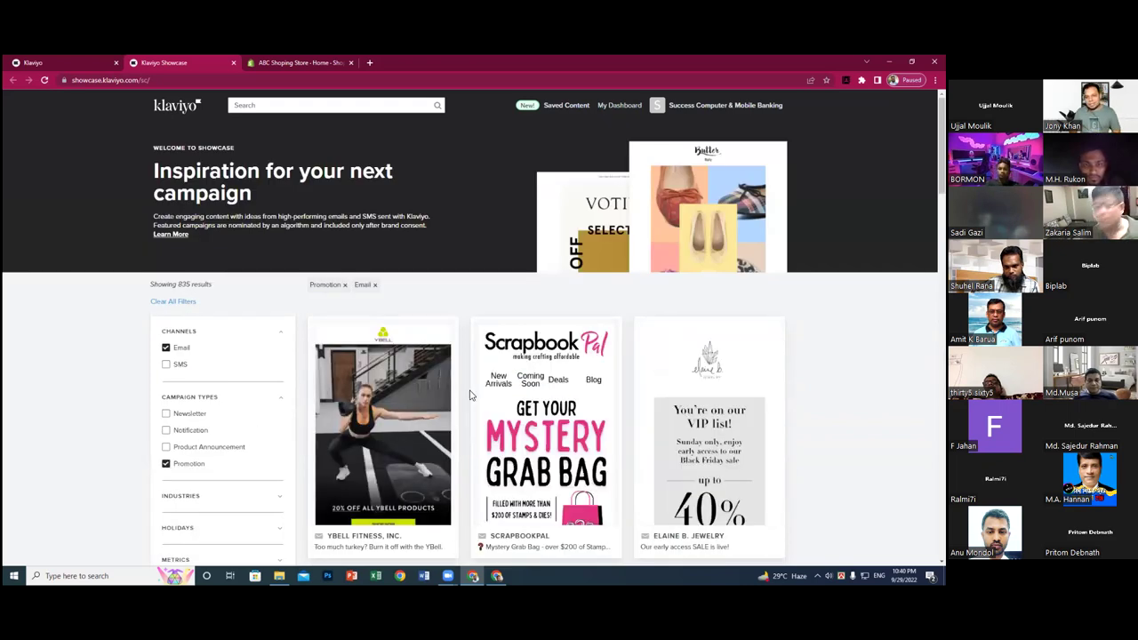
- Look through the 835 Promotion examples and open the Chinook Seedery Cyber Monday email
scroll(469, 395, "down", 2)
scroll(469, 396, "down", 3)
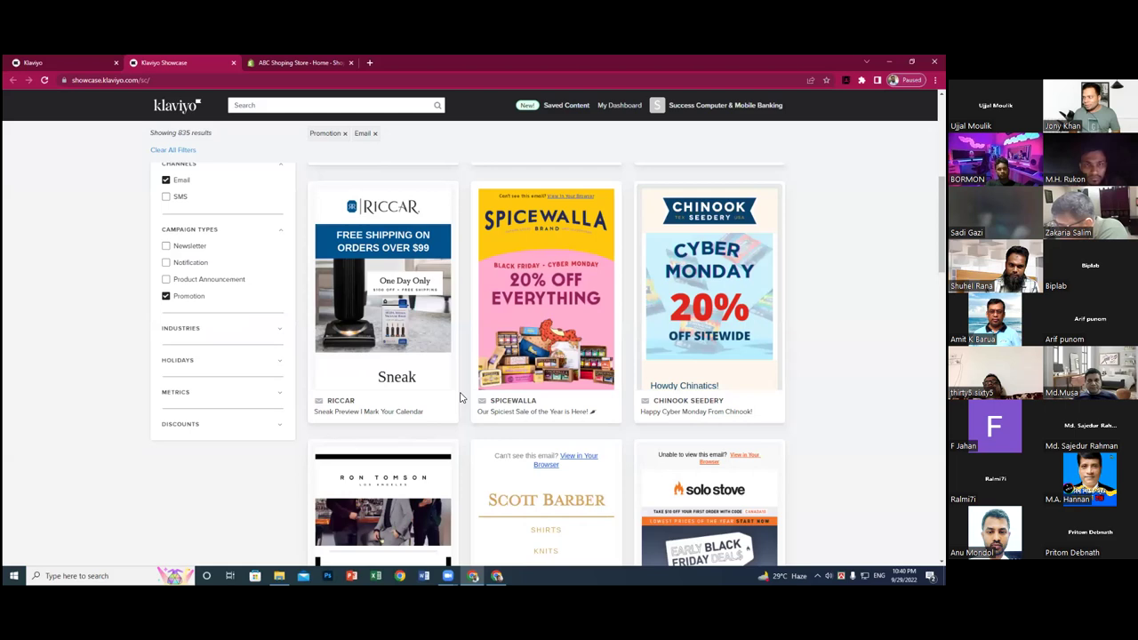
scroll(461, 398, "down", 1)
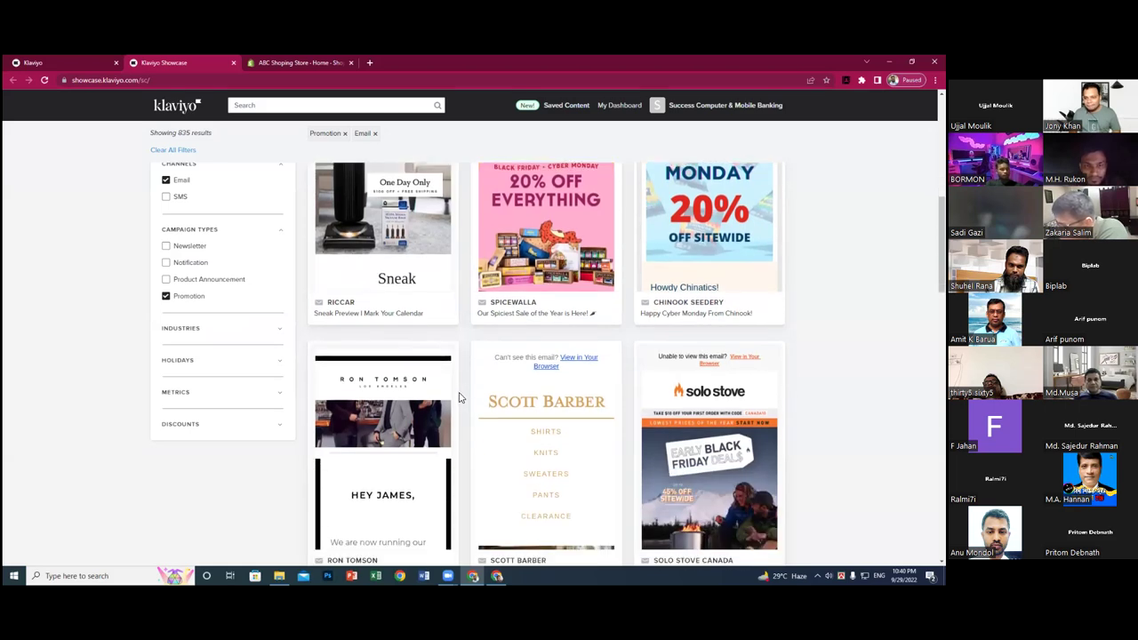
scroll(460, 398, "down", 2)
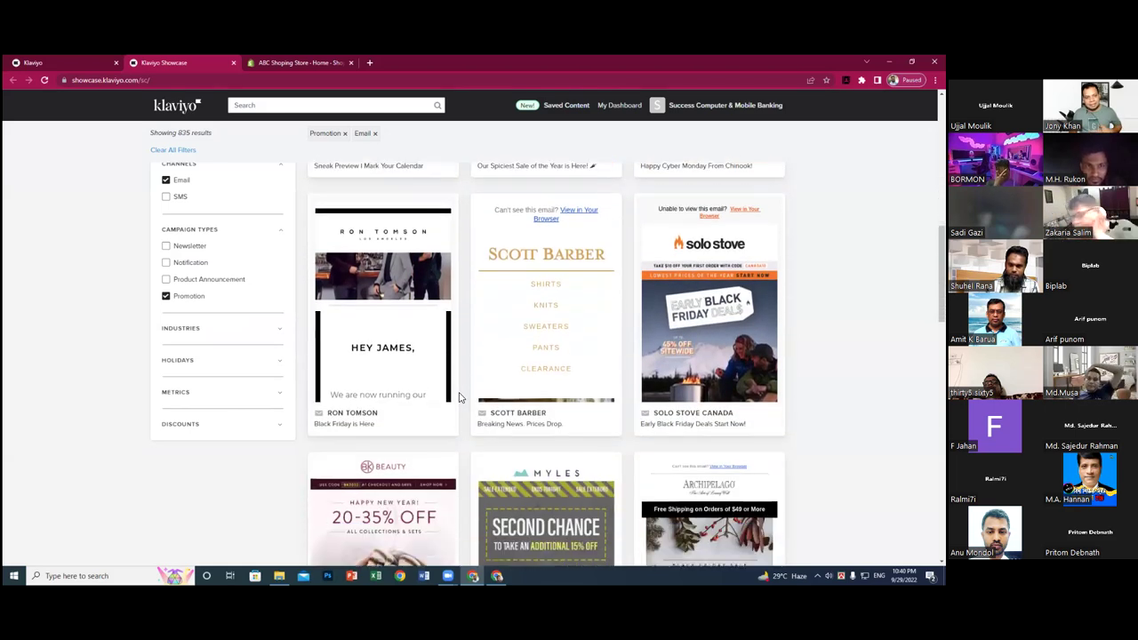
scroll(460, 398, "down", 2)
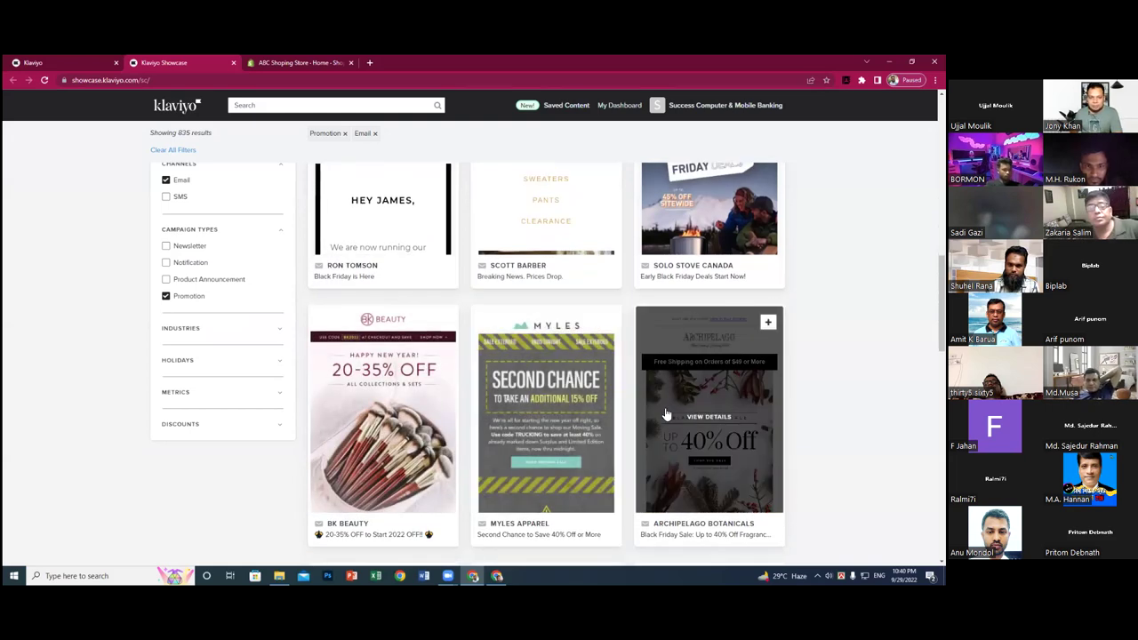
scroll(498, 406, "down", 2)
scroll(498, 400, "up", 4)
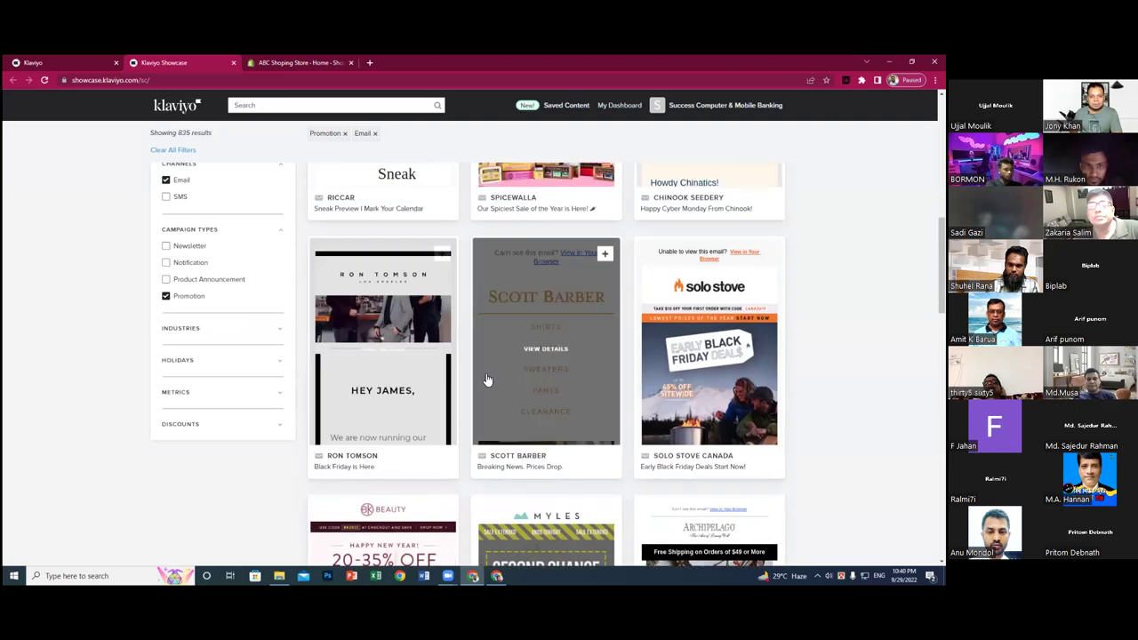
scroll(488, 381, "up", 8)
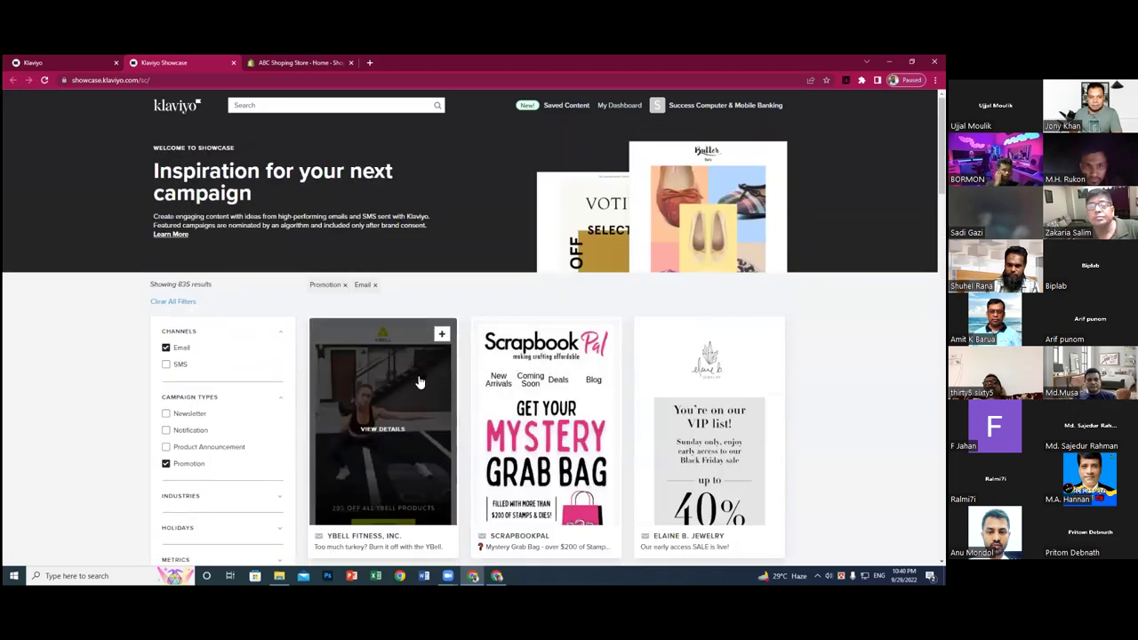
scroll(433, 395, "down", 2)
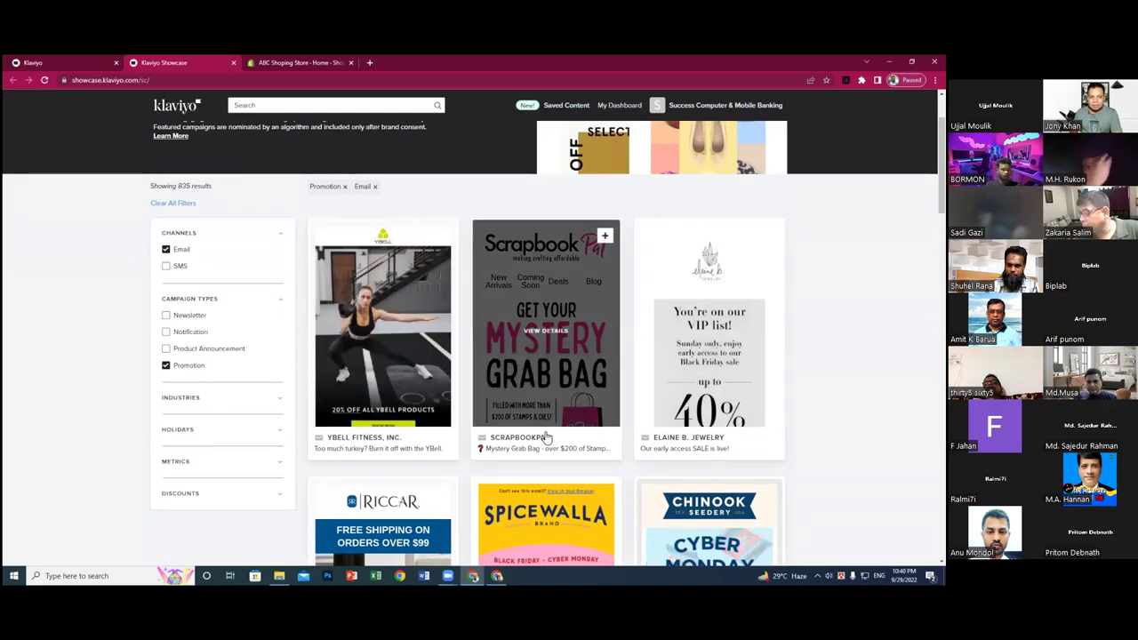
scroll(538, 434, "down", 2)
scroll(531, 433, "down", 4)
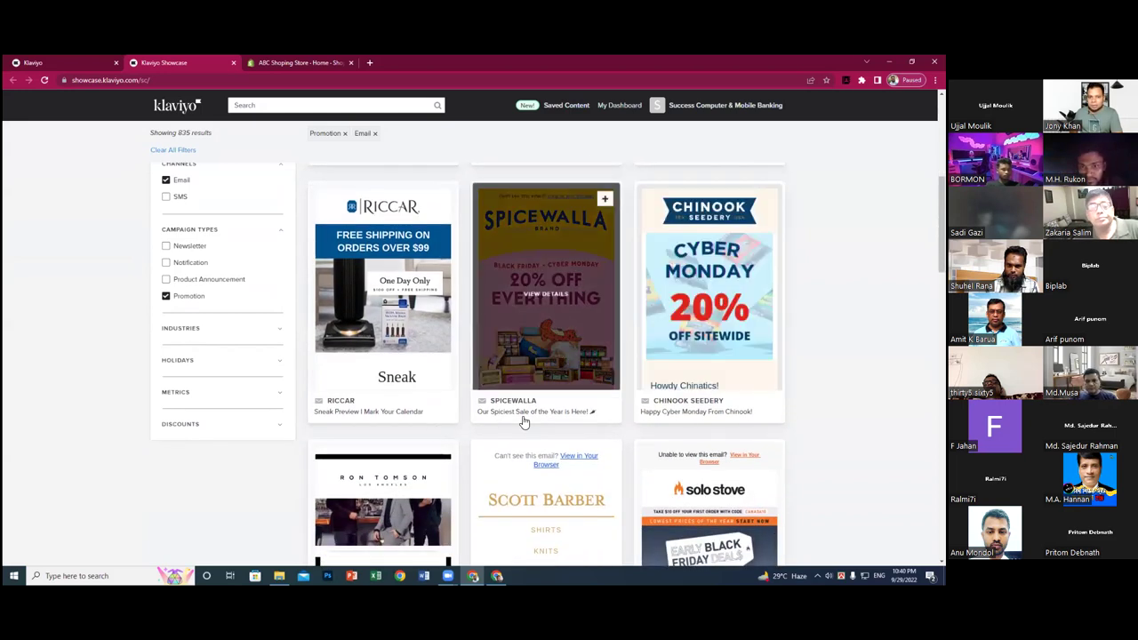
left_click(681, 348)
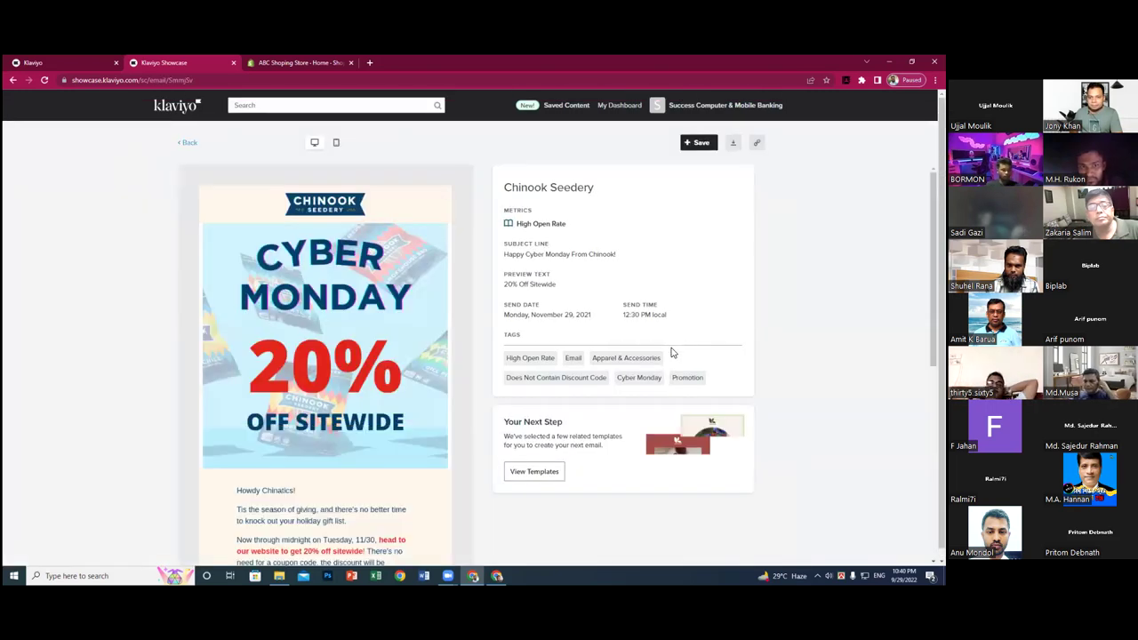
- Go from the Cyber Monday email's Try These Templates panel to View All Templates
scroll(747, 359, "down", 3)
scroll(747, 359, "down", 2)
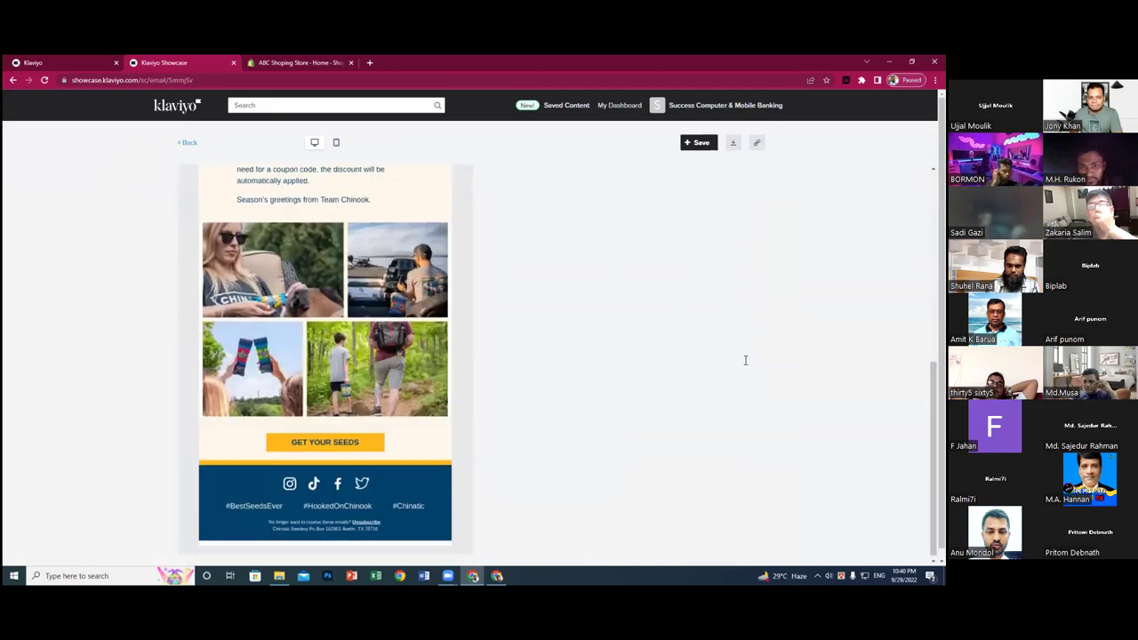
scroll(737, 363, "up", 2)
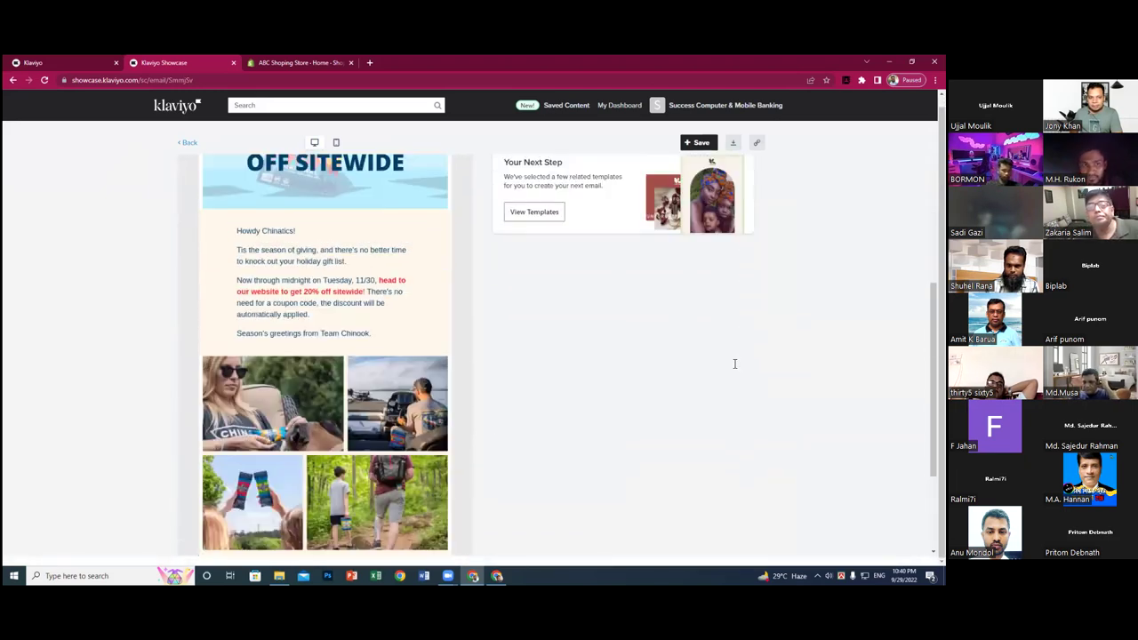
scroll(578, 375, "up", 3)
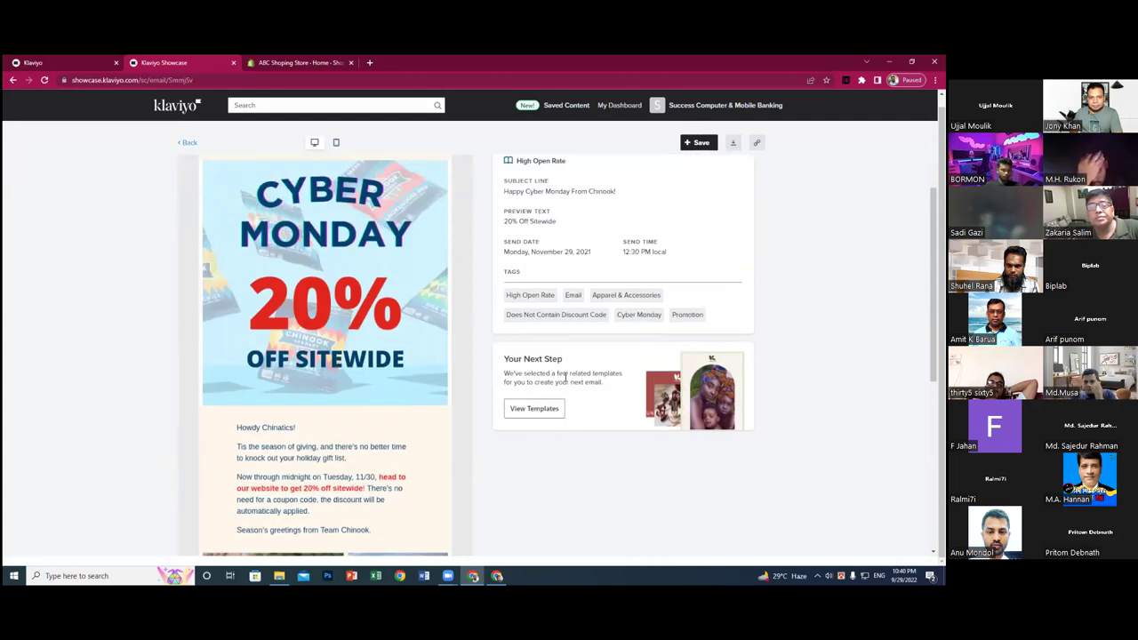
left_click(534, 409)
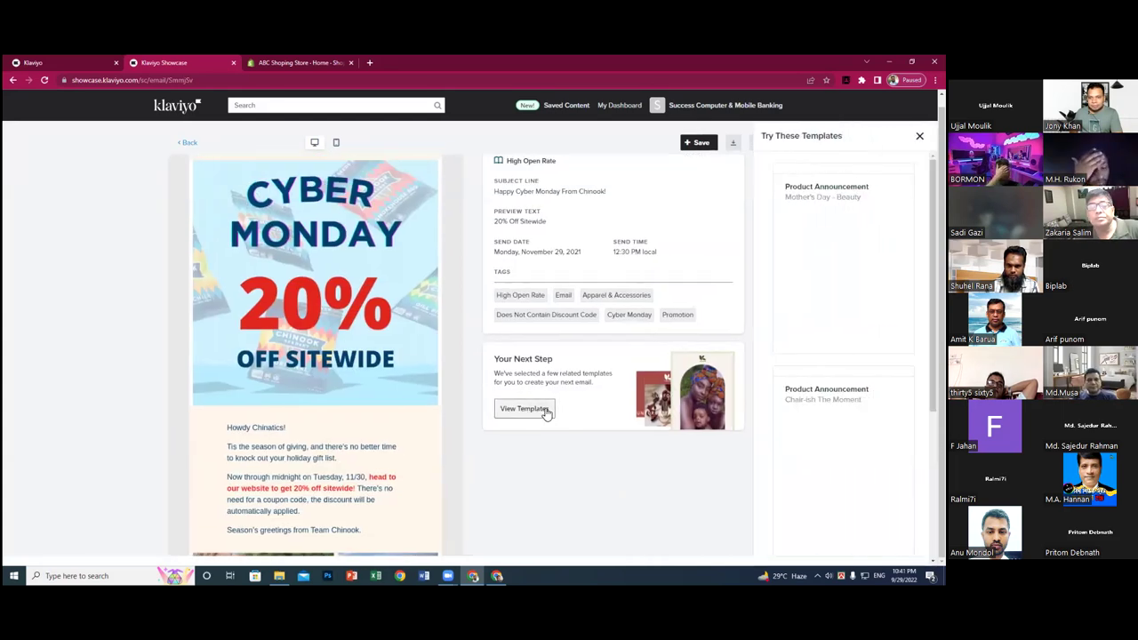
scroll(843, 355, "down", 3)
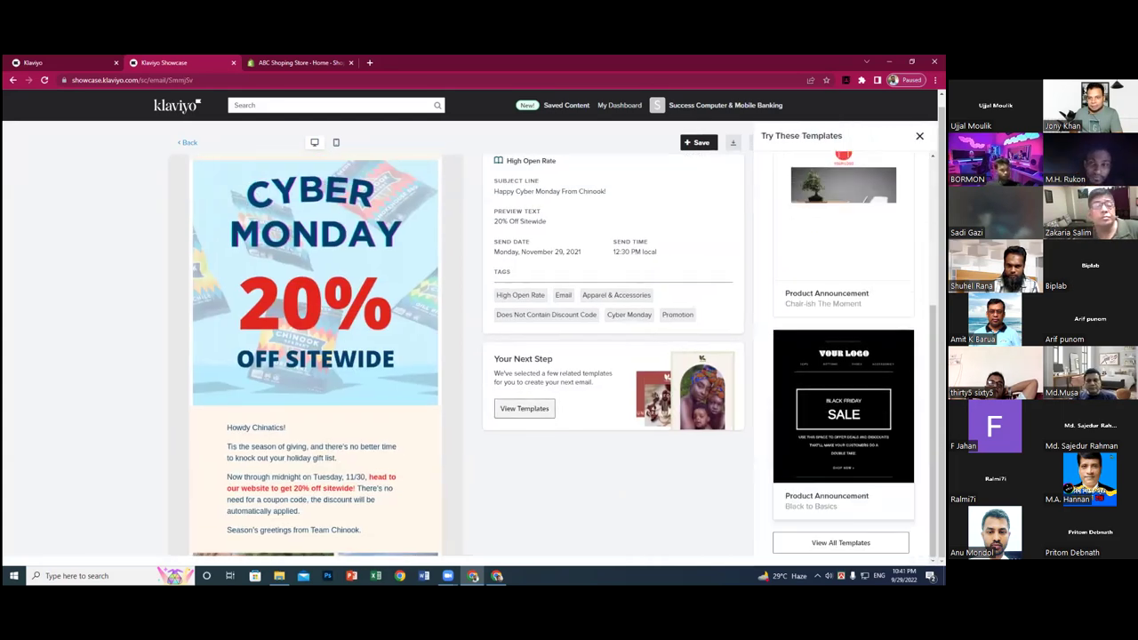
left_click(841, 542)
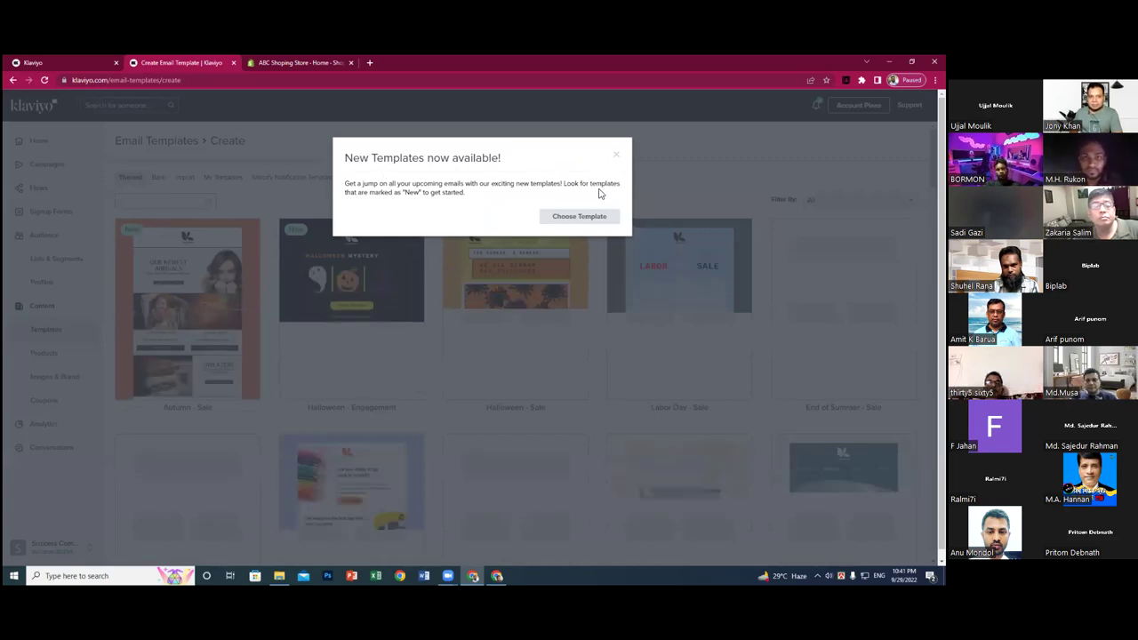
- Close the 'New Templates now available!' popup with Choose Template
left_click(586, 214)
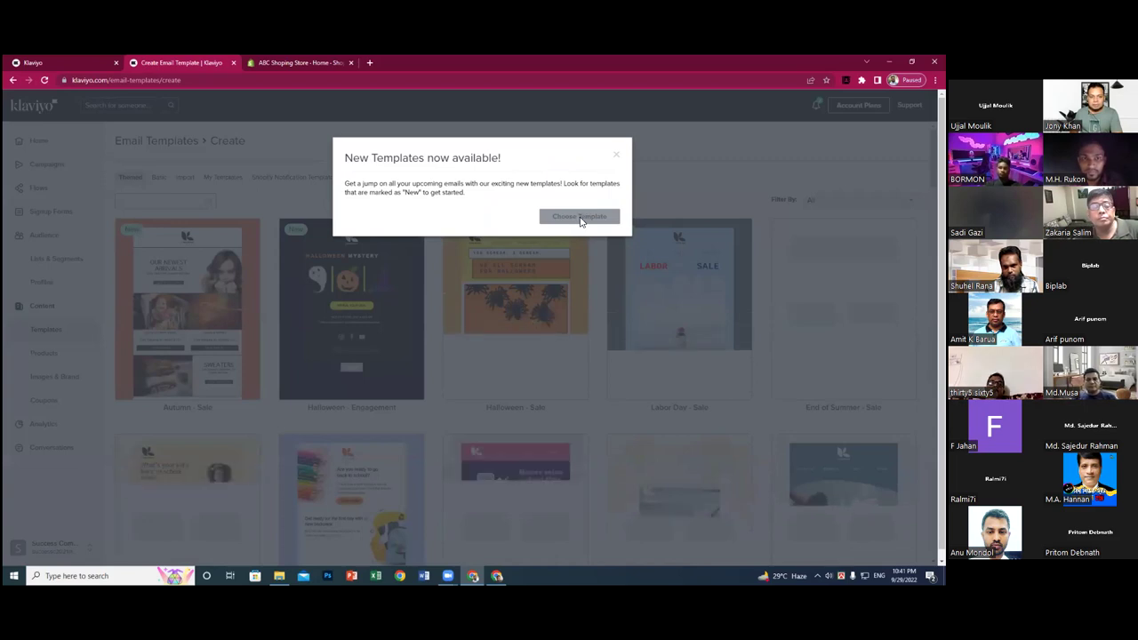
left_click(580, 218)
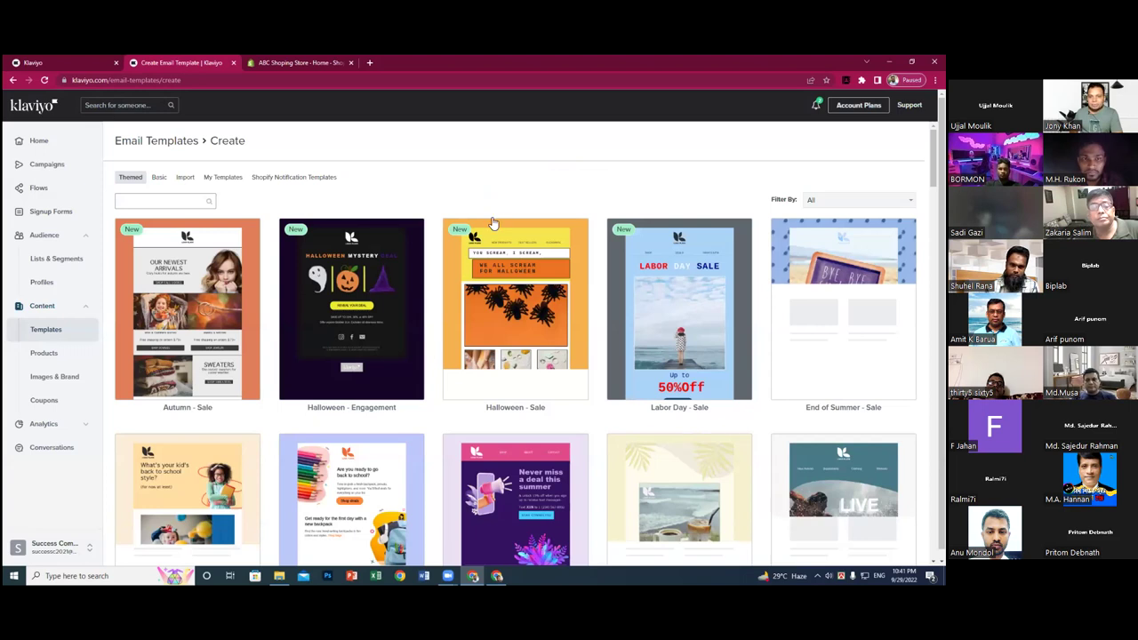
- Scroll the Themed templates gallery down and back up until Father's Day - Sale is visible
scroll(493, 222, "down", 1)
scroll(496, 236, "down", 1)
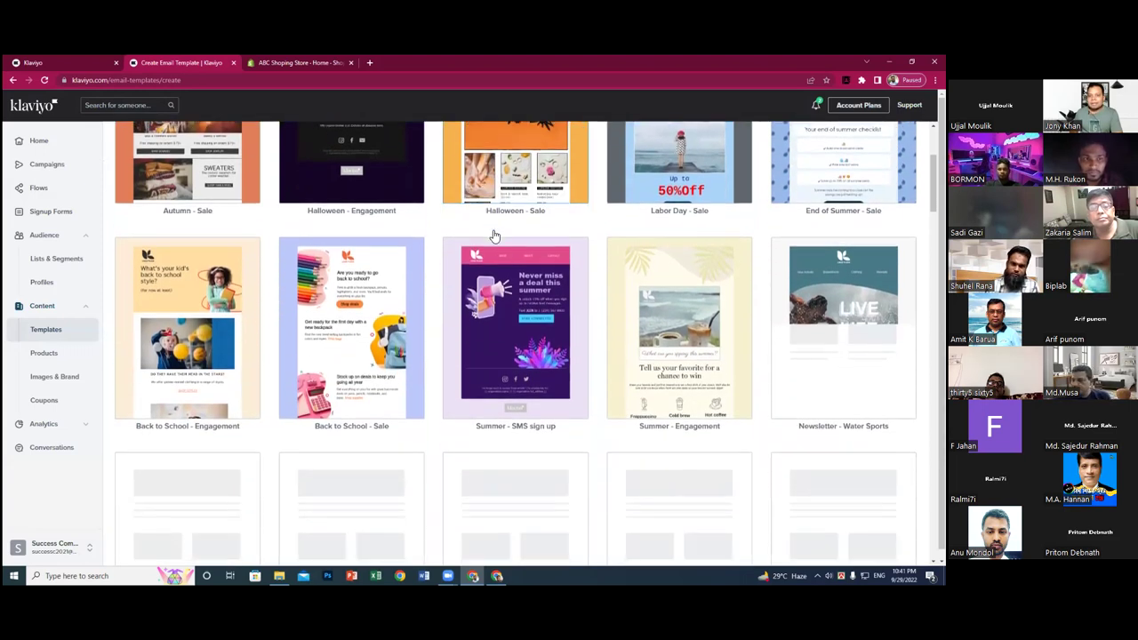
scroll(494, 237, "down", 2)
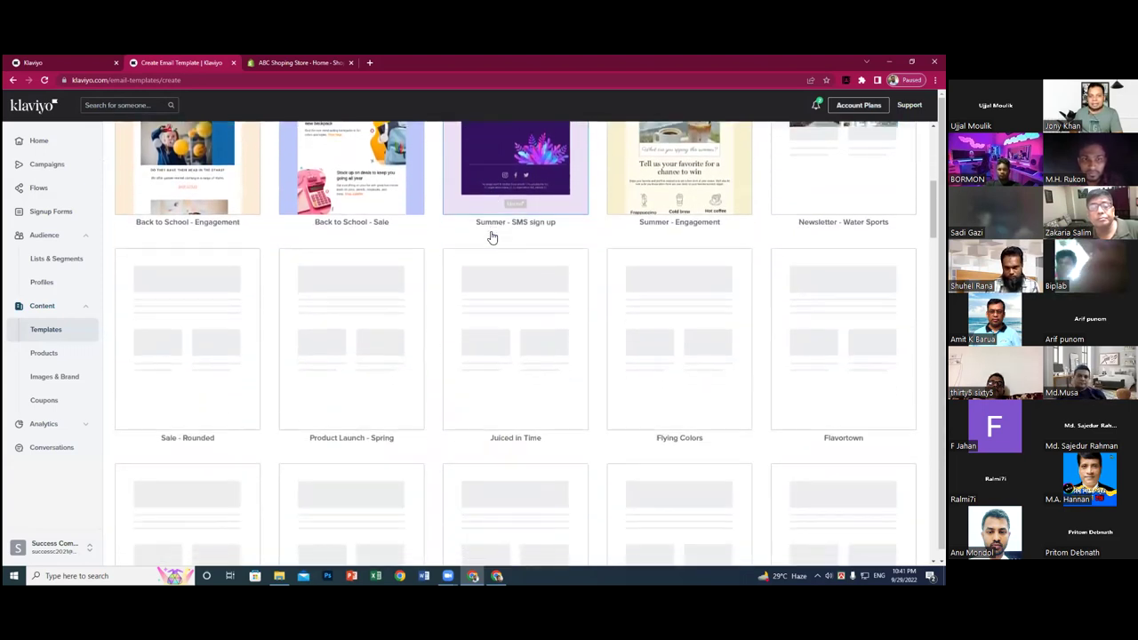
scroll(492, 238, "down", 1)
scroll(492, 239, "down", 1)
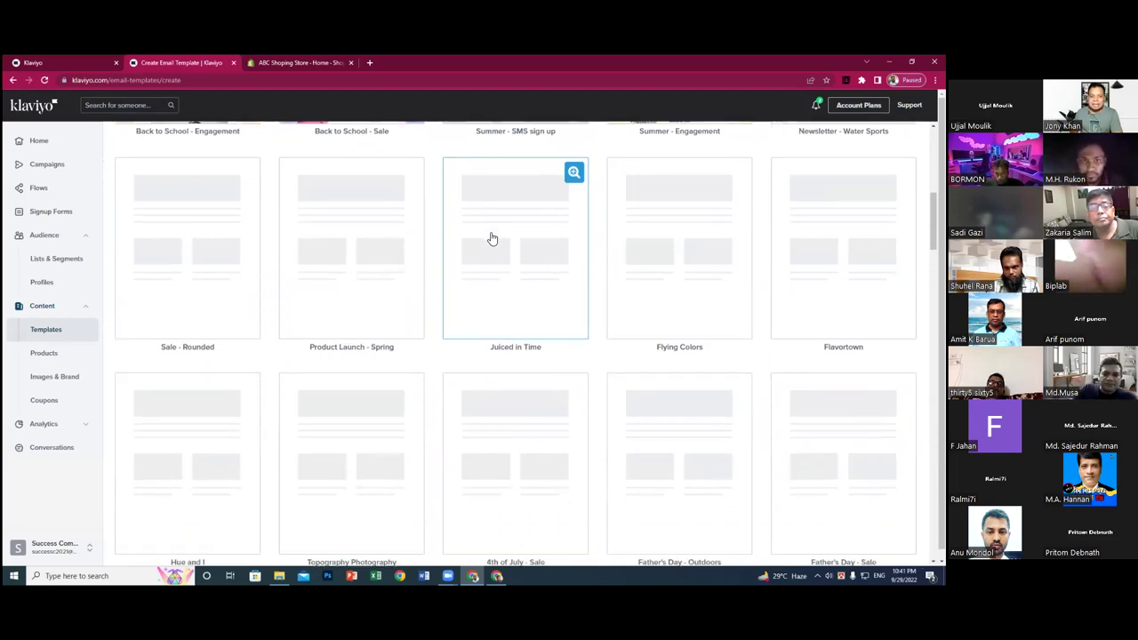
scroll(490, 239, "down", 1)
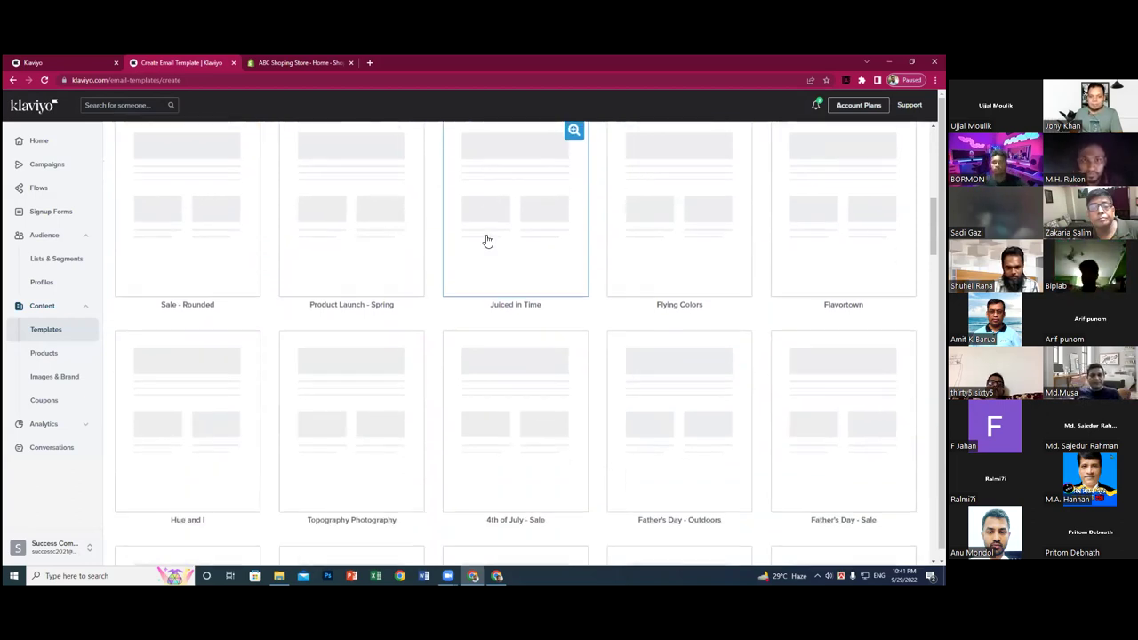
scroll(487, 241, "down", 2)
scroll(488, 243, "down", 5)
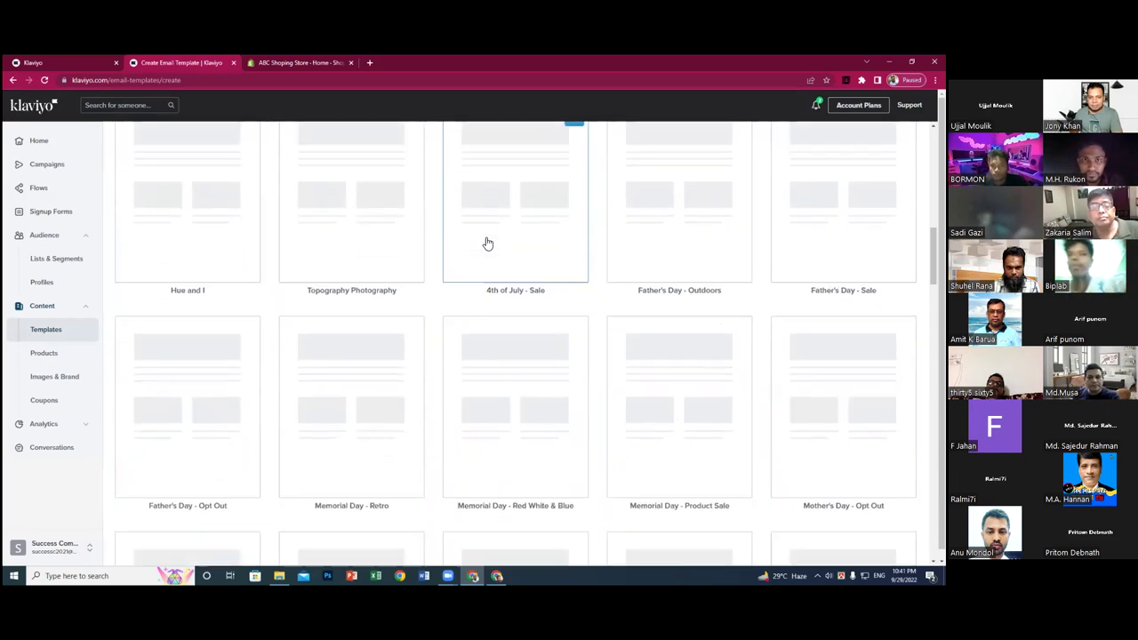
scroll(487, 243, "down", 7)
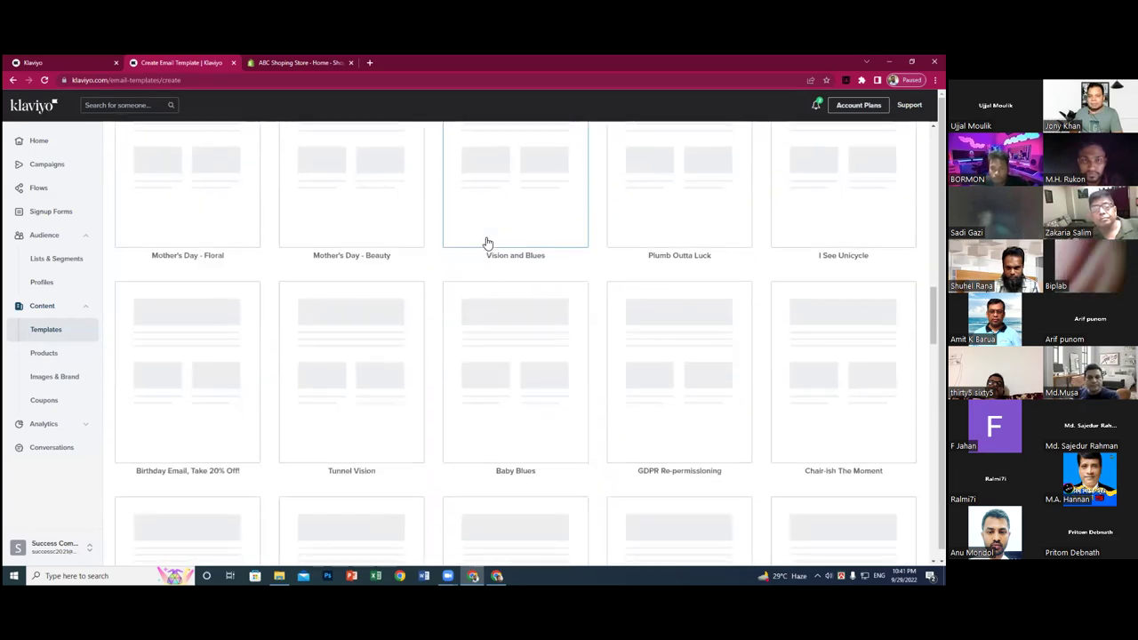
scroll(486, 245, "down", 8)
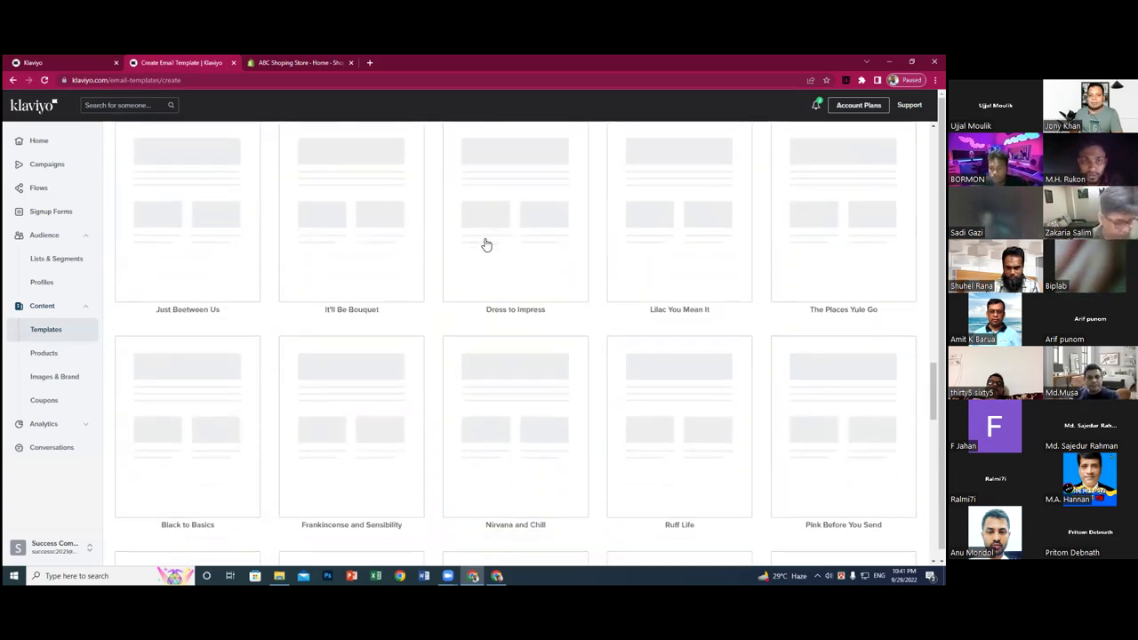
scroll(486, 245, "down", 7)
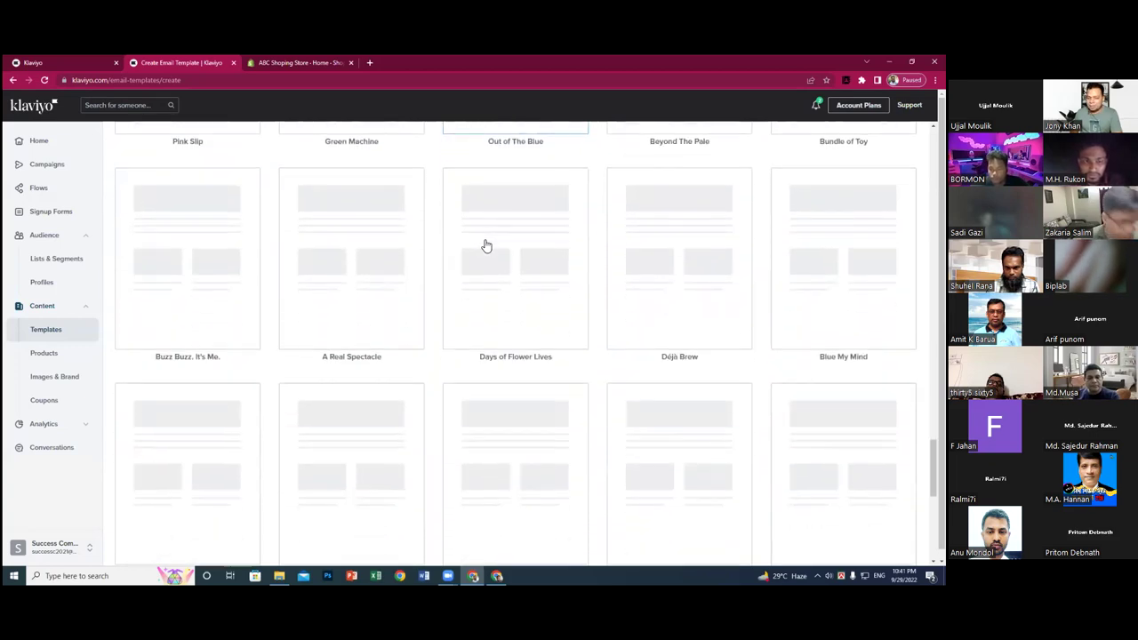
scroll(486, 245, "down", 1)
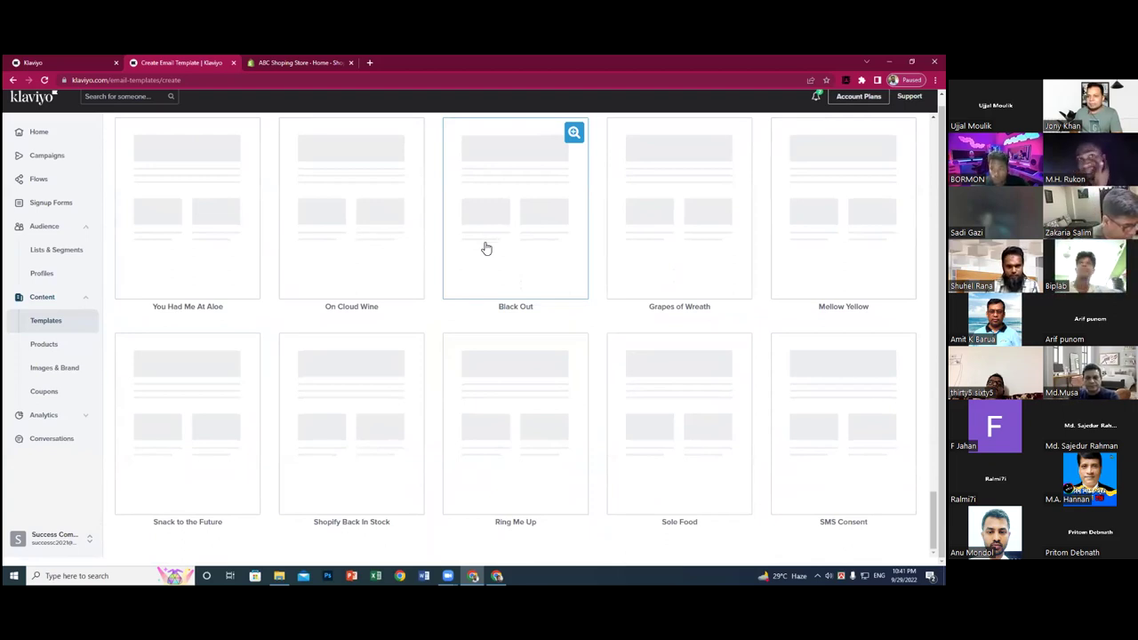
scroll(419, 259, "up", 8)
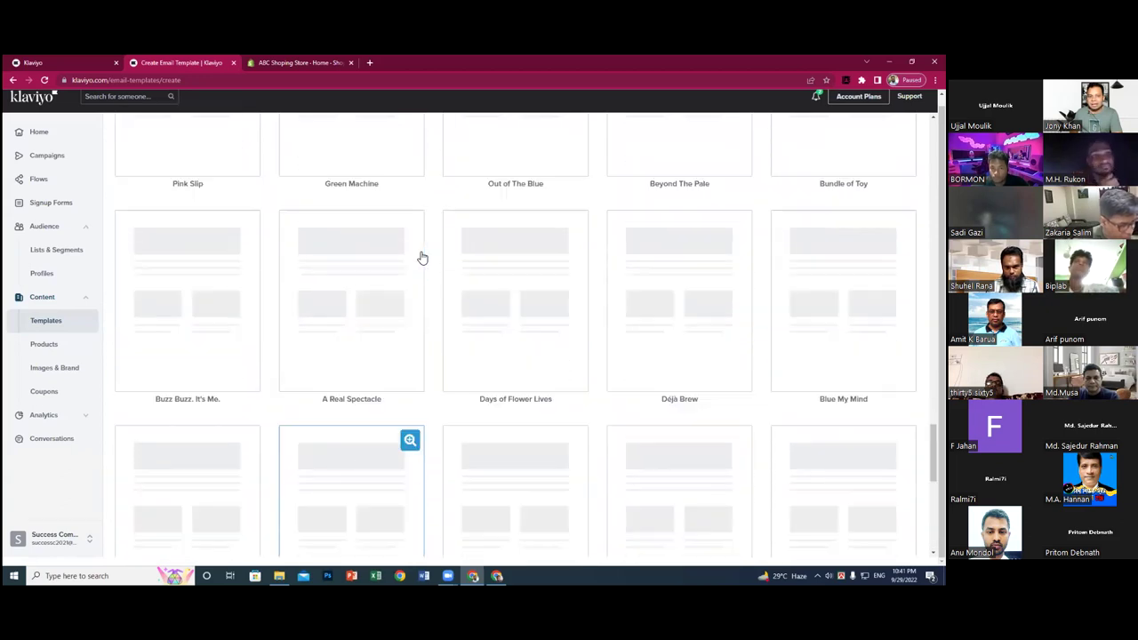
scroll(423, 258, "up", 8)
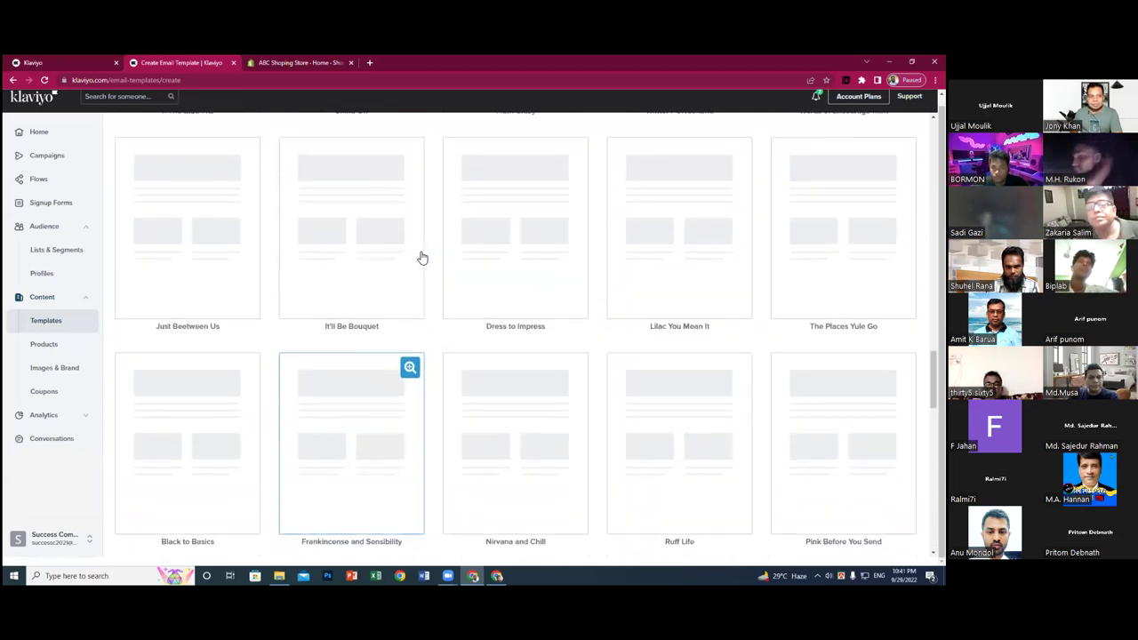
scroll(421, 258, "up", 7)
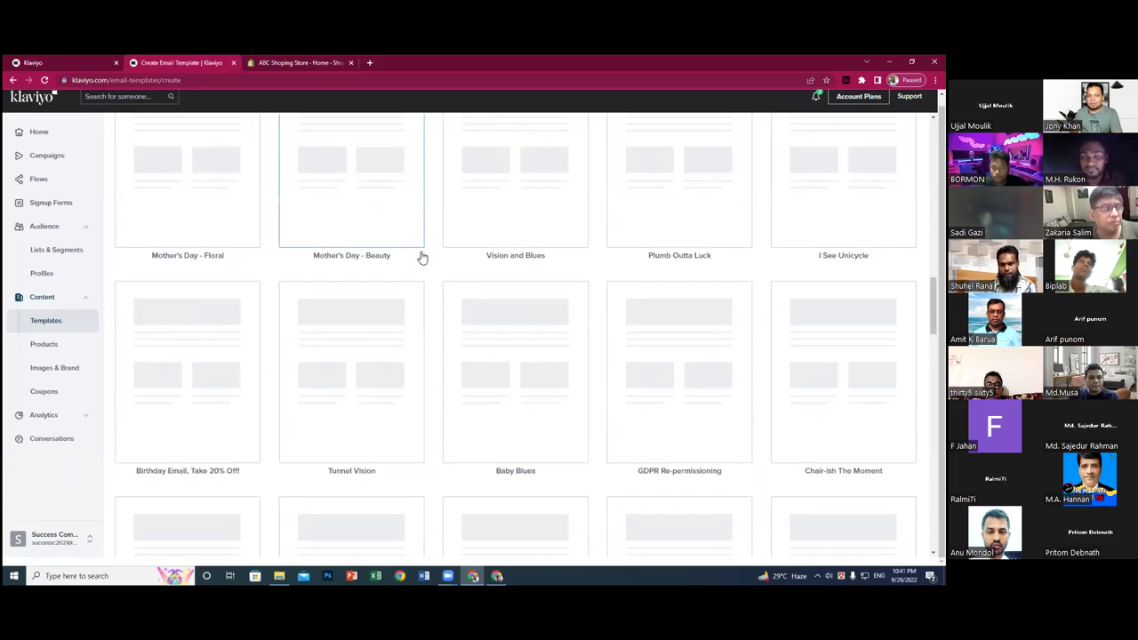
scroll(421, 257, "up", 3)
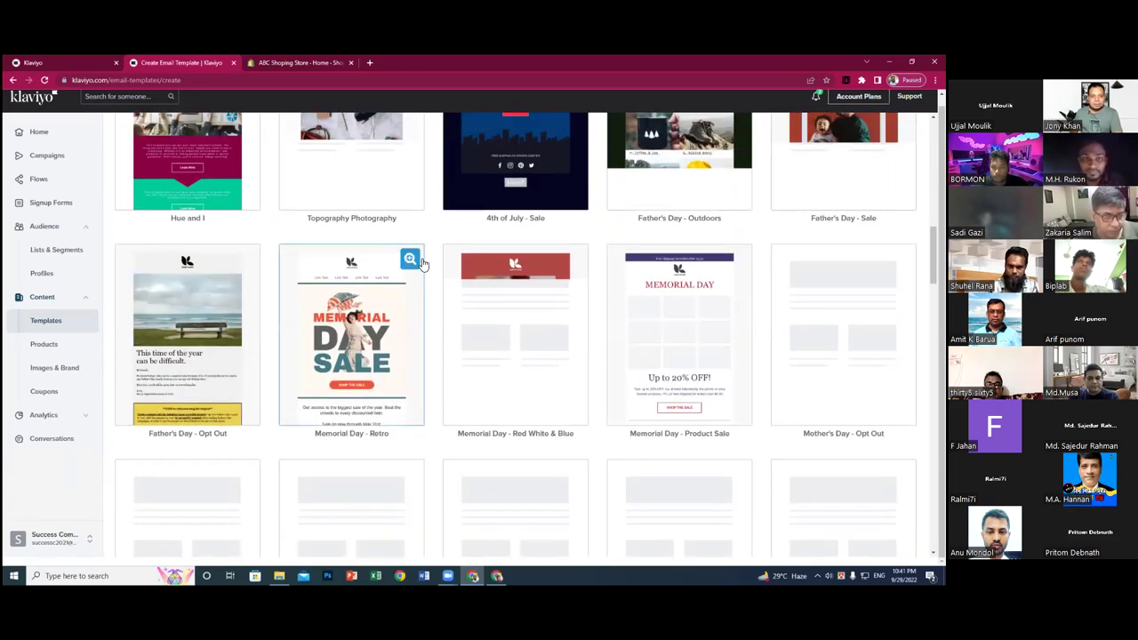
scroll(313, 296, "up", 2)
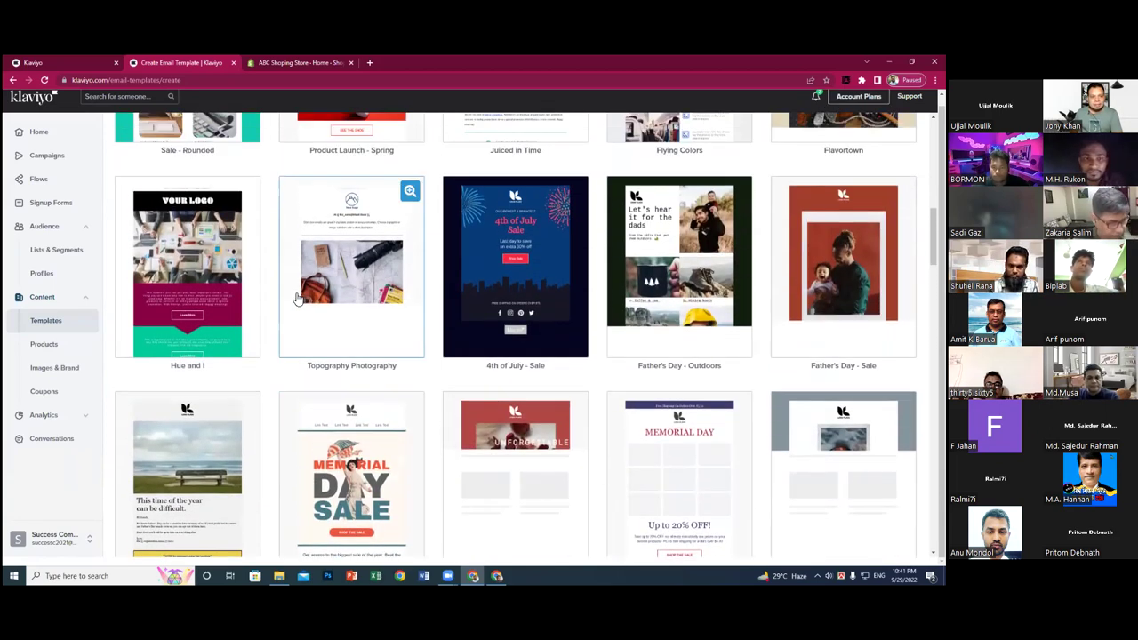
scroll(297, 296, "up", 2)
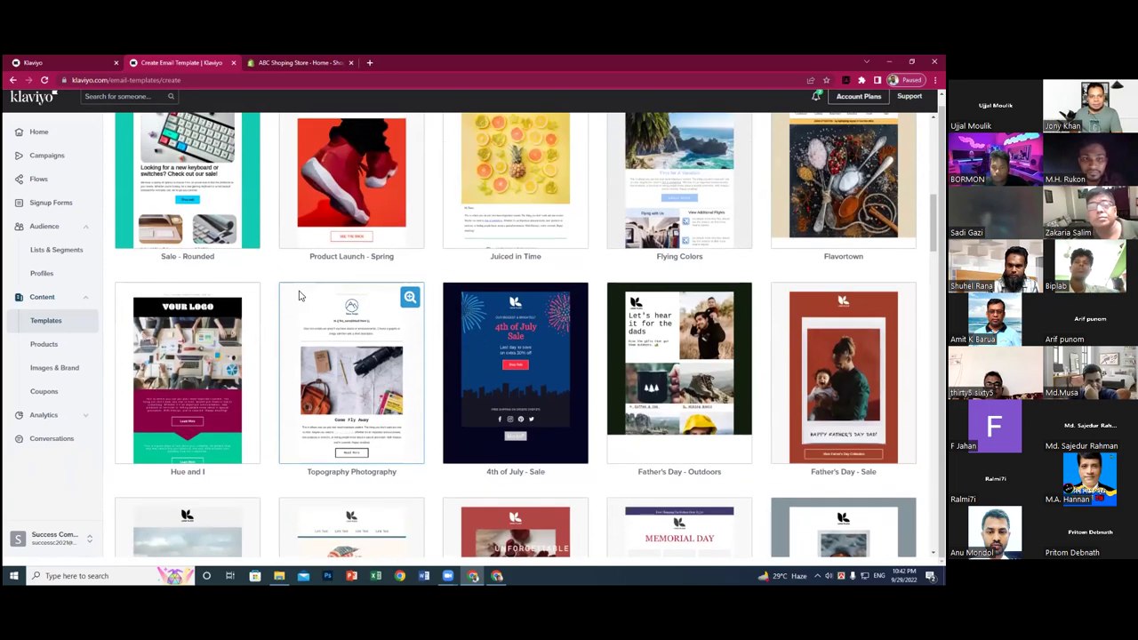
scroll(299, 296, "up", 2)
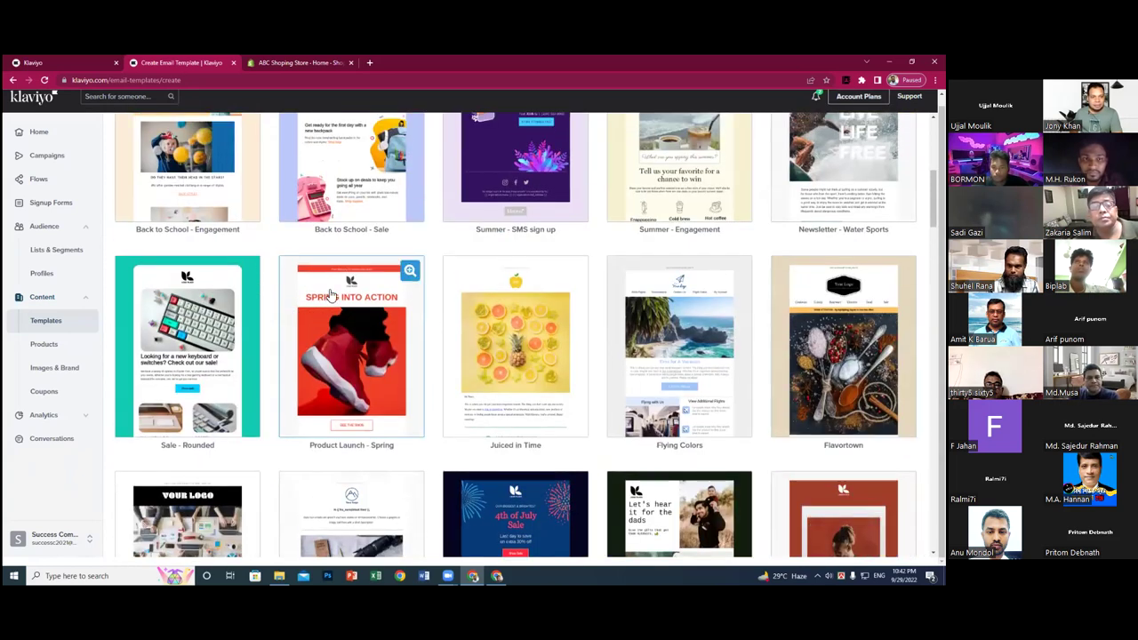
scroll(298, 311, "up", 2)
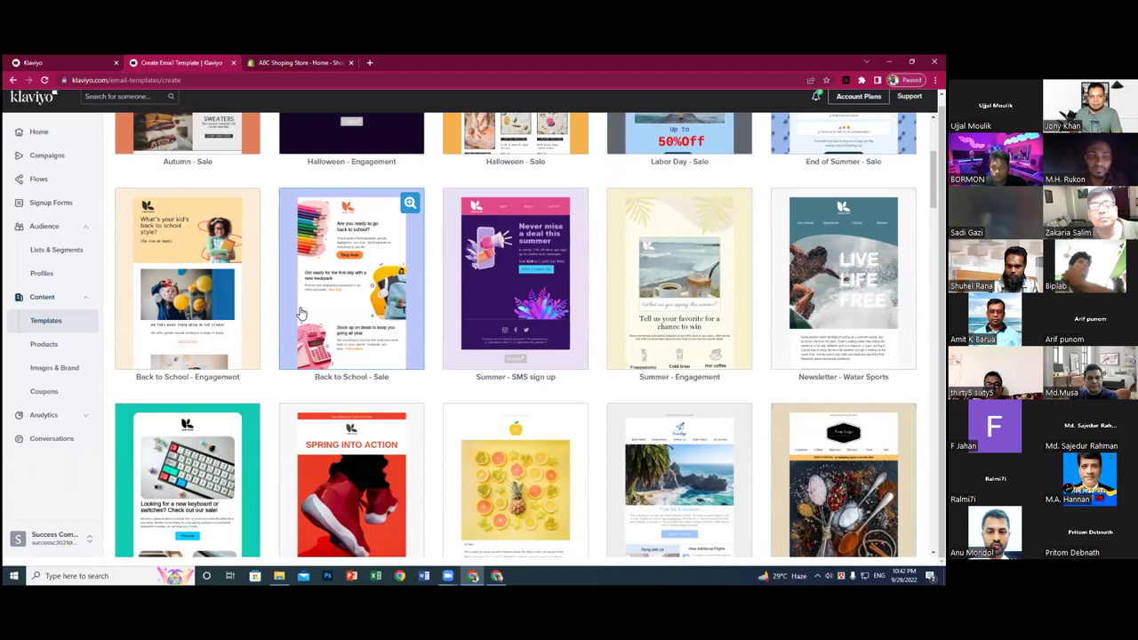
scroll(299, 313, "up", 3)
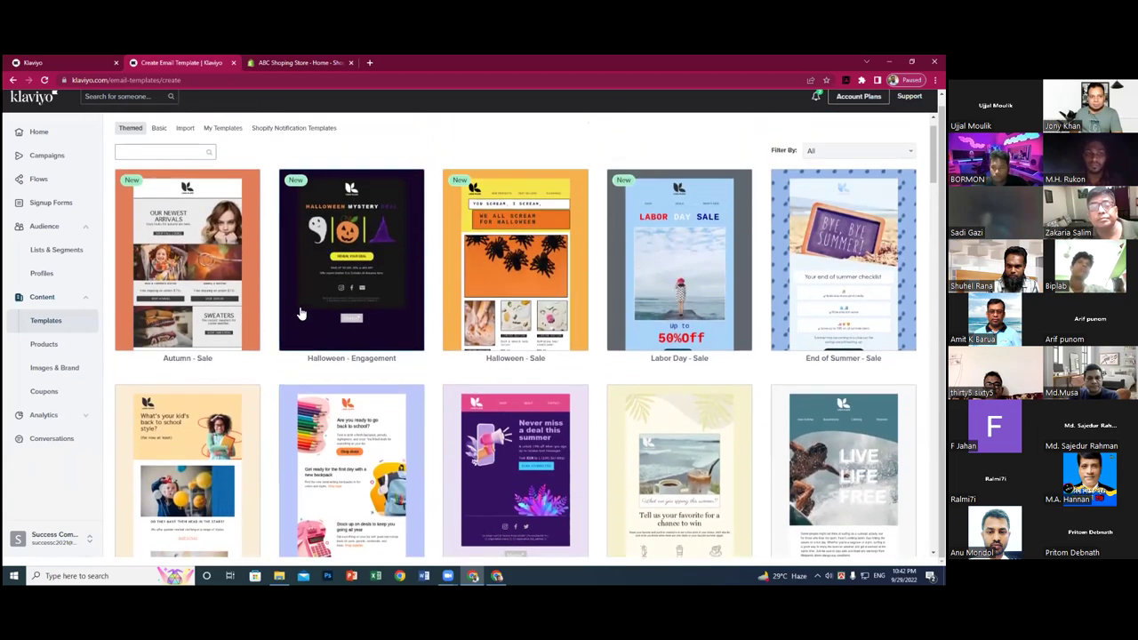
mouse_move(315, 319)
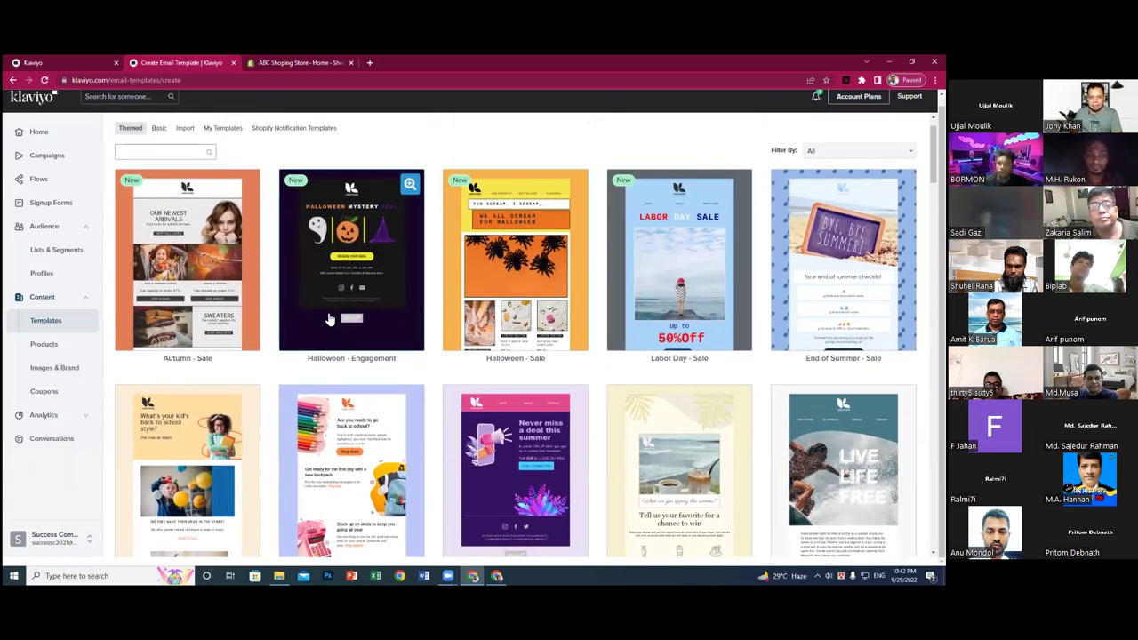
scroll(331, 320, "down", 2)
scroll(391, 318, "down", 4)
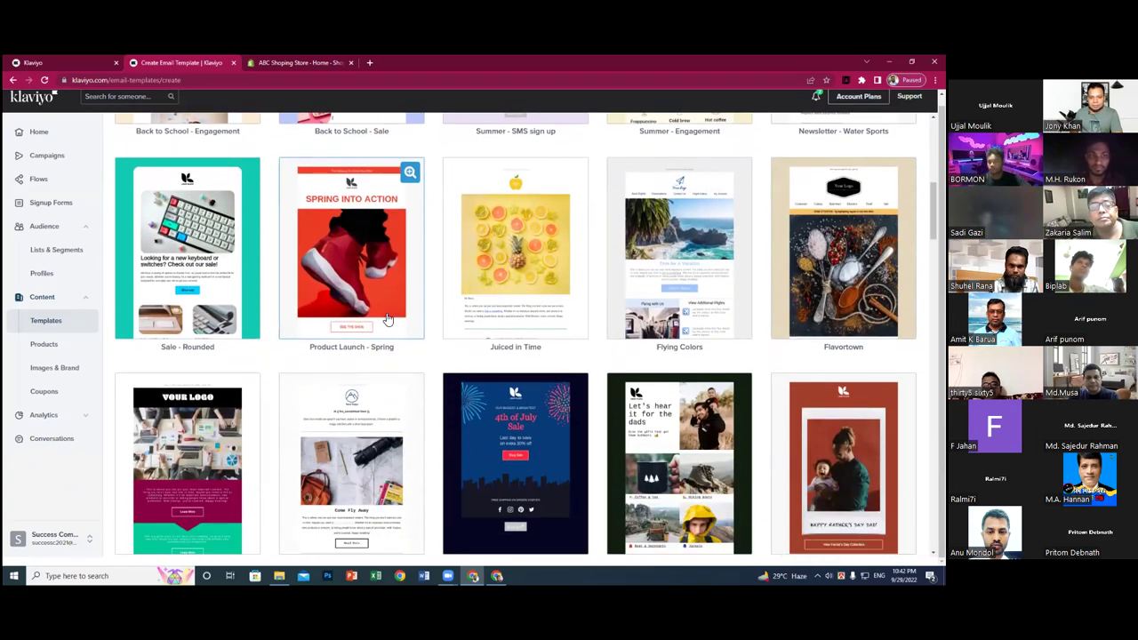
scroll(387, 318, "down", 1)
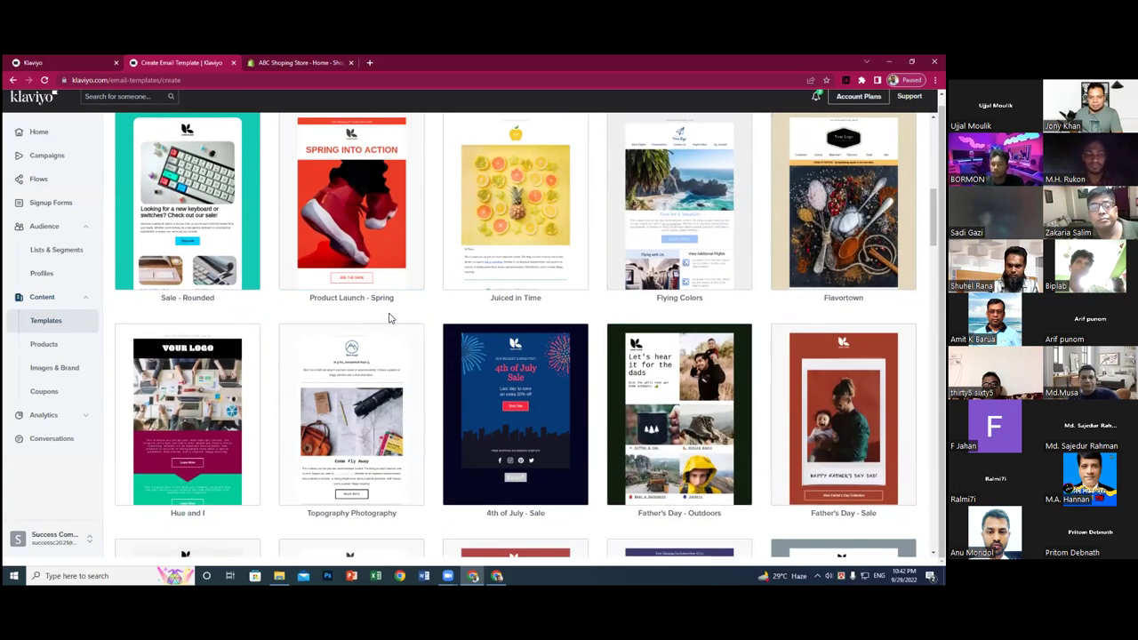
scroll(391, 319, "down", 2)
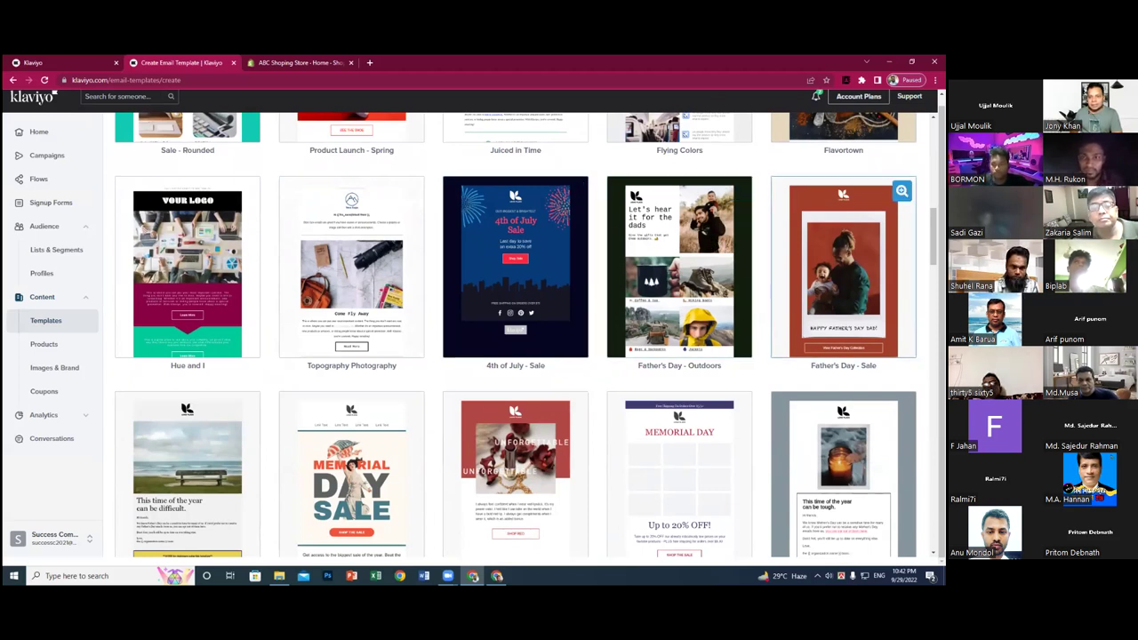
- Create a template named 'Father's Day Offer' from the Father's Day - Sale design
left_click(843, 266)
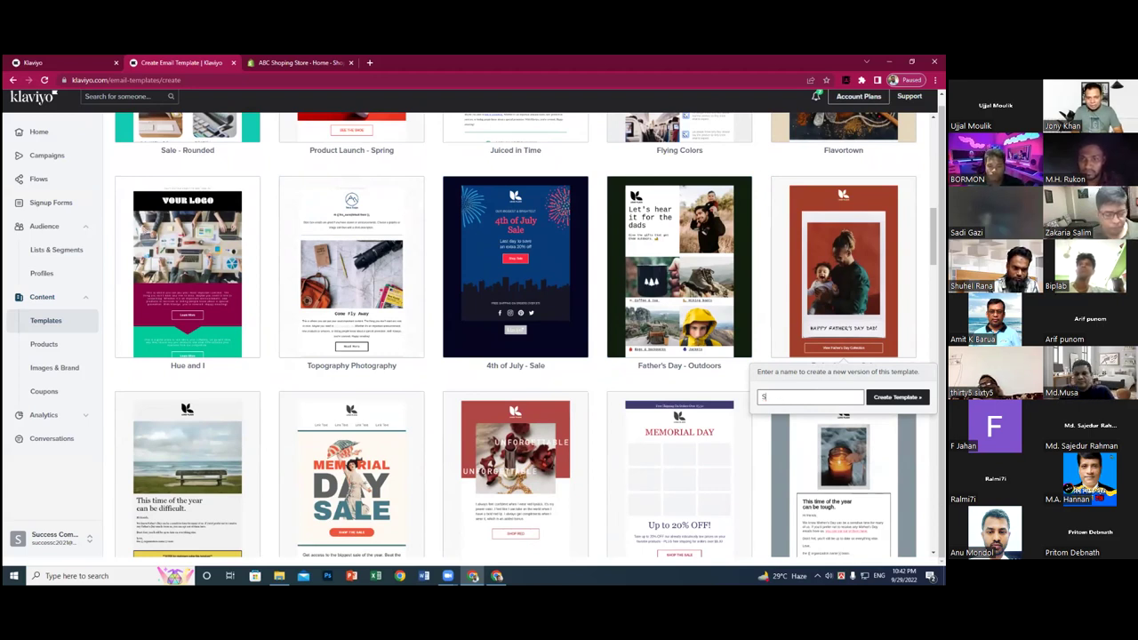
key("BackSpace")
type("Father's Day Offer")
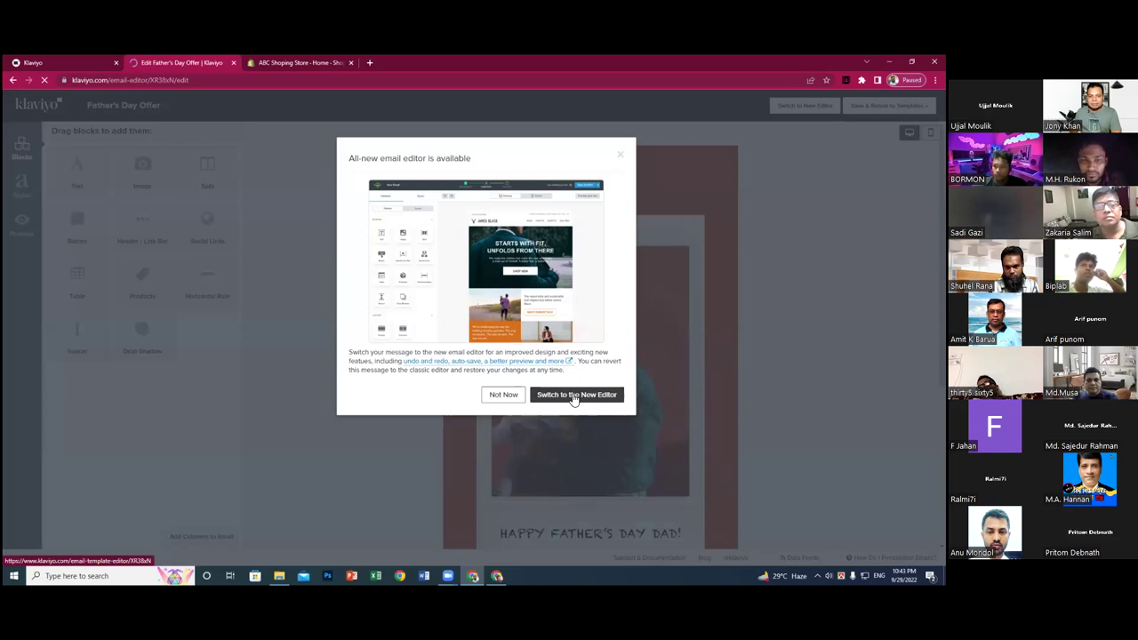
- Switch Father's Day Offer to the all-new editor and dismiss its welcome overview
left_click(574, 397)
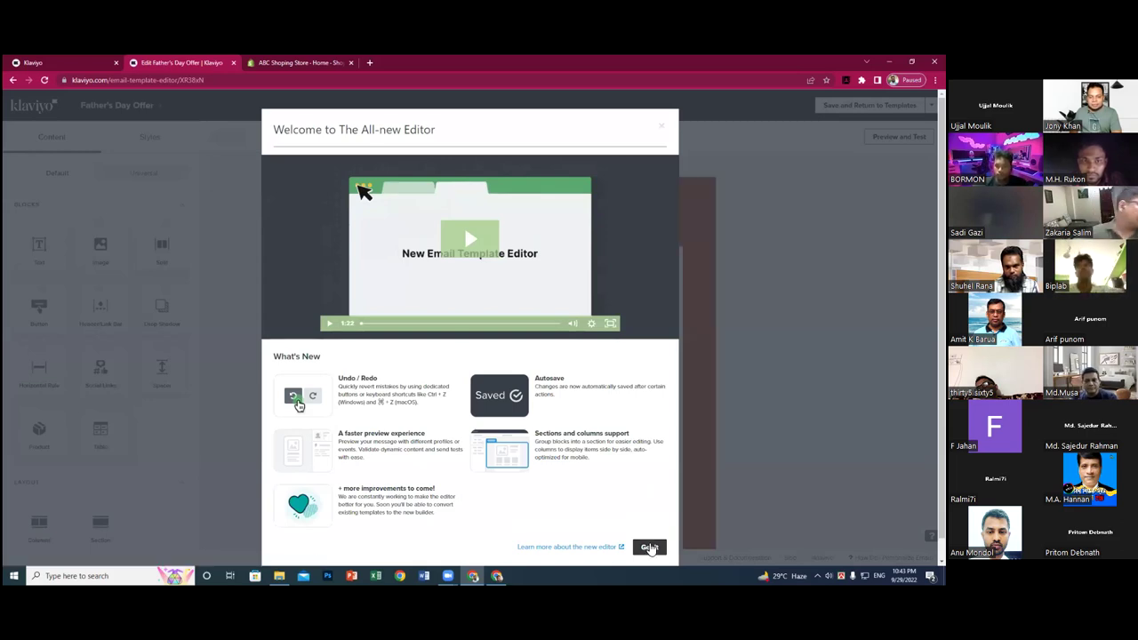
left_click(650, 548)
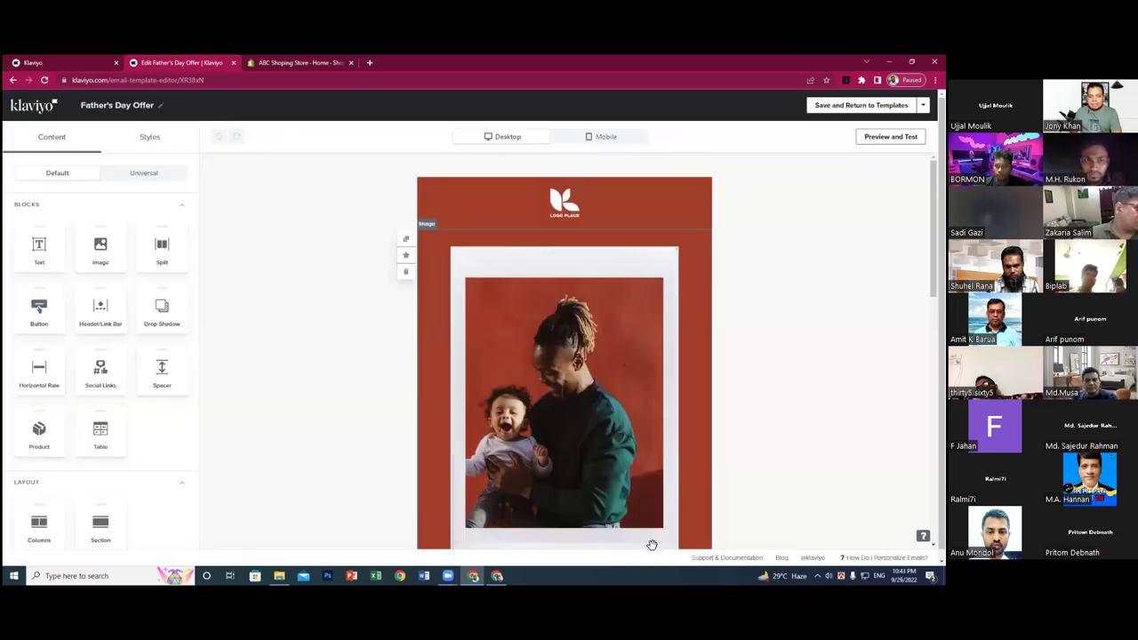
scroll(630, 364, "down", 2)
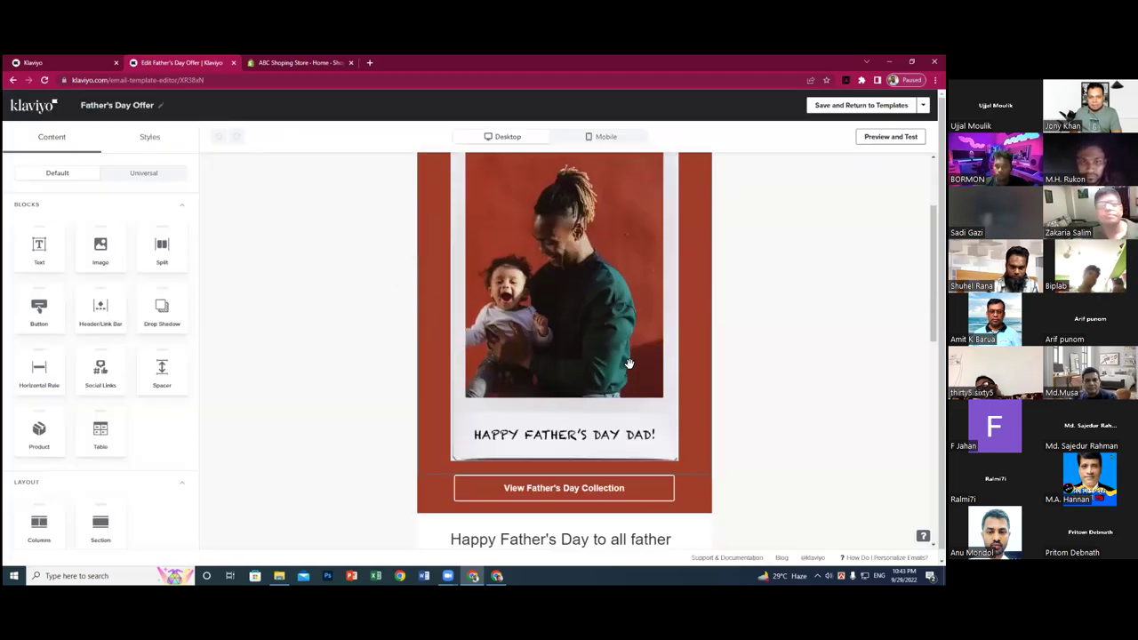
scroll(629, 364, "down", 2)
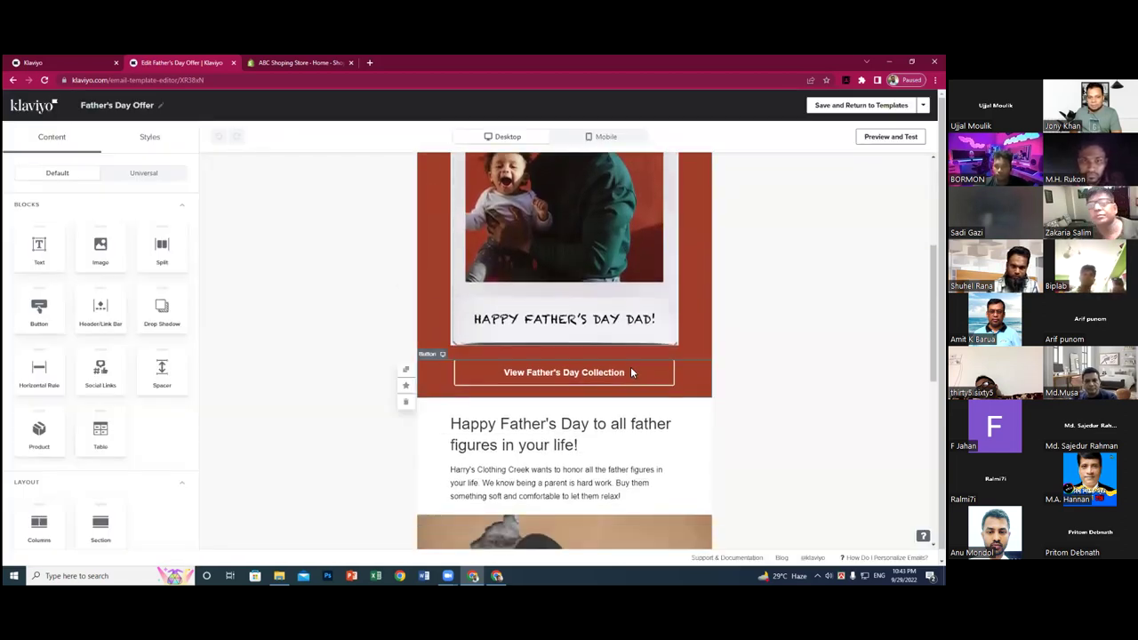
scroll(630, 366, "down", 3)
scroll(631, 368, "down", 2)
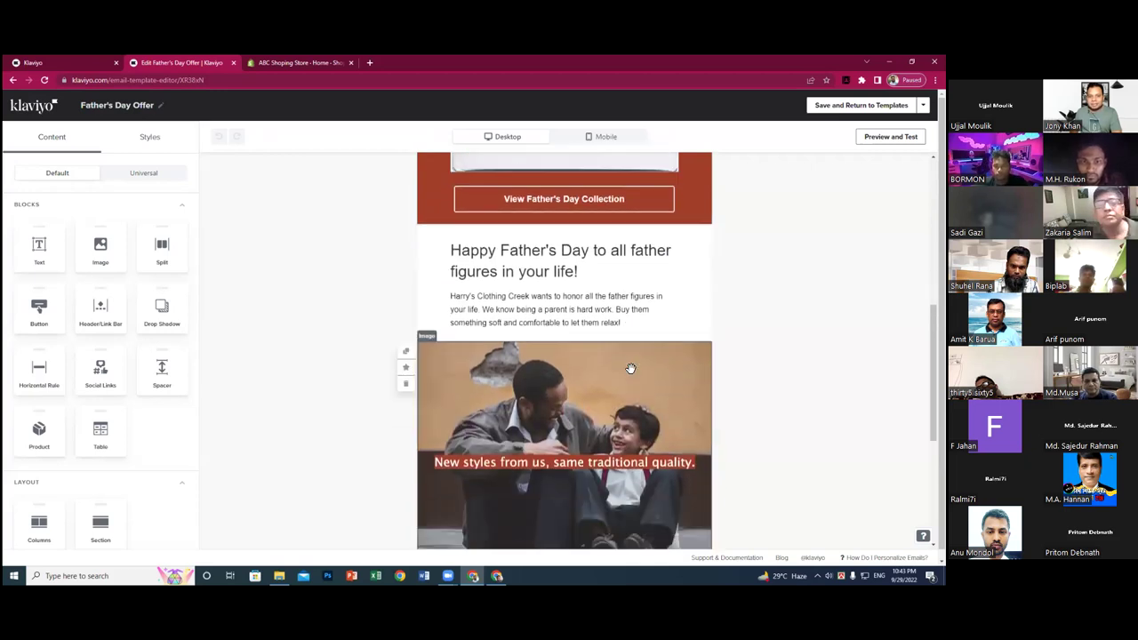
scroll(631, 368, "down", 4)
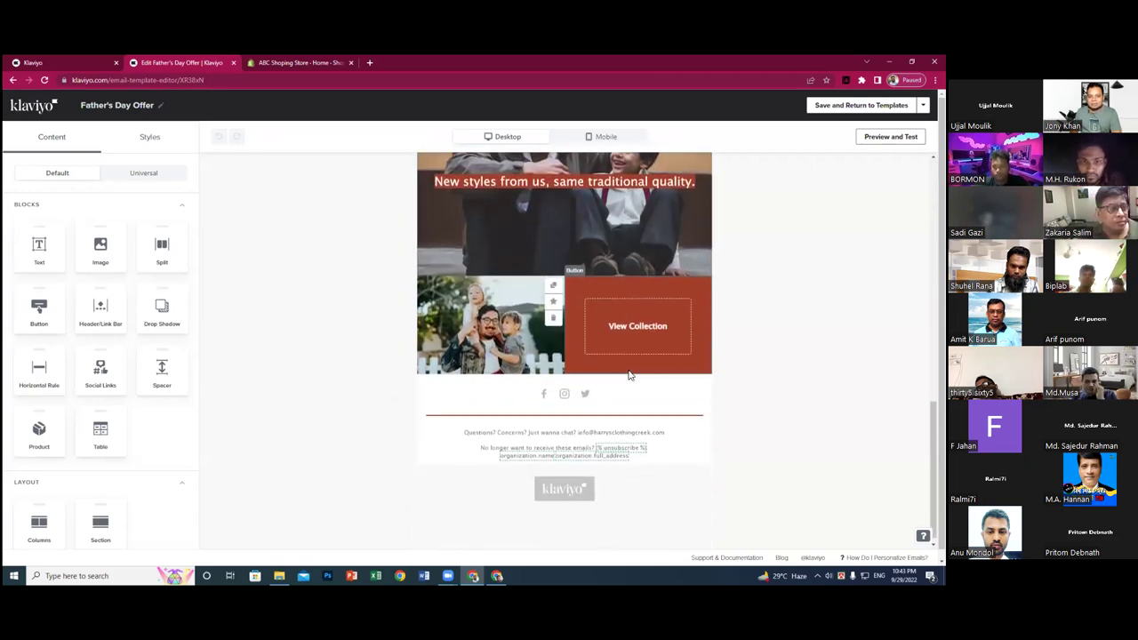
scroll(624, 373, "down", 1)
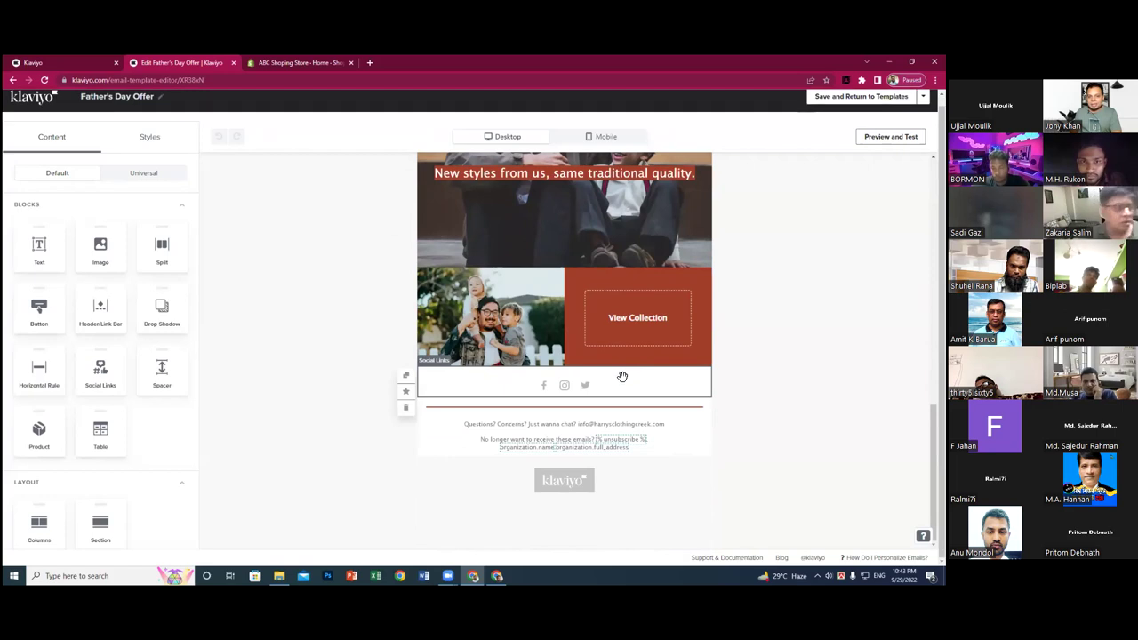
scroll(622, 377, "up", 1)
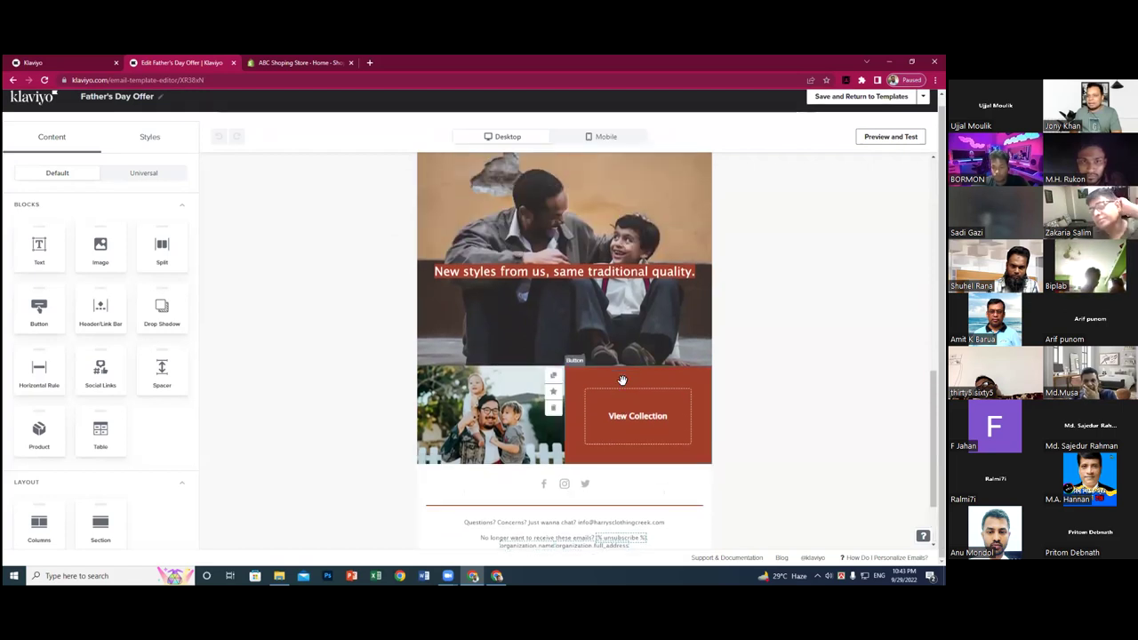
scroll(620, 380, "up", 2)
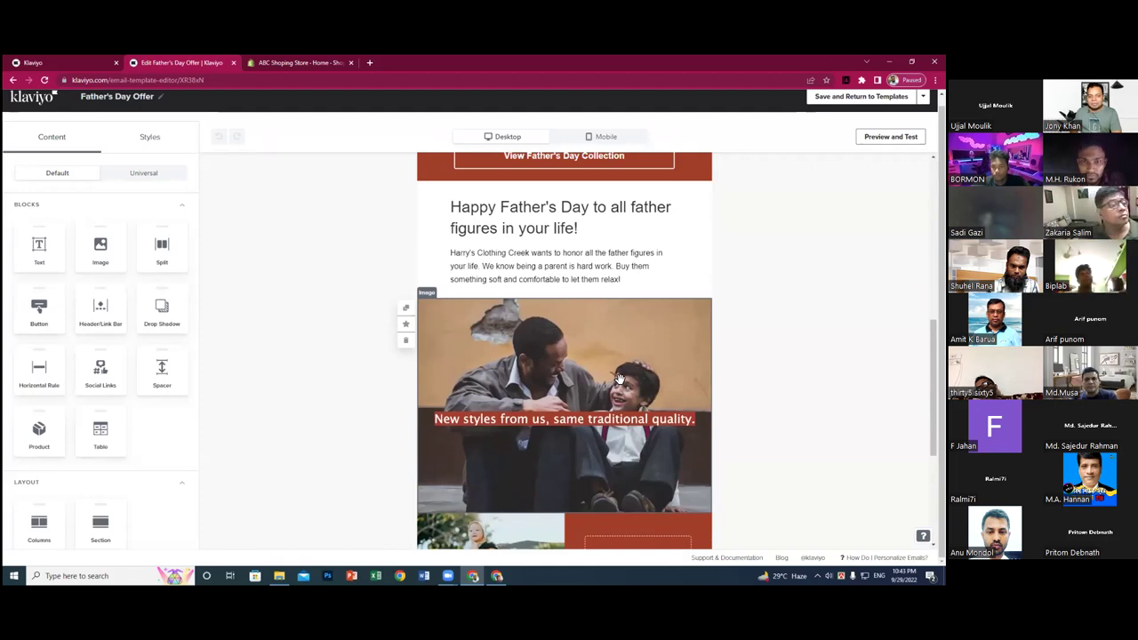
scroll(620, 380, "up", 2)
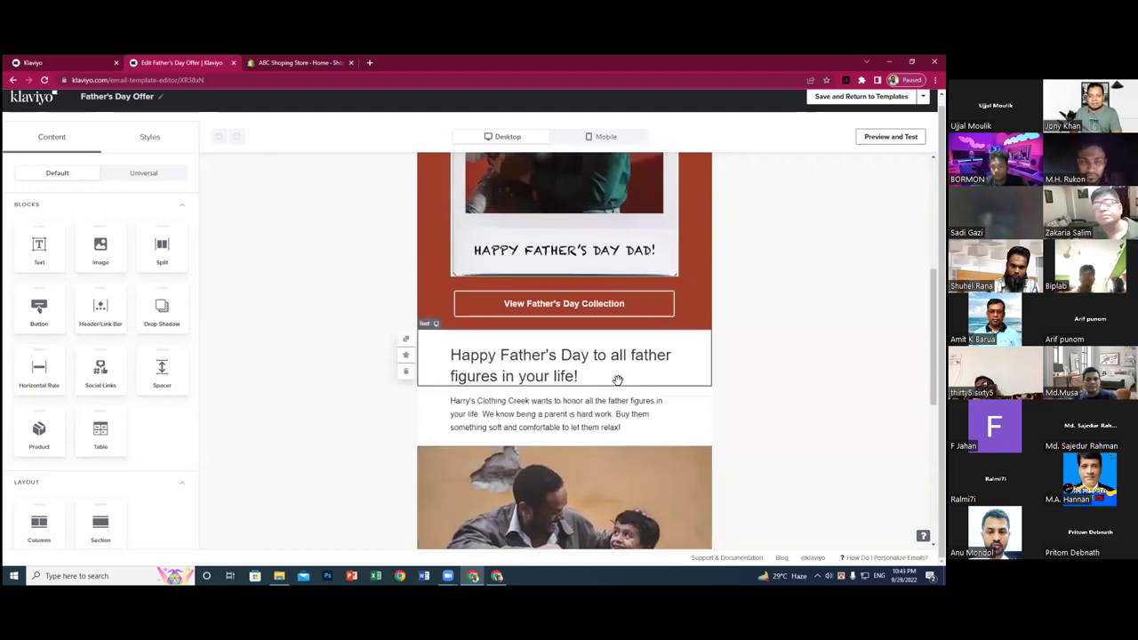
scroll(617, 381, "up", 2)
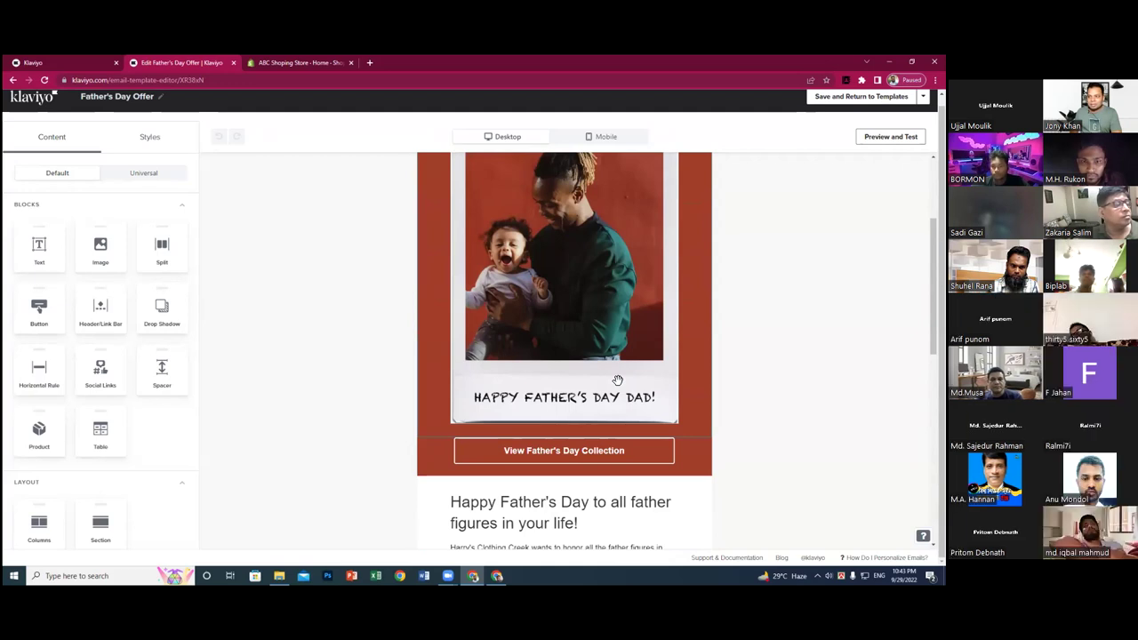
scroll(616, 380, "up", 2)
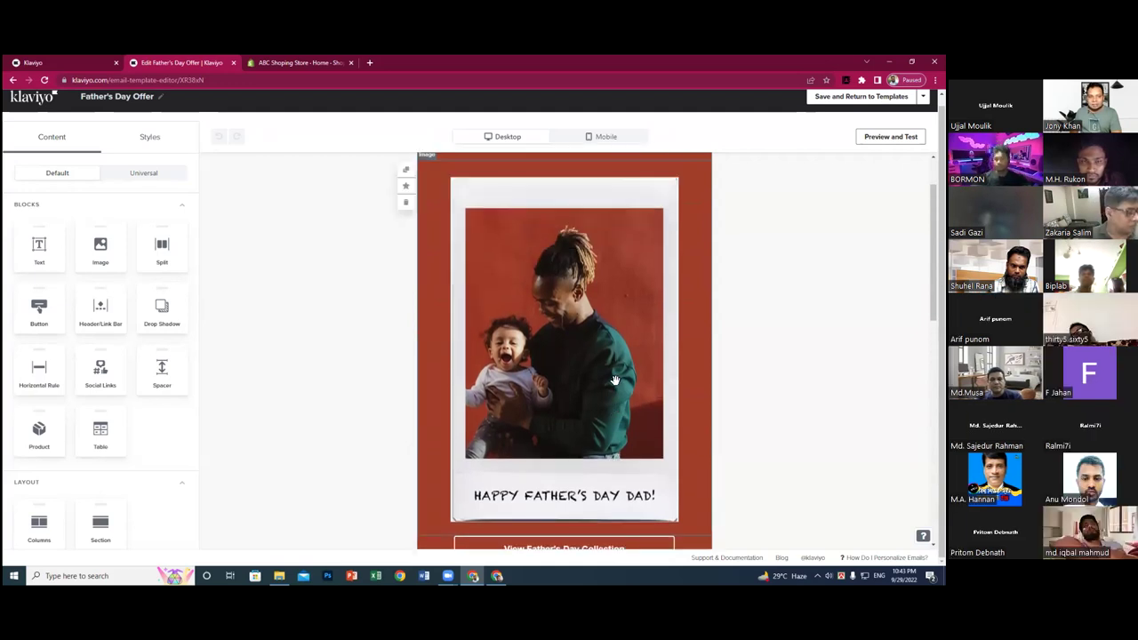
scroll(613, 381, "up", 1)
scroll(614, 381, "up", 1)
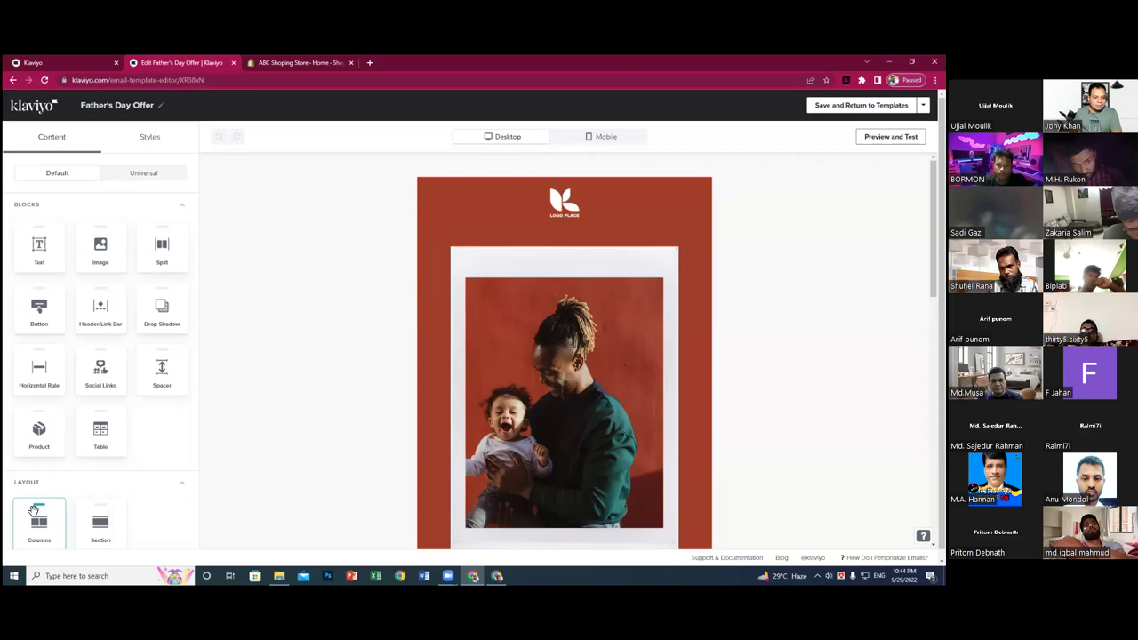
scroll(122, 465, "down", 1)
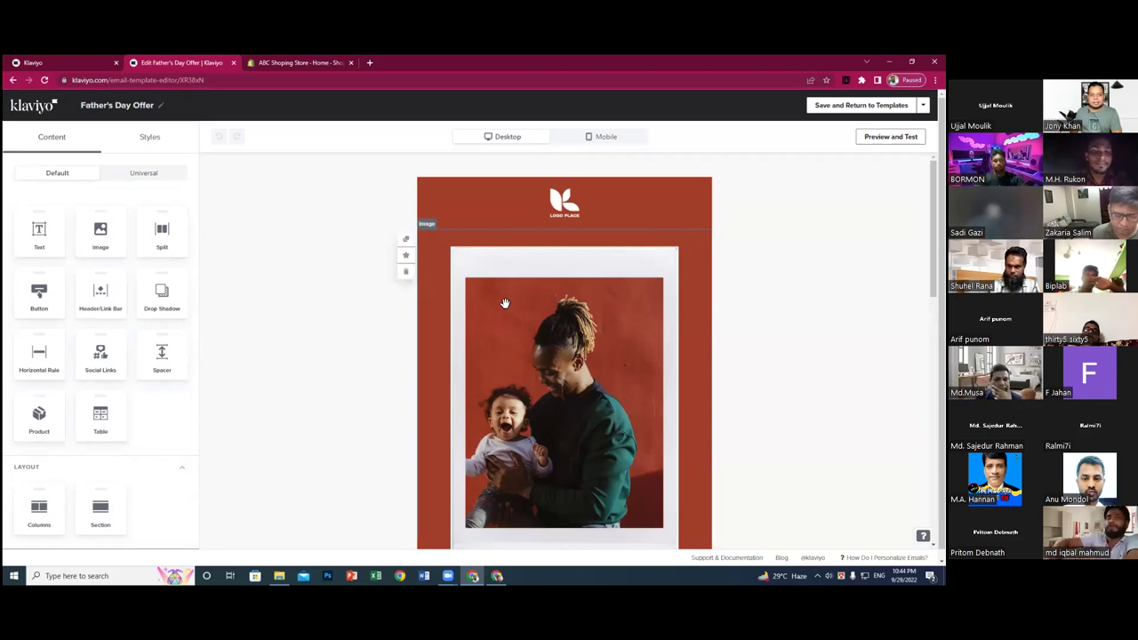
scroll(552, 293, "down", 2)
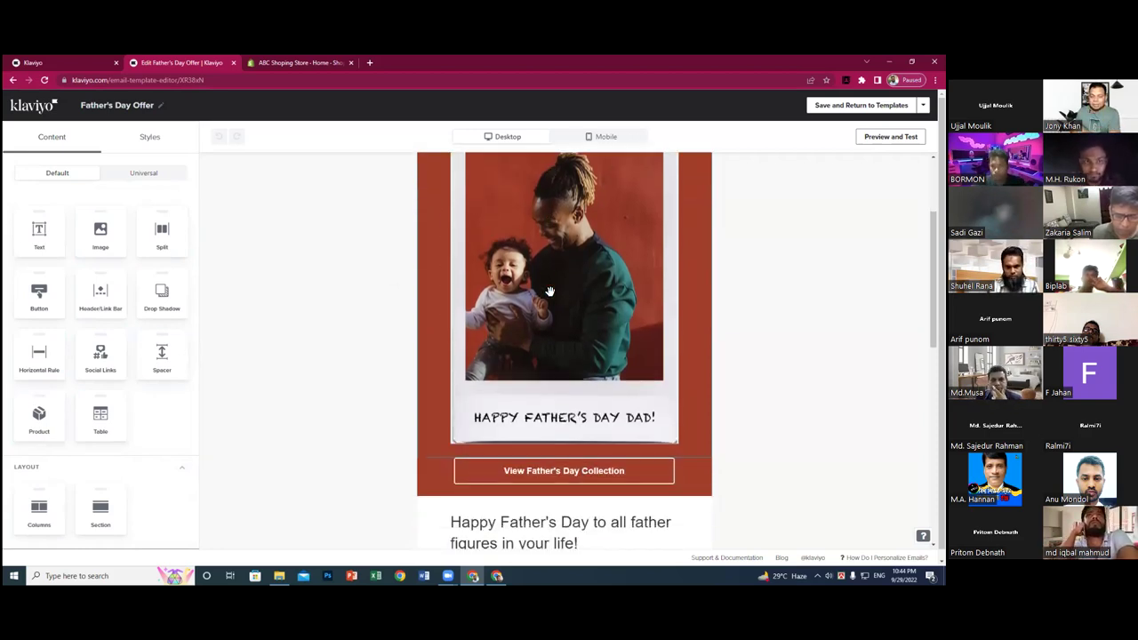
scroll(549, 292, "up", 1)
scroll(552, 281, "up", 1)
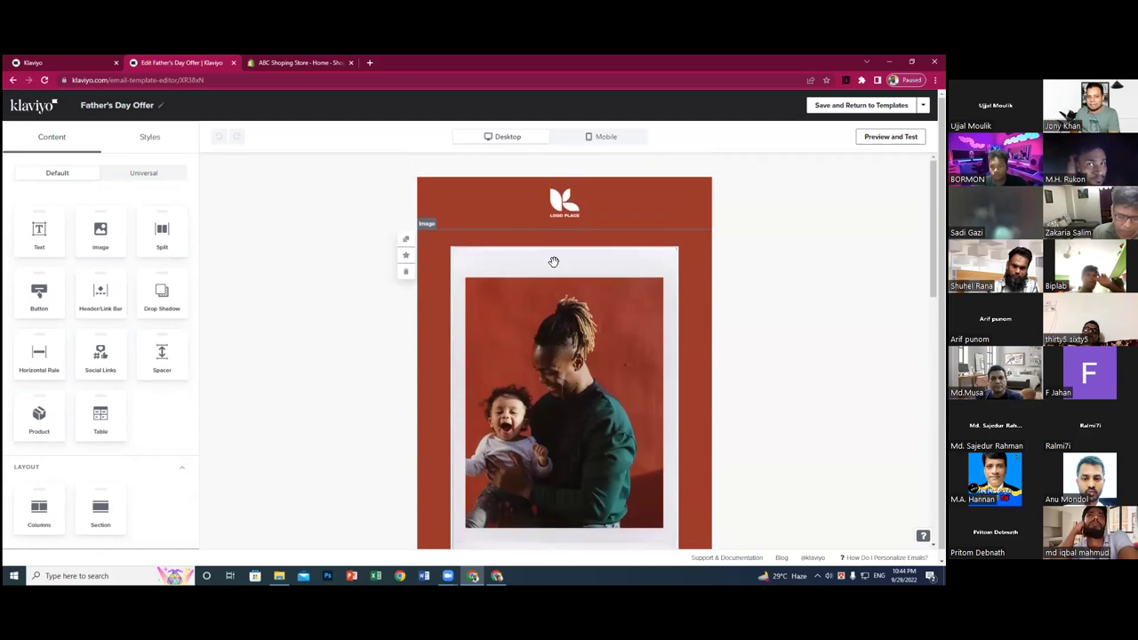
- Confirm the logo header image is 600 × 94, then minimize Chrome and open File Explorer
left_click(565, 203)
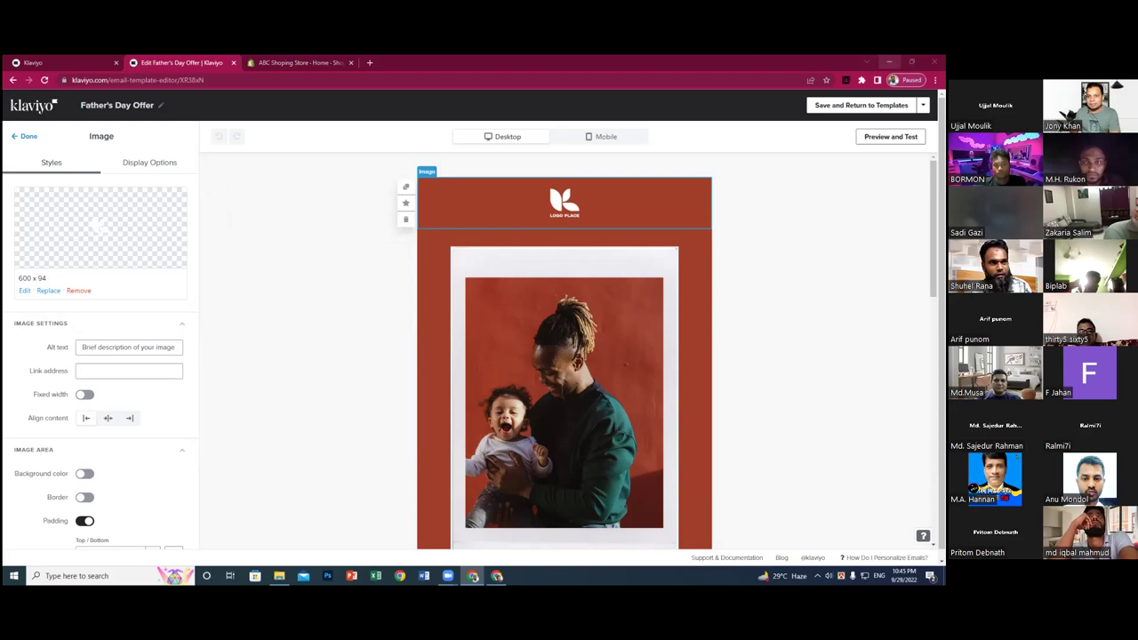
left_click(889, 61)
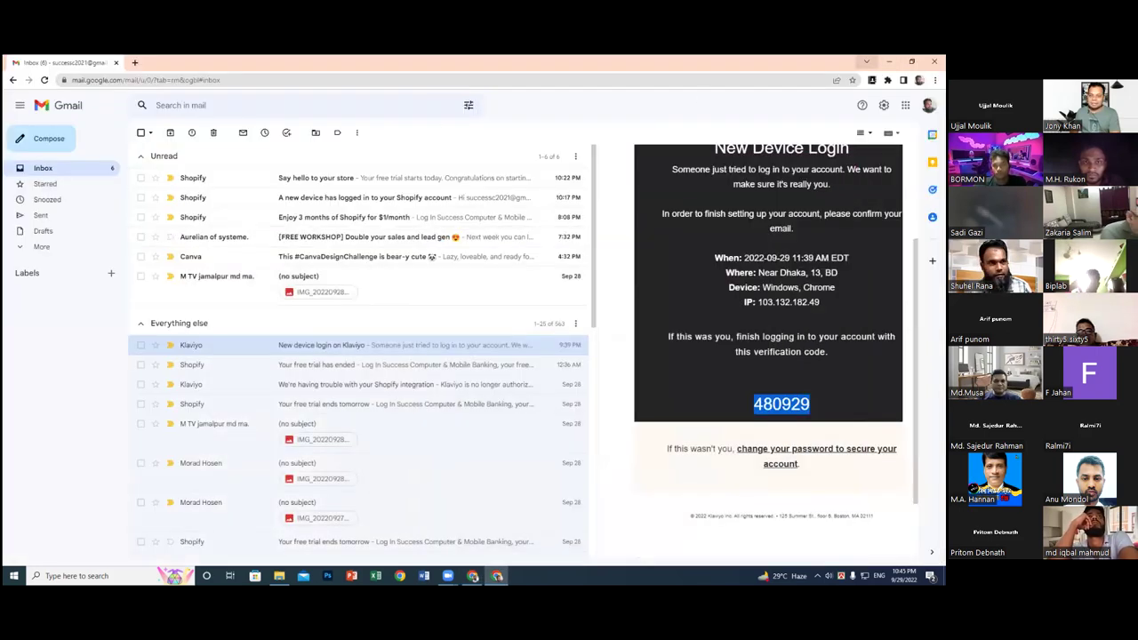
key("super+d")
key("super+e")
- Navigate to Office Documents (H:) > All Docs > Docs > Logo
left_click(295, 274)
double_click(294, 274)
double_click(283, 164)
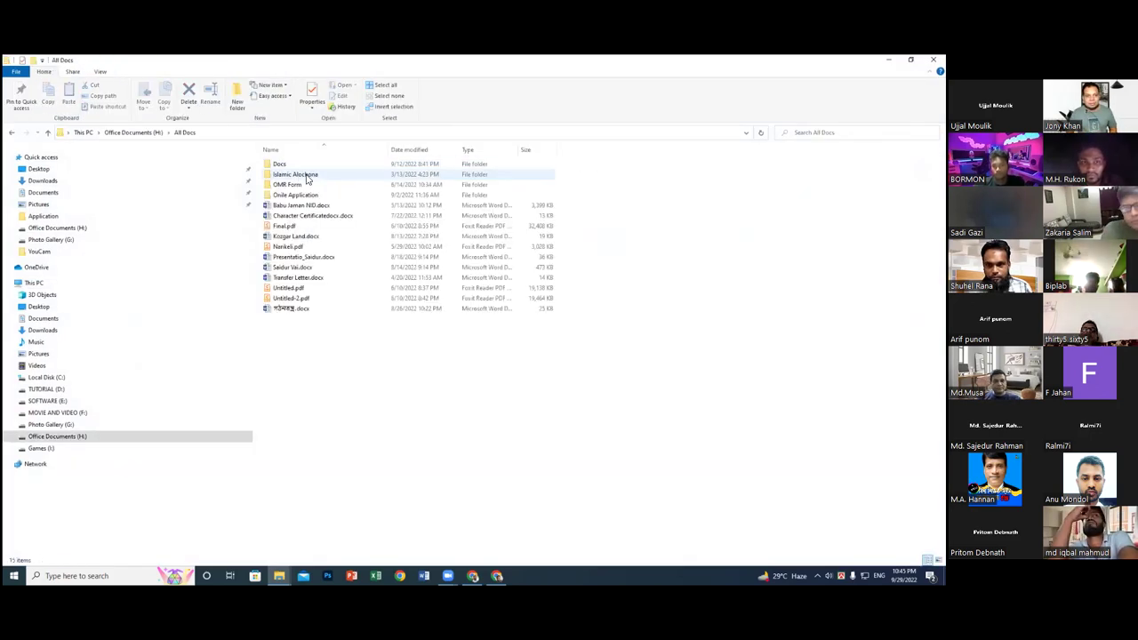
double_click(281, 163)
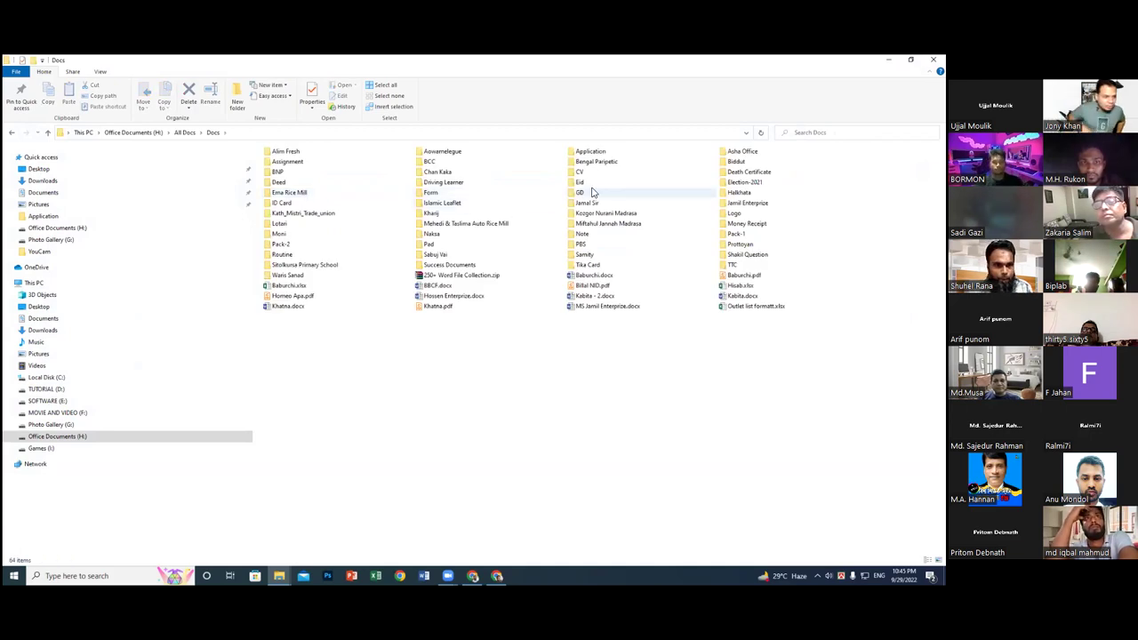
double_click(734, 213)
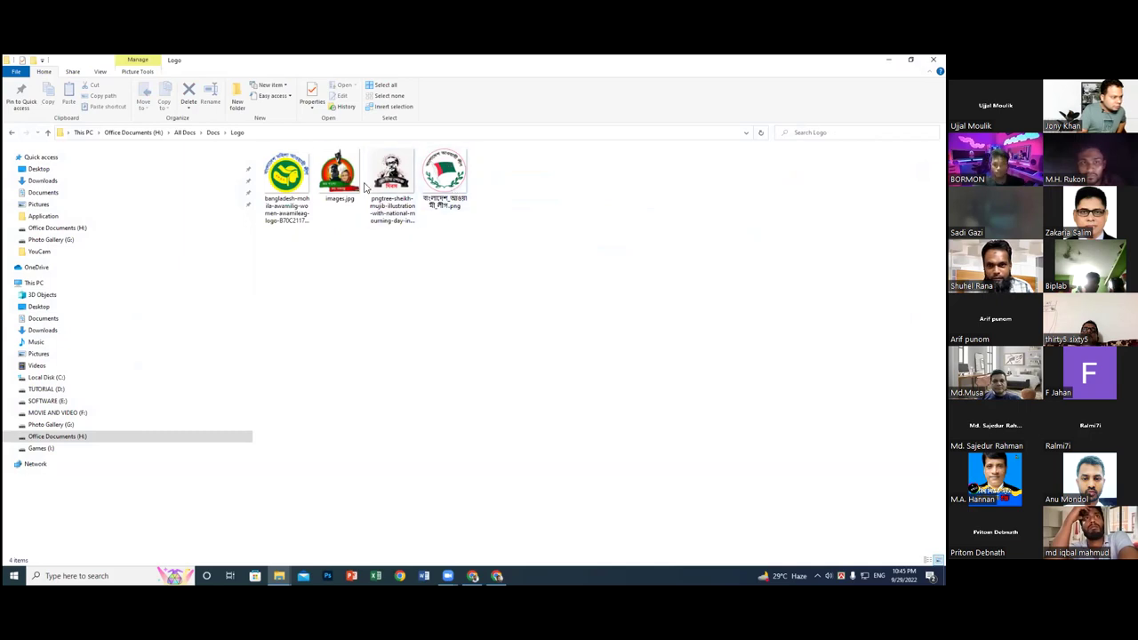
- Open the last PNG logo with Adobe Photoshop 2021
left_click(451, 181)
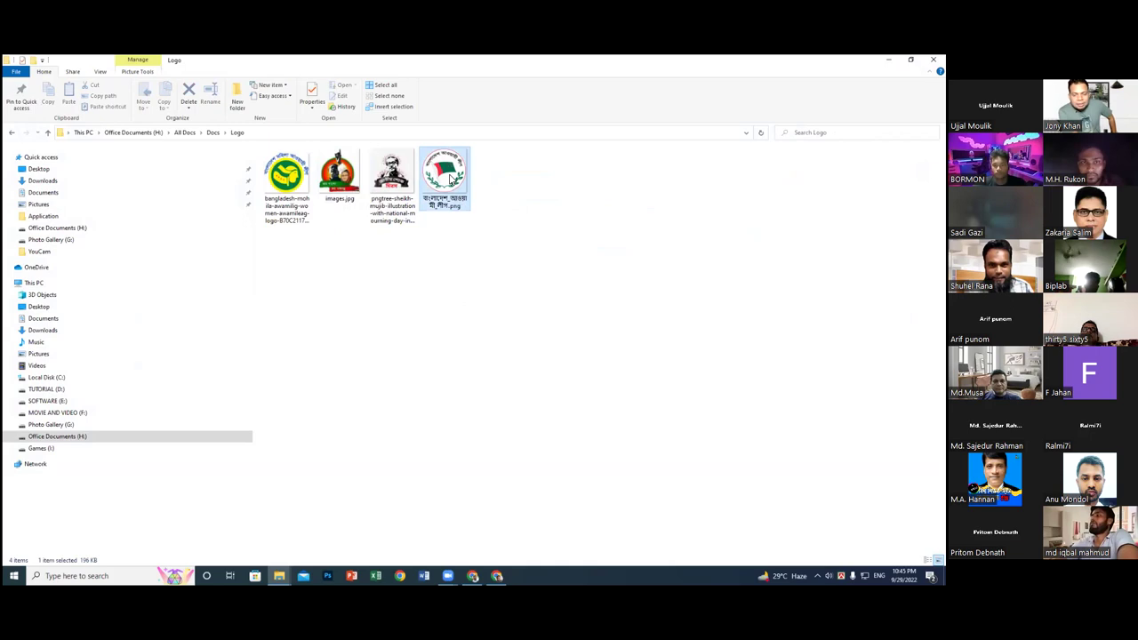
right_click(448, 177)
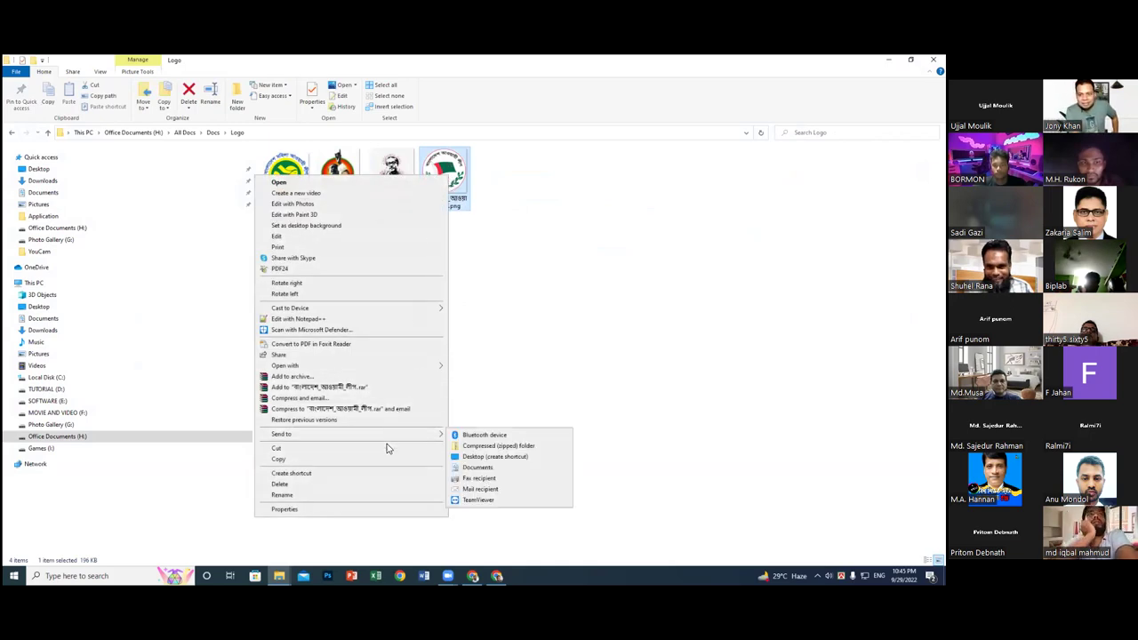
mouse_move(404, 370)
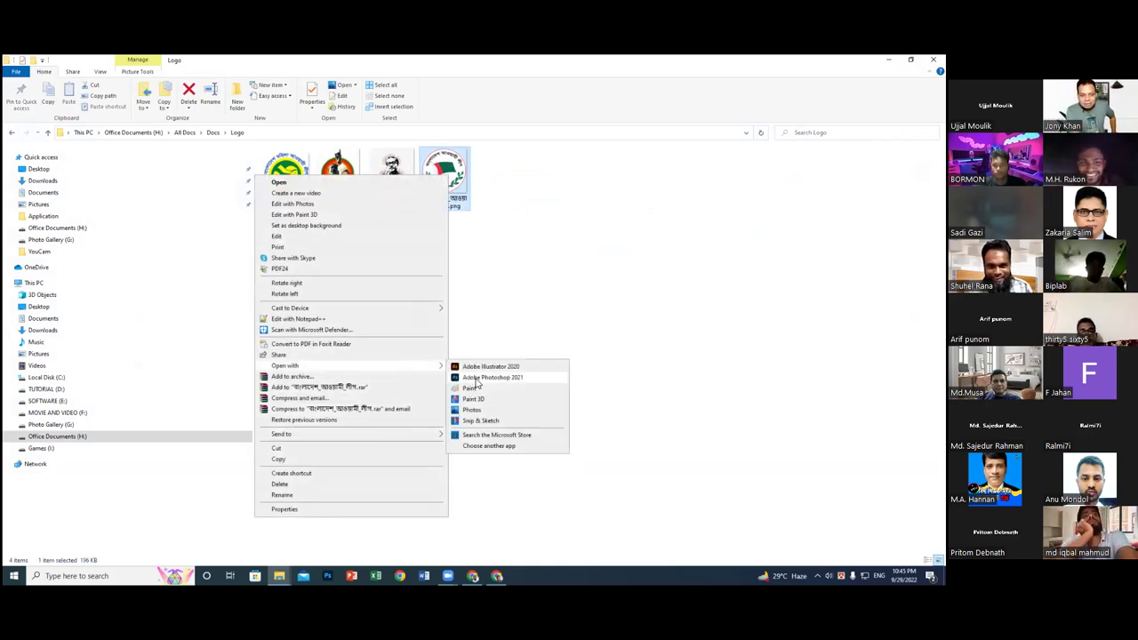
left_click(485, 379)
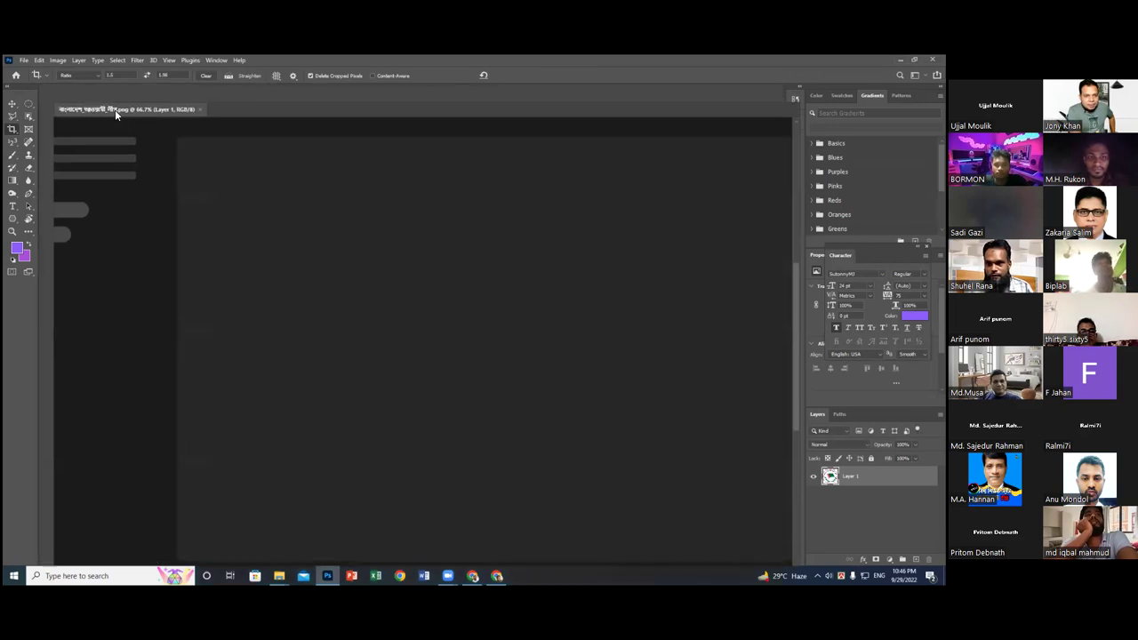
right_click(114, 110)
left_click(139, 130)
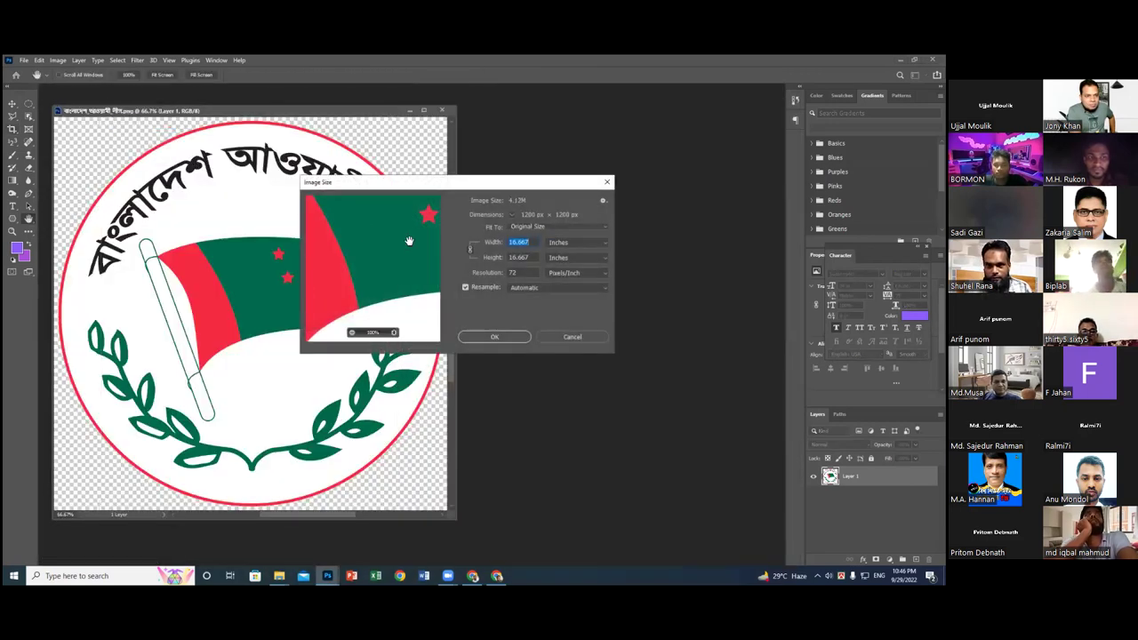
left_click(602, 242)
left_click(581, 261)
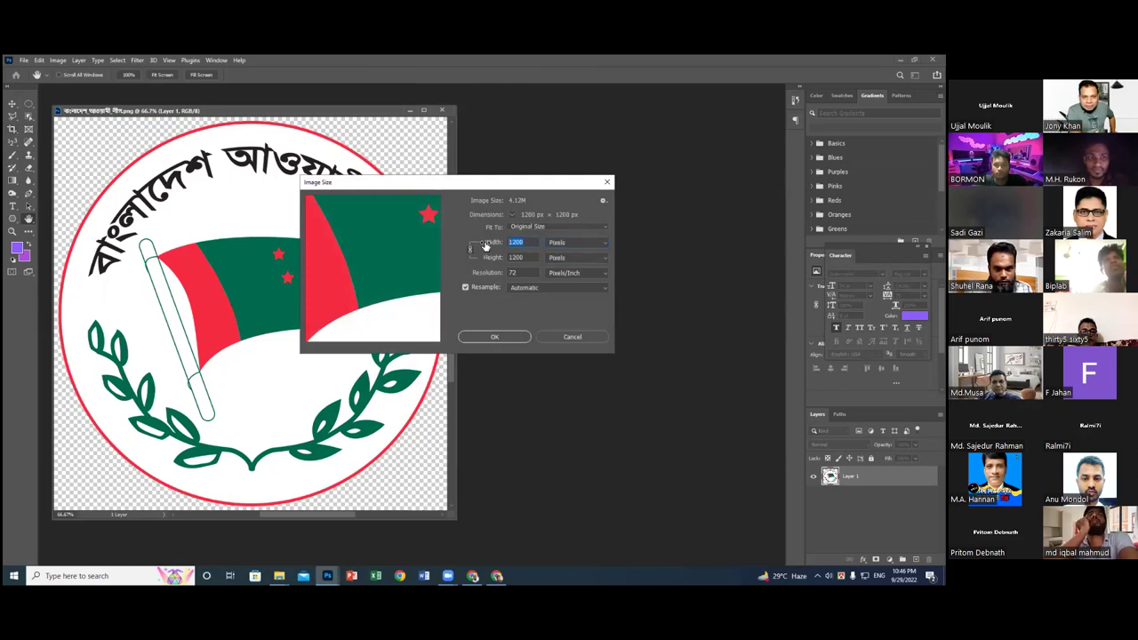
type("600")
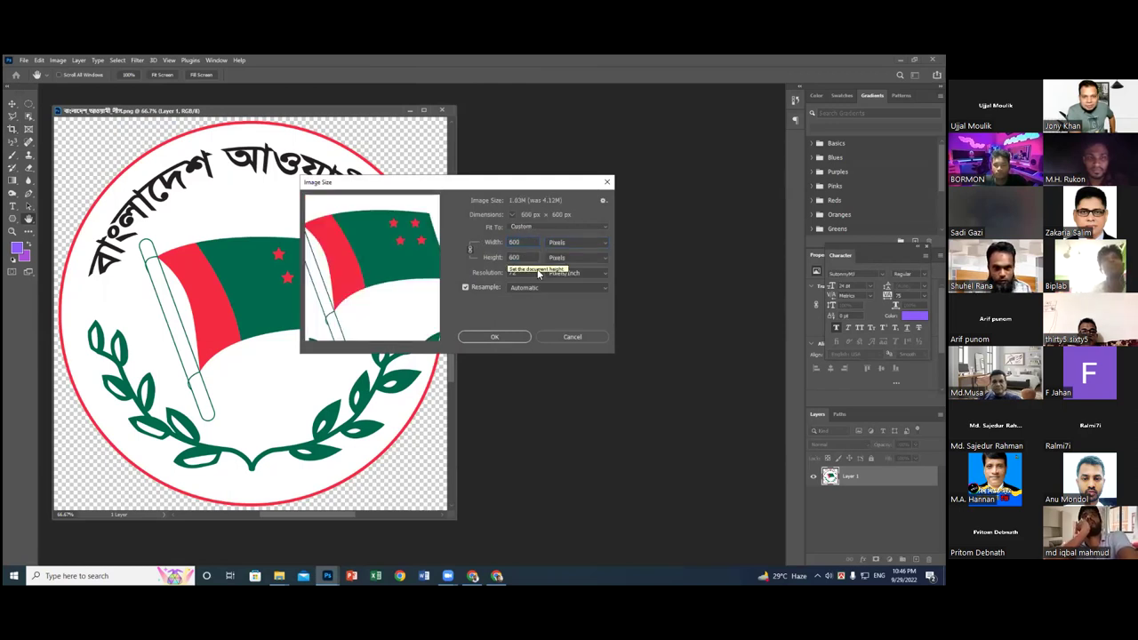
key("Tab")
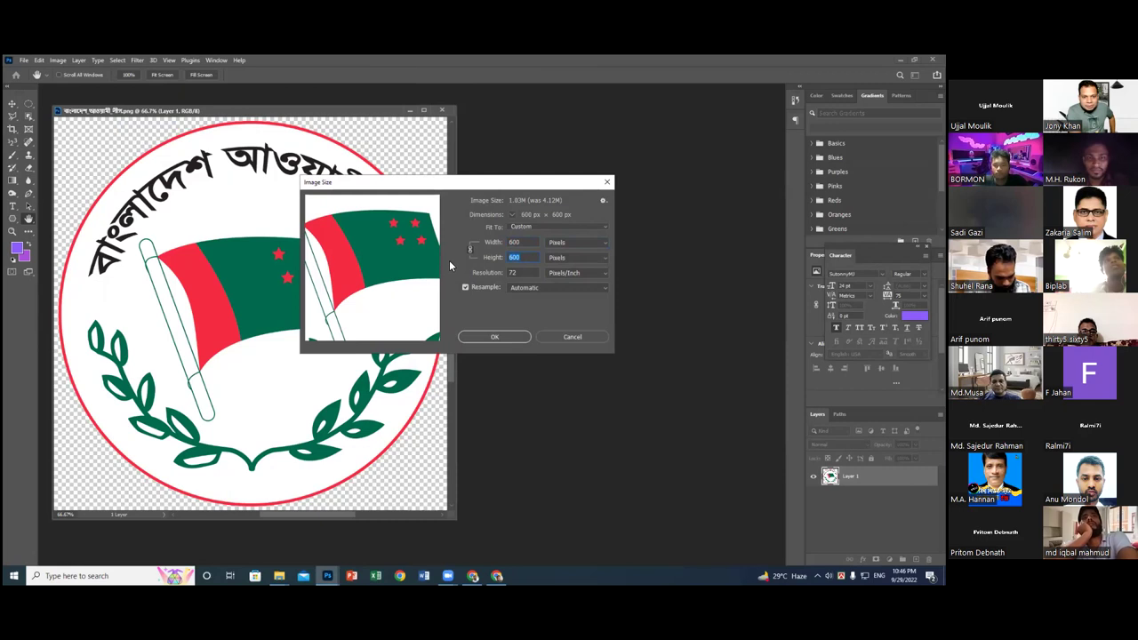
type("94")
double_click(513, 273)
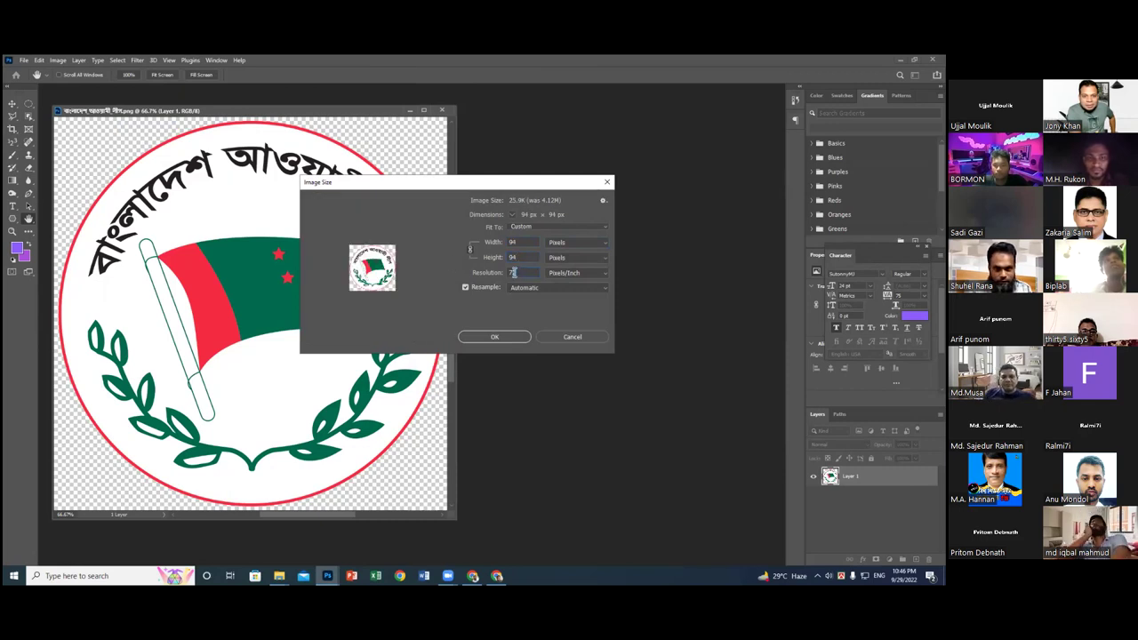
left_click(564, 335)
key("c")
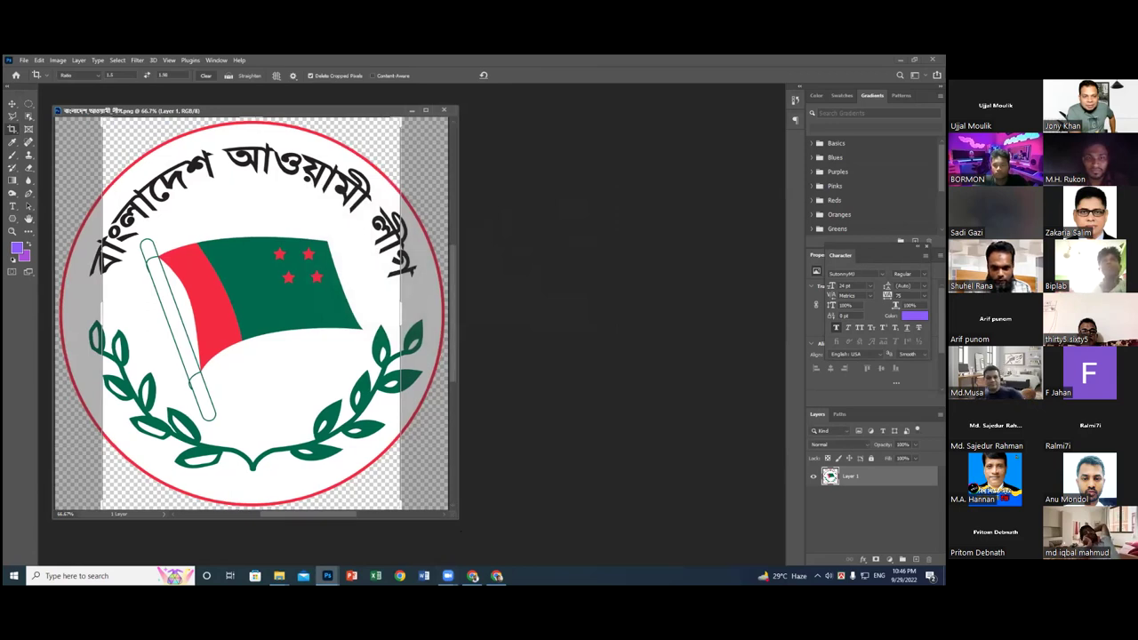
left_click_drag(458, 514, 716, 566)
left_click(110, 76)
type("600")
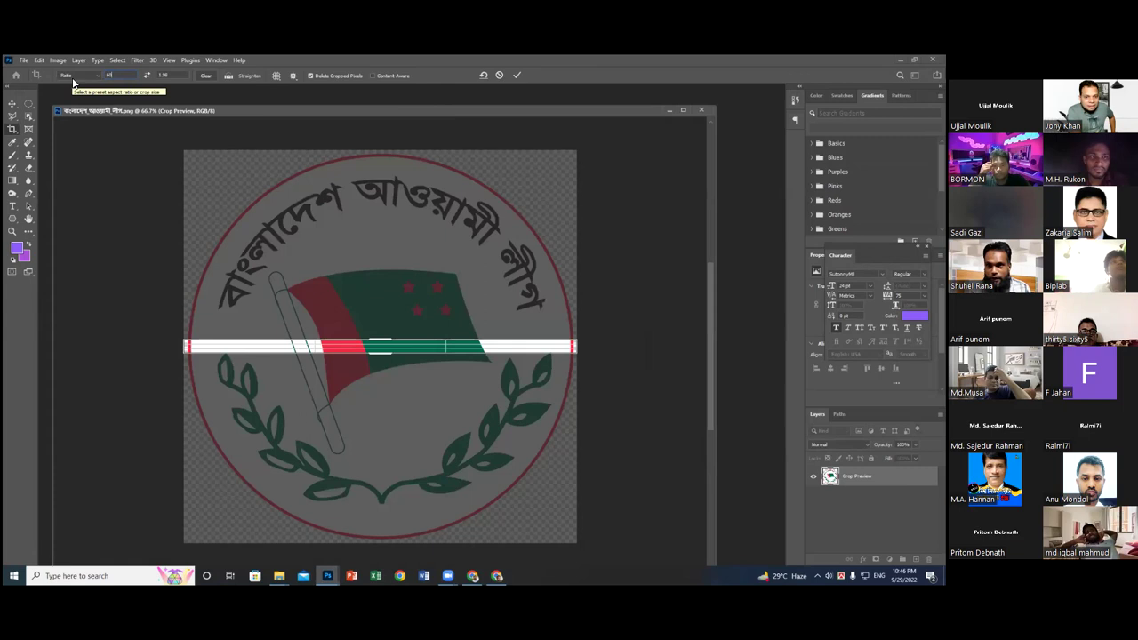
left_click(105, 75)
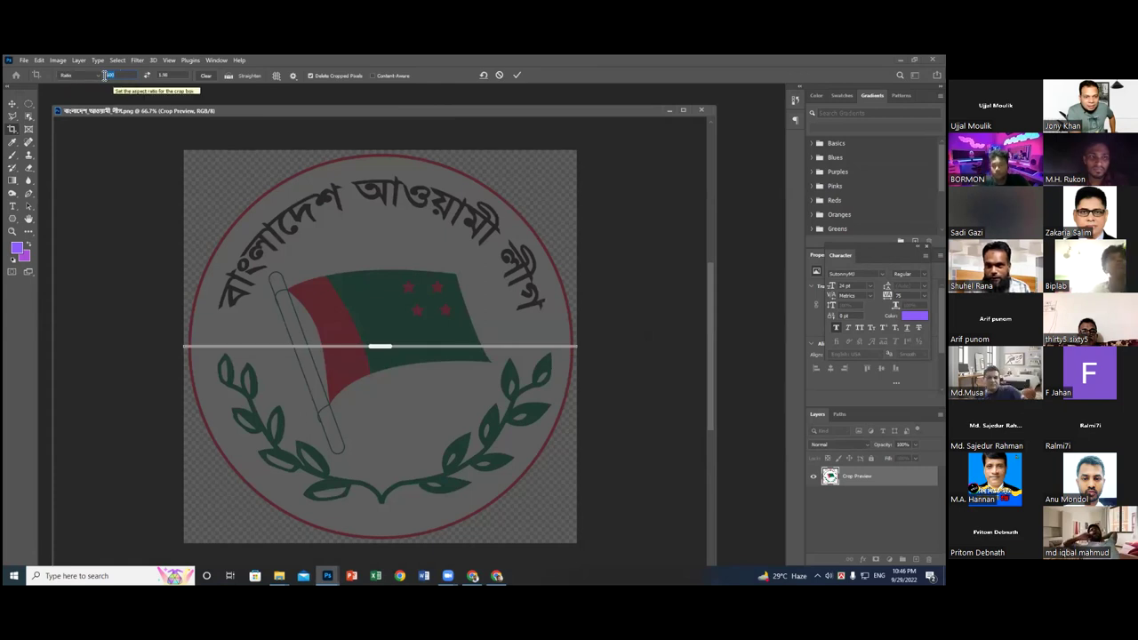
type("60")
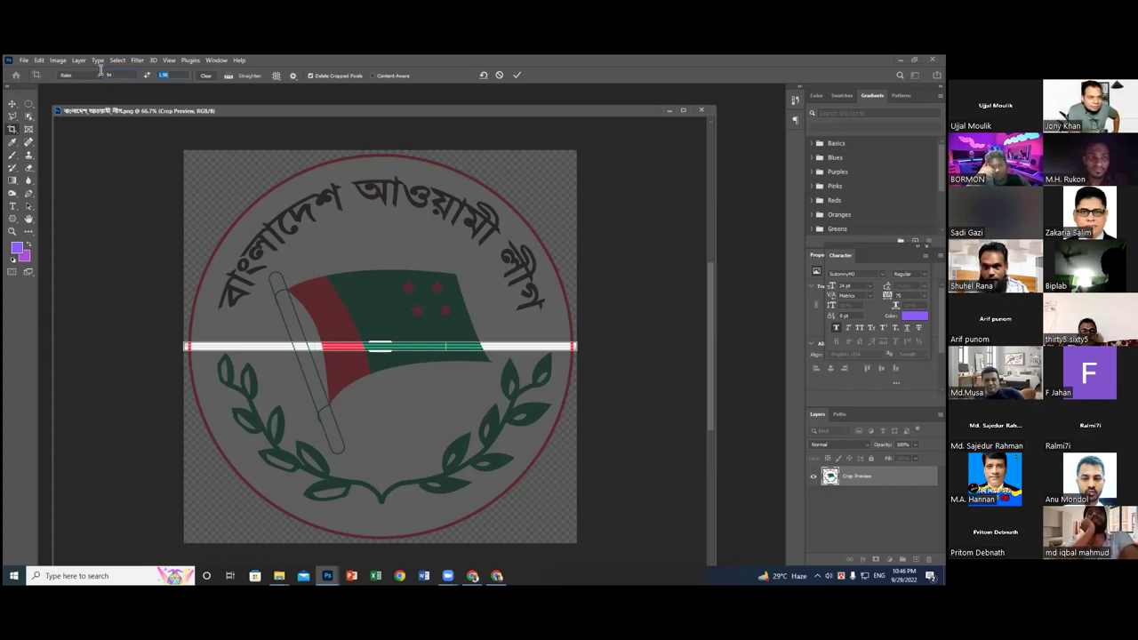
type("4")
key("Tab")
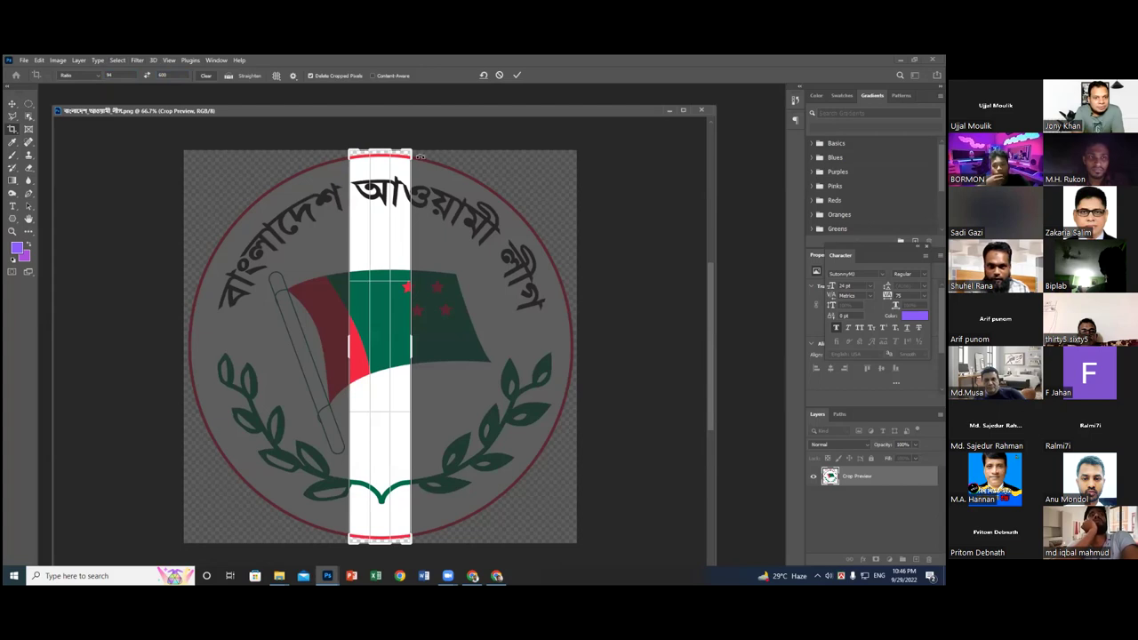
key("x")
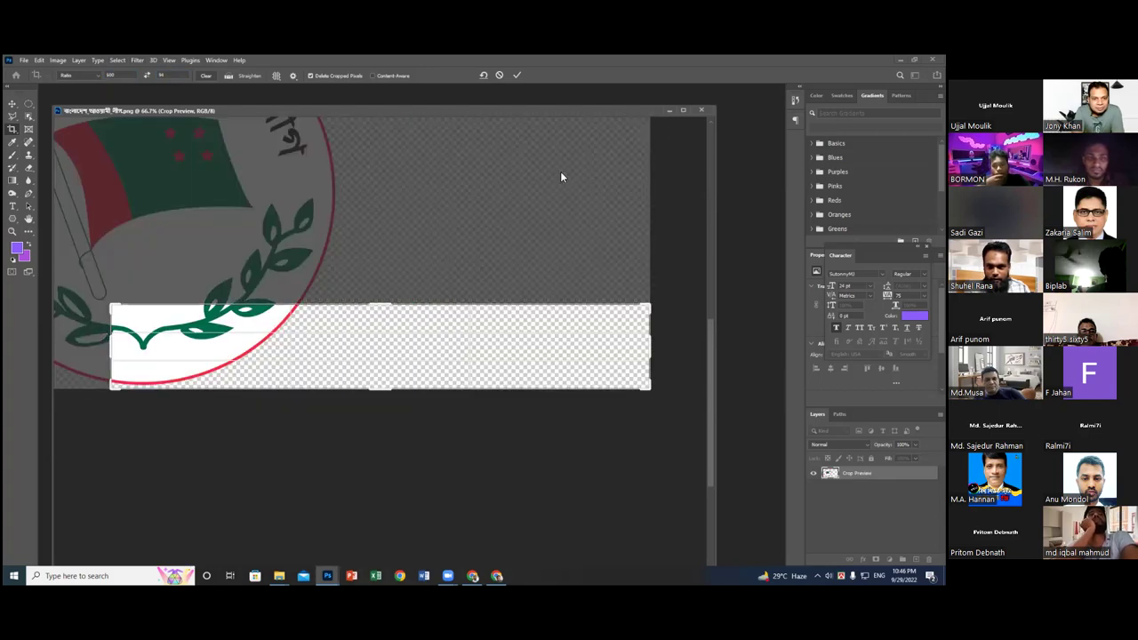
left_click_drag(652, 339, 604, 319)
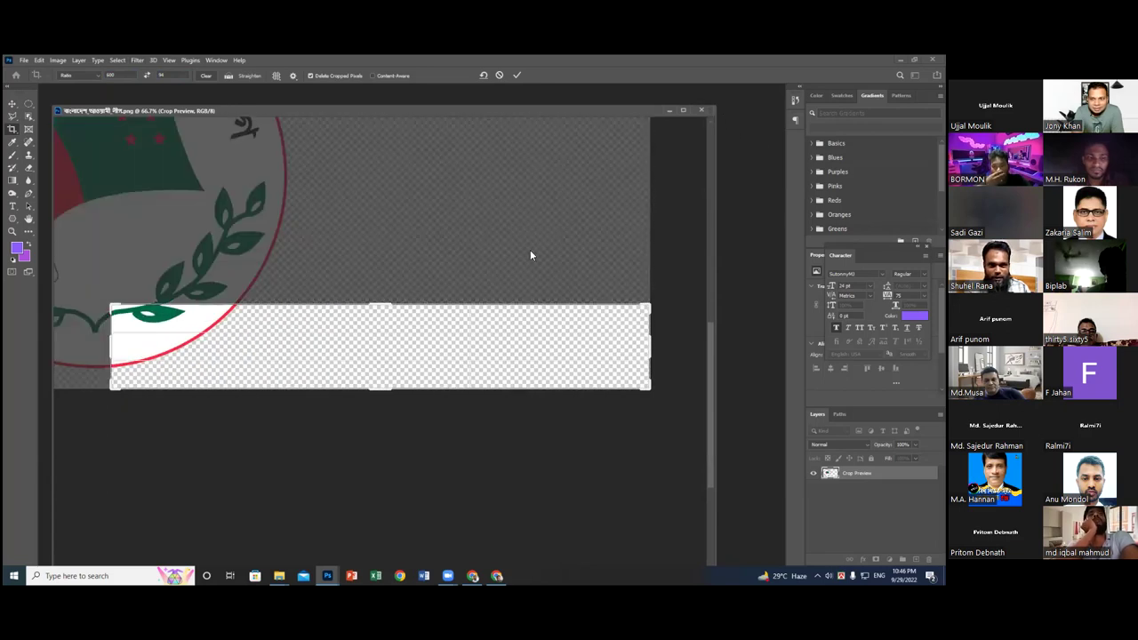
key("Escape")
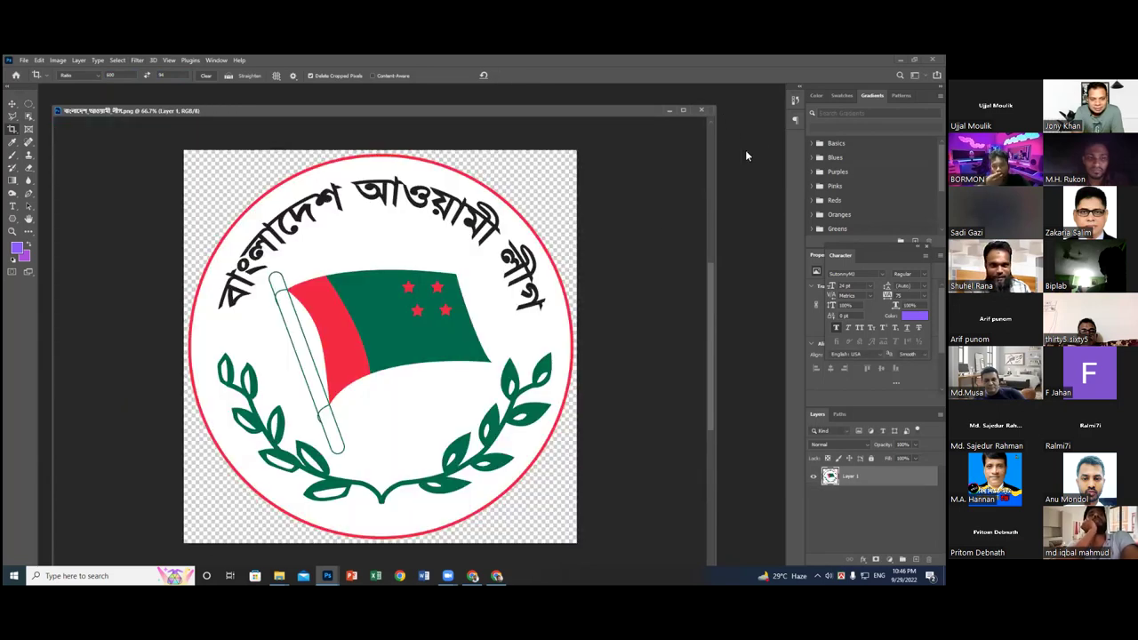
- Close the logo document and return to the Logo folder in File Explorer
left_click(703, 111)
key("alt+Tab")
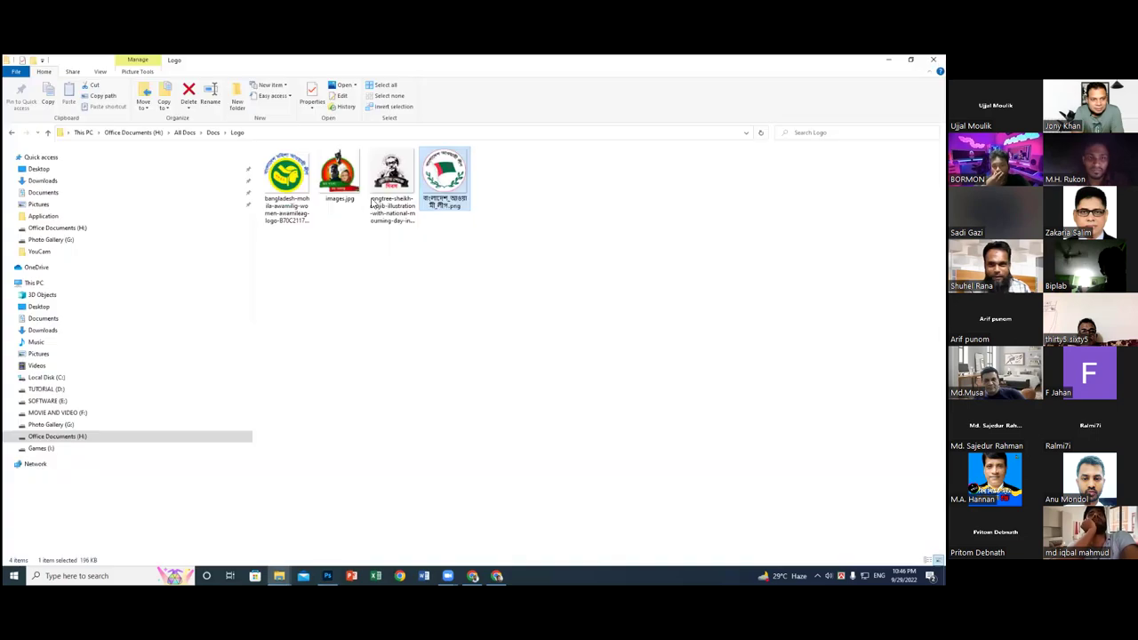
left_click(338, 176)
right_click(340, 172)
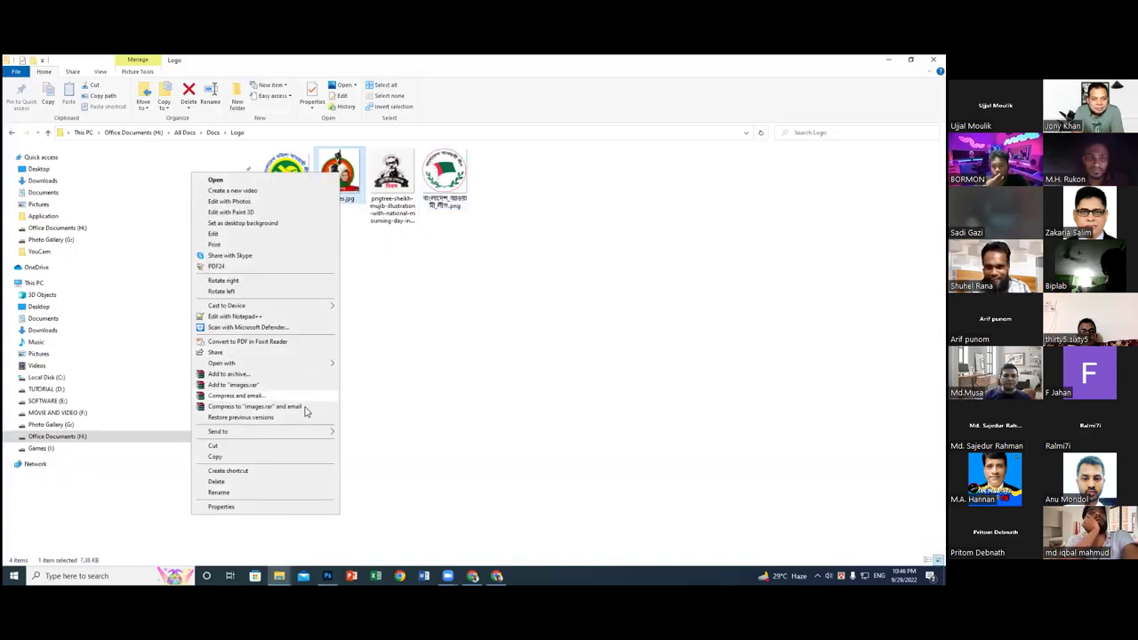
left_click(434, 265)
- Open the pngtree mourning-day illustration with Adobe Photoshop 2021
left_click(393, 178)
right_click(391, 174)
left_click(427, 290)
left_click(388, 194)
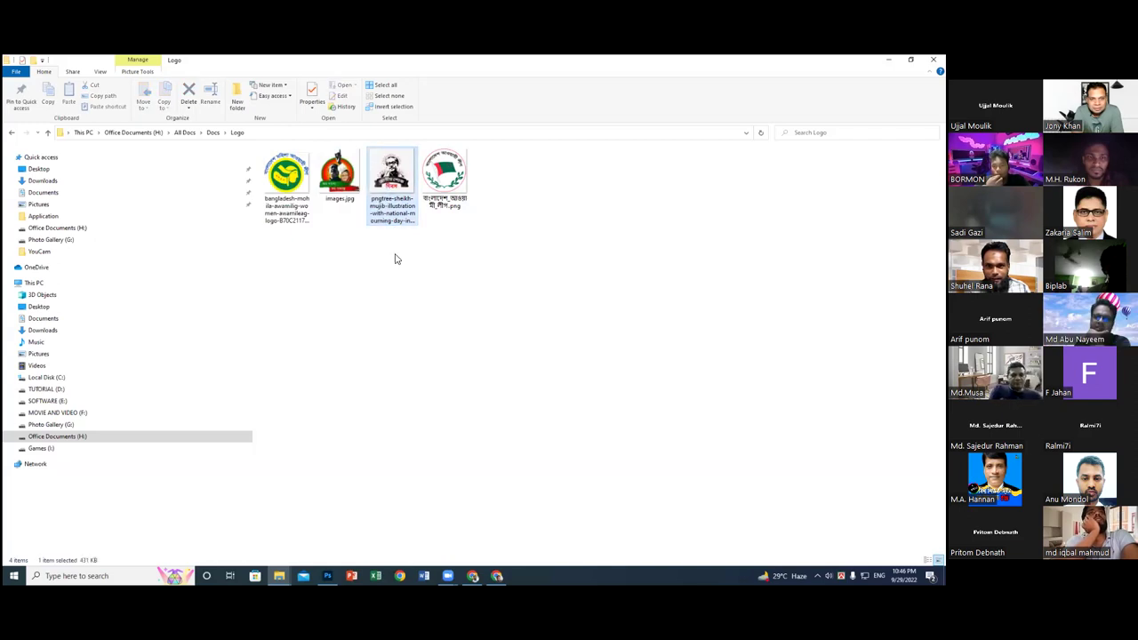
right_click(392, 182)
mouse_move(356, 373)
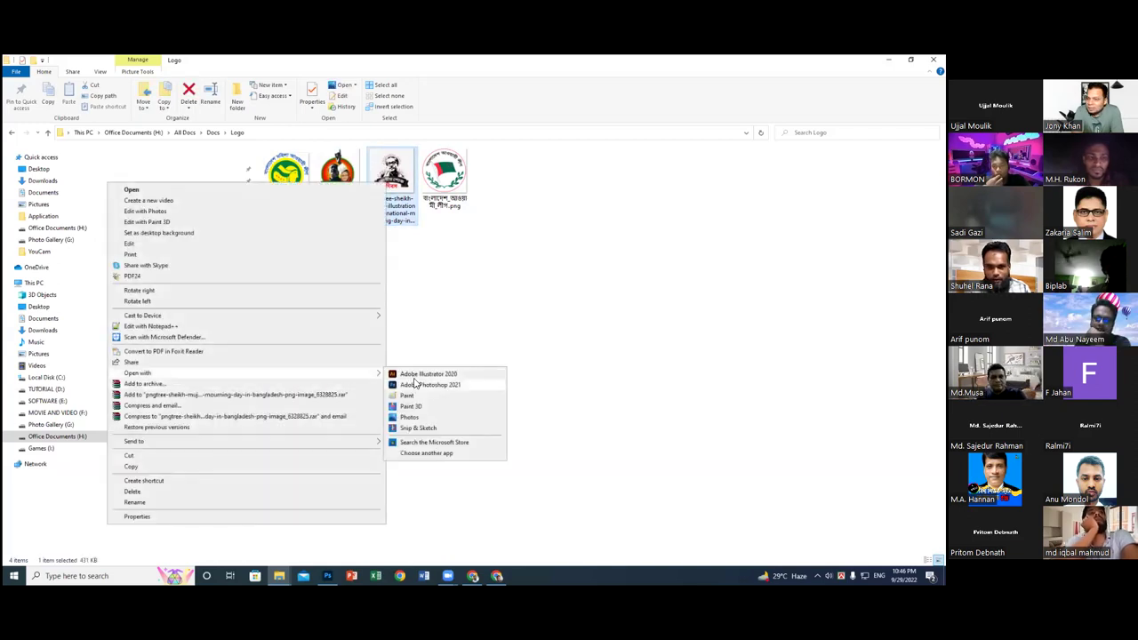
left_click(430, 385)
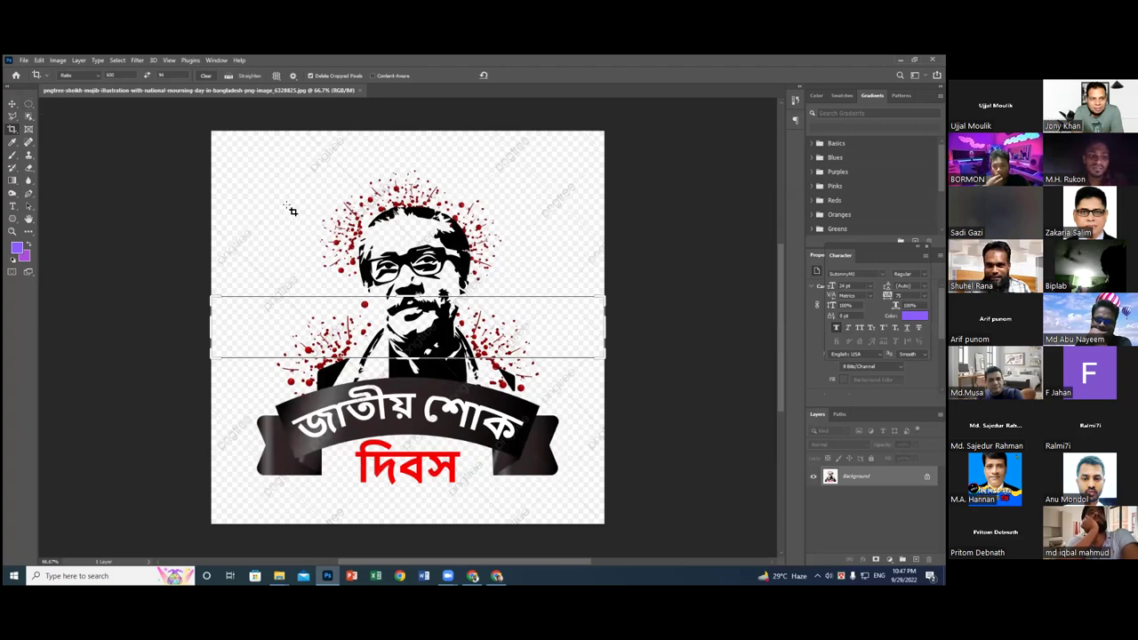
- Draw and cancel a crop box, then start a new ratio crop widened past the canvas edges
left_click_drag(253, 147, 525, 465)
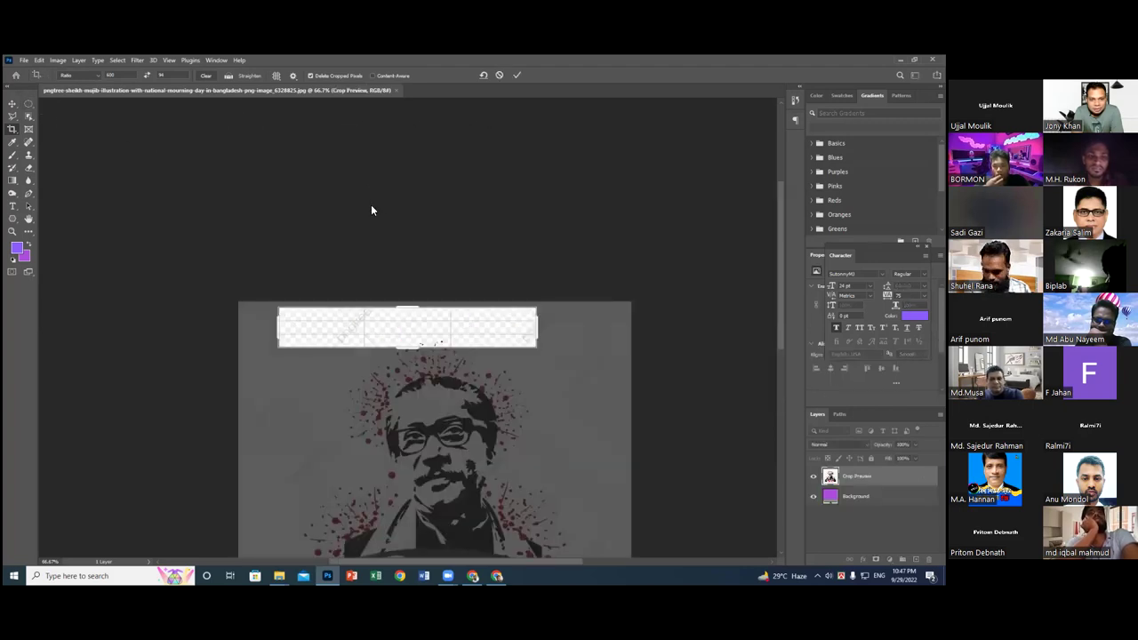
key("Escape")
left_click(147, 77)
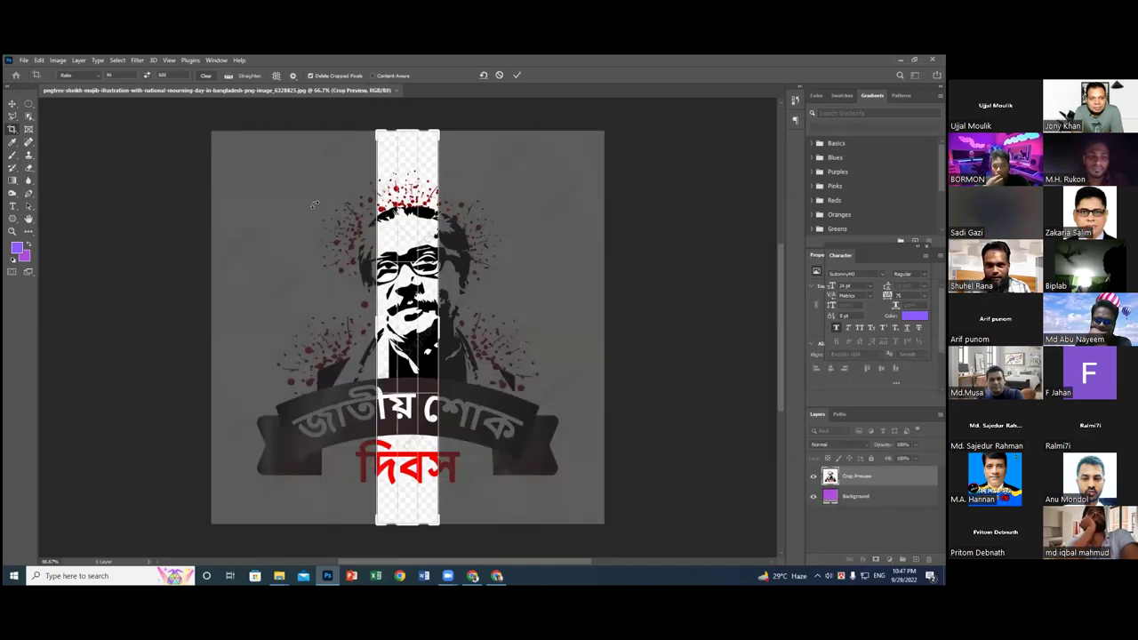
left_click_drag(373, 321, 366, 321)
left_click_drag(446, 301, 436, 334)
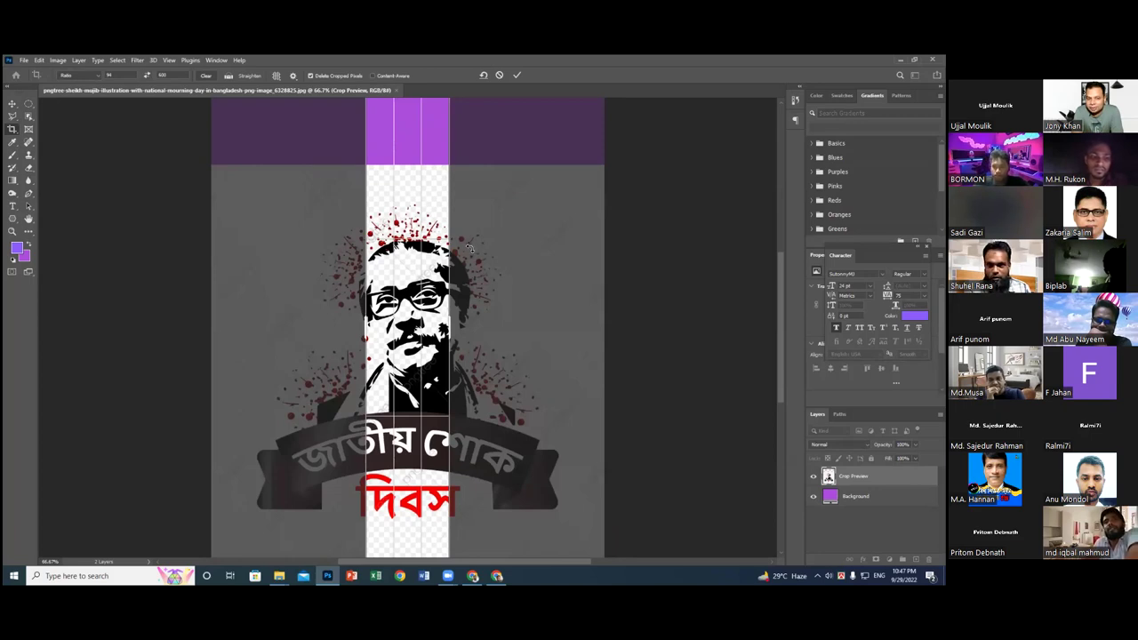
- Swap the crop ratio to a wide 600 × 94 strip and enlarge it across the face
left_click(114, 76)
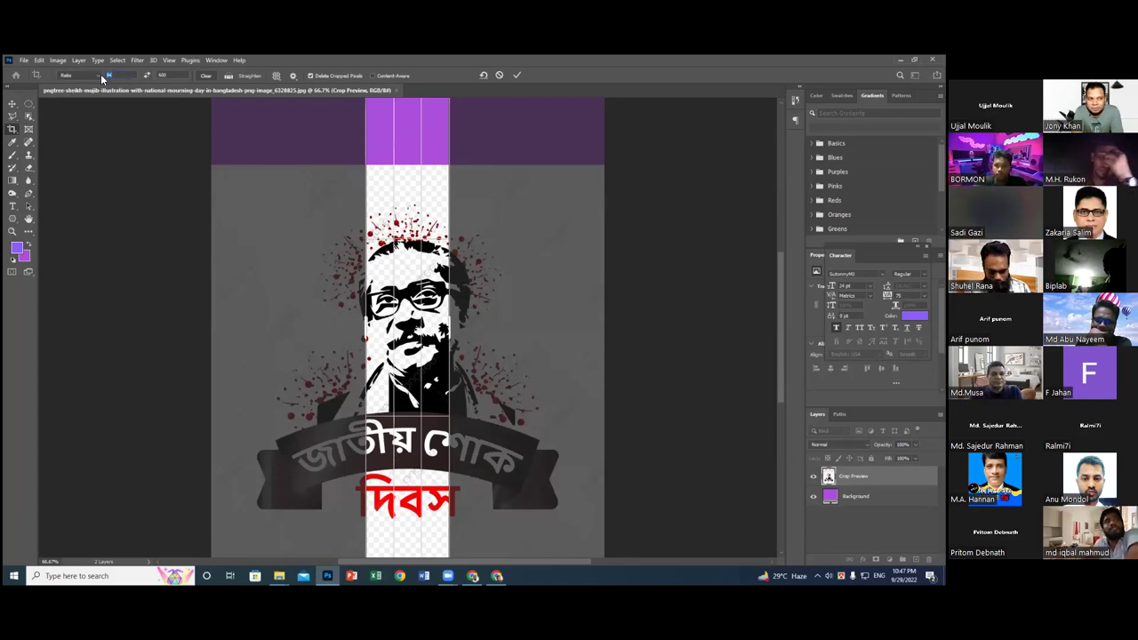
left_click(162, 75)
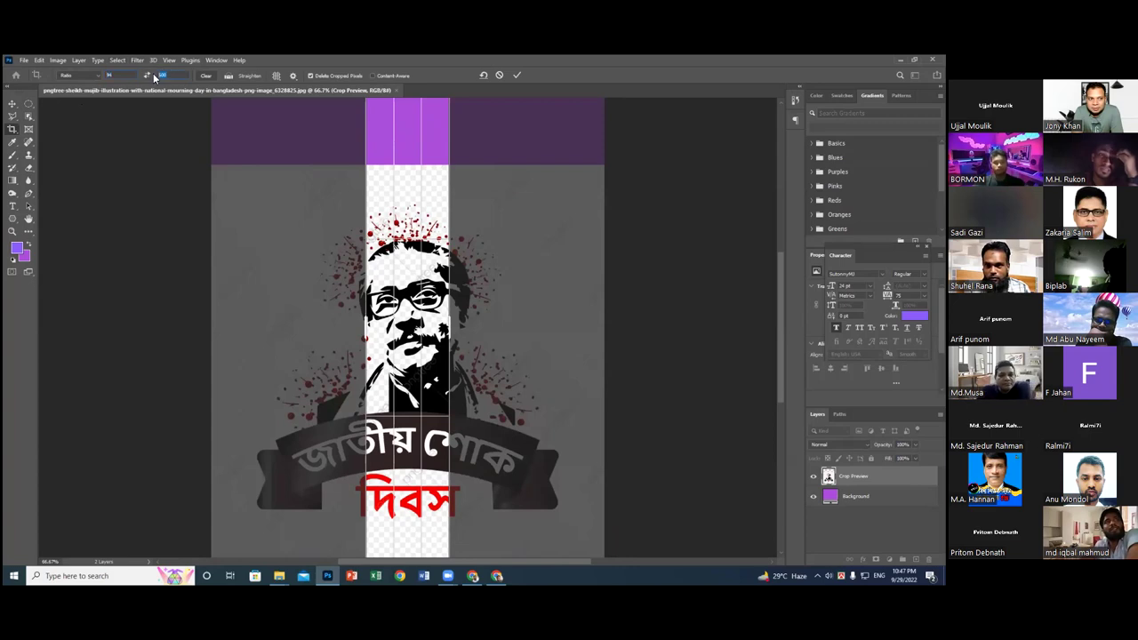
left_click(147, 75)
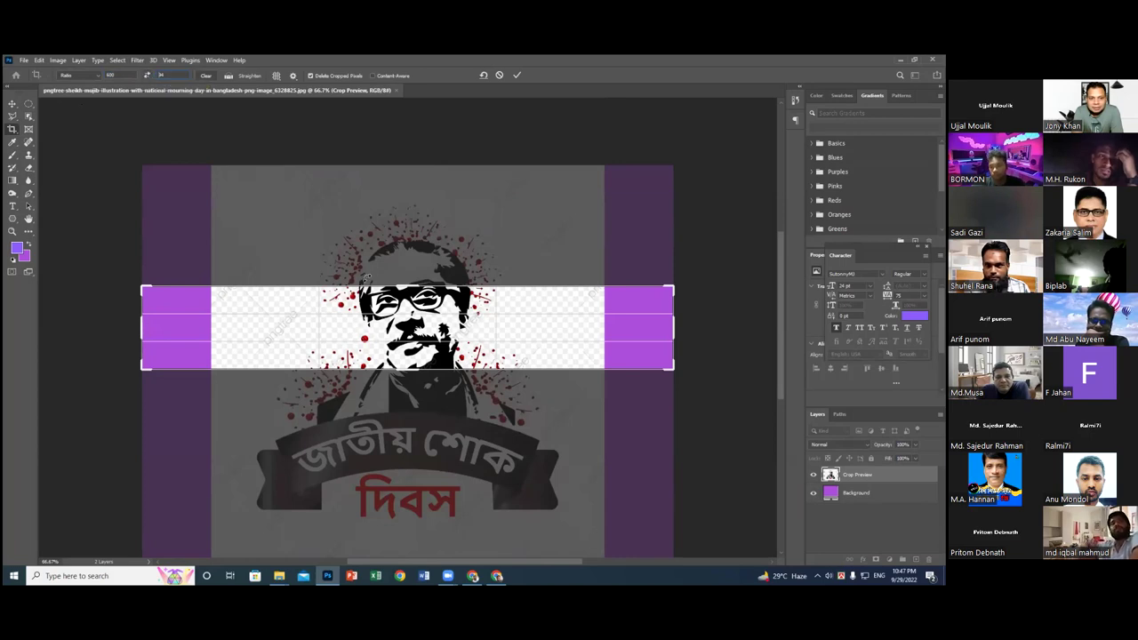
left_click_drag(409, 289, 435, 287)
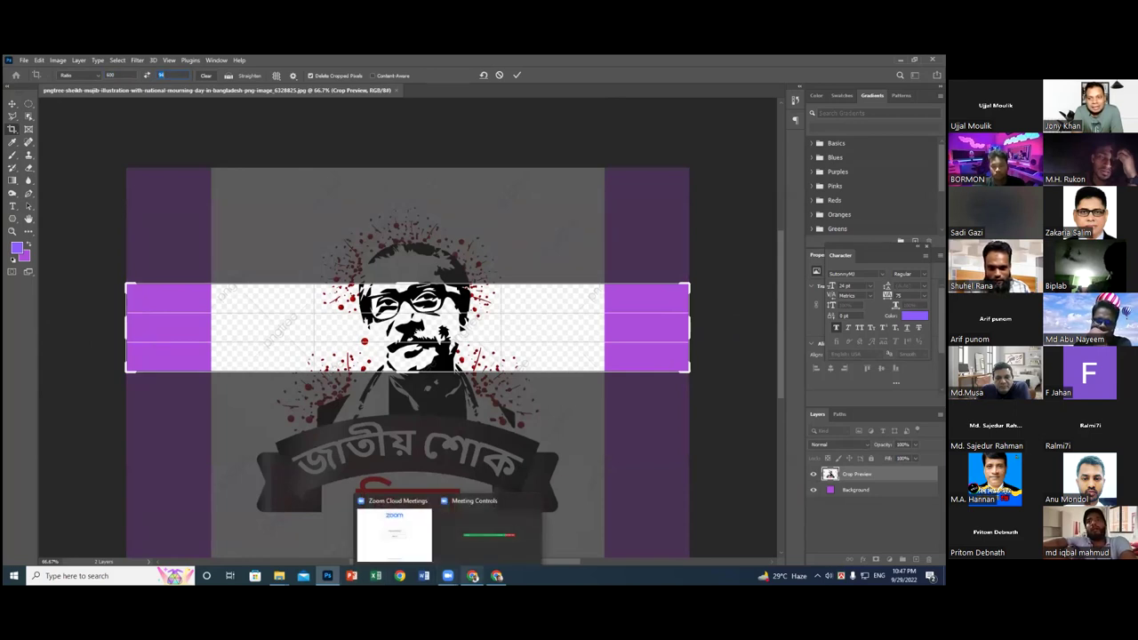
mouse_move(472, 576)
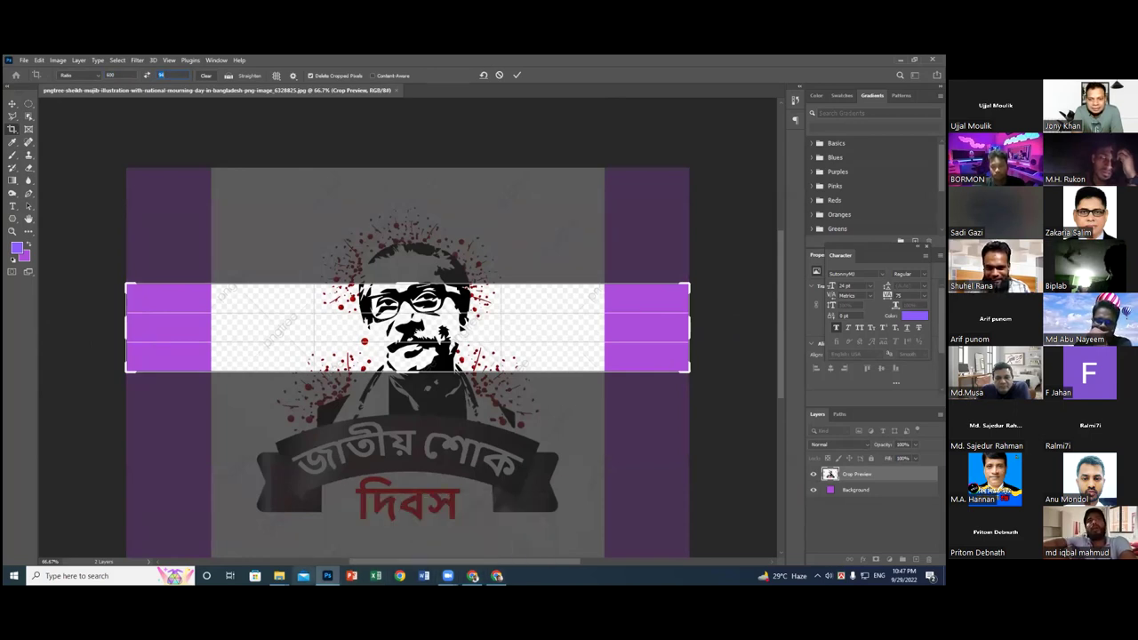
- Bring up the Klaviyo email editor to confirm the header image measures 600 × 94
left_click(497, 576)
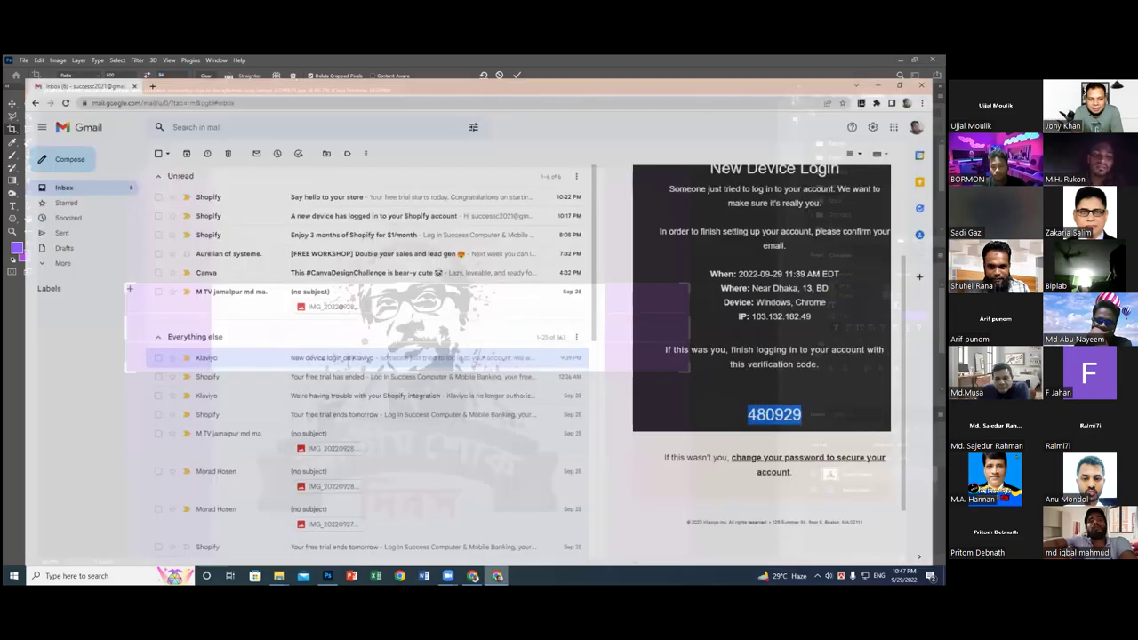
left_click(396, 525)
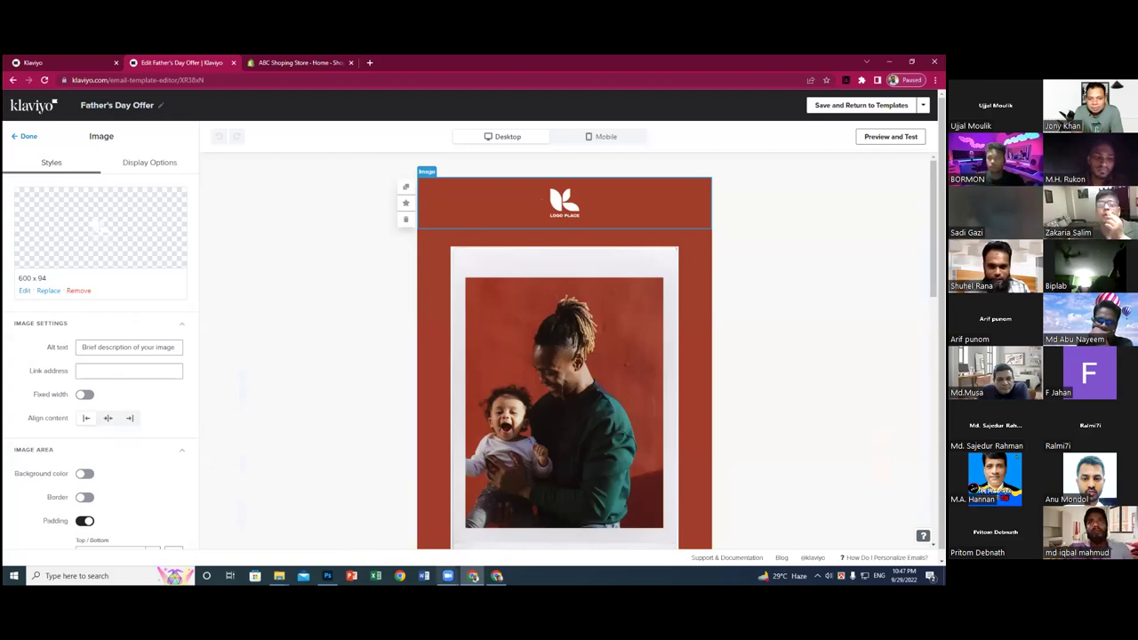
- Tighten the crop's left and right edges, reposition the image, and commit the banner crop
mouse_move(448, 576)
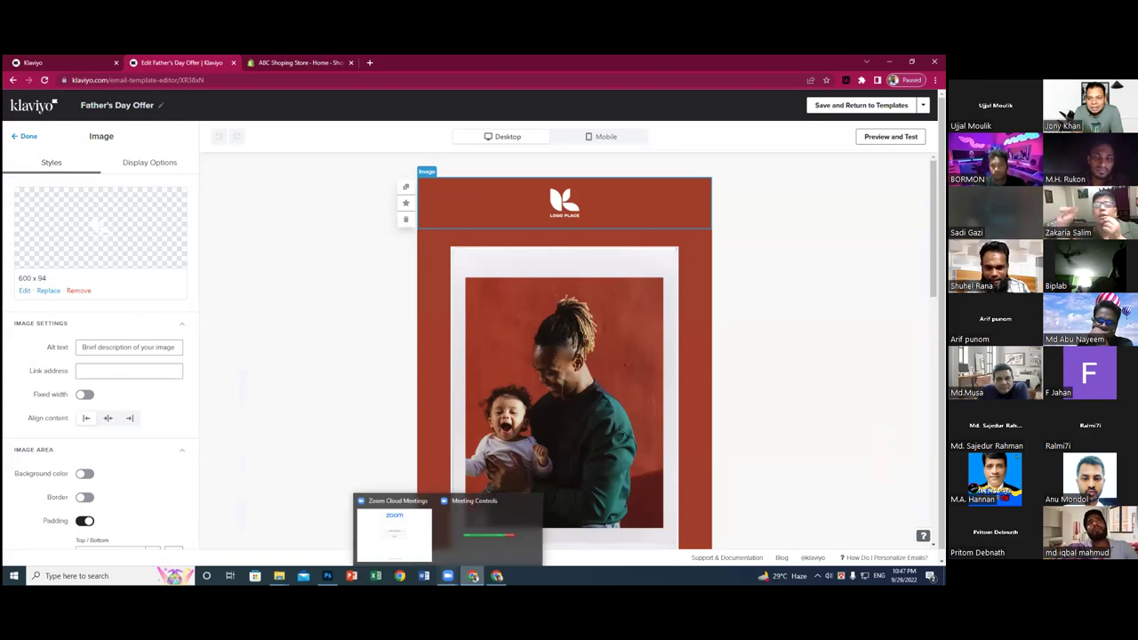
left_click(327, 575)
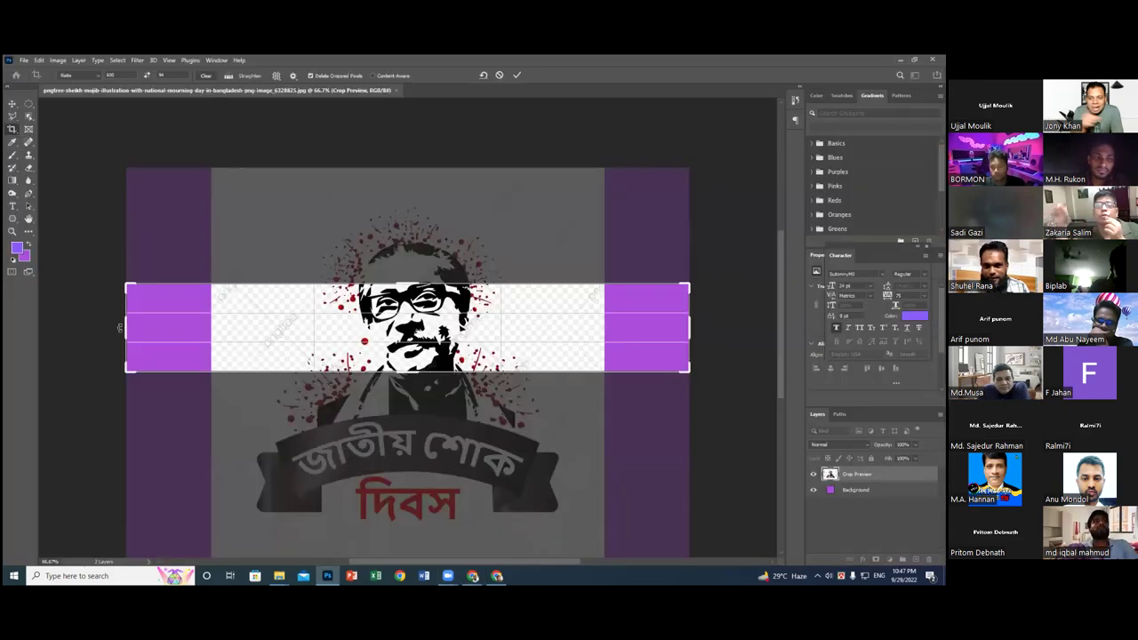
left_click_drag(132, 326, 175, 326)
left_click_drag(478, 251, 499, 208)
left_click_drag(613, 327, 603, 326)
key("Return")
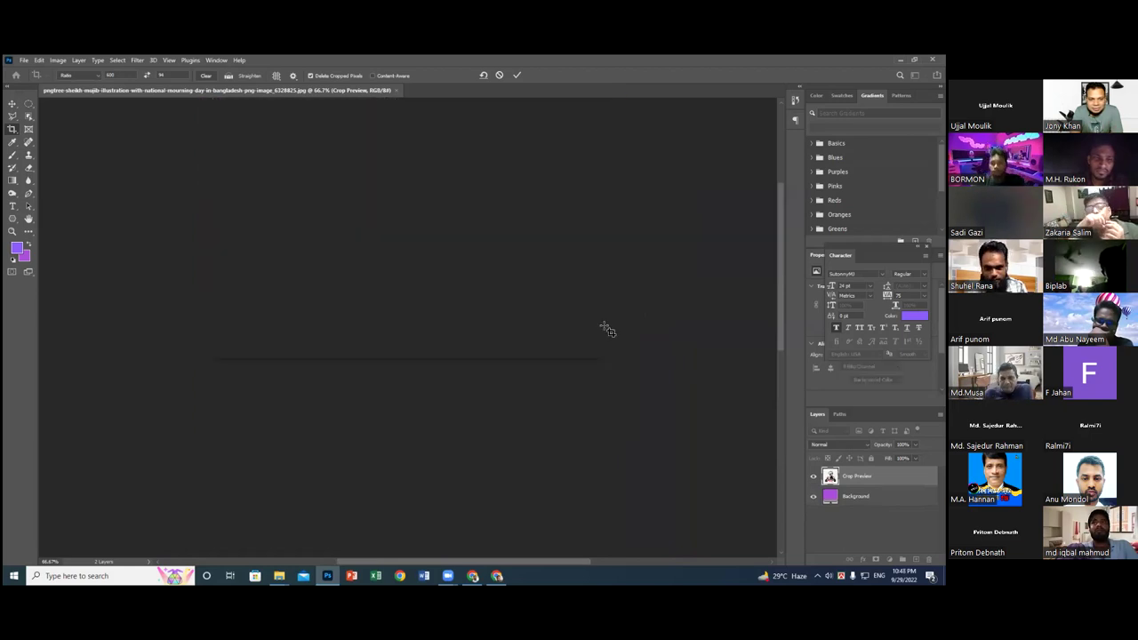
- Float the cropped document in its own window and dismiss its options menu
left_click_drag(64, 93, 70, 98)
right_click(73, 99)
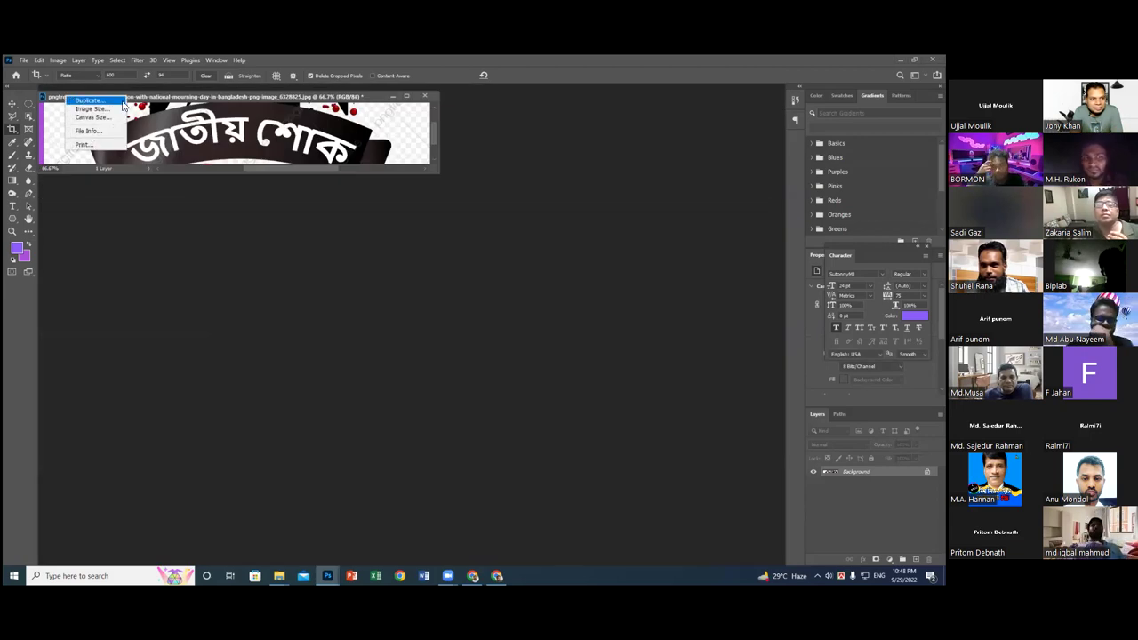
left_click(134, 101)
- Save a PNG copy named 'Logo Test' on the Desktop, accepting the default PNG options
left_click(24, 60)
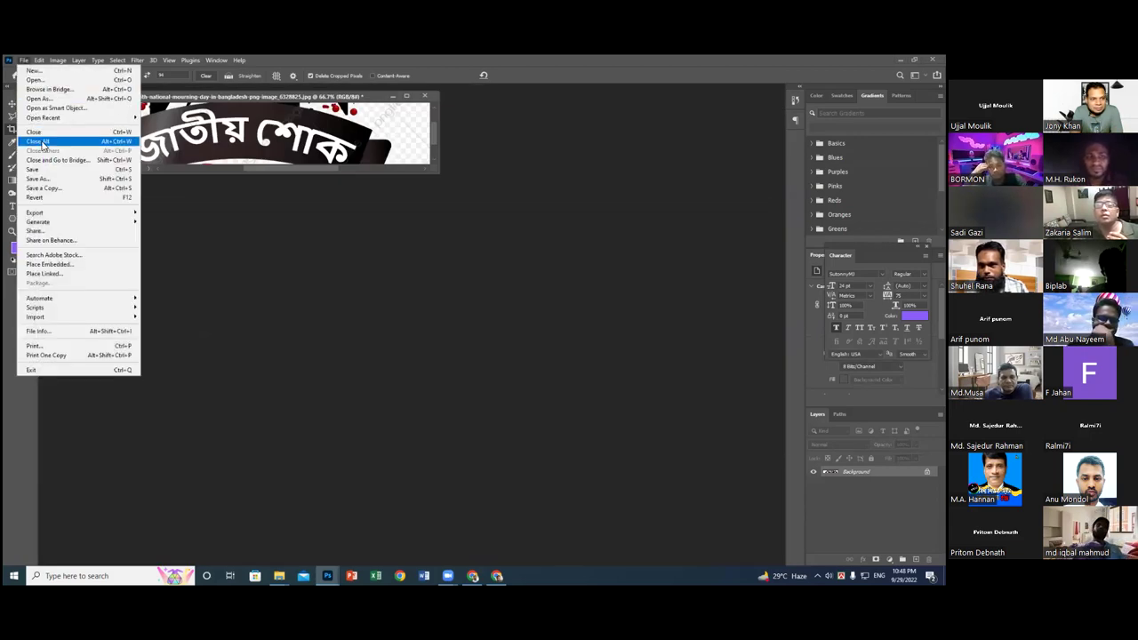
left_click(51, 190)
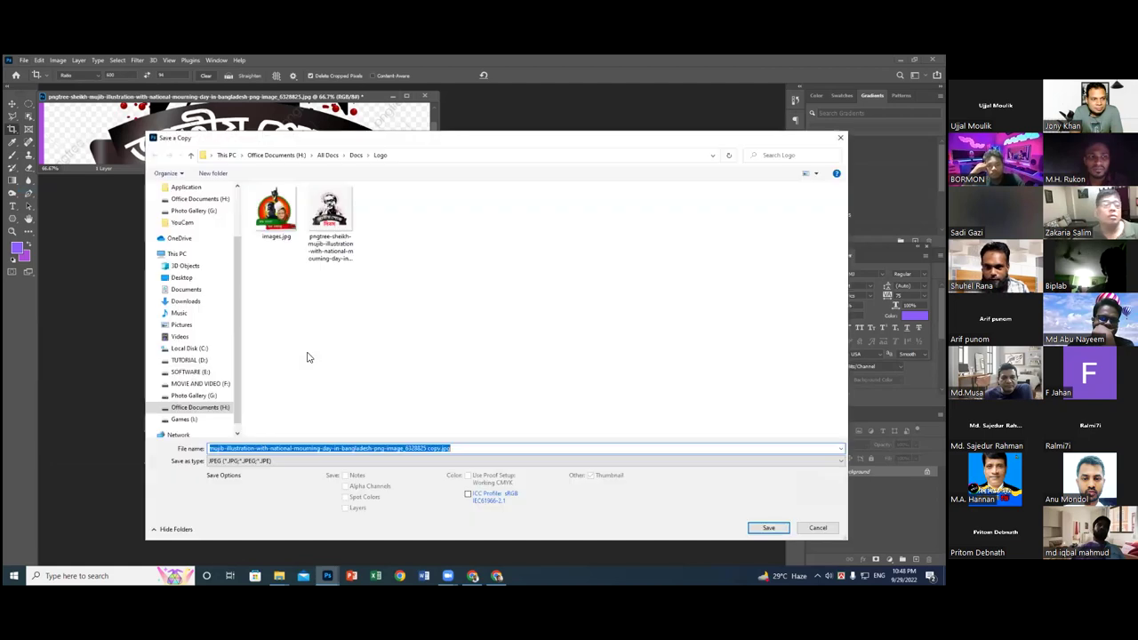
left_click(253, 462)
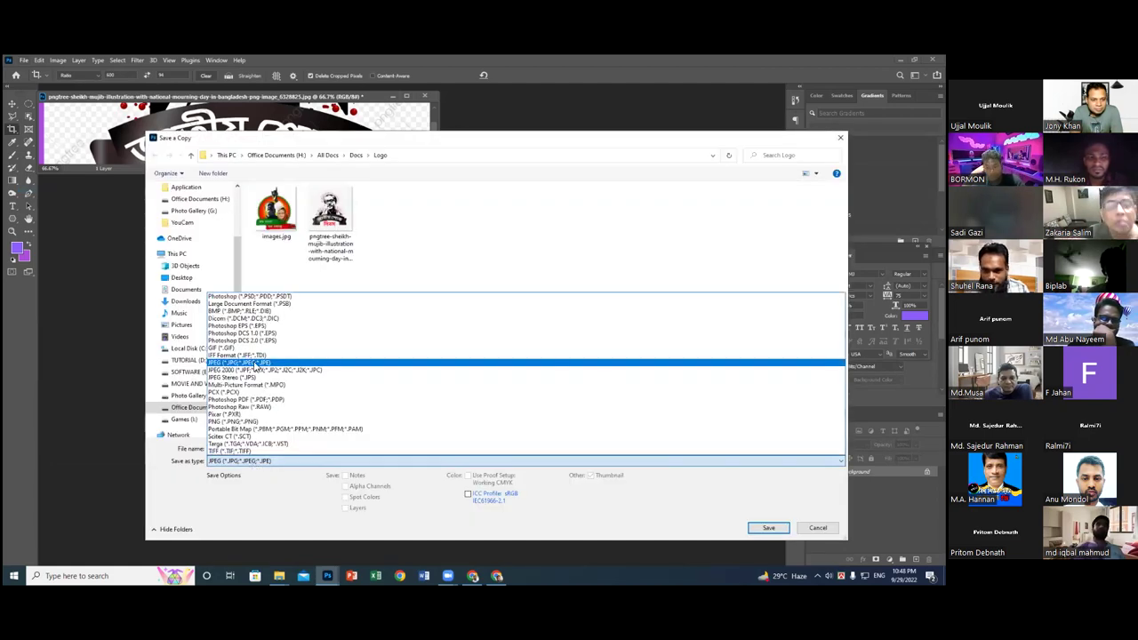
left_click(233, 422)
left_click_drag(240, 284, 240, 238)
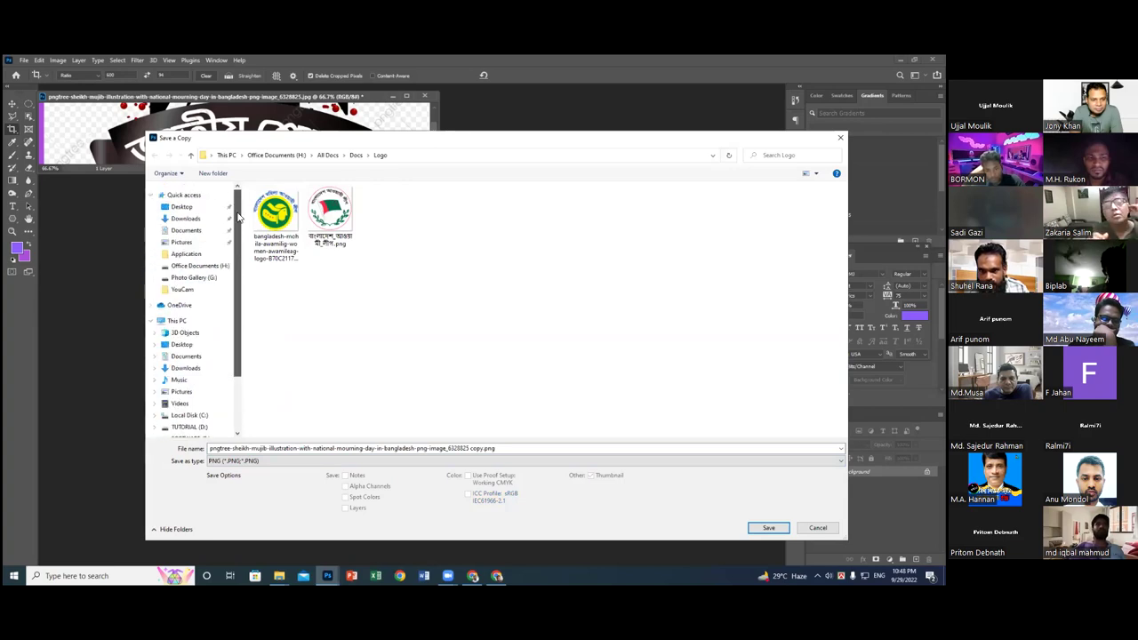
left_click(181, 206)
left_click(239, 449)
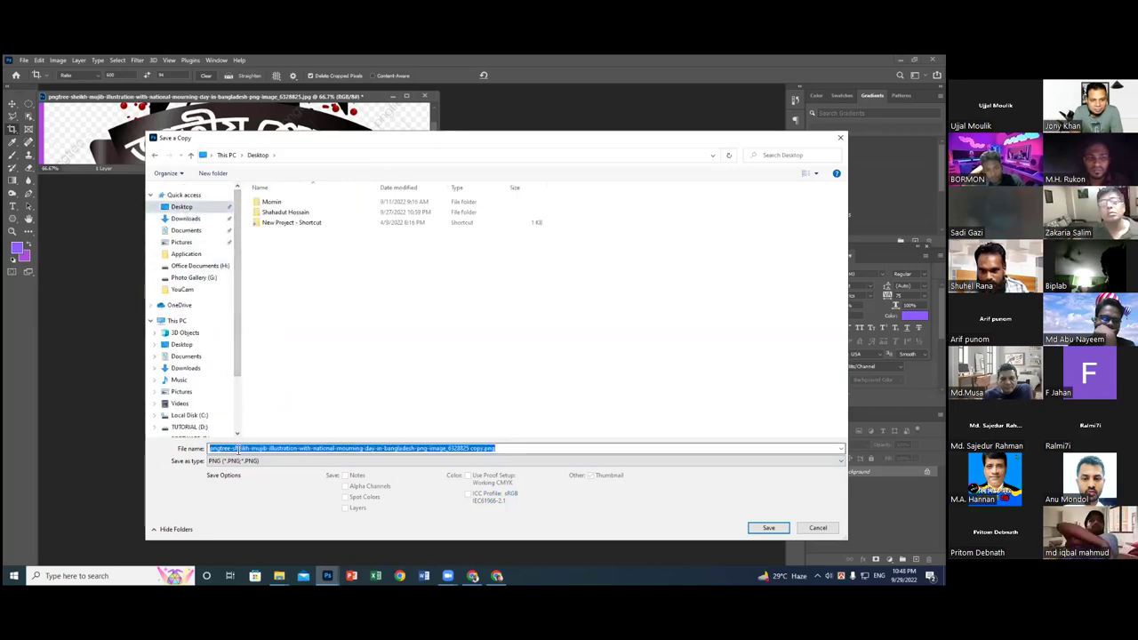
type("Logo ")
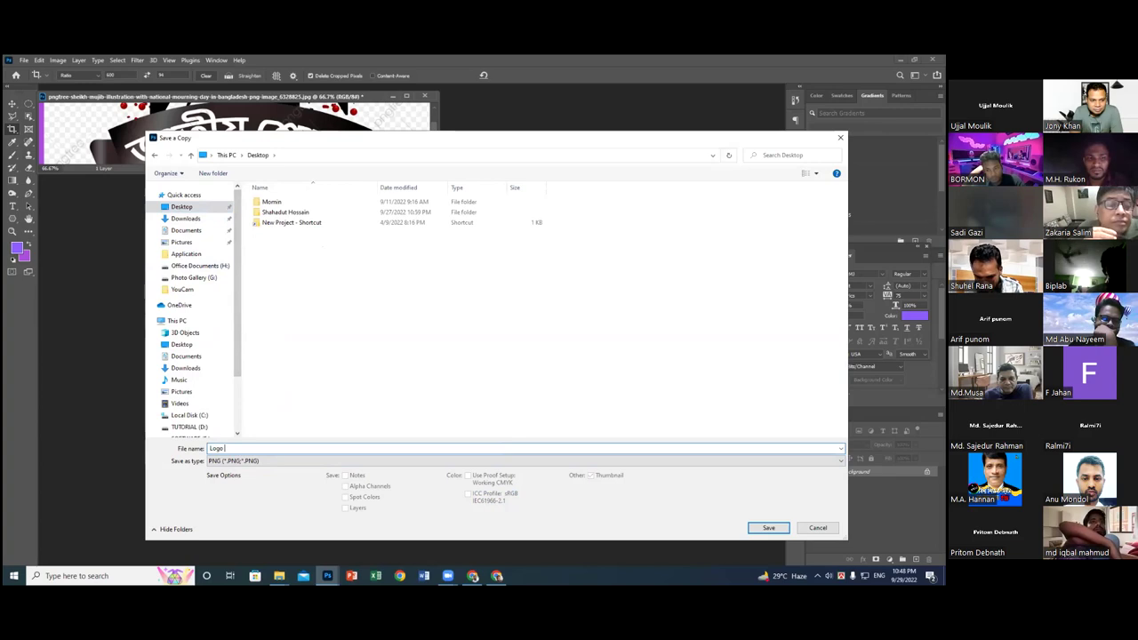
type("Test")
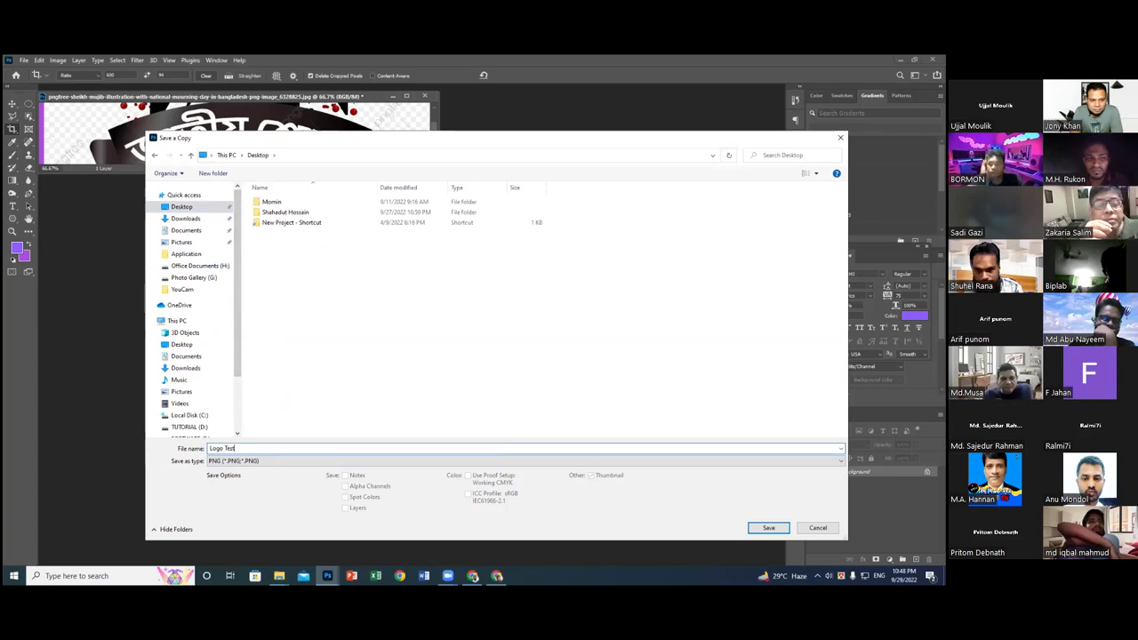
left_click(763, 529)
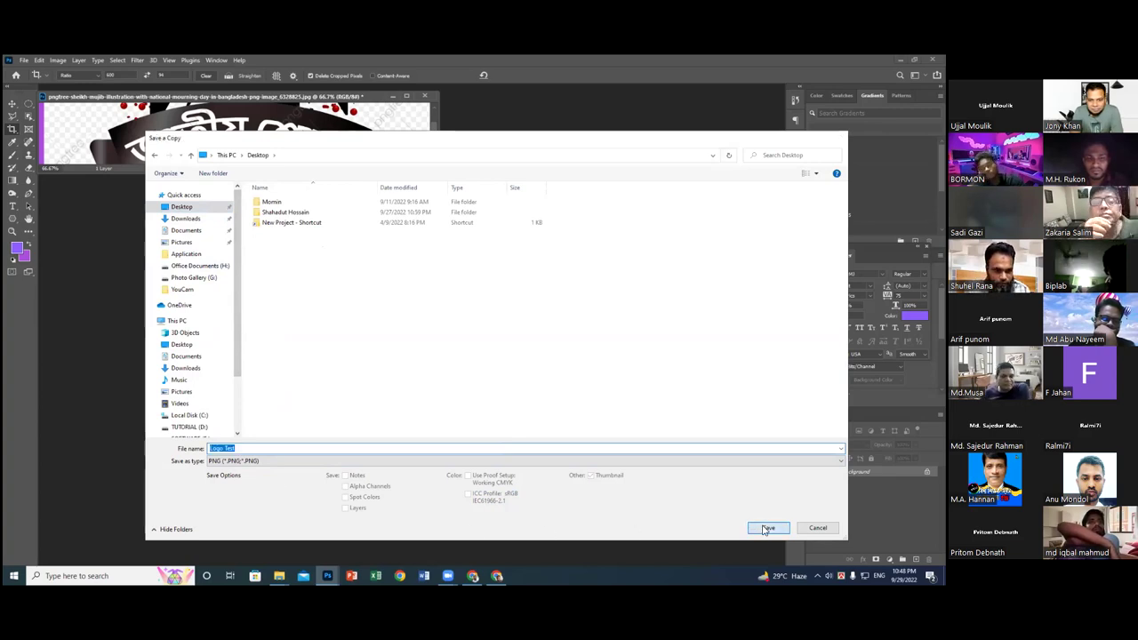
left_click(527, 210)
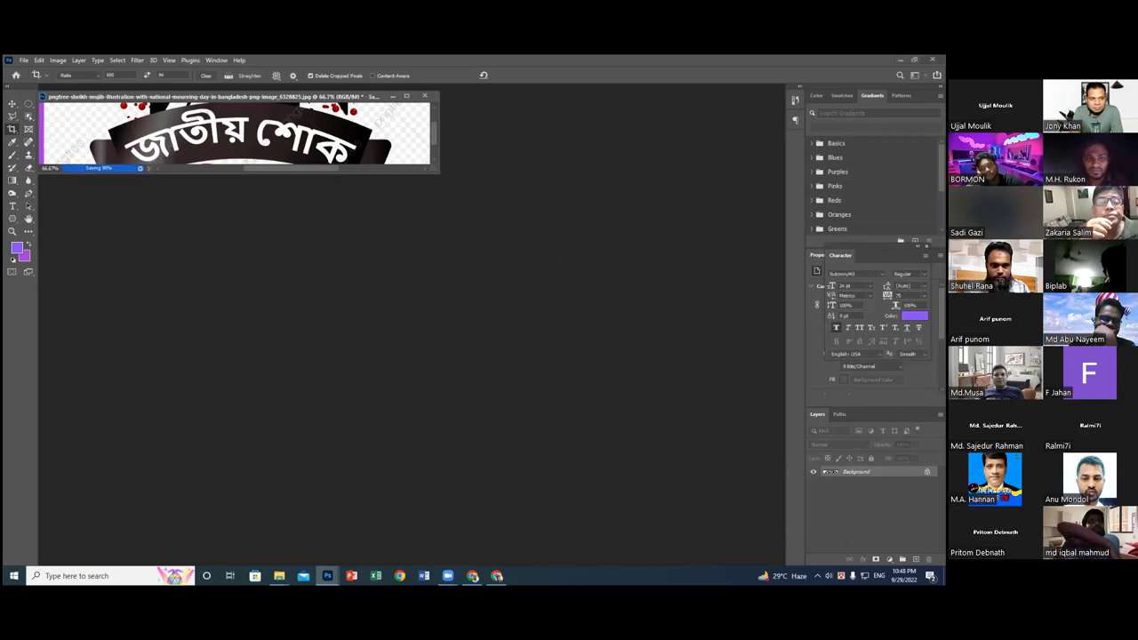
- Upload Desktop's Logo Test.png as the header image, then undo back to the LOGO PLACE logo
key("alt+Tab")
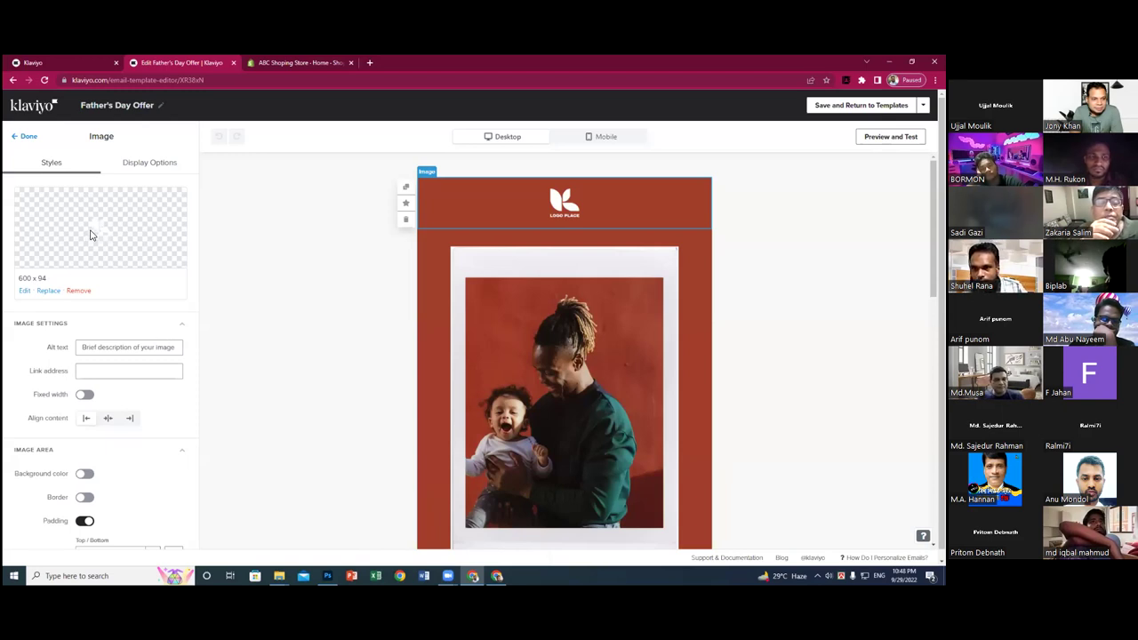
left_click(47, 292)
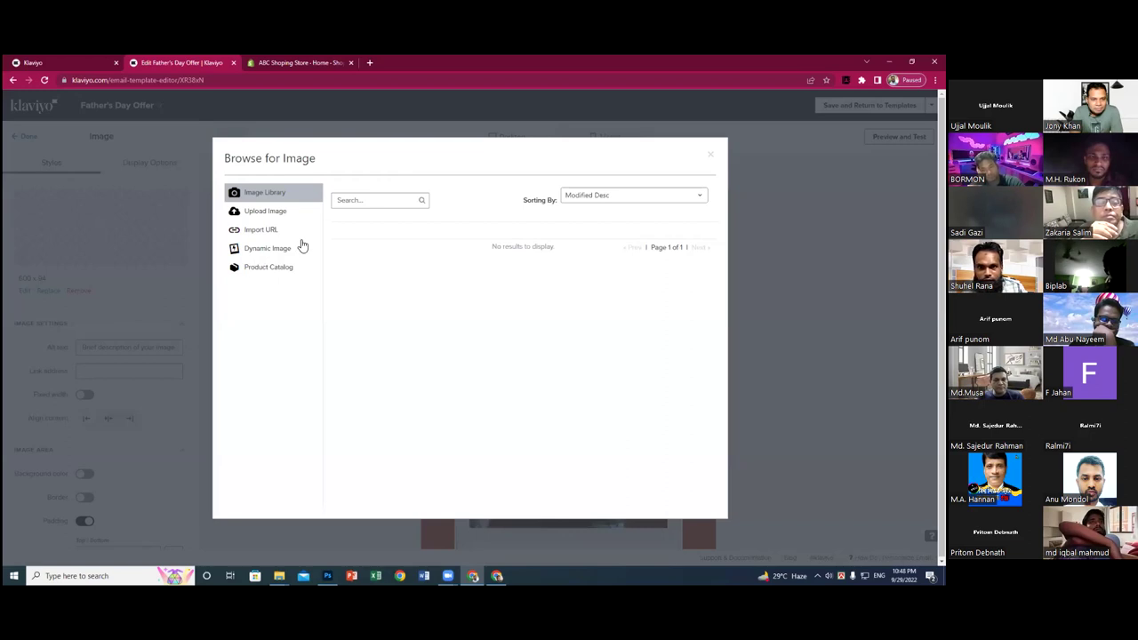
left_click(276, 219)
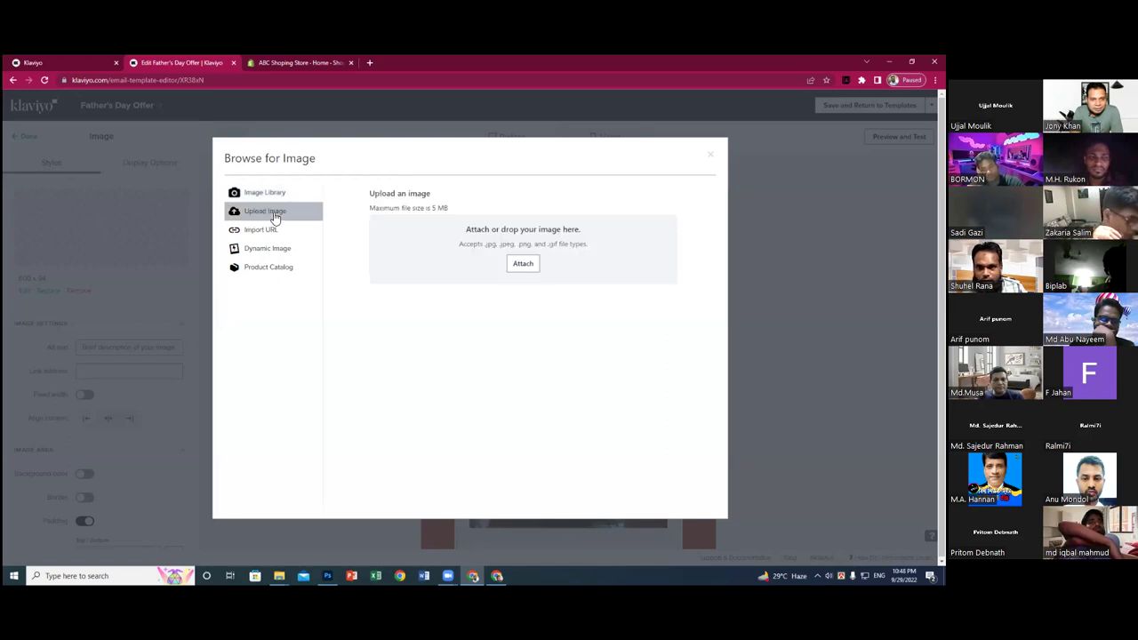
left_click(522, 267)
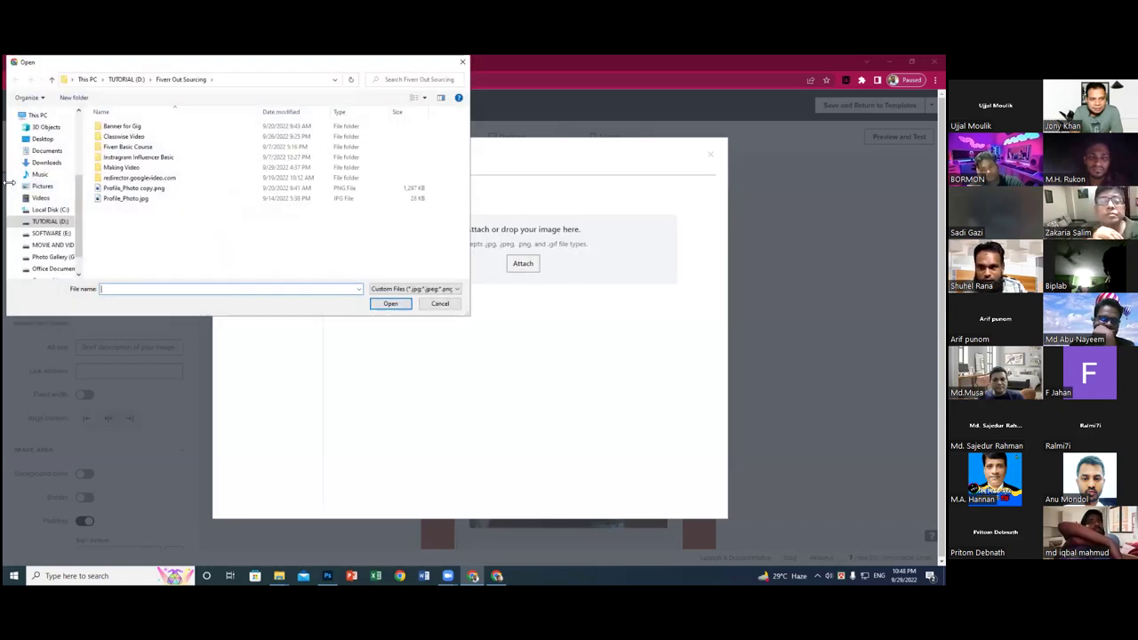
left_click(40, 140)
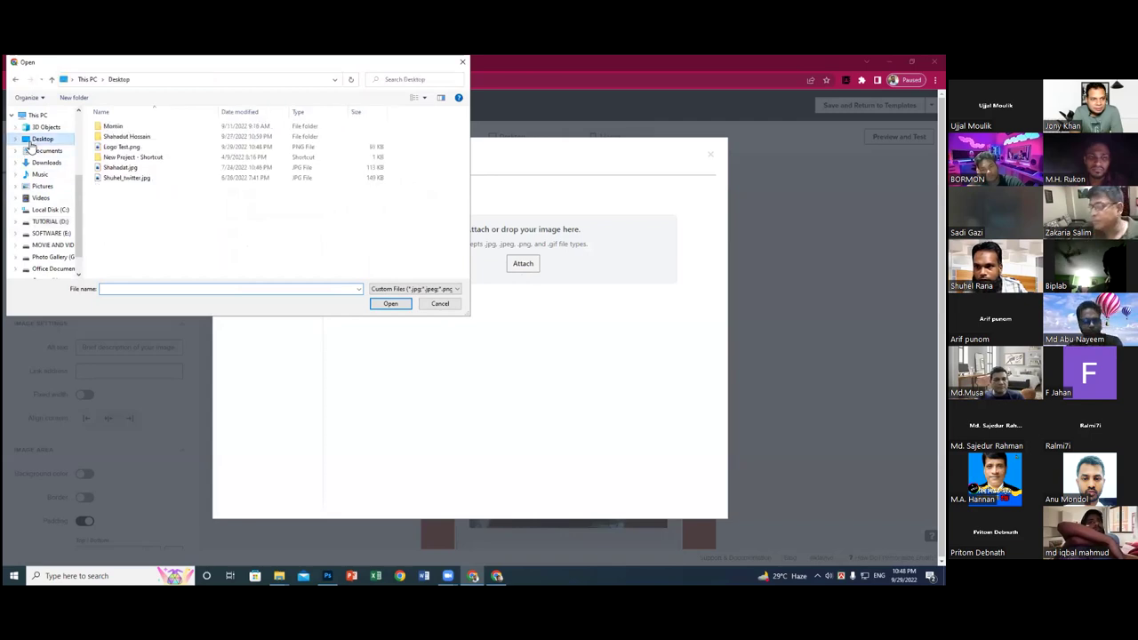
left_click(125, 147)
left_click(390, 303)
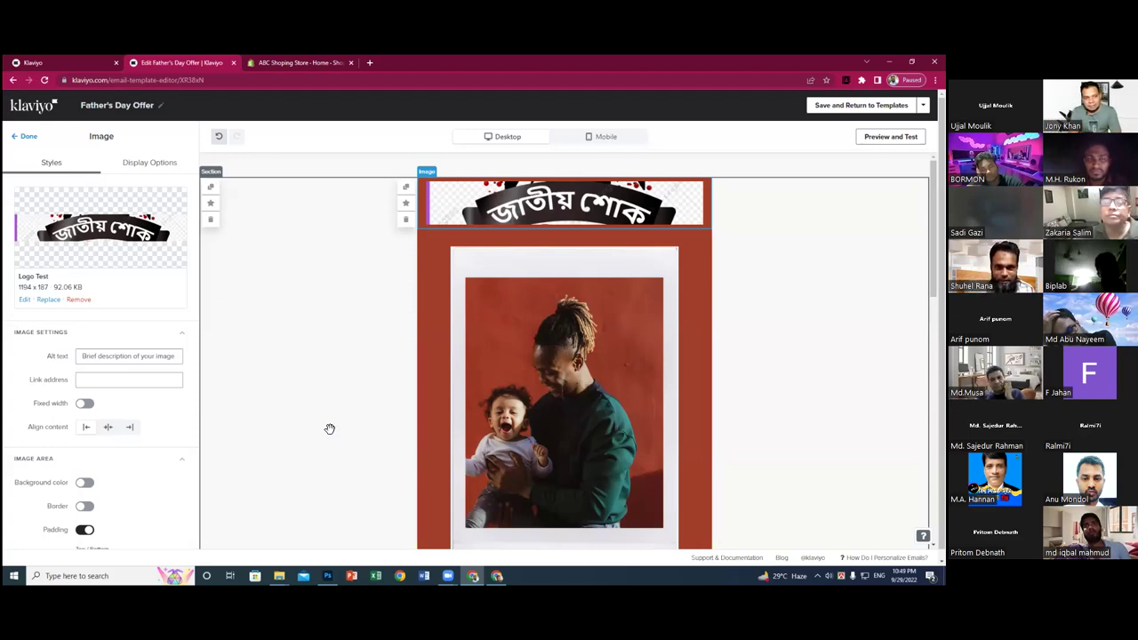
key("ctrl+z")
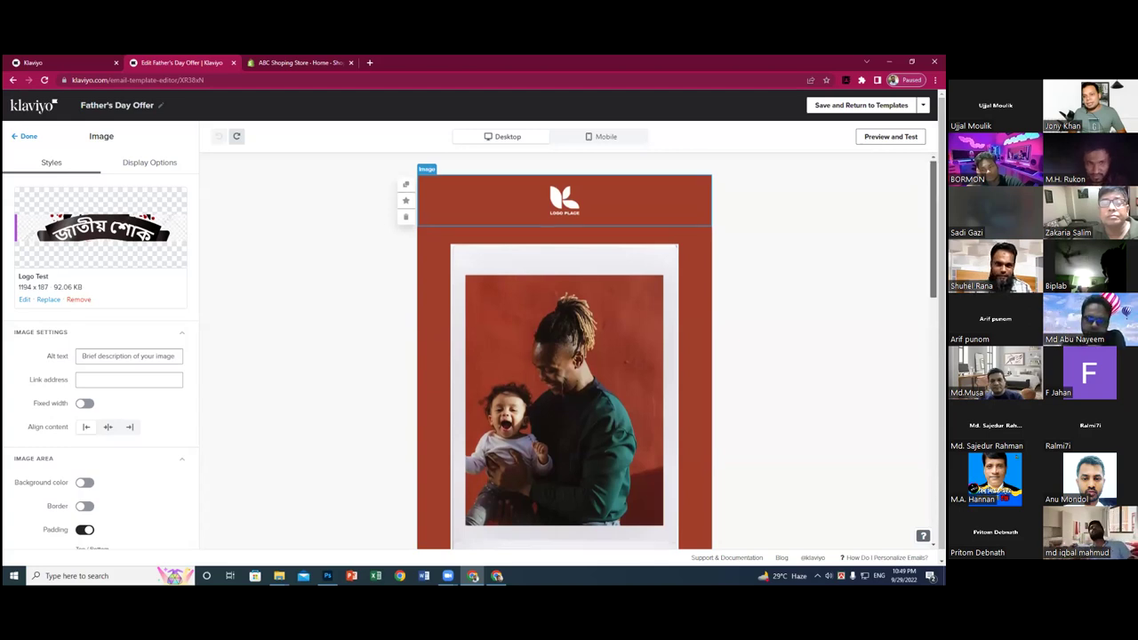
- Scroll to the Father's Day photo section and select the View Father's Day Collection button
scroll(564, 355, "down", 2)
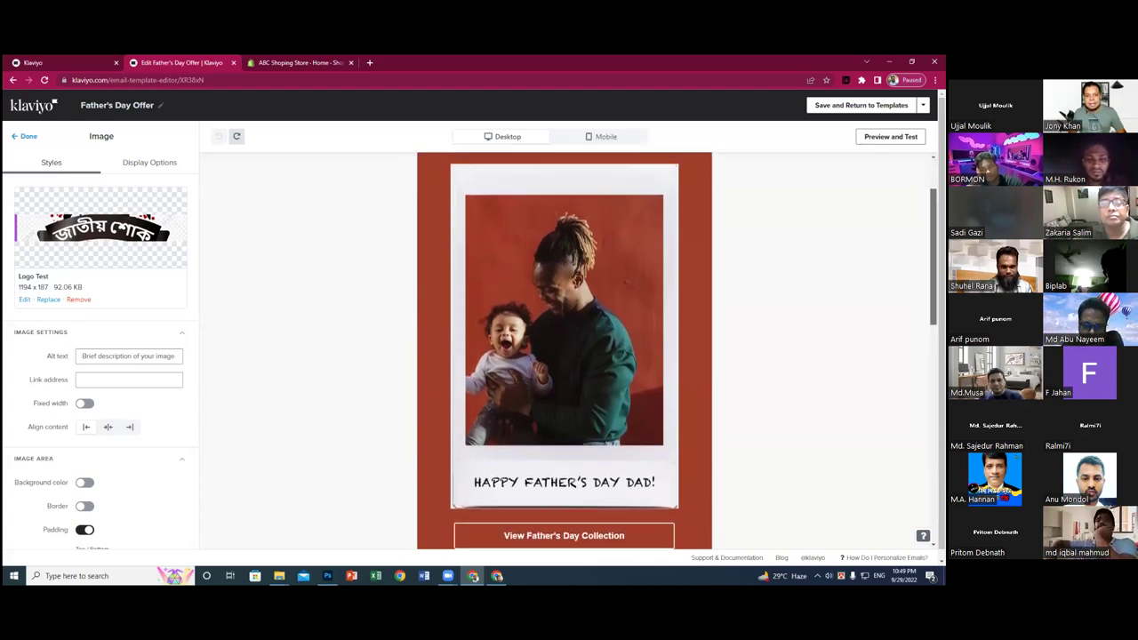
scroll(564, 355, "up", 1)
scroll(564, 356, "down", 2)
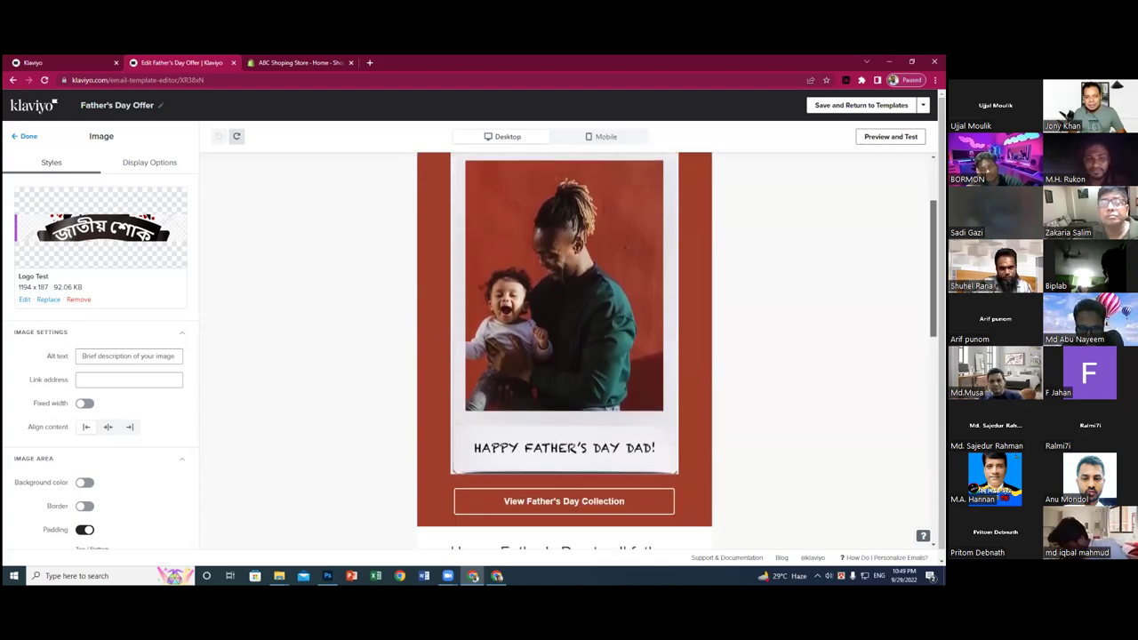
scroll(563, 356, "down", 1)
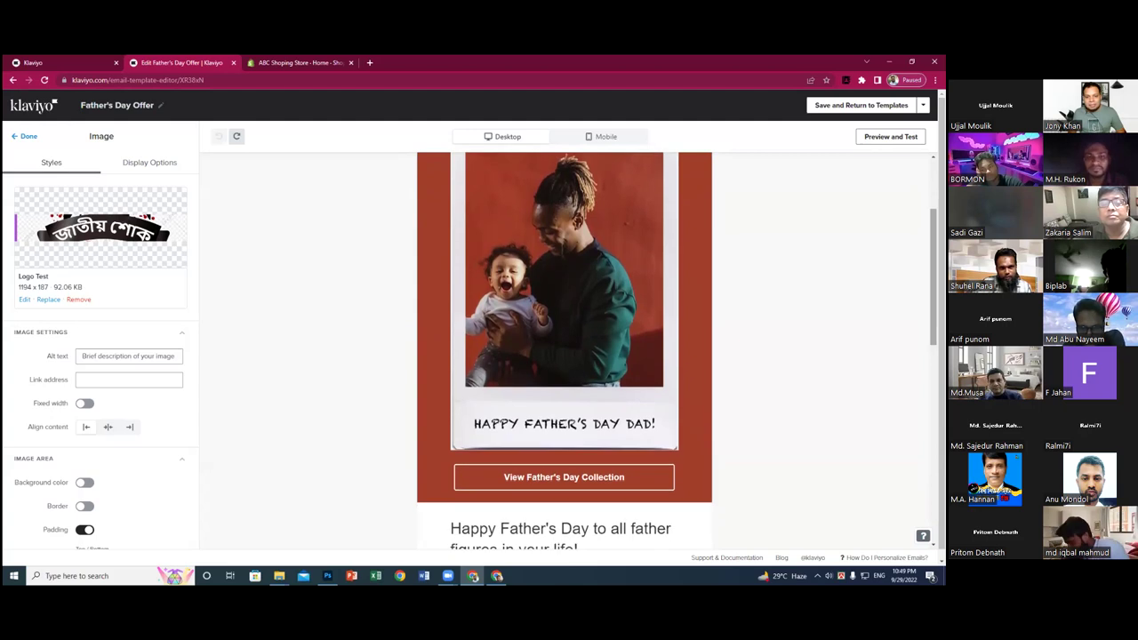
left_click(578, 429)
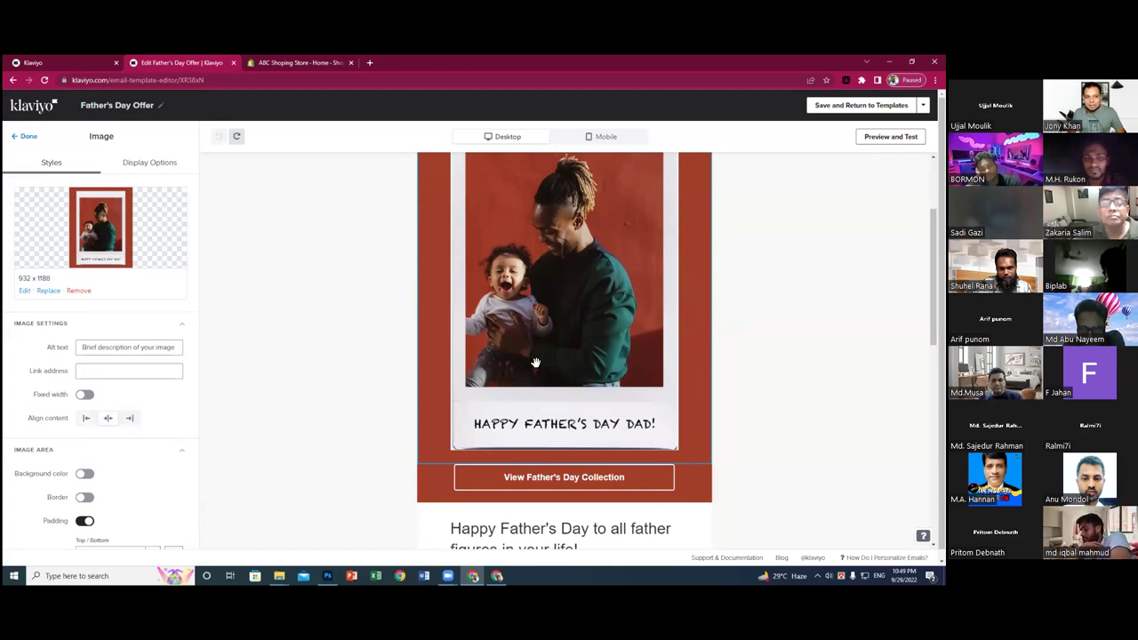
scroll(535, 362, "up", 2)
scroll(536, 363, "down", 2)
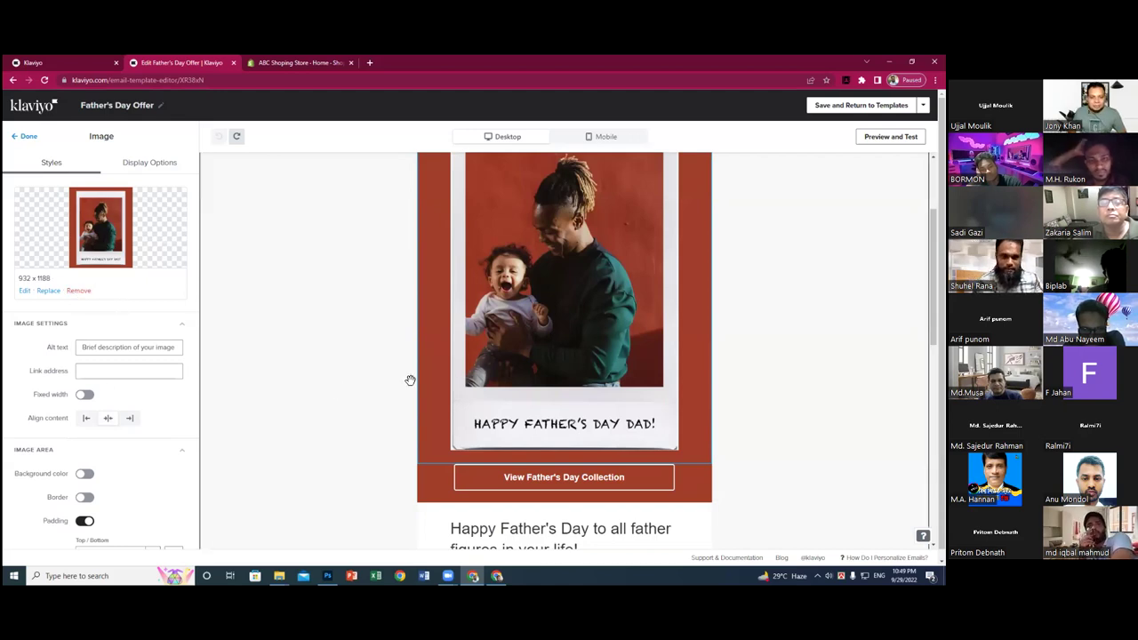
left_click(253, 371)
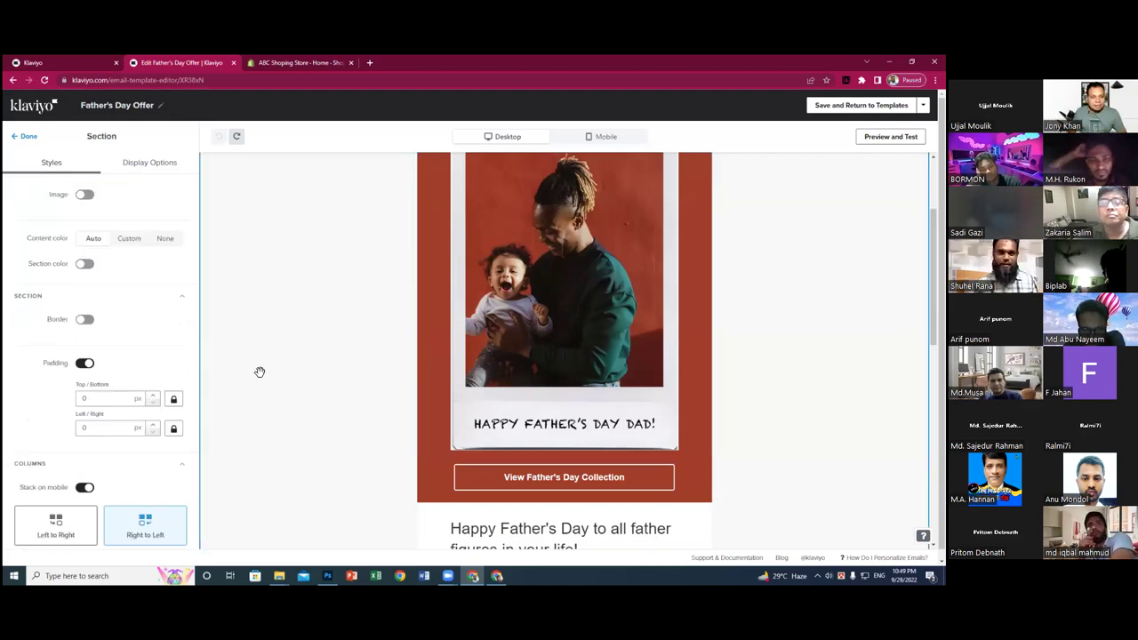
left_click(642, 483)
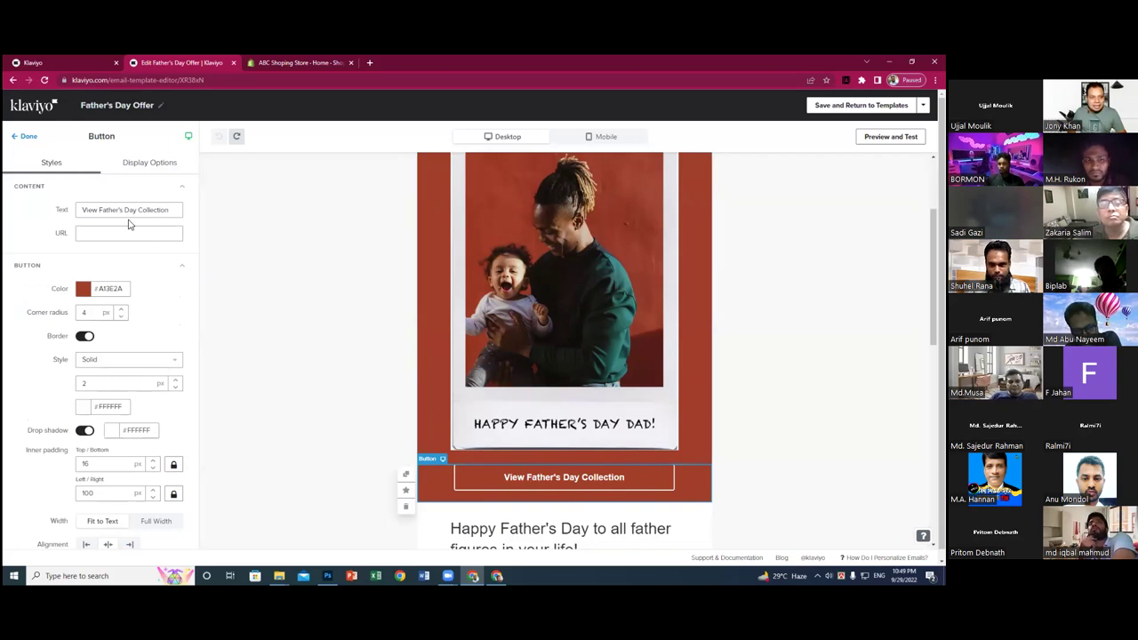
- Add 'Latest' to the button text so it reads 'View Father's Day Latest Collection'
left_click_drag(81, 211, 174, 210)
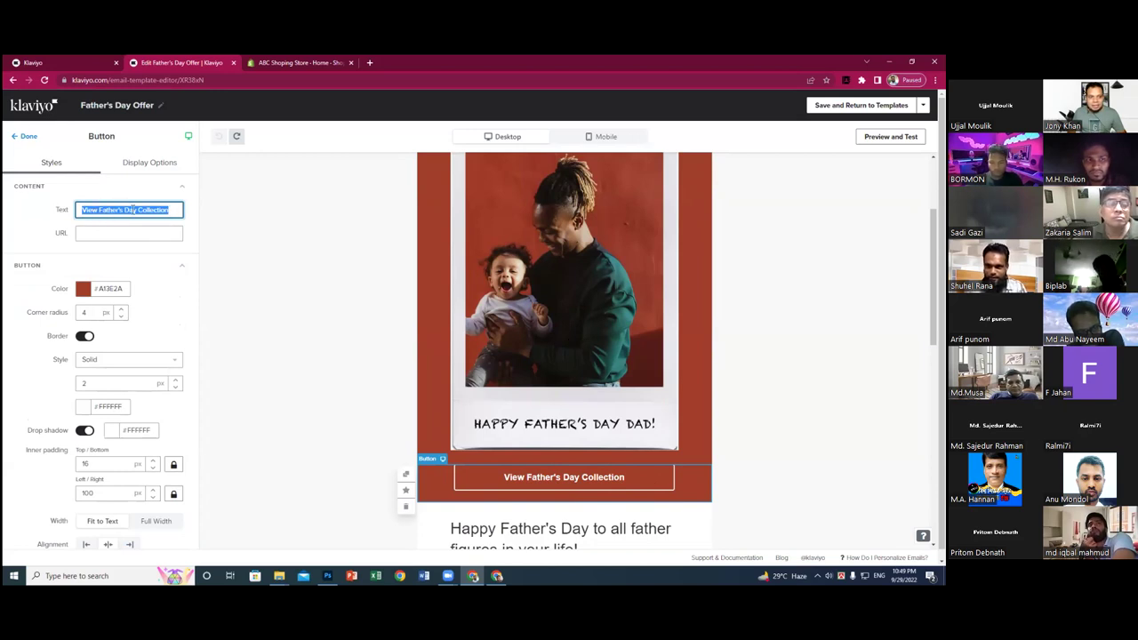
left_click(171, 210)
type("1")
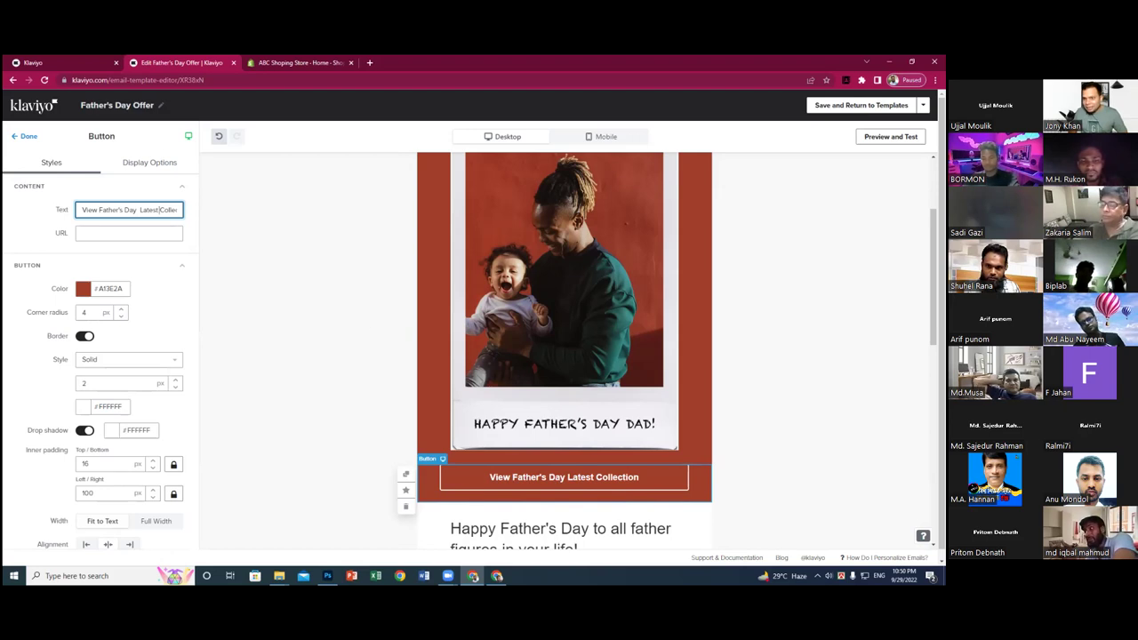
left_click(99, 236)
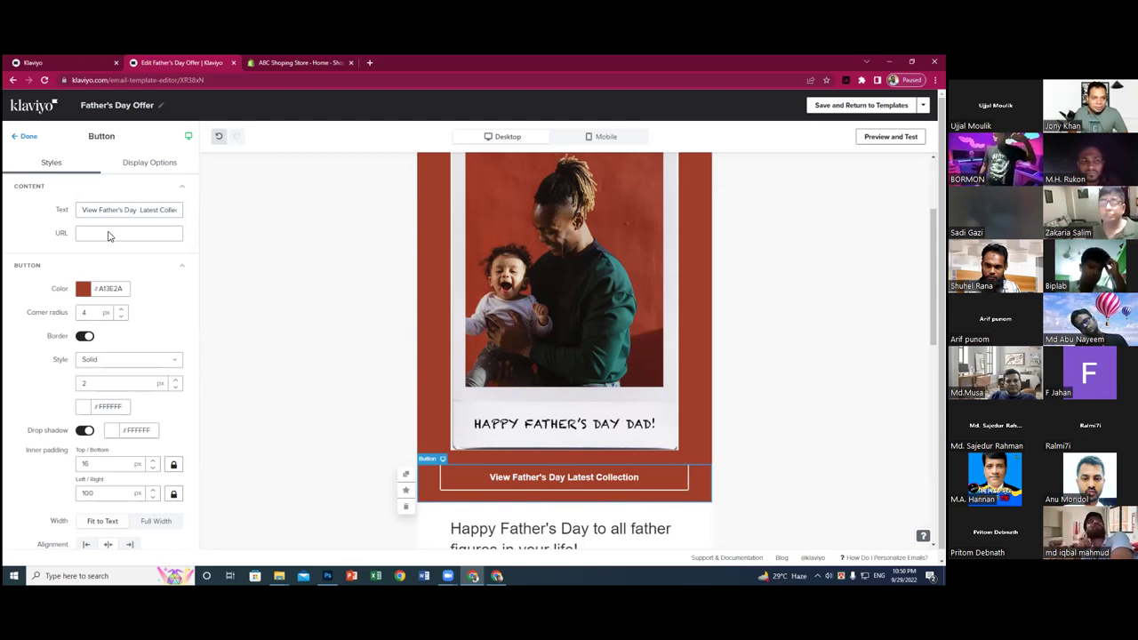
- Copy the store's web address from the Shopify admin and load the storefront in a new tab
left_click(112, 233)
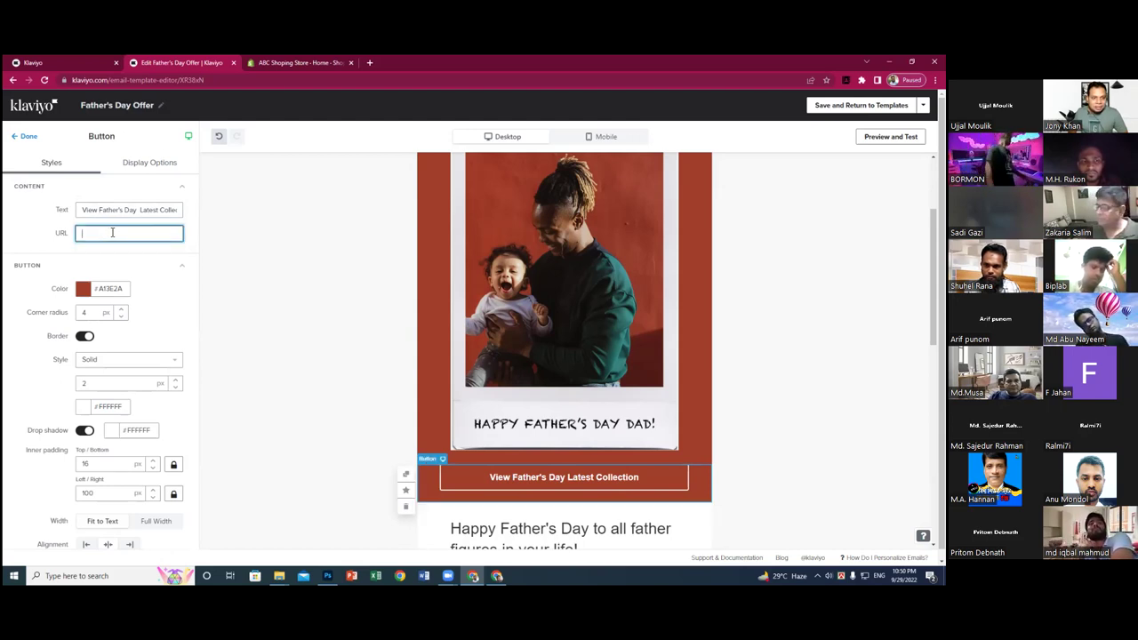
left_click(281, 63)
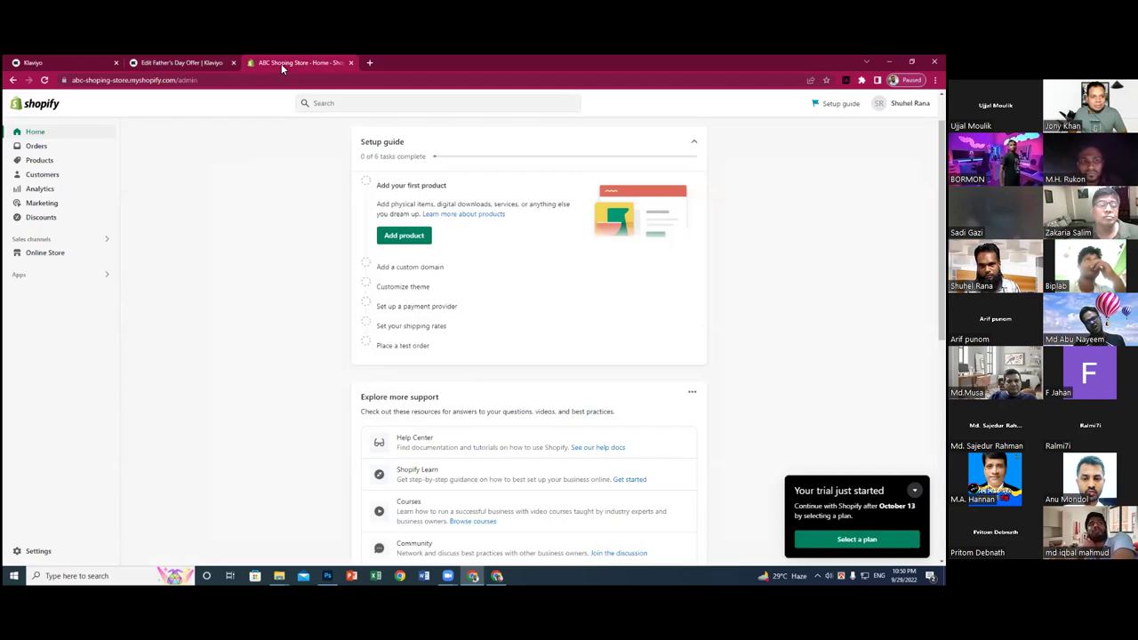
left_click_drag(175, 80, 62, 80)
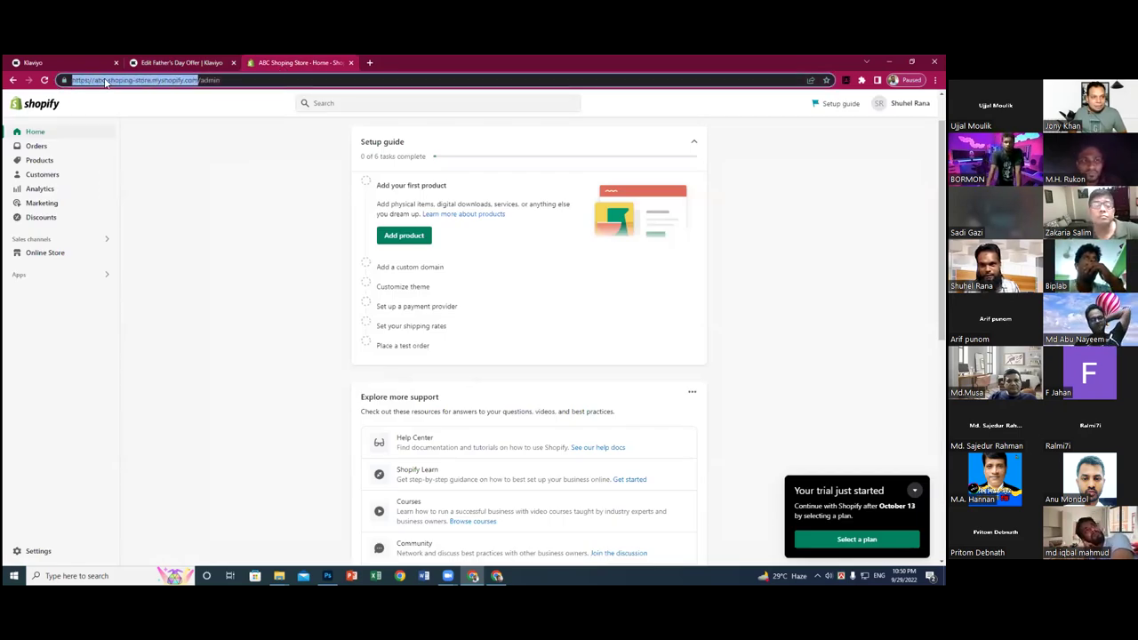
right_click(104, 82)
left_click(136, 135)
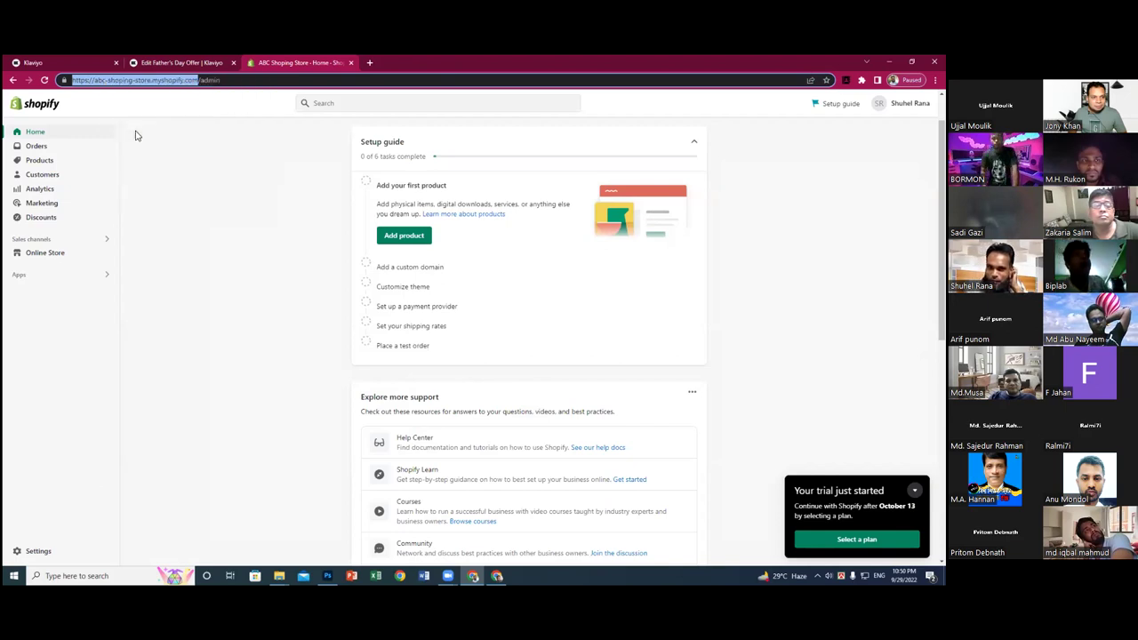
left_click(369, 62)
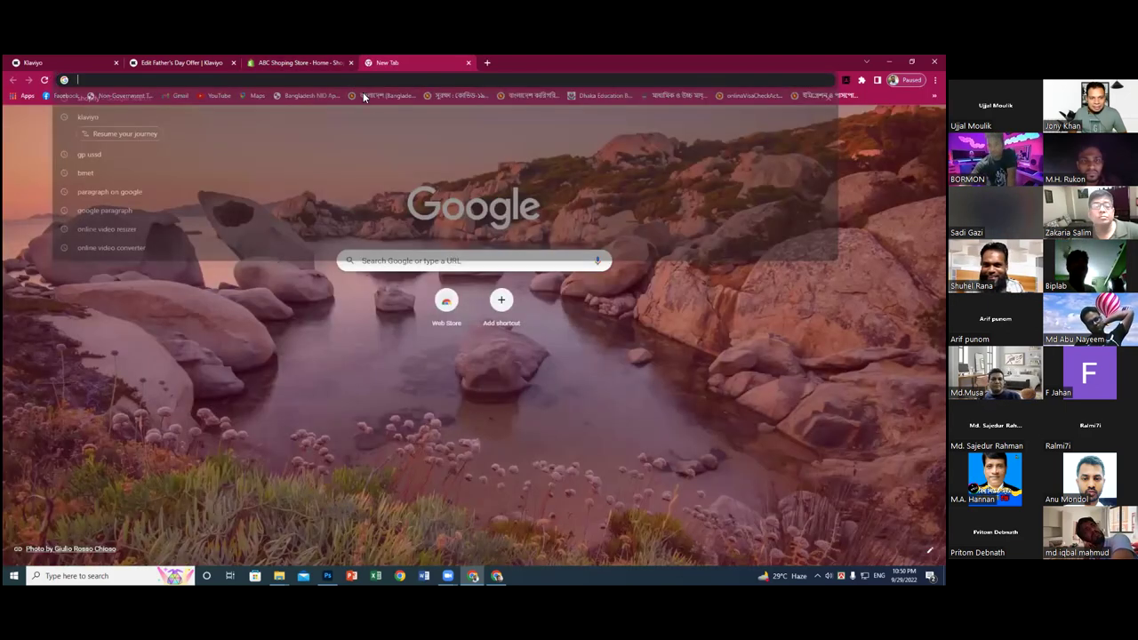
right_click(355, 81)
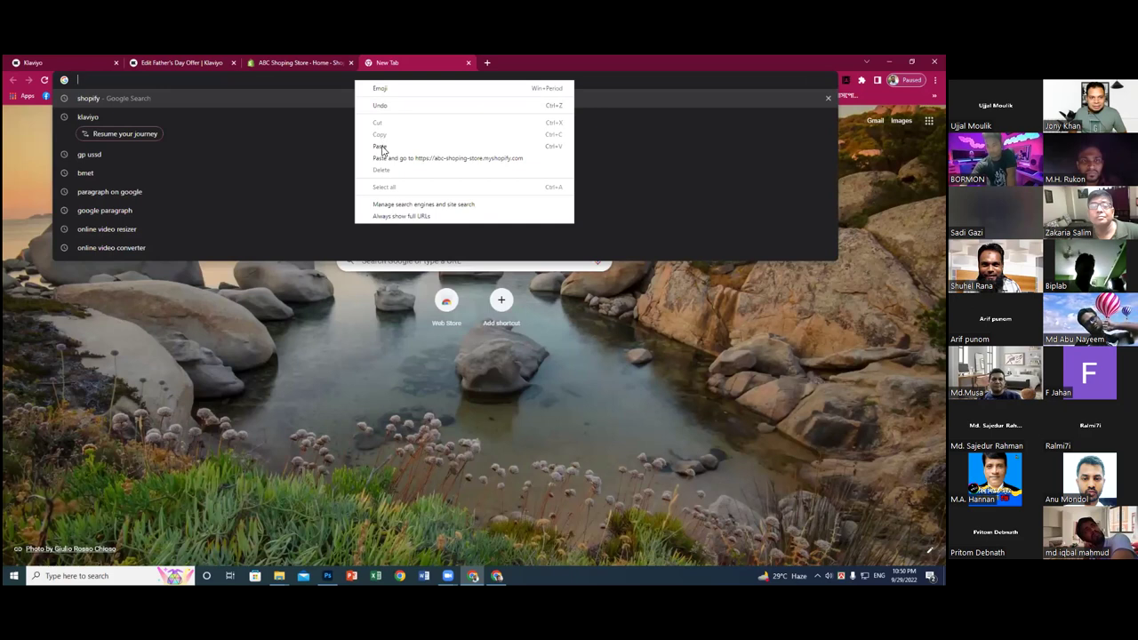
left_click(382, 147)
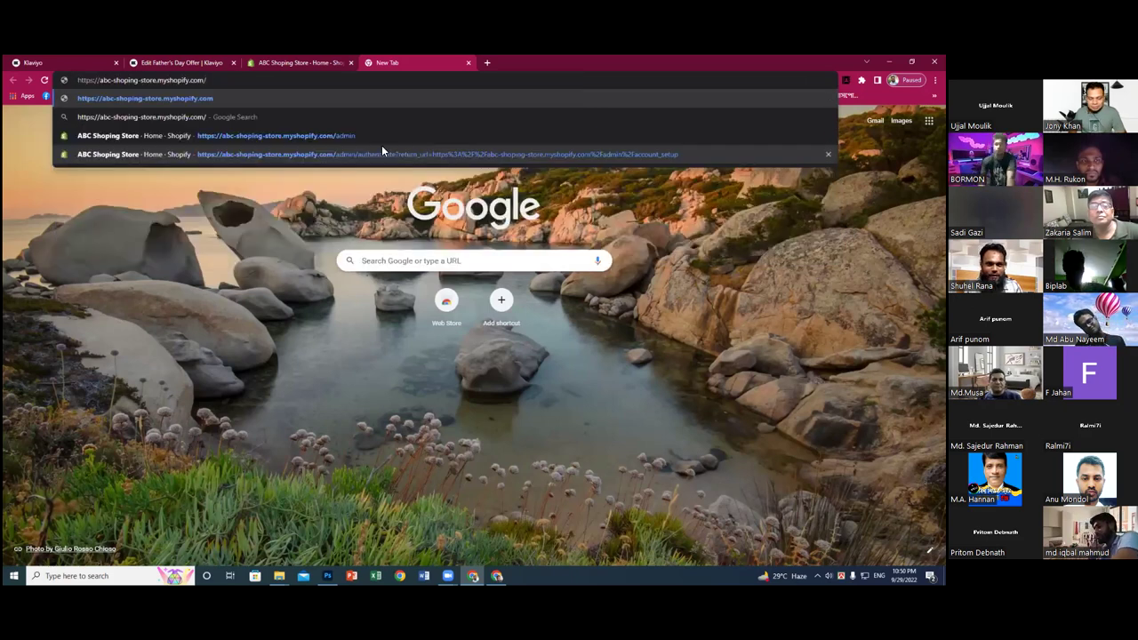
key("Return")
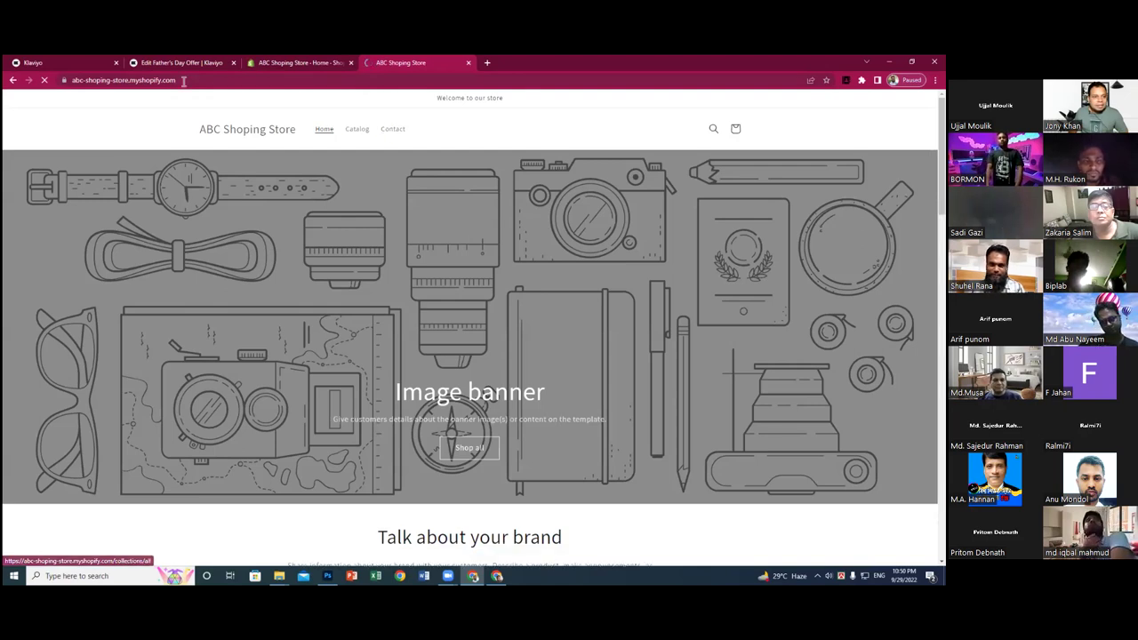
- Open the storefront Catalog page, copy its collections/all address, and return to the email editor
left_click(360, 131)
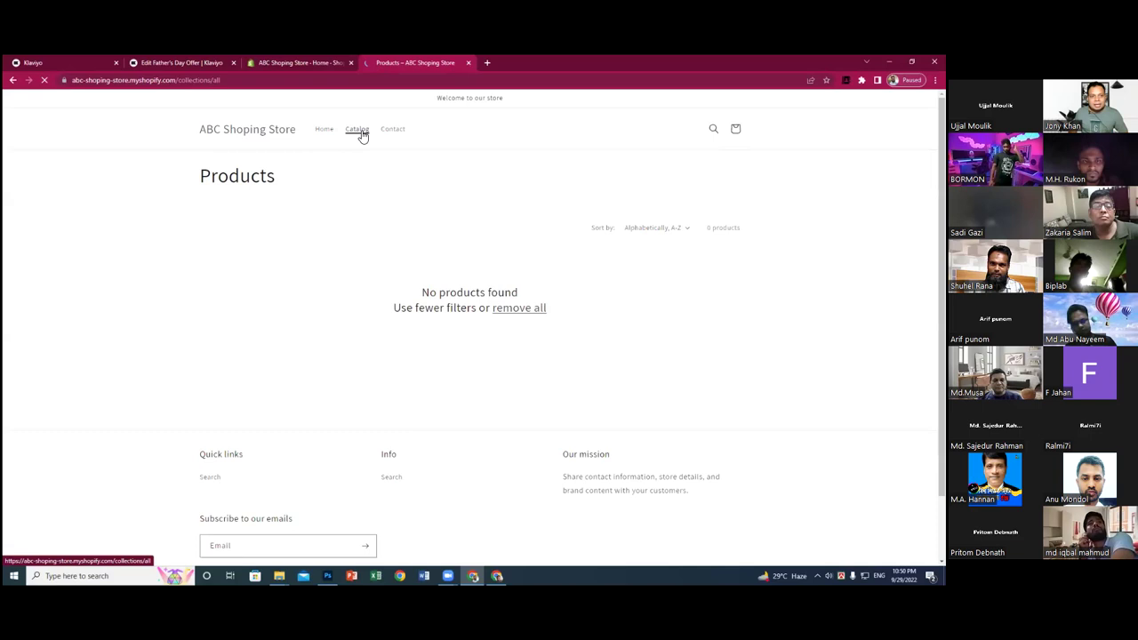
left_click_drag(222, 80, 71, 80)
right_click(92, 81)
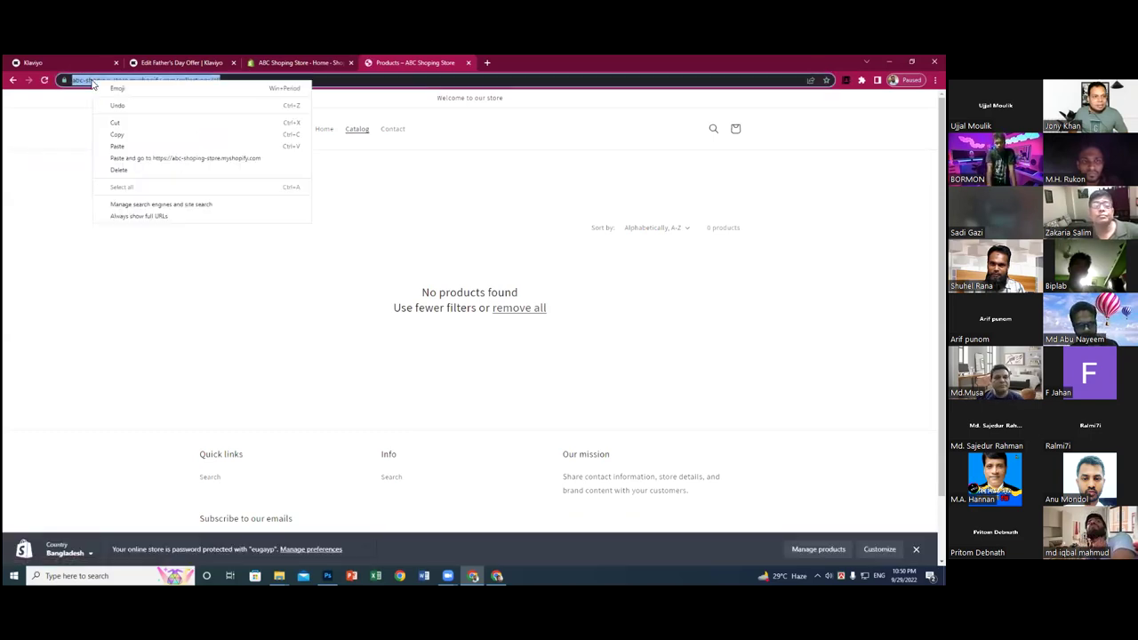
left_click(125, 134)
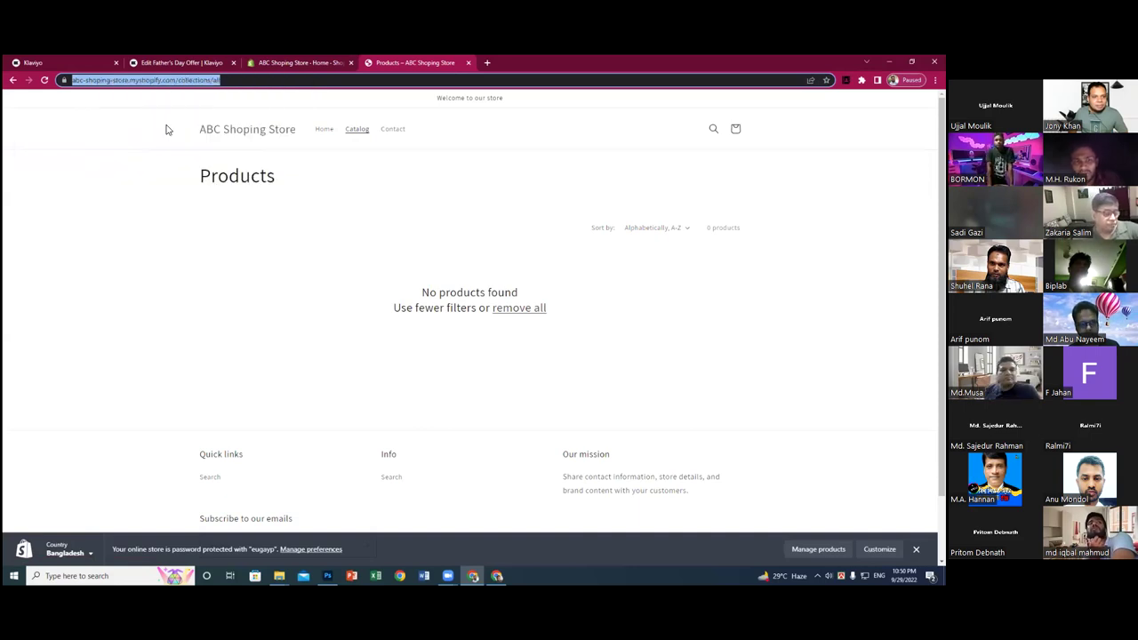
left_click(271, 65)
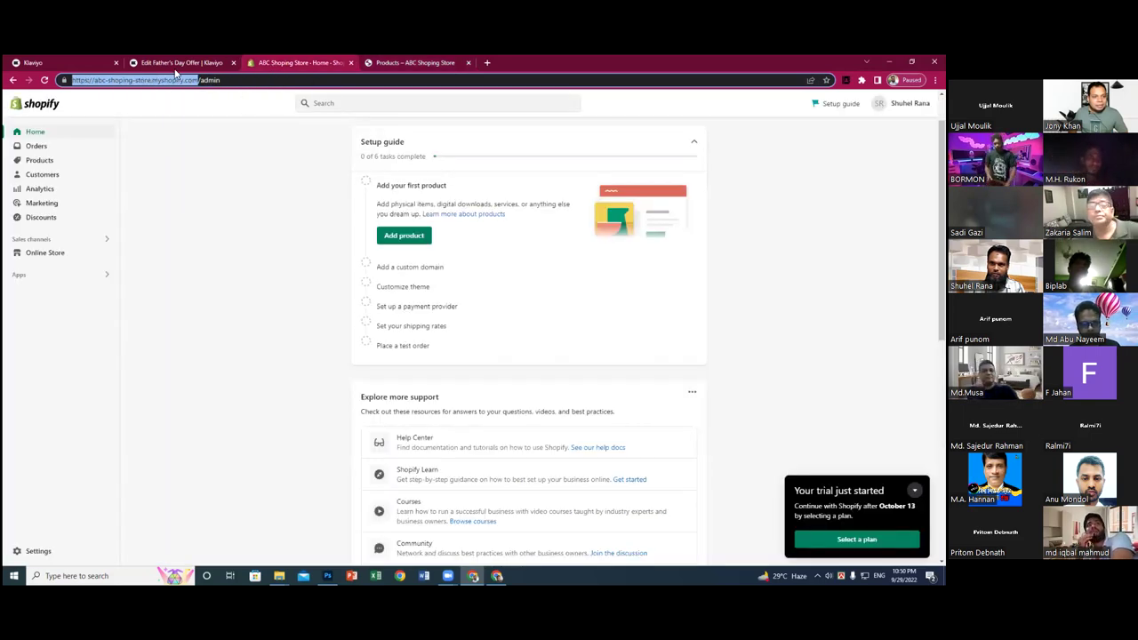
left_click(175, 63)
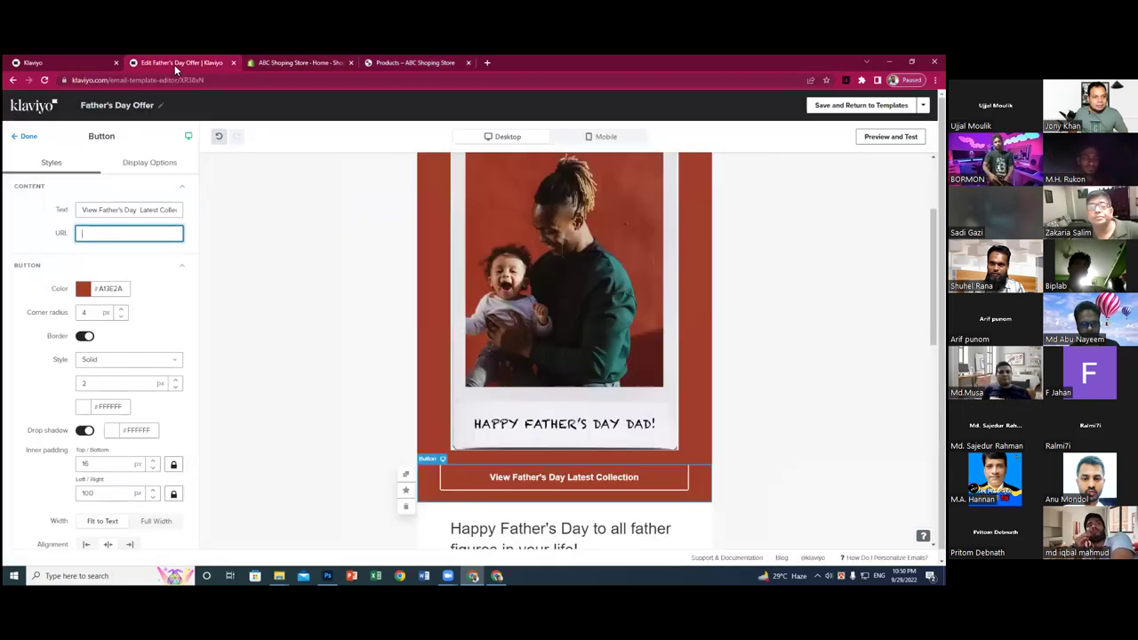
- Paste the collections/all address into the button's URL field so the template saves
right_click(111, 233)
left_click(142, 310)
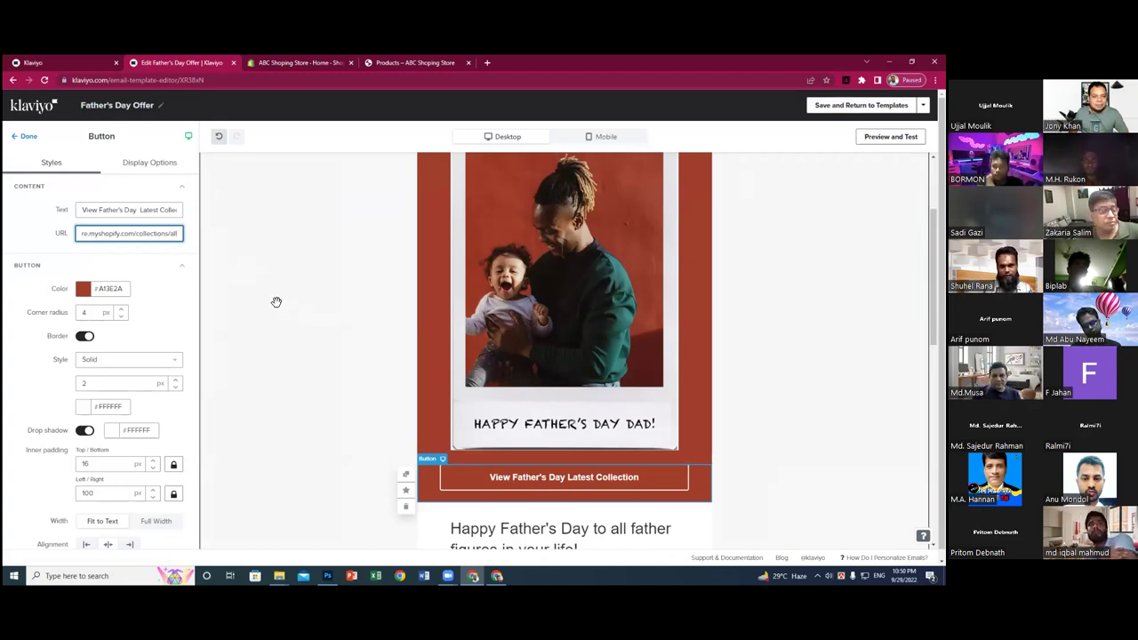
left_click(259, 275)
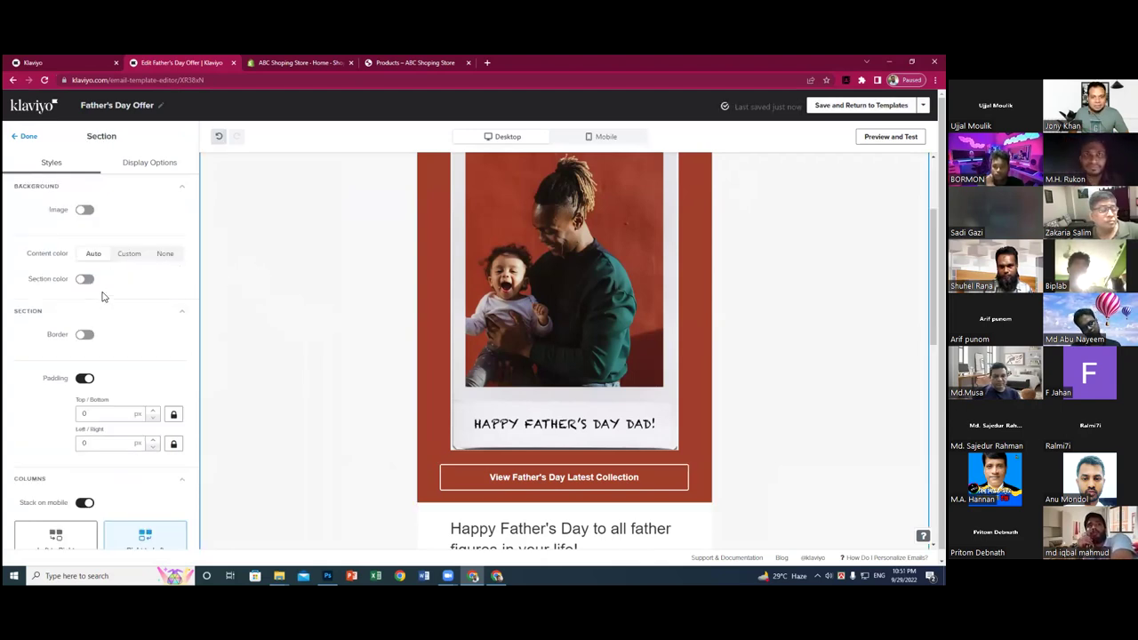
scroll(442, 312, "up", 1)
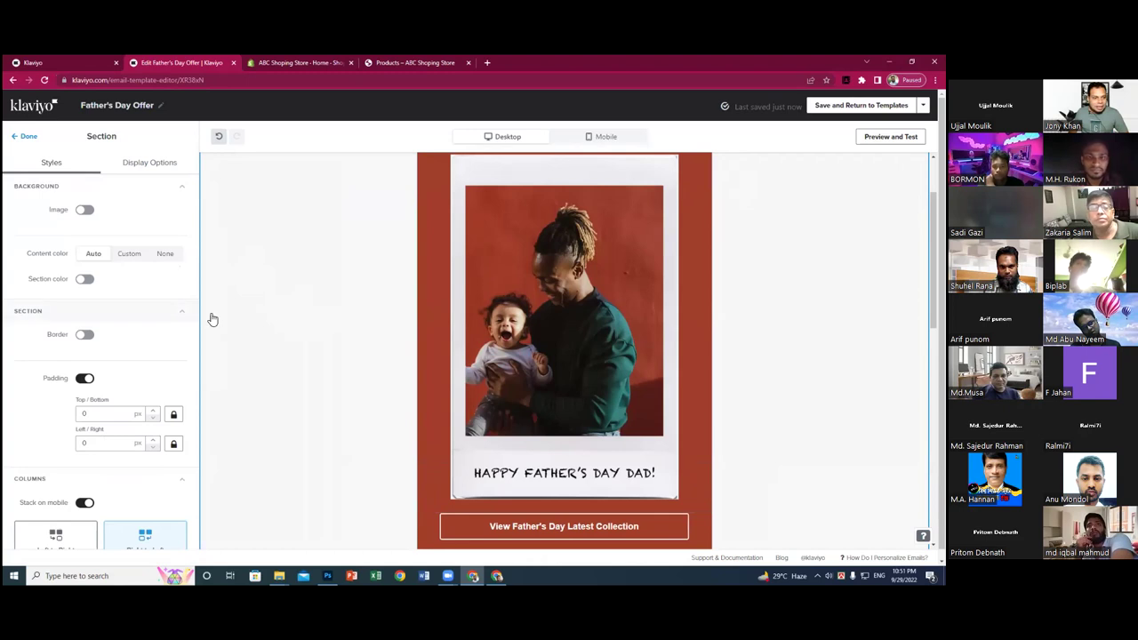
scroll(133, 312, "down", 1)
scroll(133, 311, "up", 1)
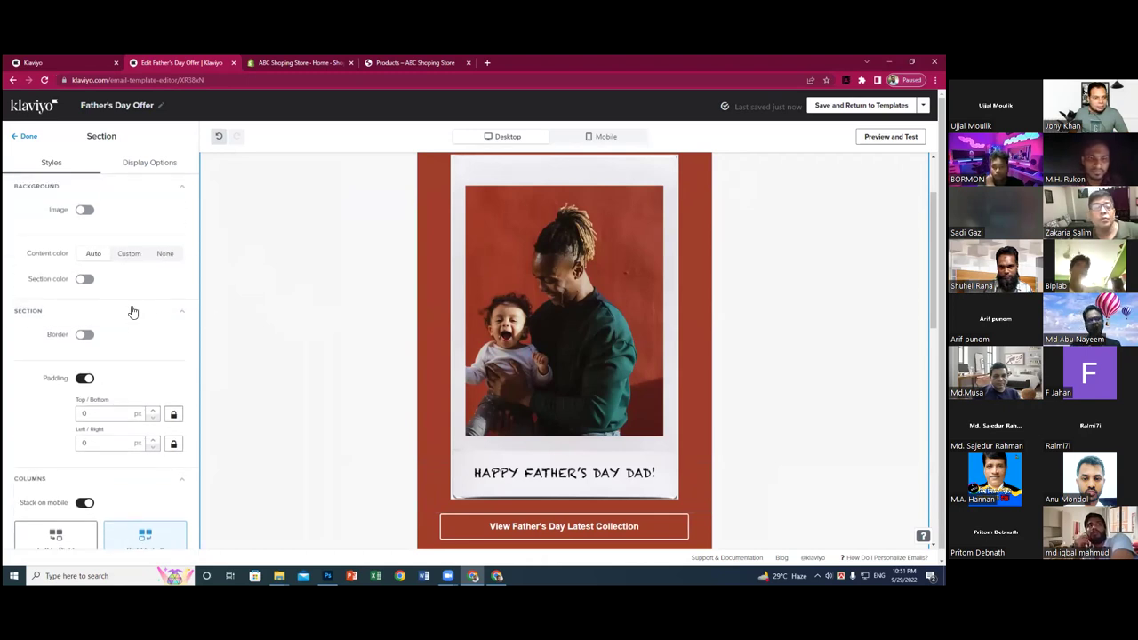
scroll(133, 313, "down", 1)
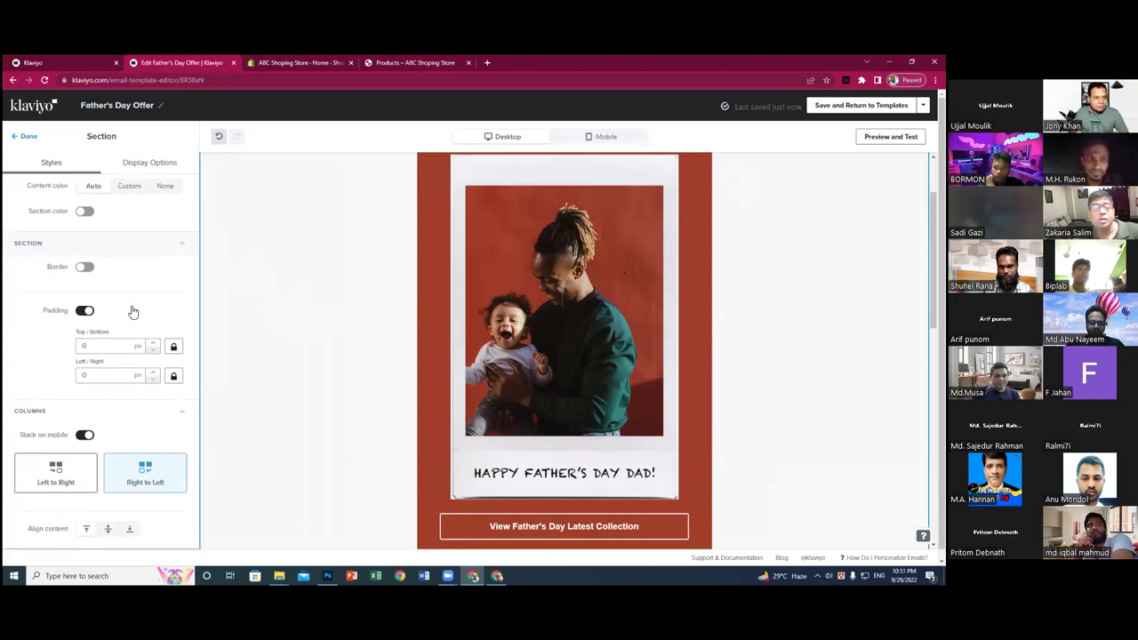
- Open the collection button's colour picker showing #A13E2A, then start a fresh Chrome tab
scroll(133, 312, "up", 1)
left_click(28, 139)
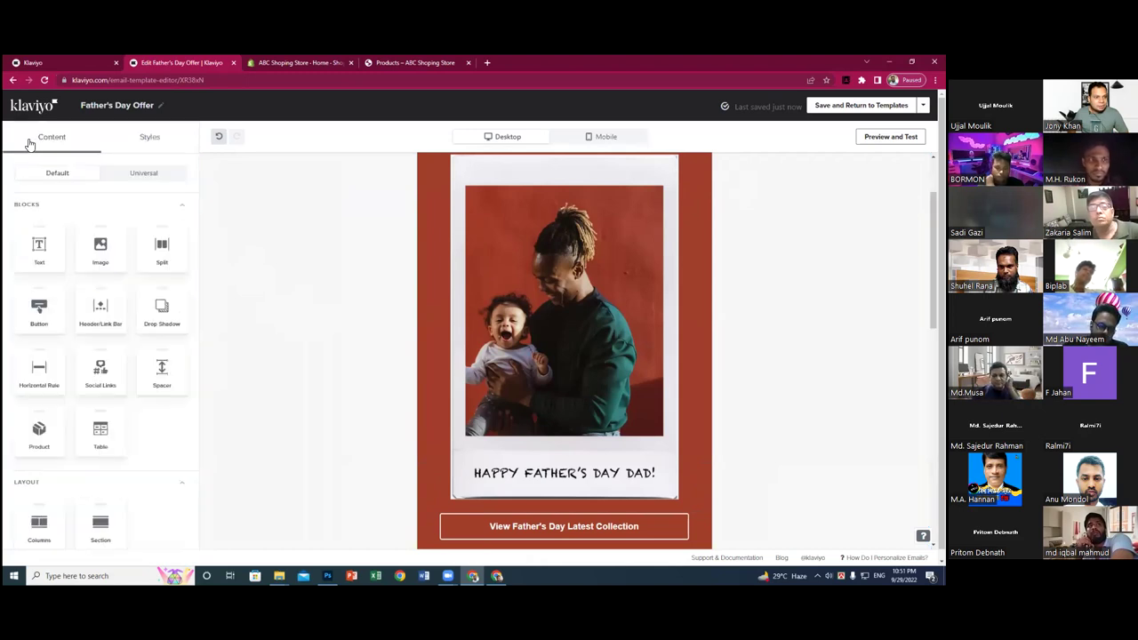
left_click(467, 531)
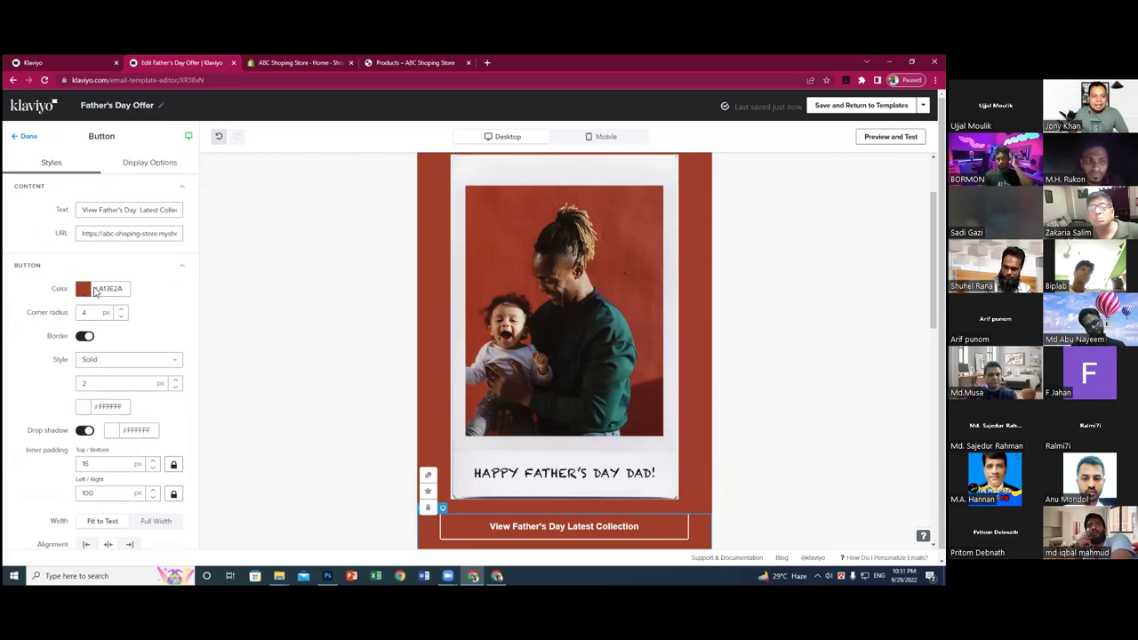
left_click(121, 289)
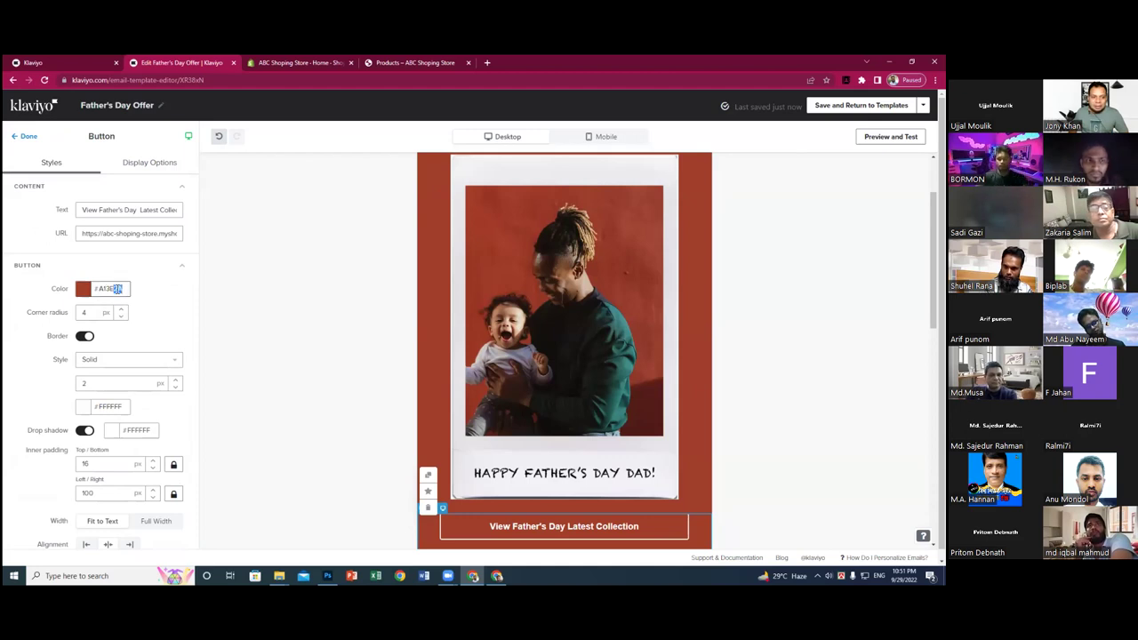
left_click(96, 291)
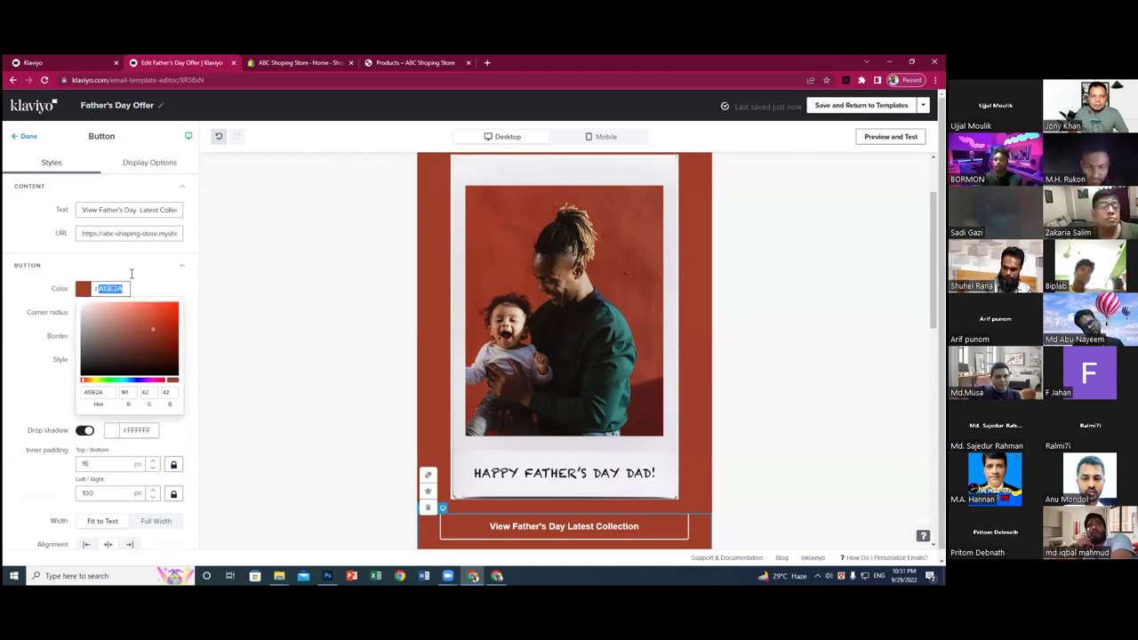
left_click(486, 62)
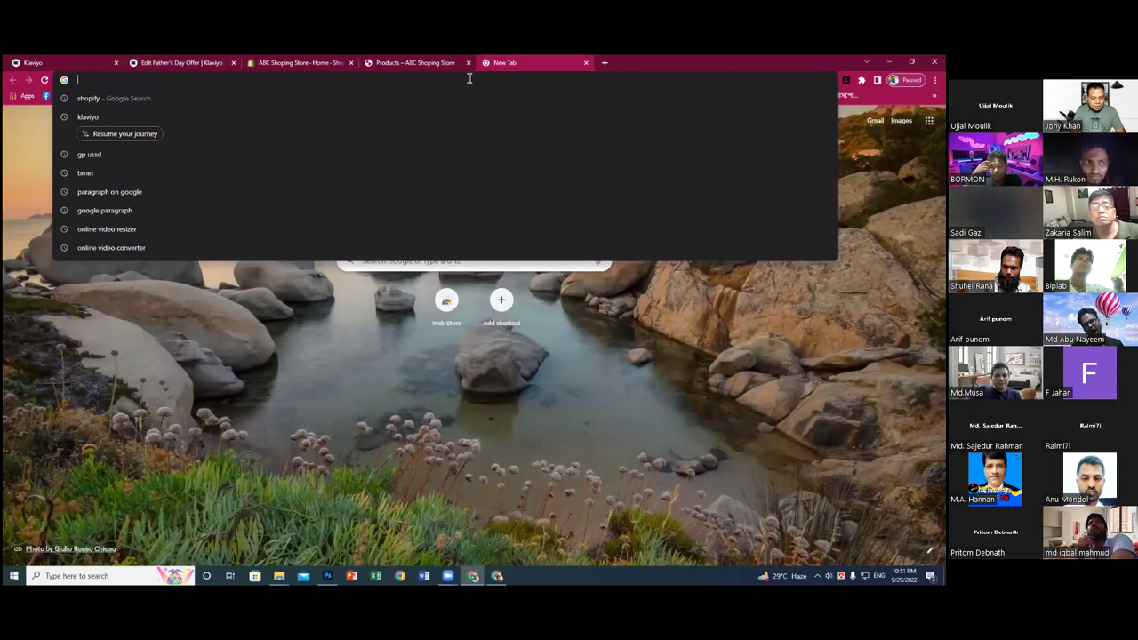
- Search Google for 'Colour code find online' and open the imagecolorpicker.com result
type("Co")
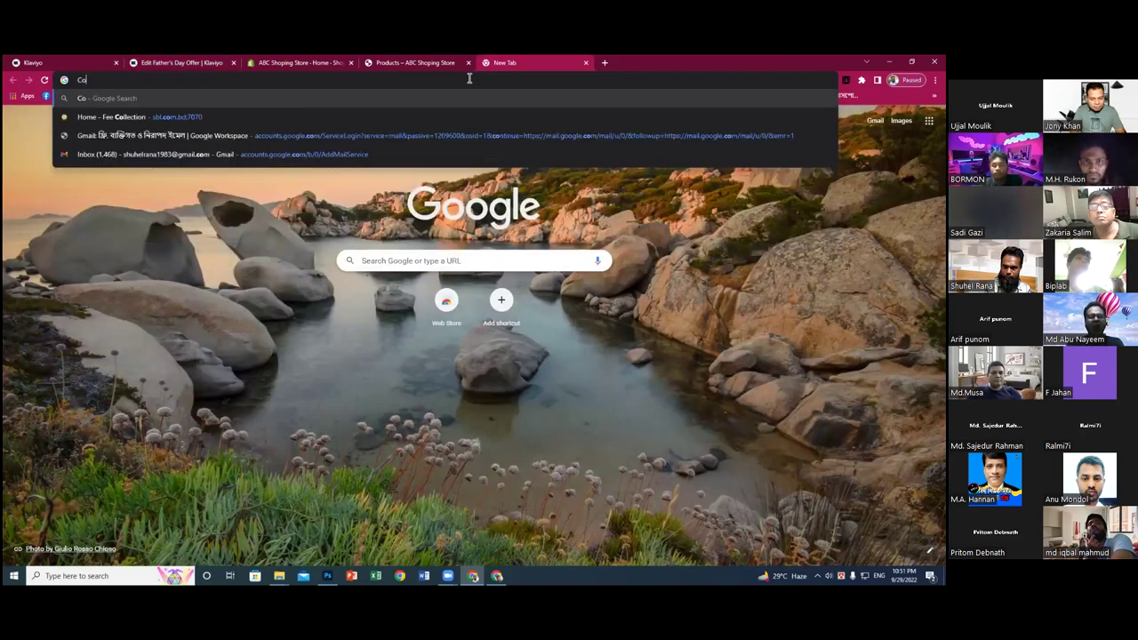
type("lour code fin")
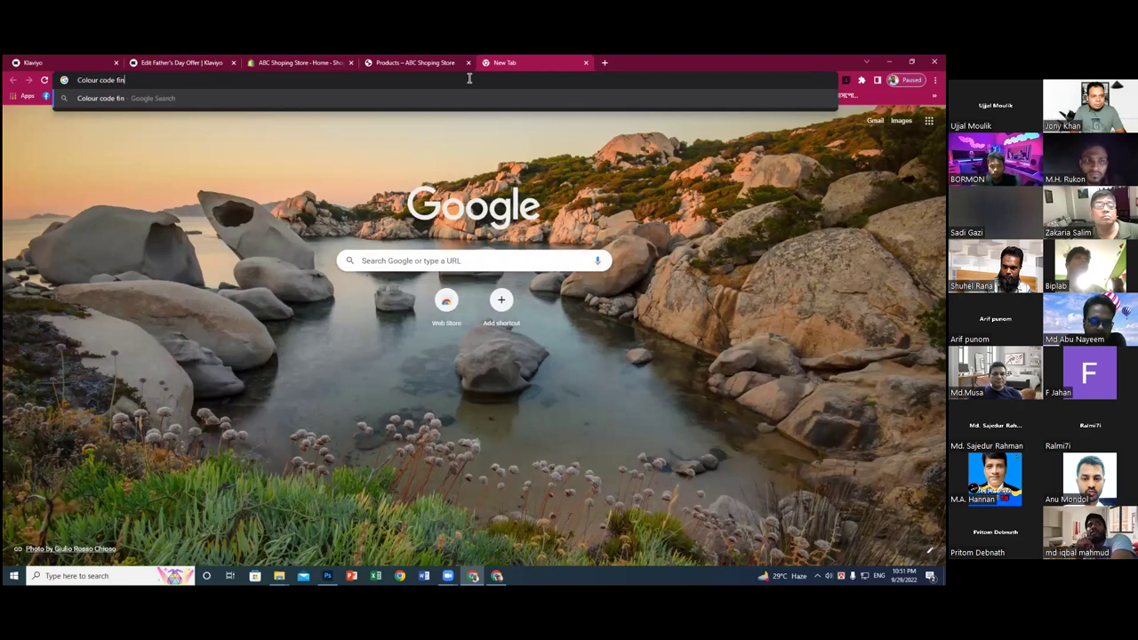
type("d online")
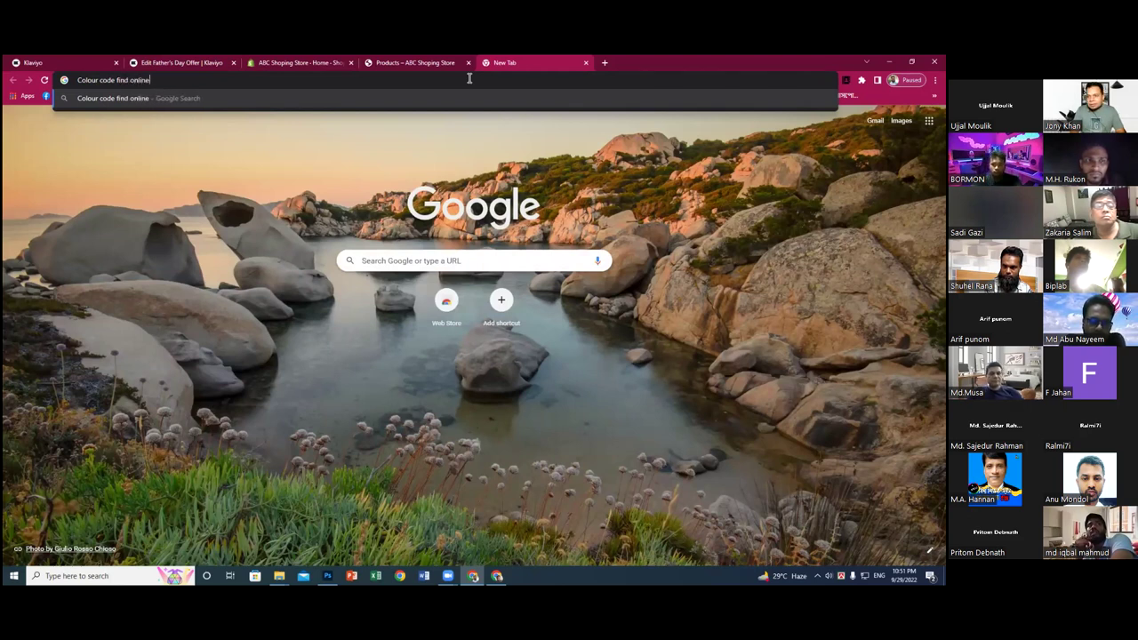
key("Return")
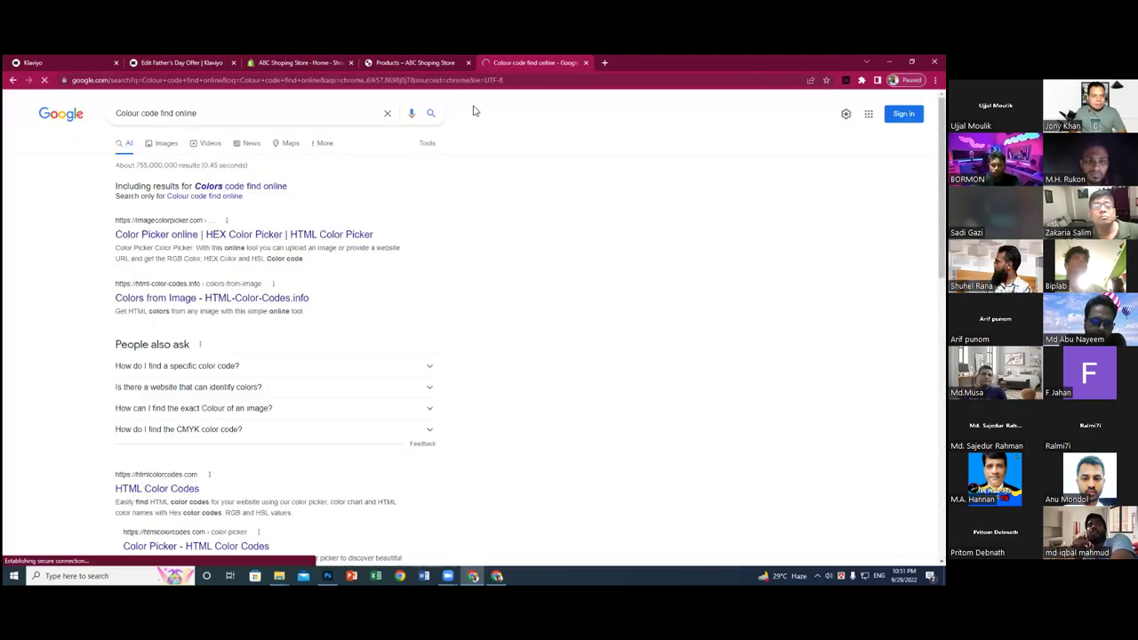
left_click(193, 237)
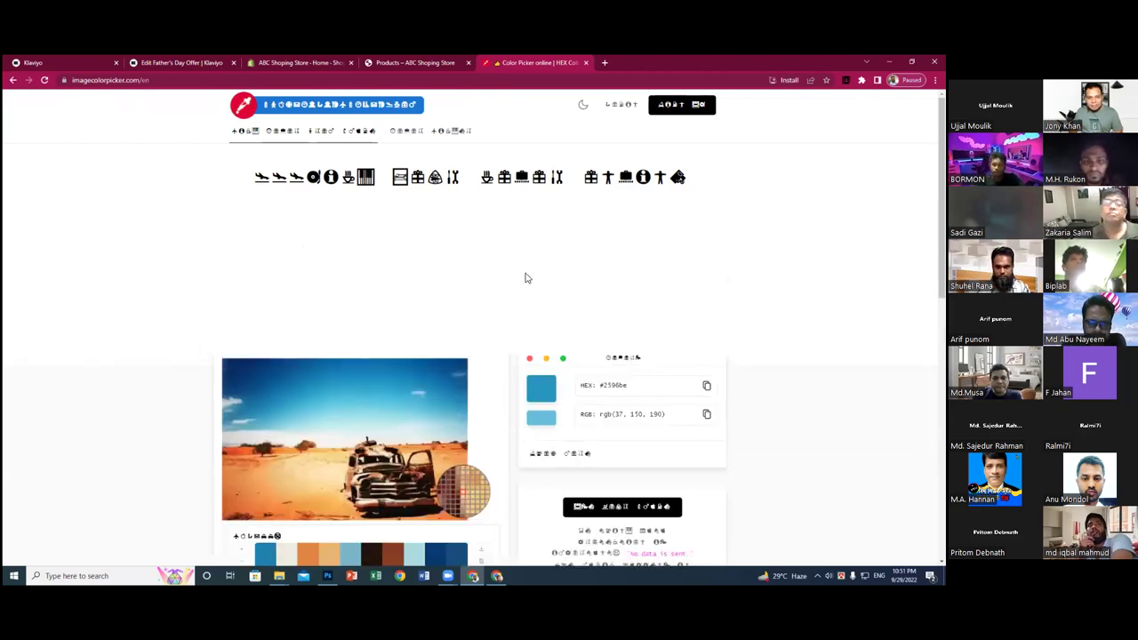
- Browse the Image Color Picker page and open the details for the #2596be blue
scroll(447, 335, "down", 2)
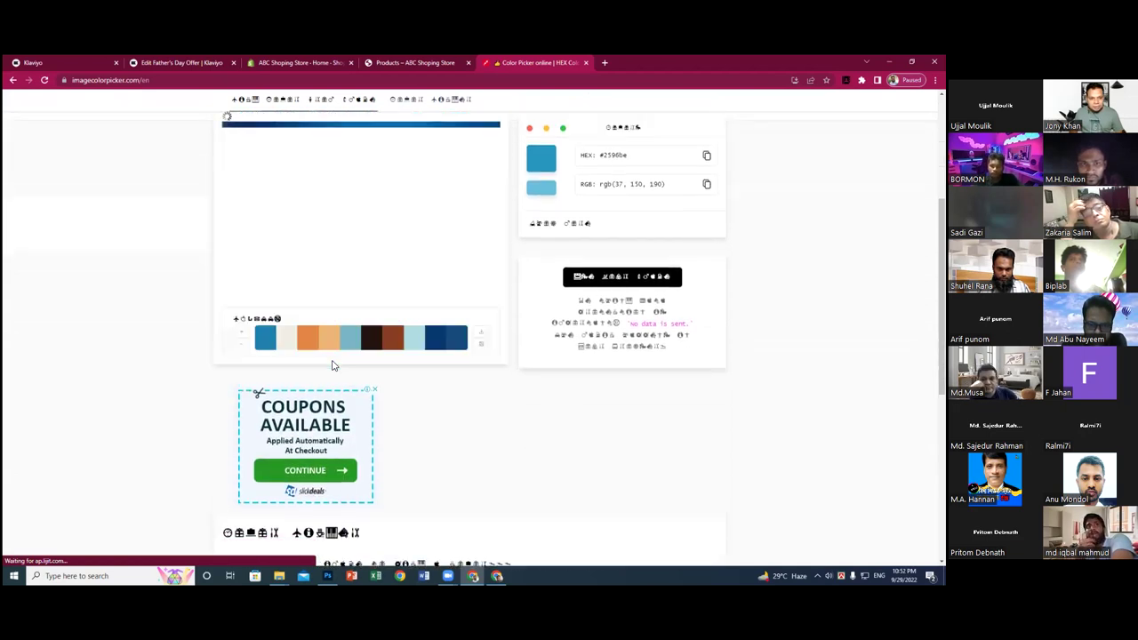
scroll(336, 365, "down", 5)
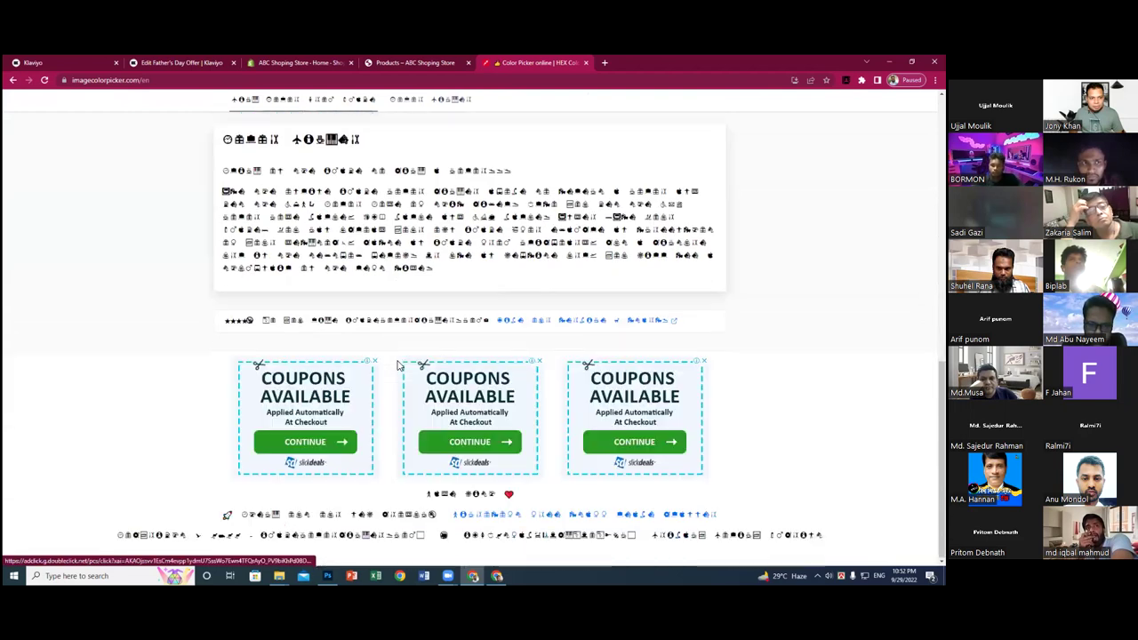
scroll(397, 365, "up", 5)
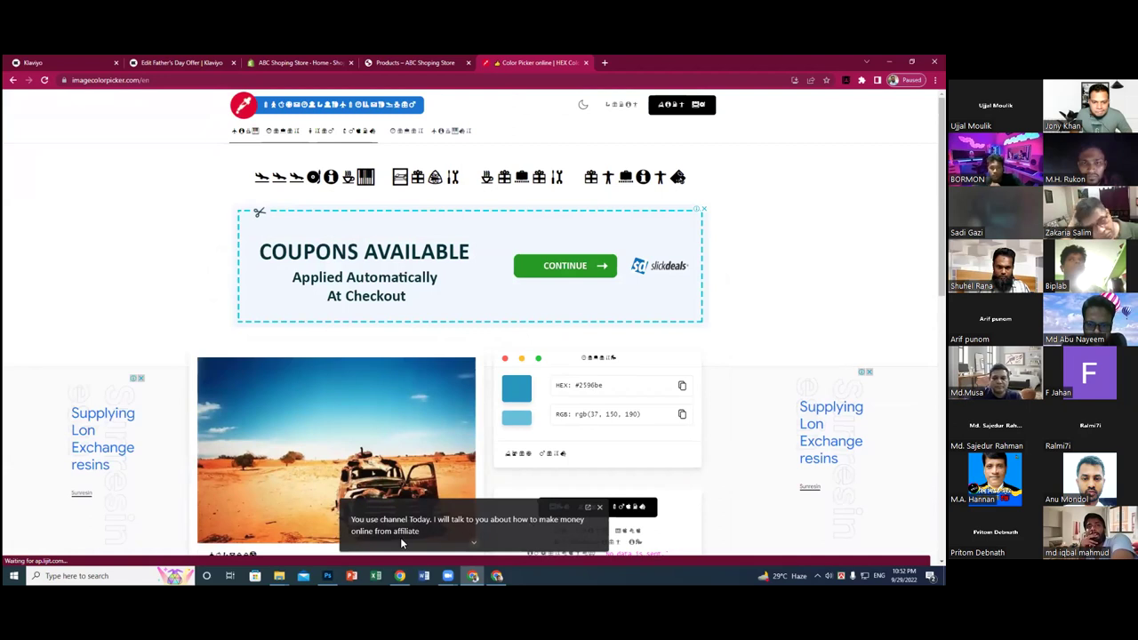
scroll(372, 448, "down", 2)
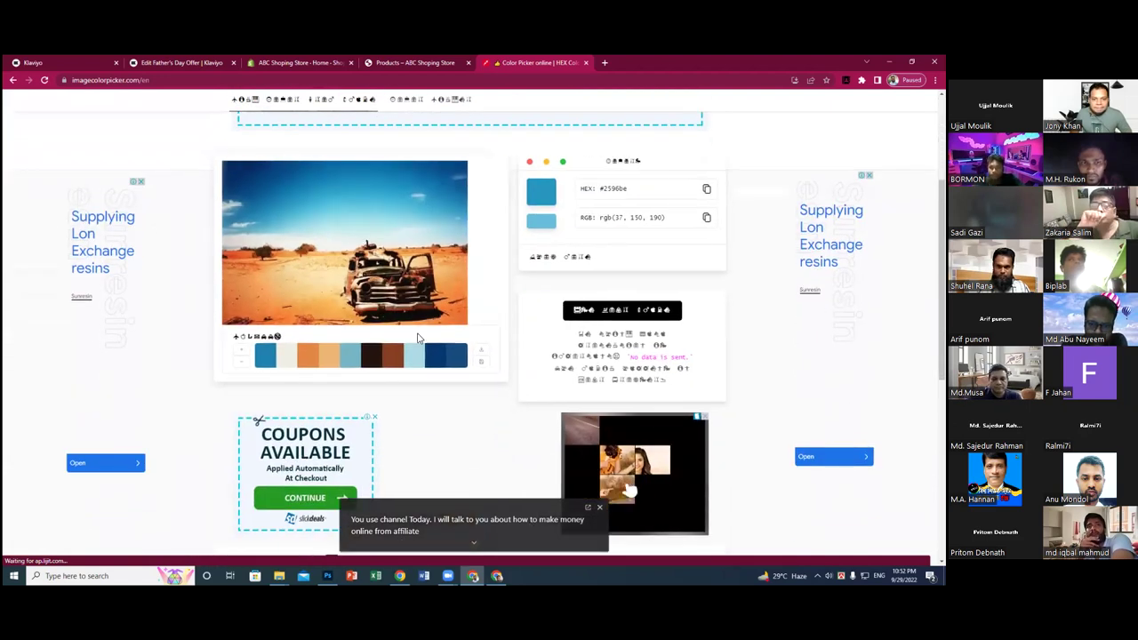
scroll(438, 317, "down", 4)
scroll(466, 300, "up", 4)
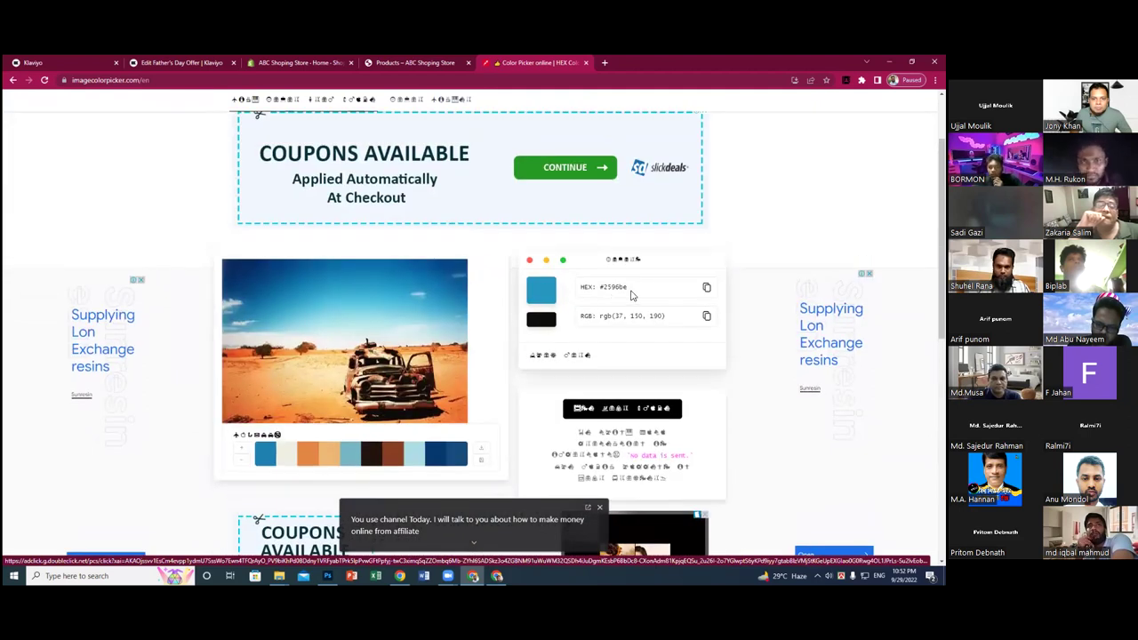
left_click(540, 297)
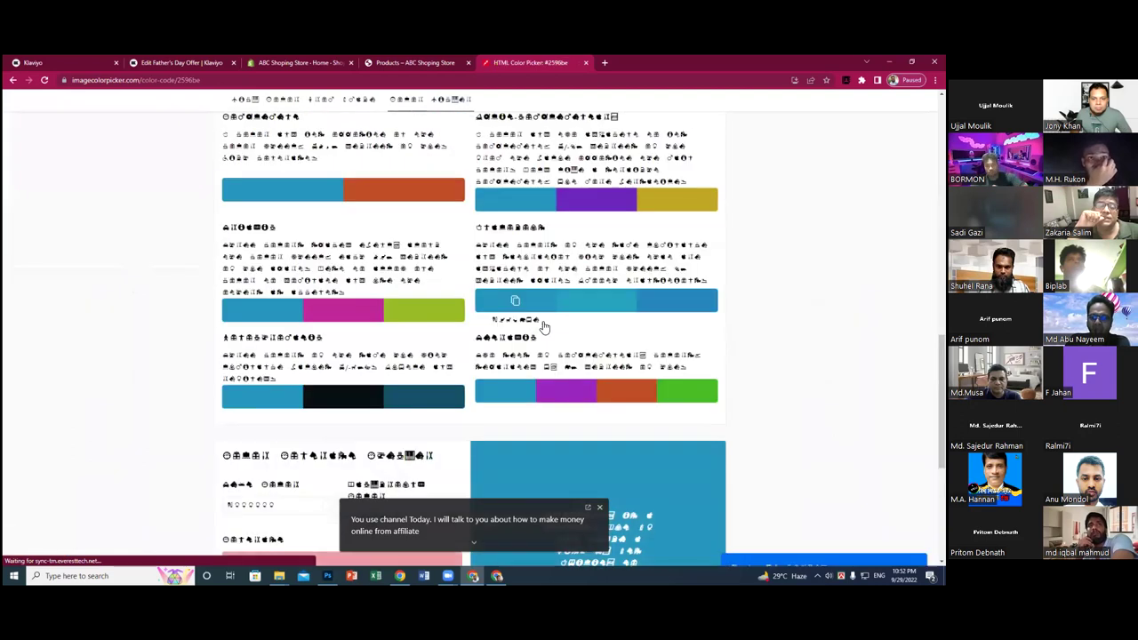
- Go back from the #2596be details to the Google colour-code search results
scroll(374, 331, "down", 2)
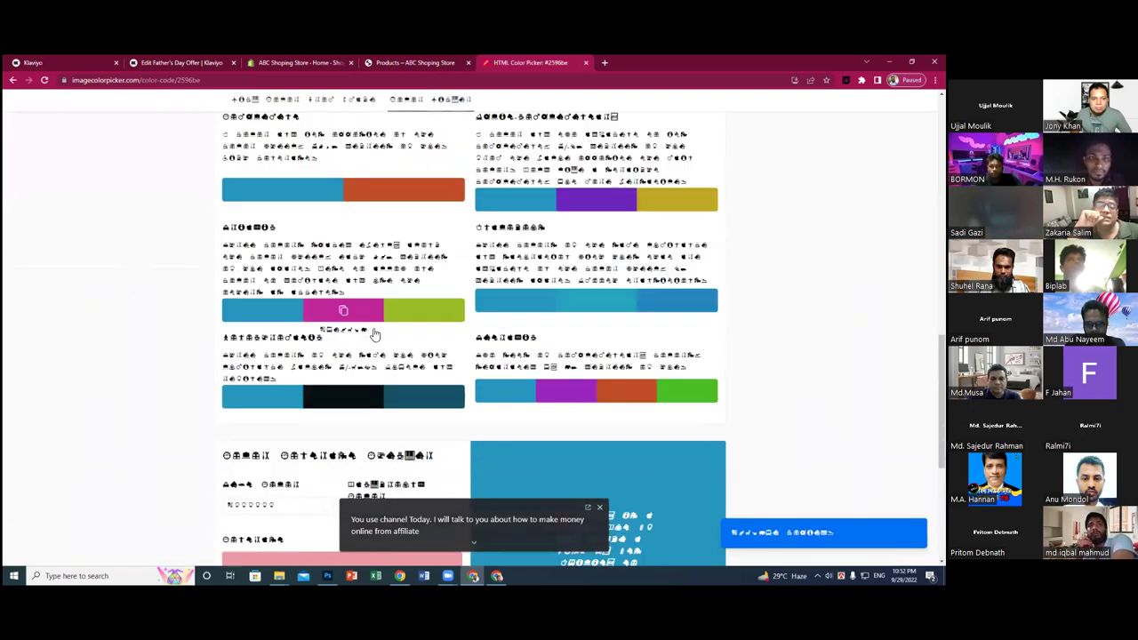
scroll(389, 334, "up", 3)
scroll(389, 334, "up", 5)
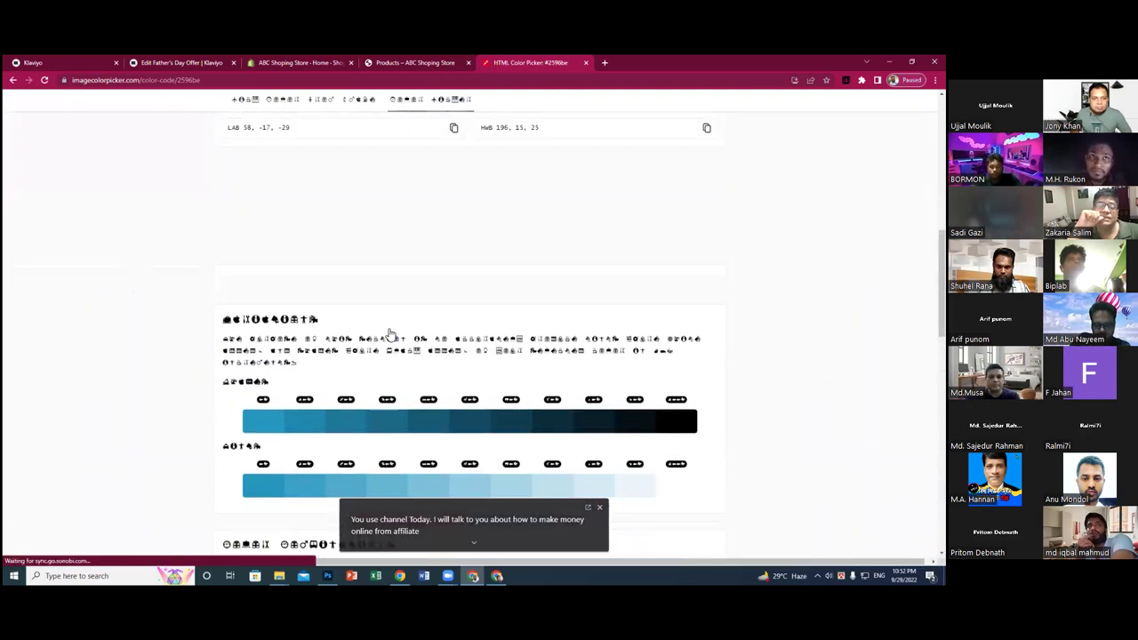
left_click(14, 81)
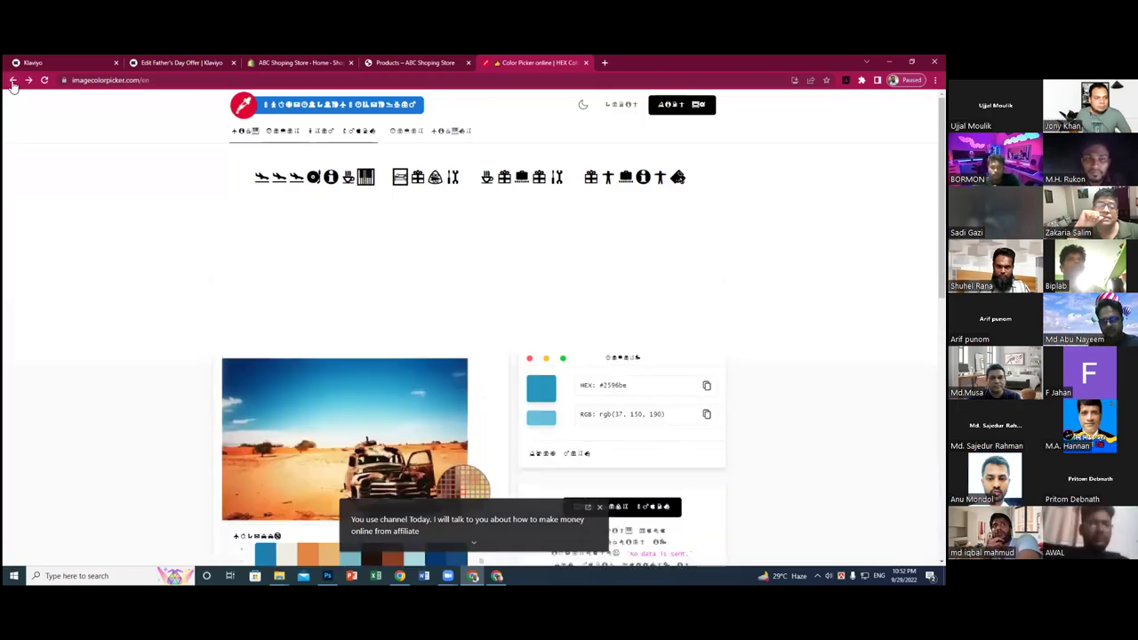
left_click(14, 81)
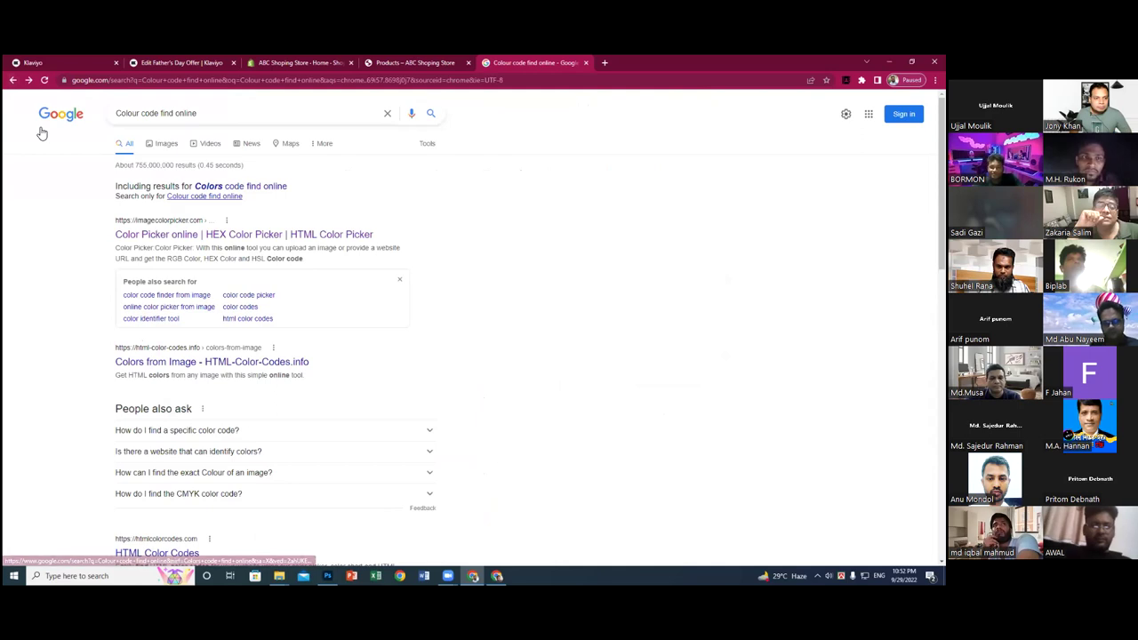
- Open the HTML Color Codes, Colors from Image and W3Schools results in new tabs
scroll(428, 220, "down", 2)
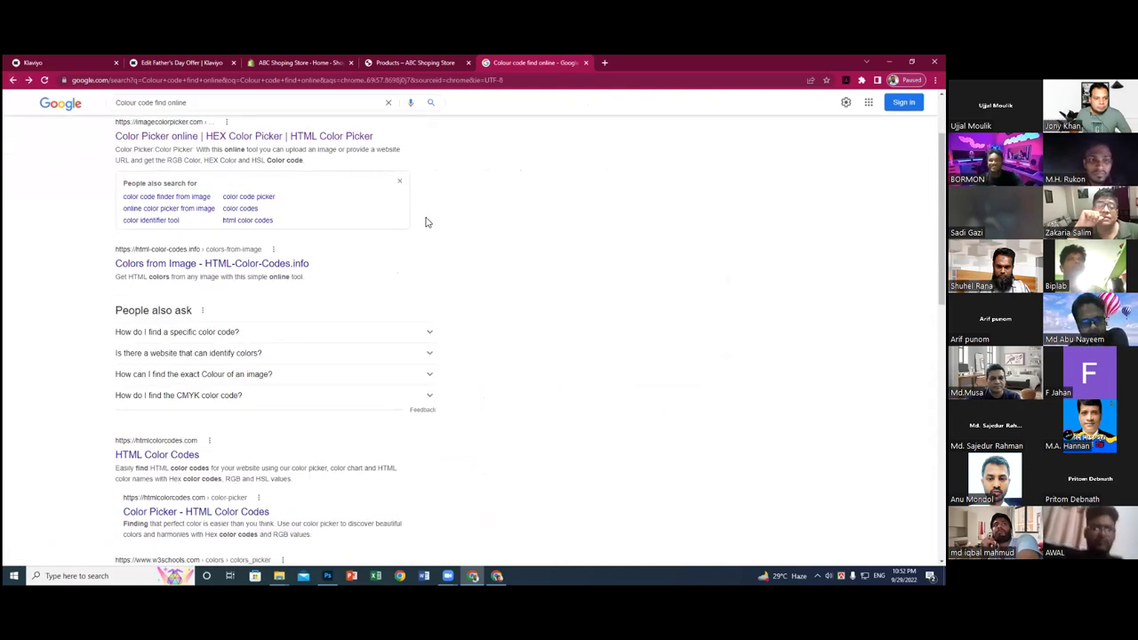
middle_click(162, 457)
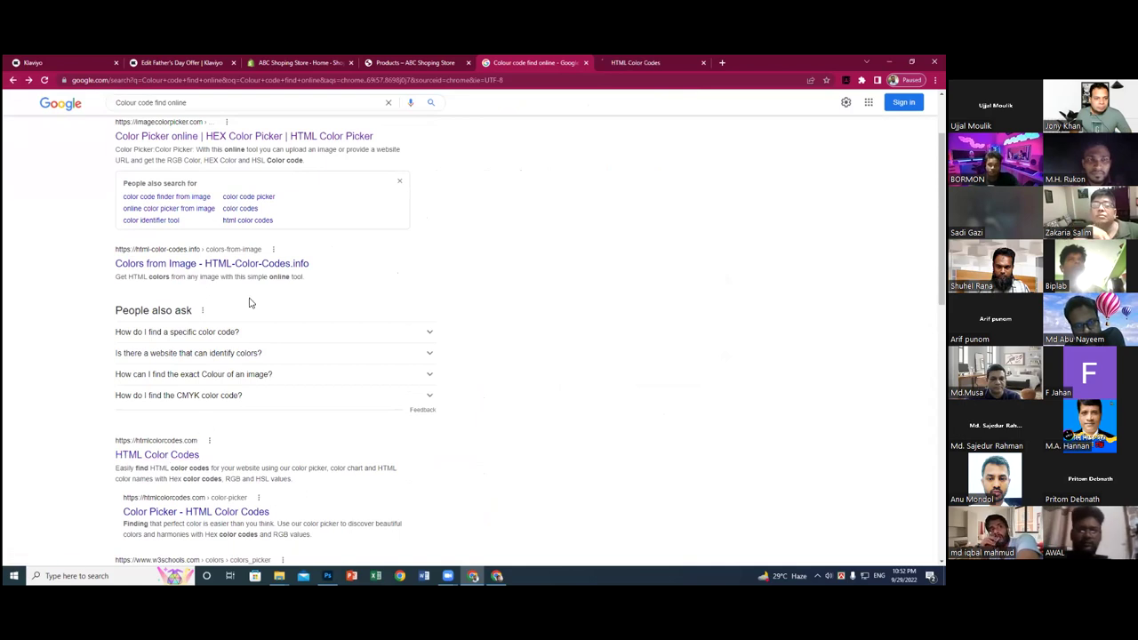
middle_click(240, 265)
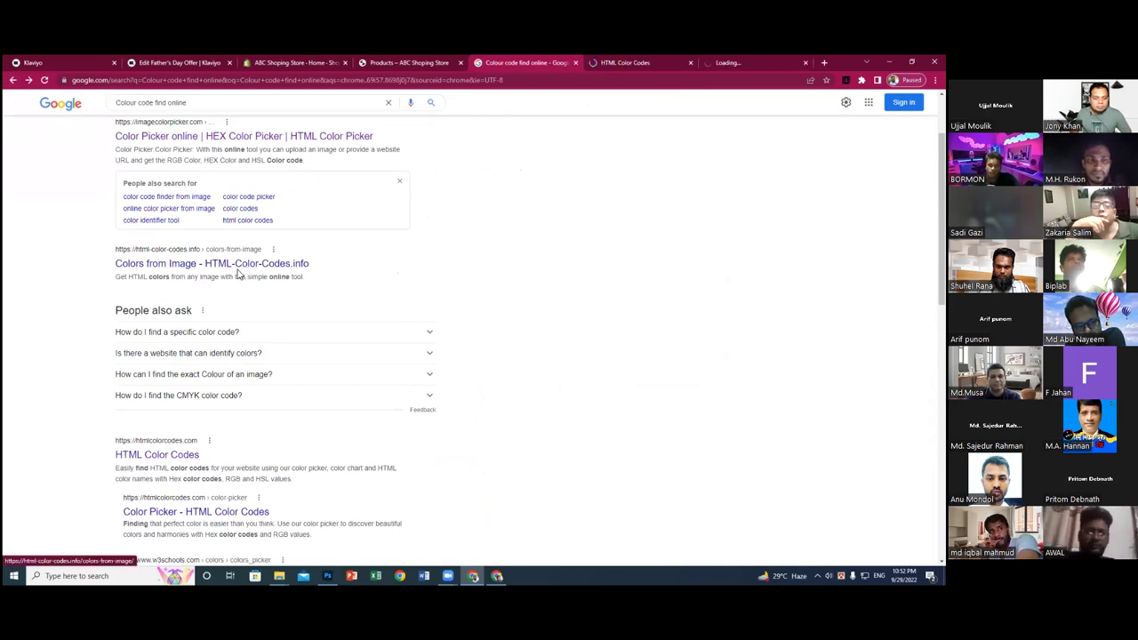
scroll(239, 267, "down", 2)
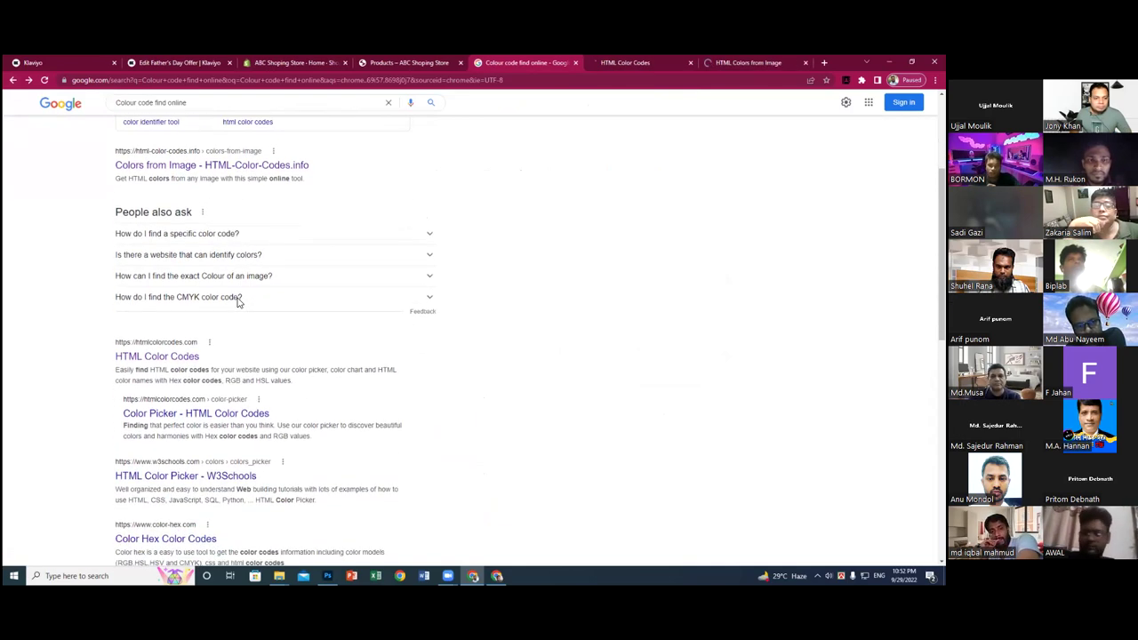
middle_click(173, 480)
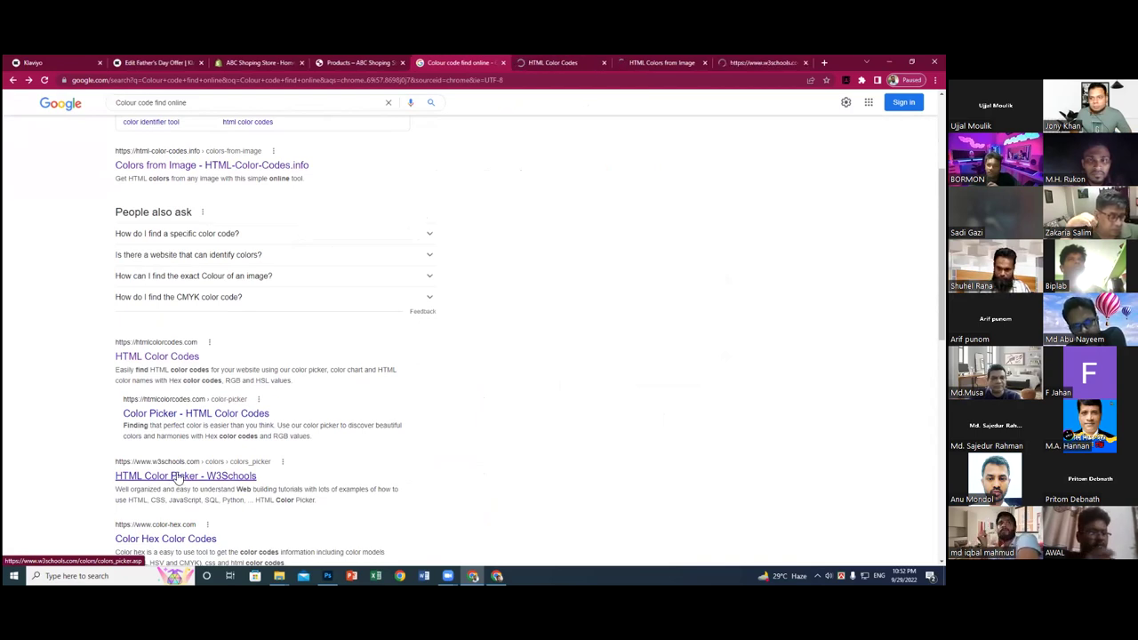
- Look over the HTML Color Codes site, then bring up the Colors From Image page
left_click(552, 62)
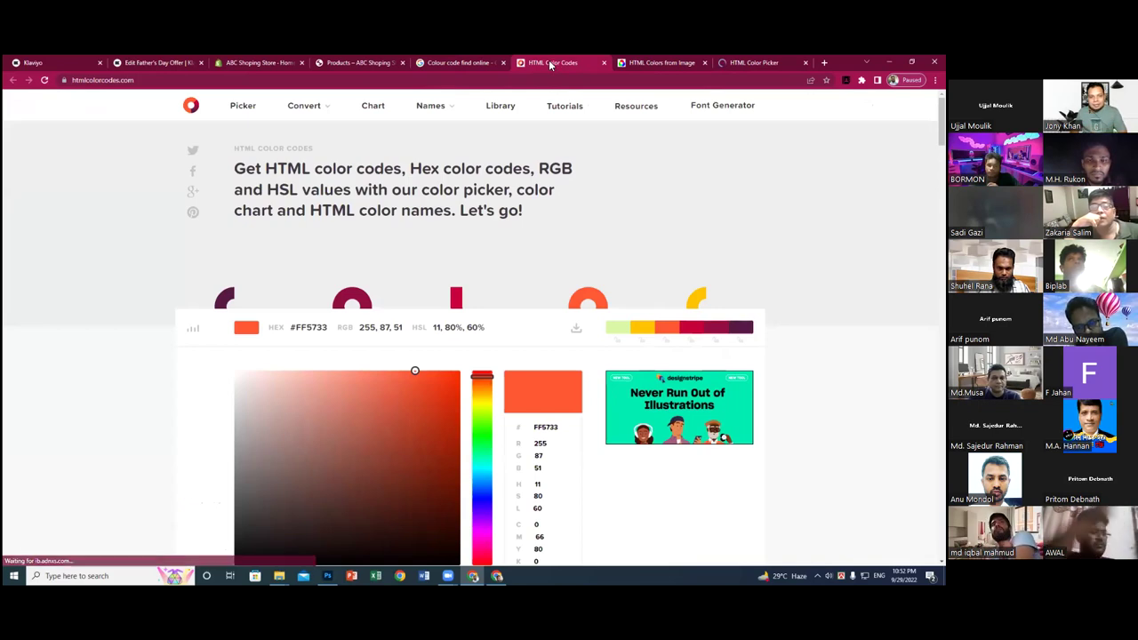
scroll(501, 165, "down", 1)
scroll(500, 164, "down", 3)
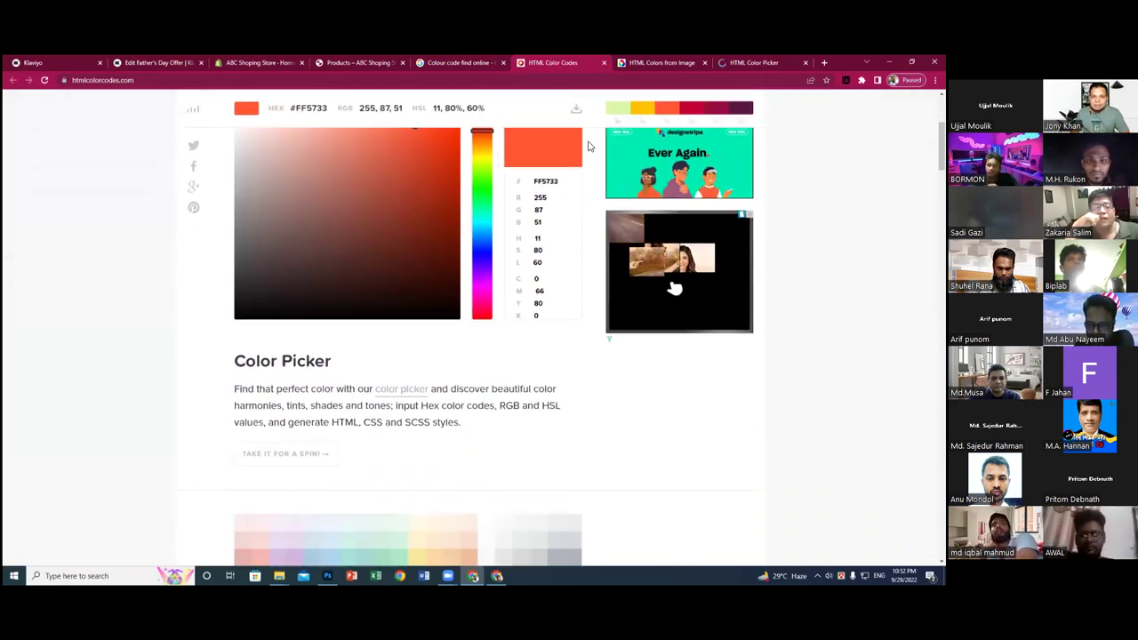
left_click(660, 62)
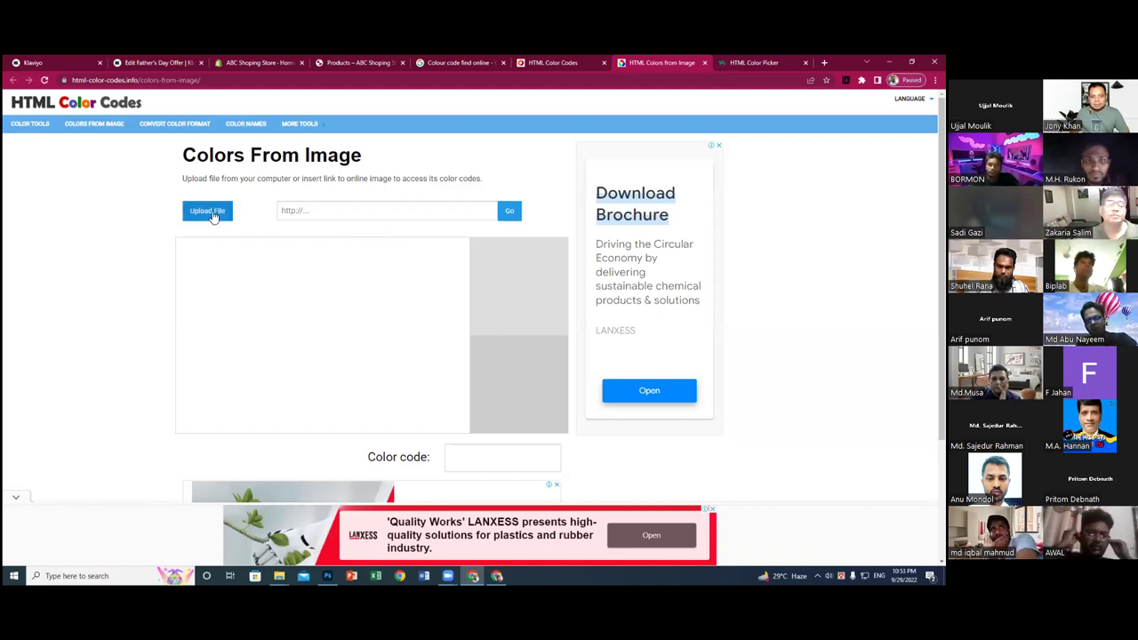
- Start an image upload and search the Downloads, Desktop, Pictures, Videos and Music folders
left_click(207, 211)
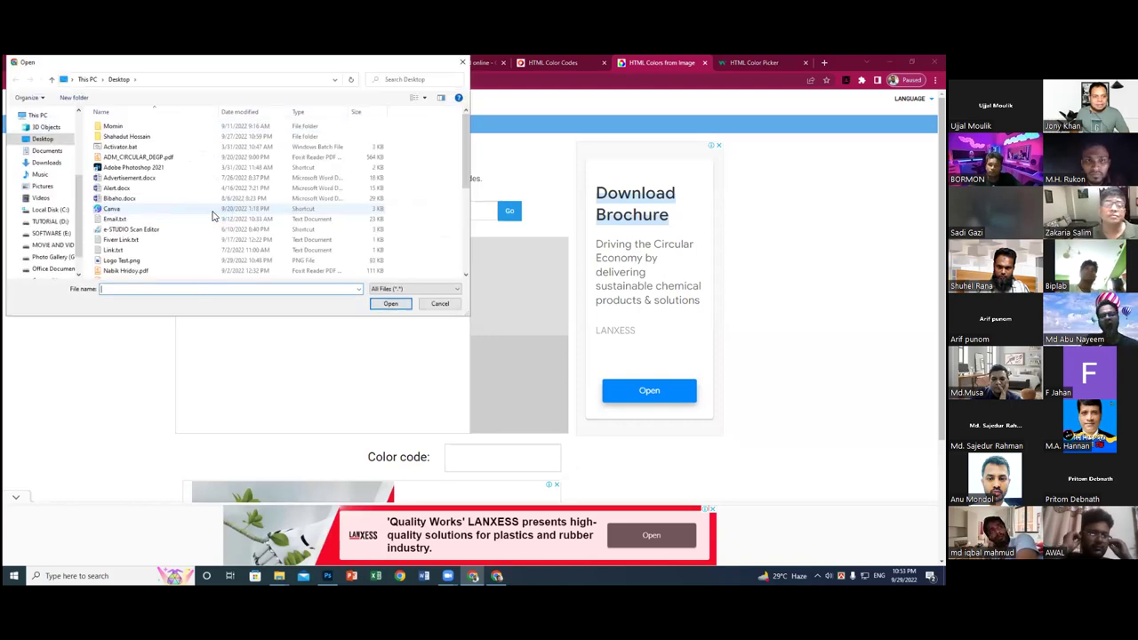
left_click(46, 163)
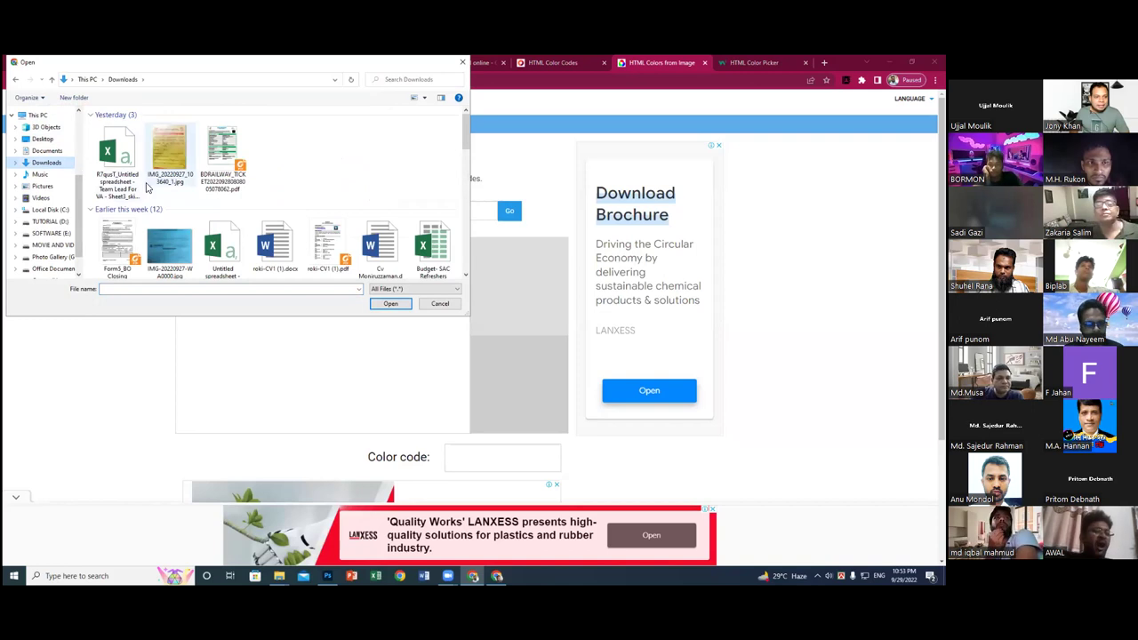
scroll(198, 187, "down", 3)
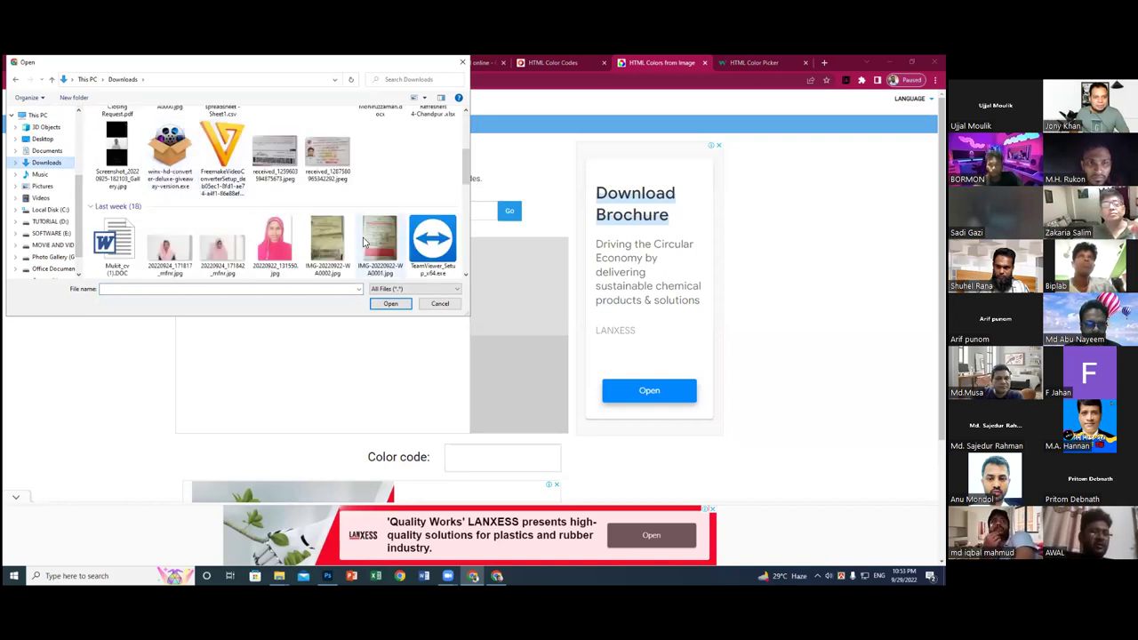
scroll(336, 240, "down", 2)
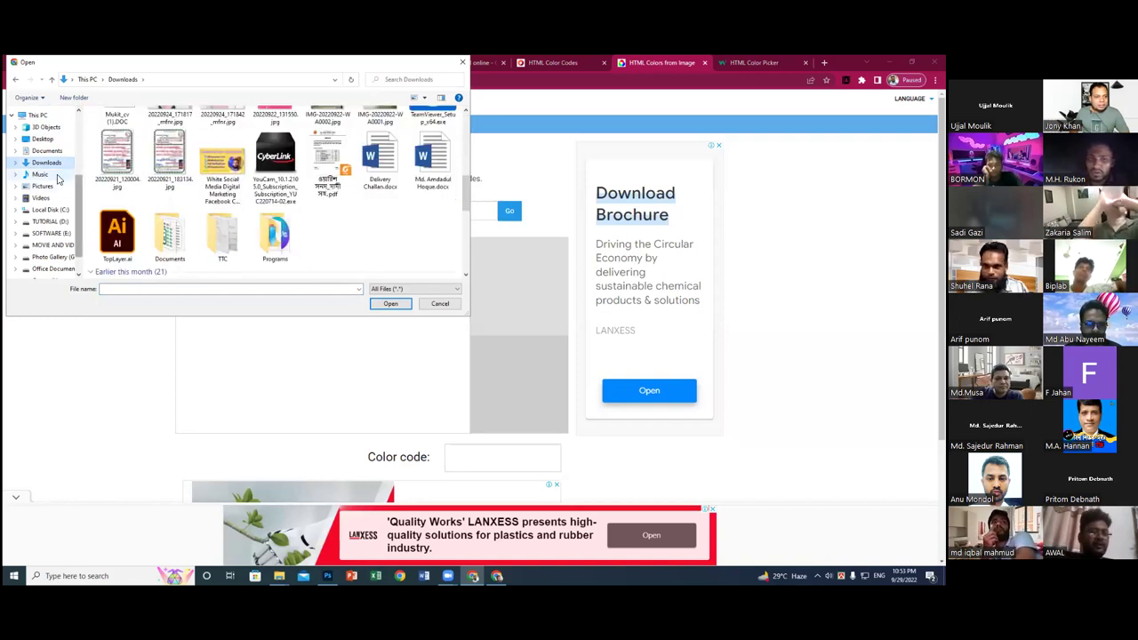
left_click(47, 140)
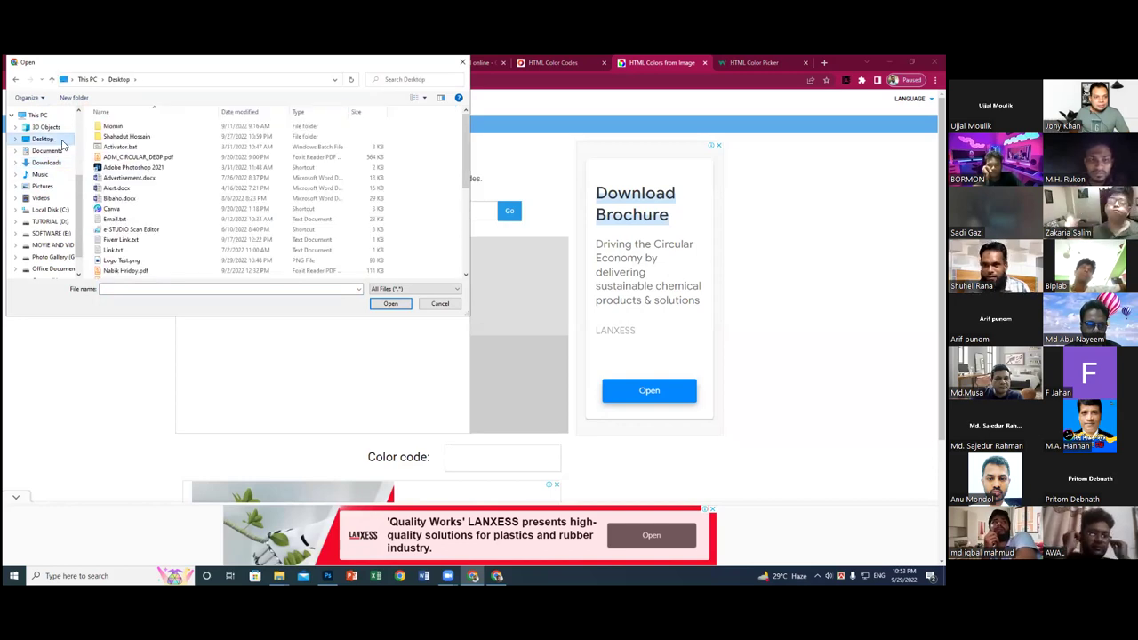
scroll(194, 173, "down", 2)
scroll(192, 180, "down", 1)
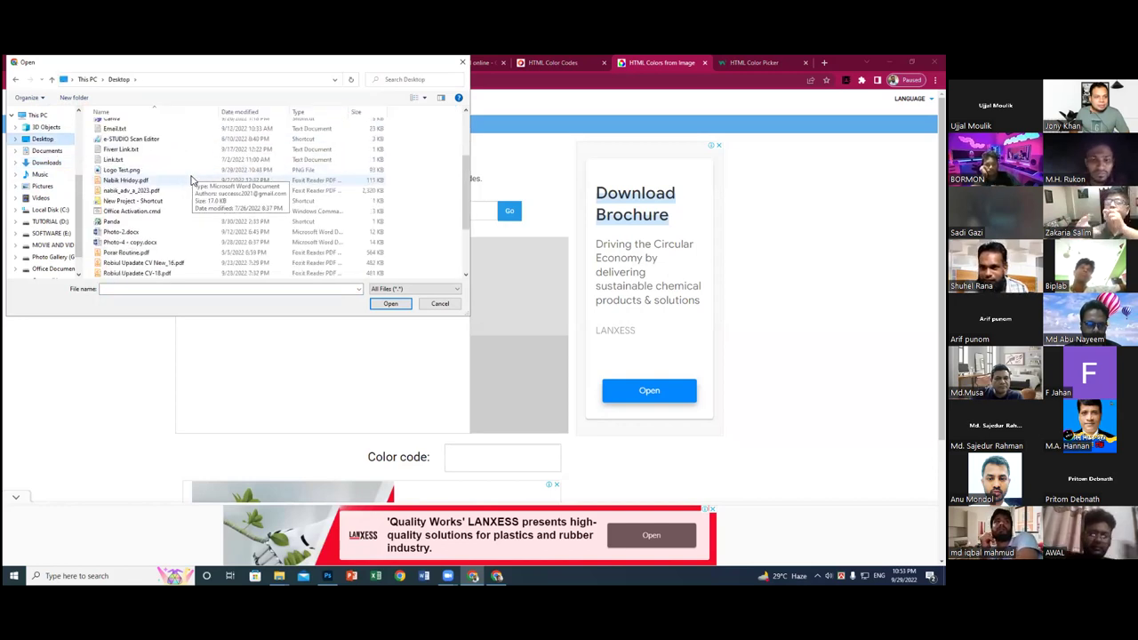
scroll(191, 182, "down", 2)
scroll(191, 183, "down", 1)
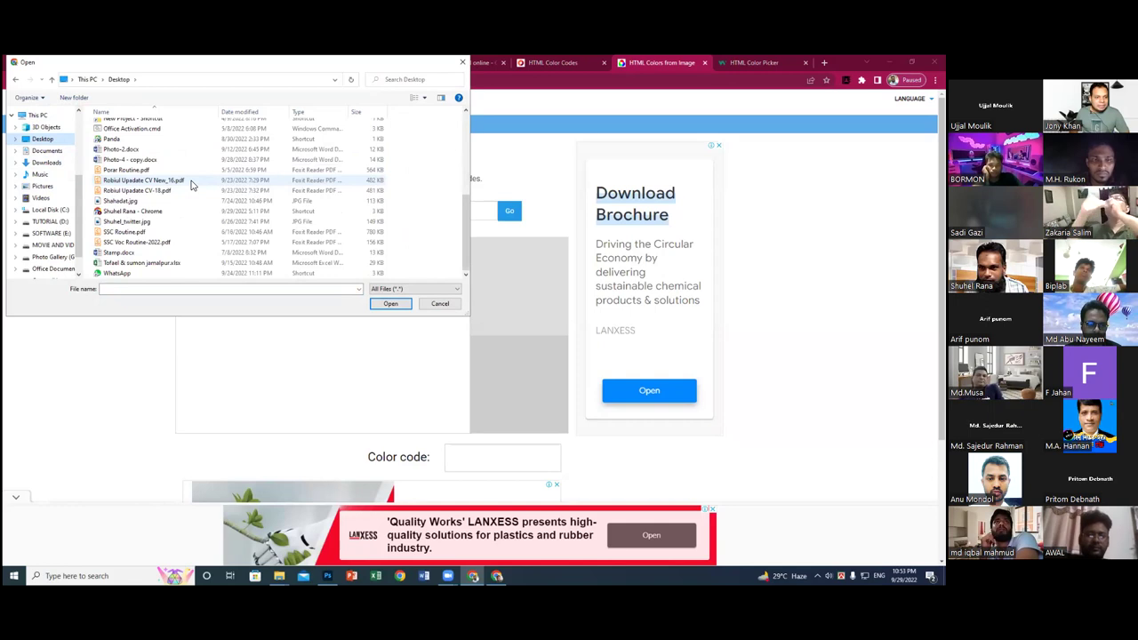
left_click(42, 189)
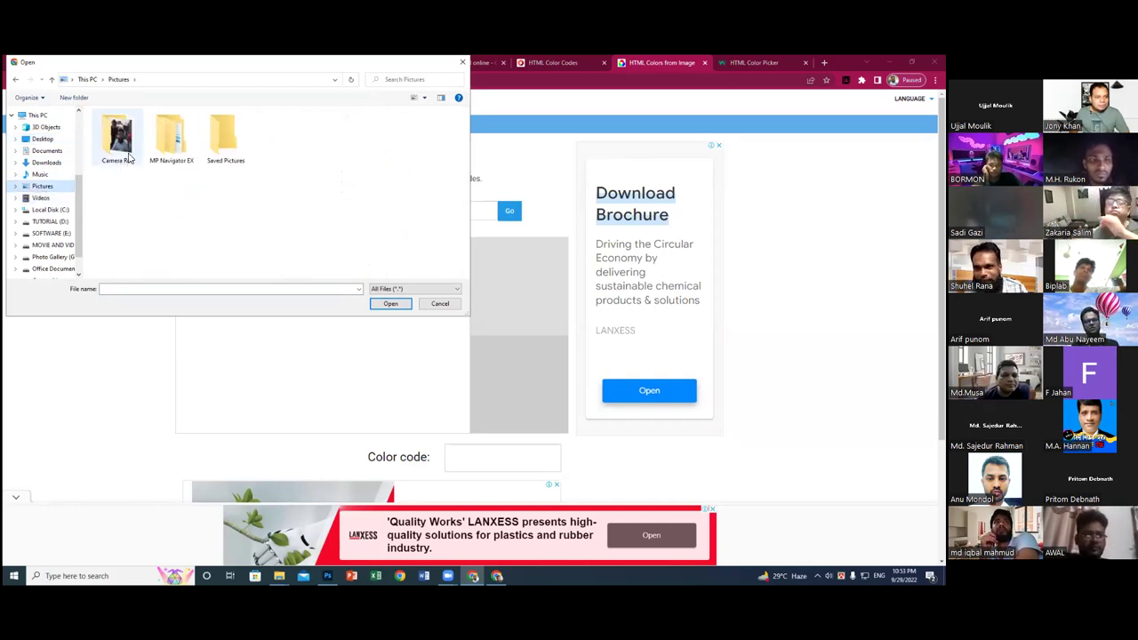
left_click(55, 198)
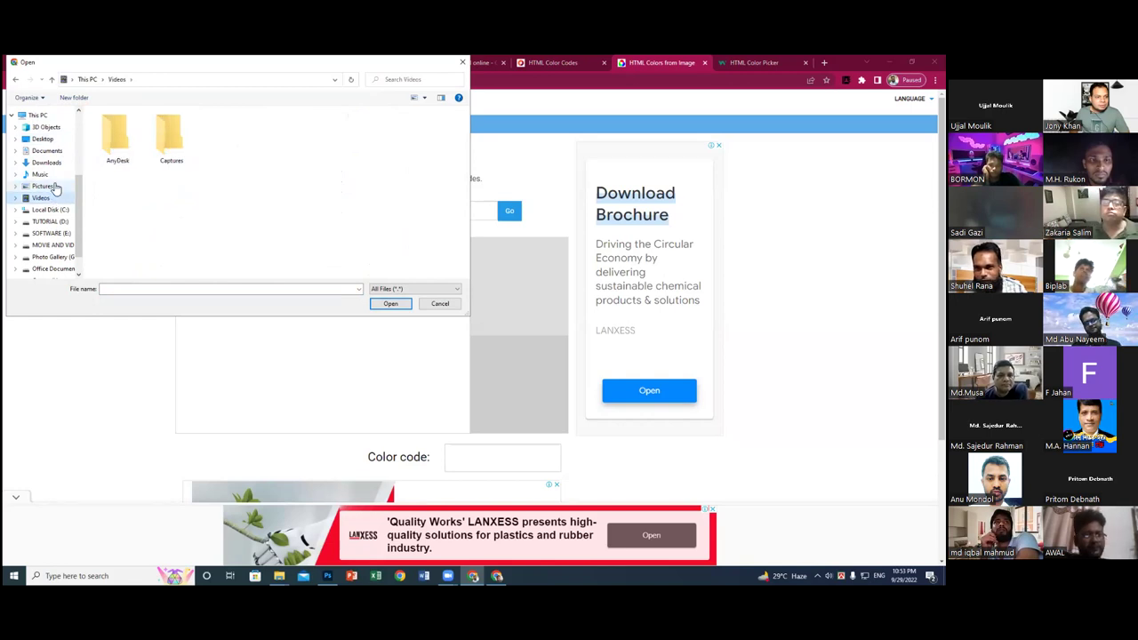
left_click(53, 185)
left_click(41, 174)
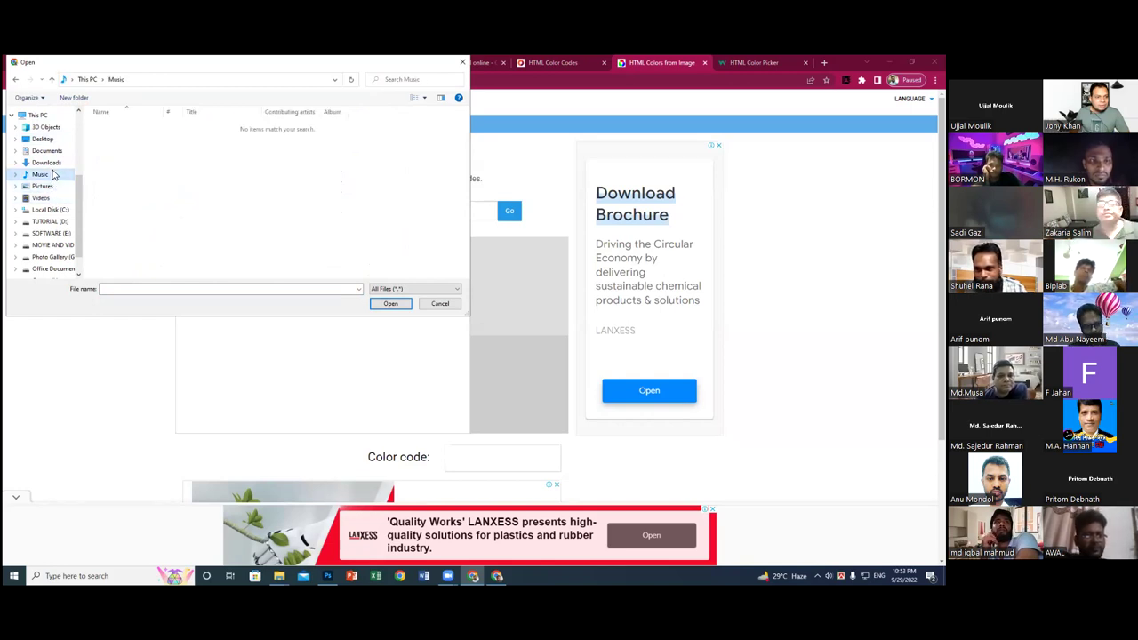
- Upload IMG_20220927_103640_1.jpg from Downloads and sample its beige colour, #D9C391
left_click(46, 162)
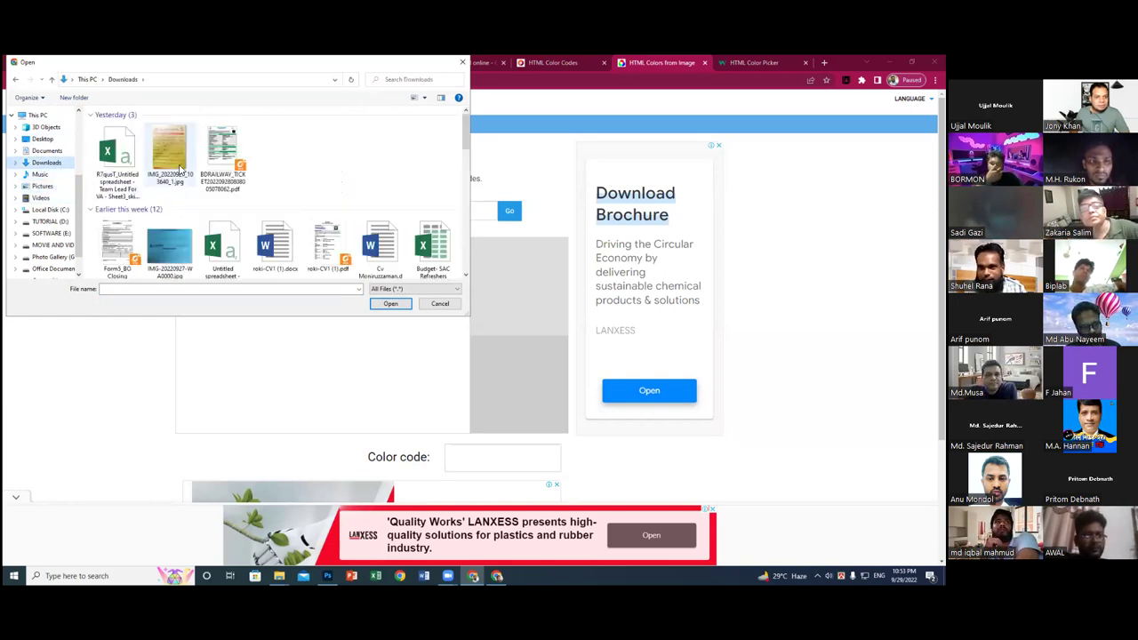
left_click(176, 165)
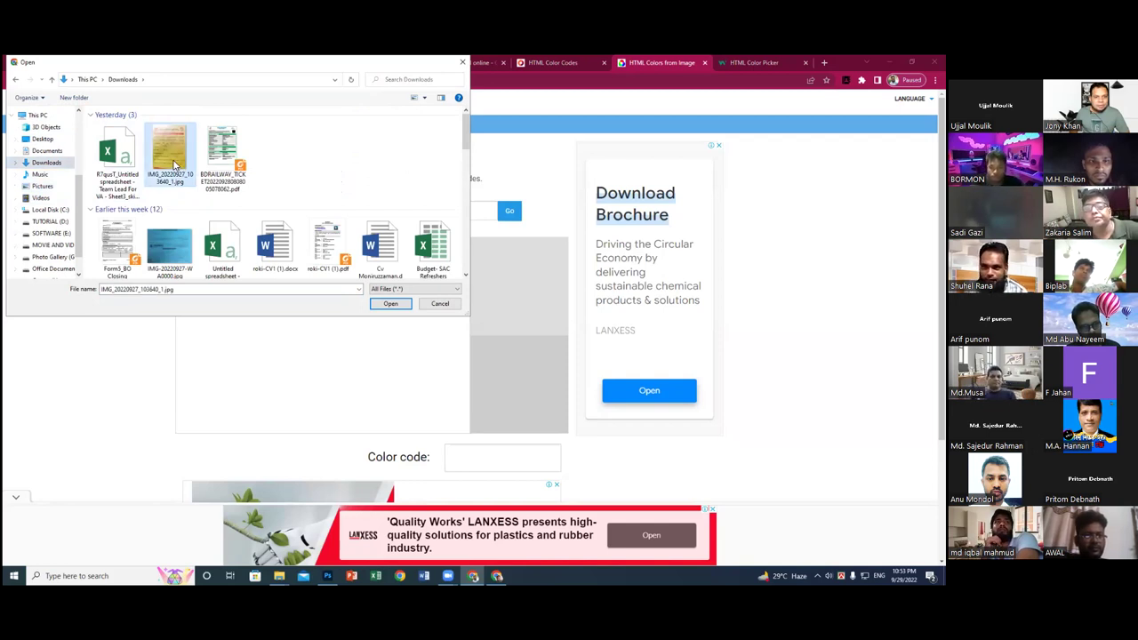
left_click(390, 303)
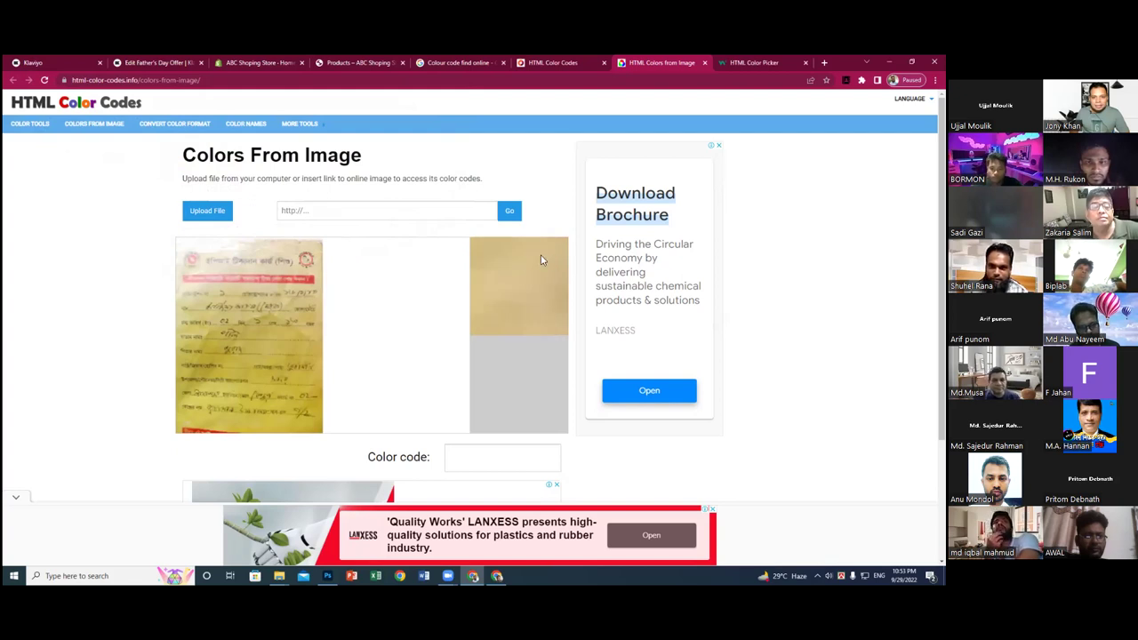
left_click(519, 271)
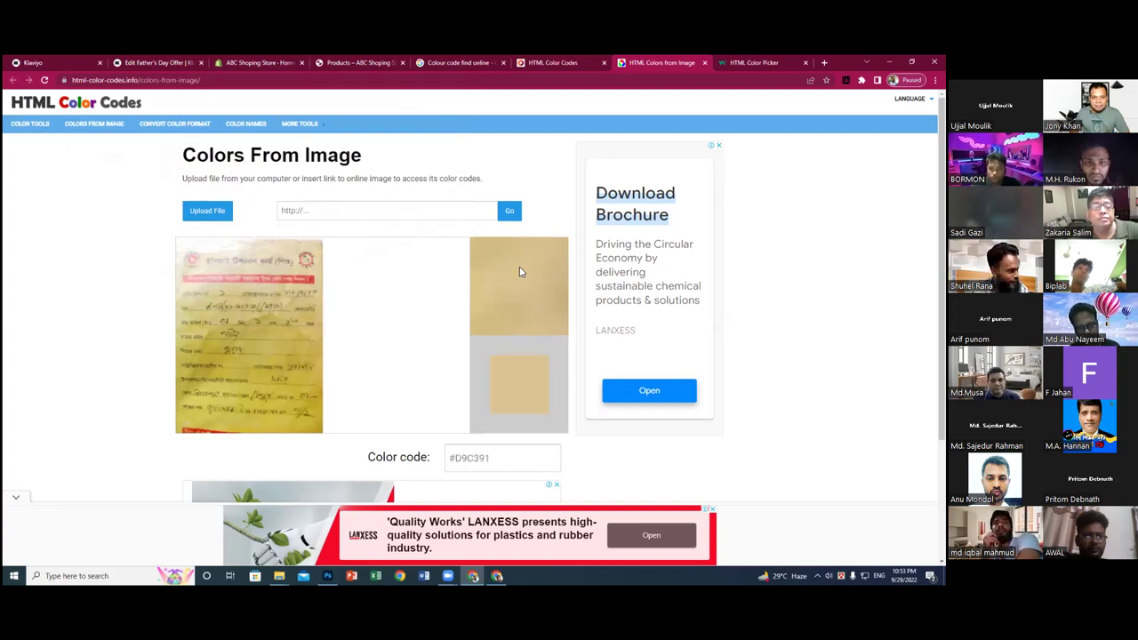
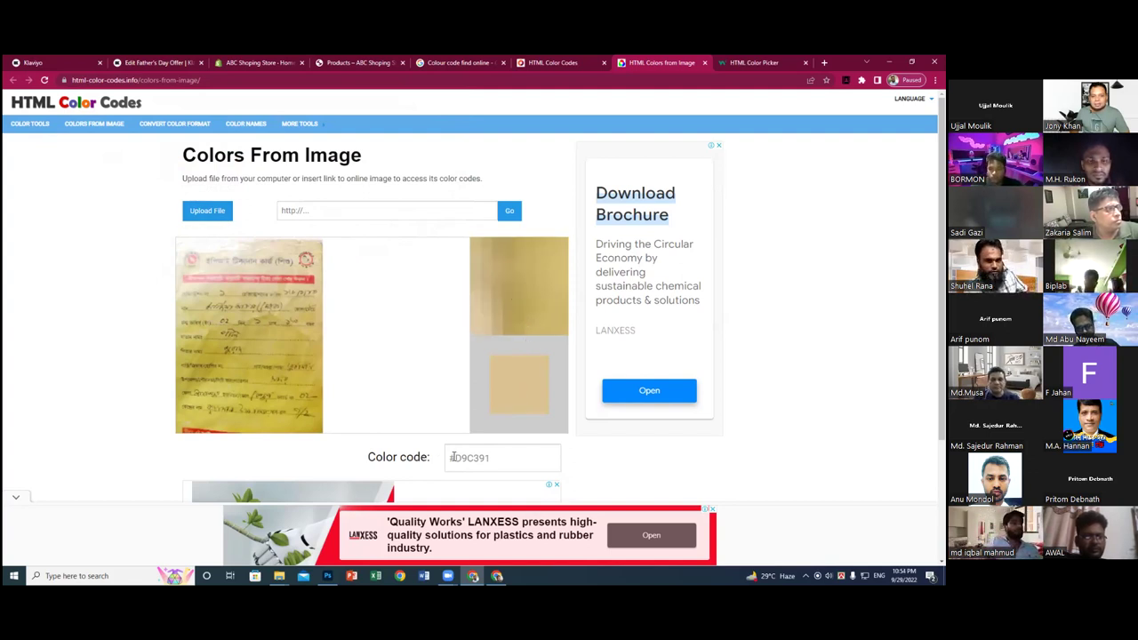
- Copy the sampled colour code #D9C391 and go back to the Father's Day Offer email
left_click_drag(453, 457, 487, 458)
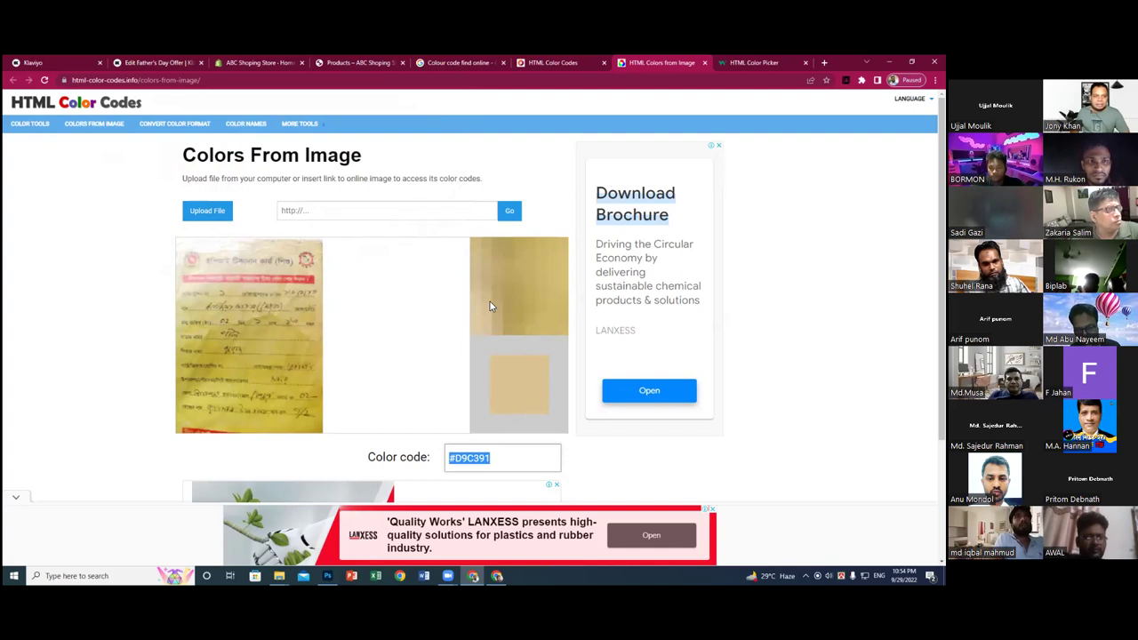
left_click(226, 107)
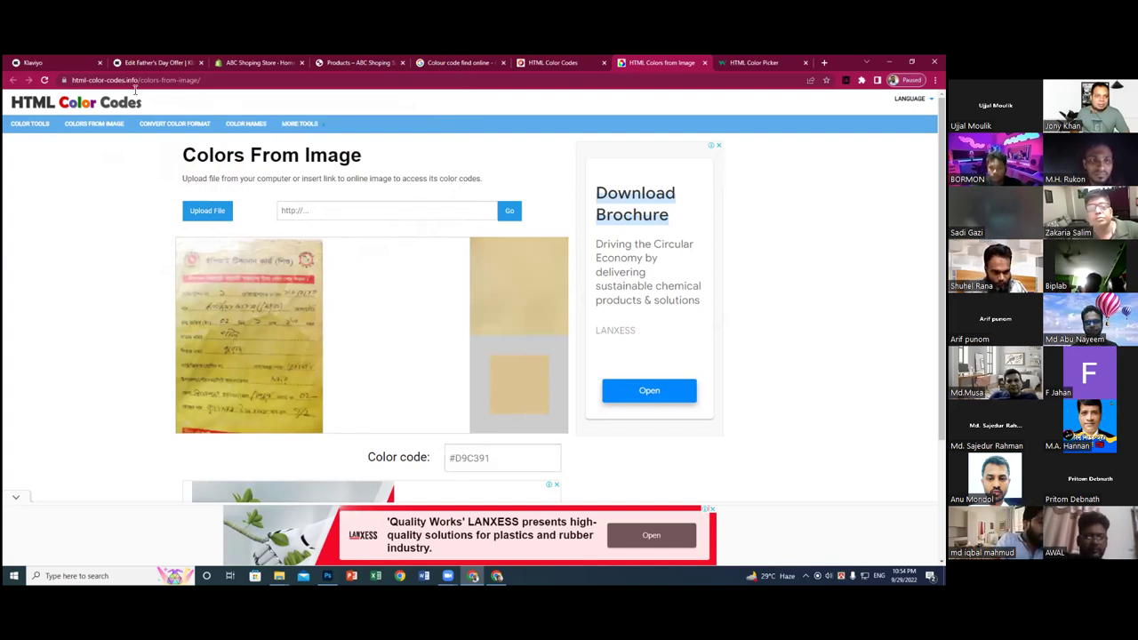
left_click(161, 63)
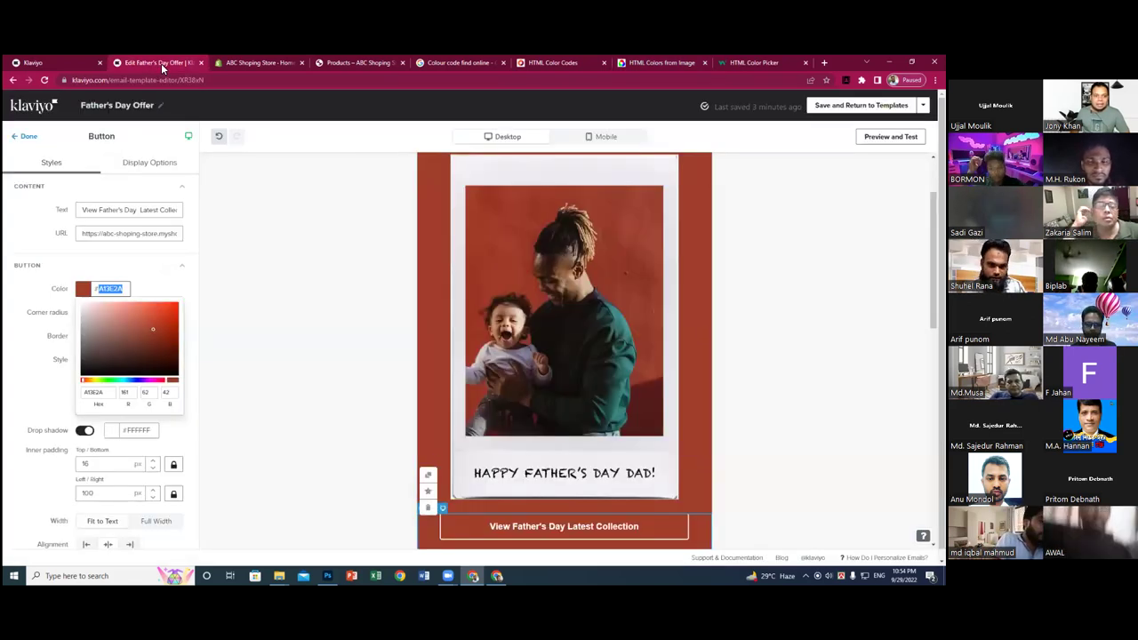
- Change the View Father's Day Latest Collection button from rust red to near-black #21211A
left_click(89, 382)
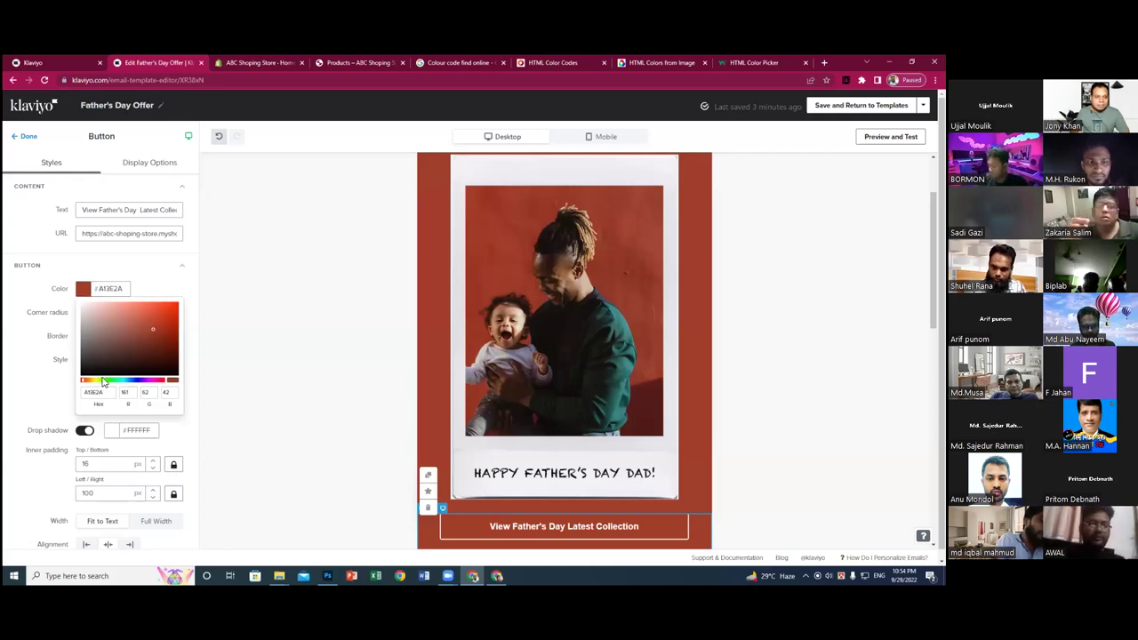
left_click(138, 333)
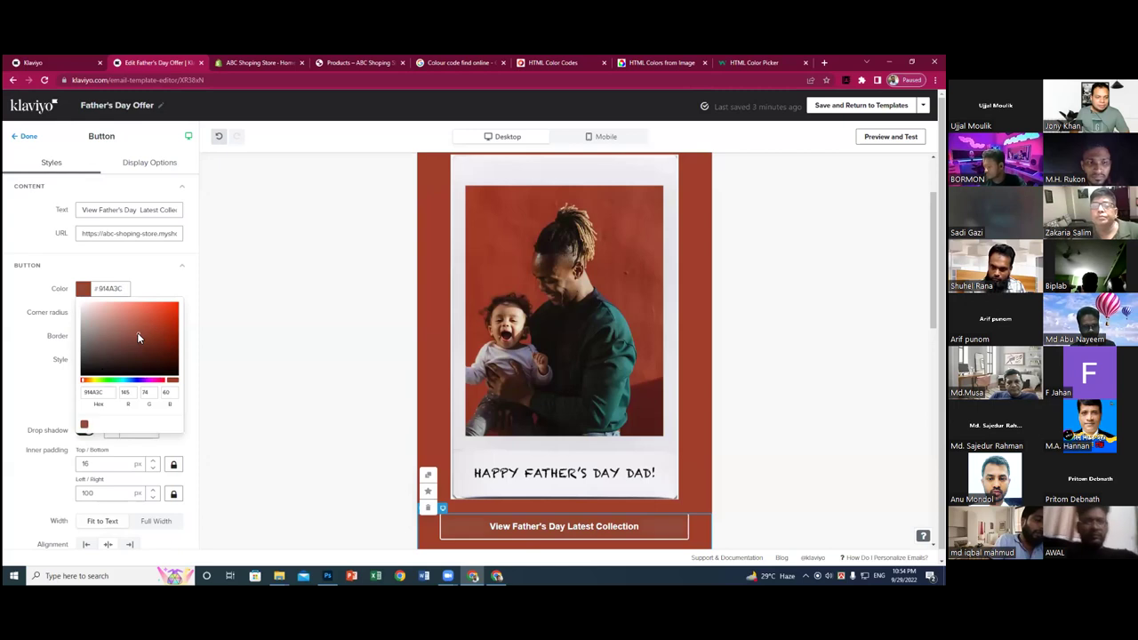
left_click(98, 382)
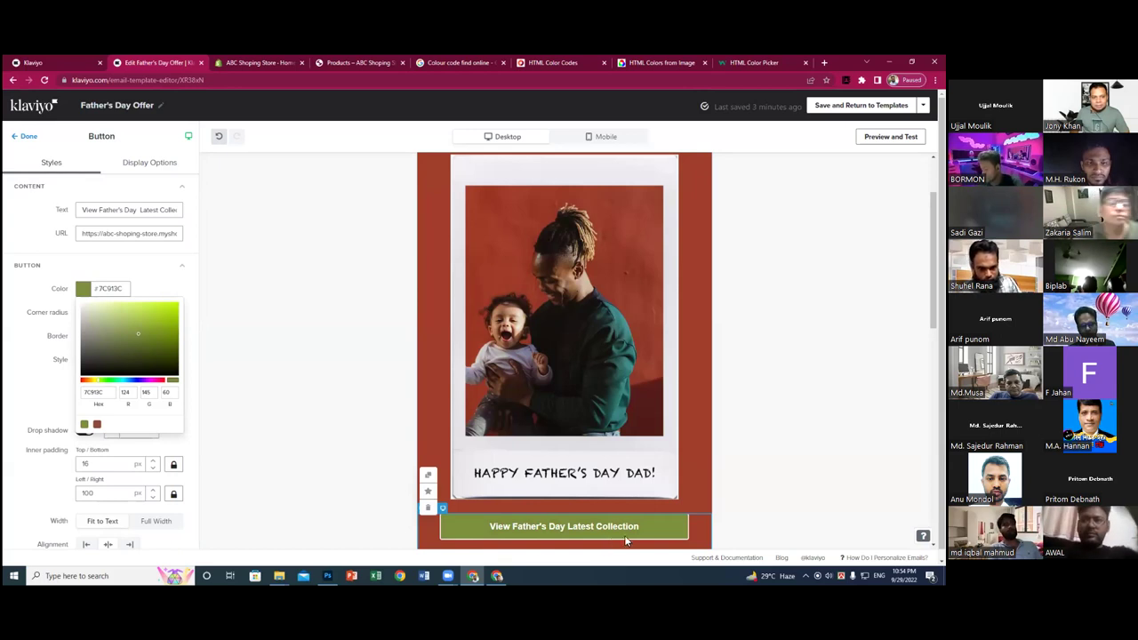
left_click_drag(137, 338, 139, 354)
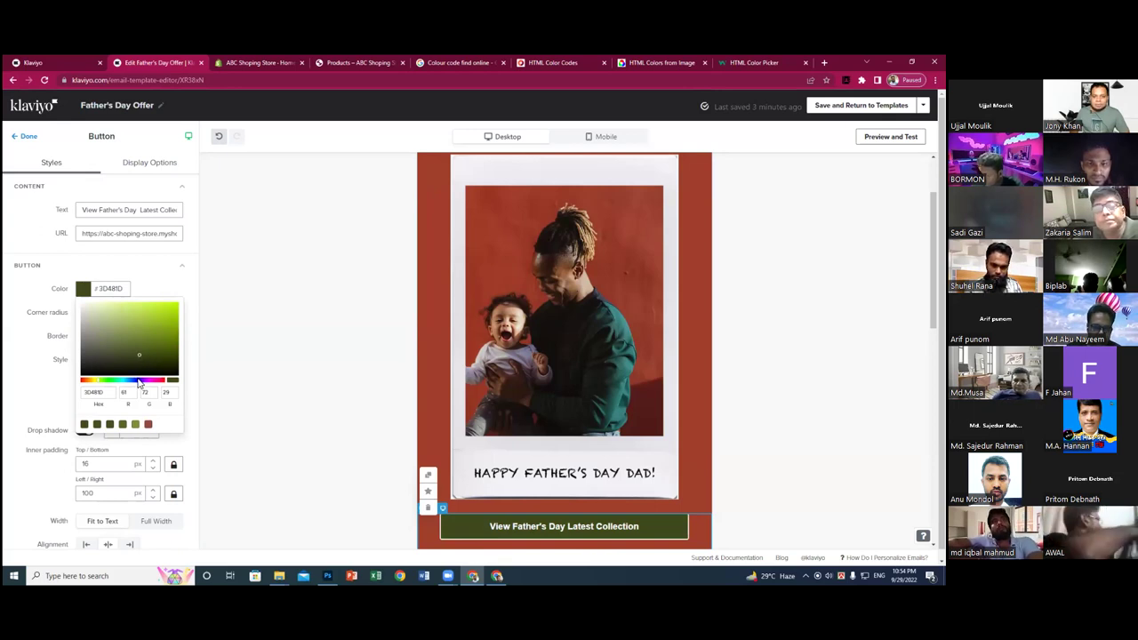
left_click(139, 384)
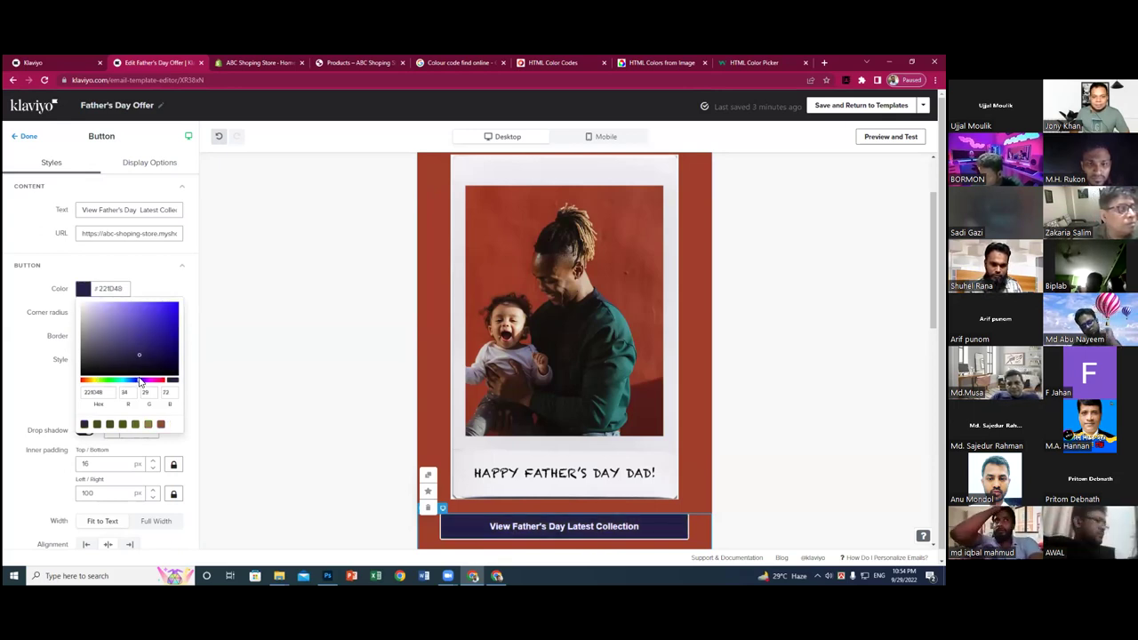
left_click(109, 359)
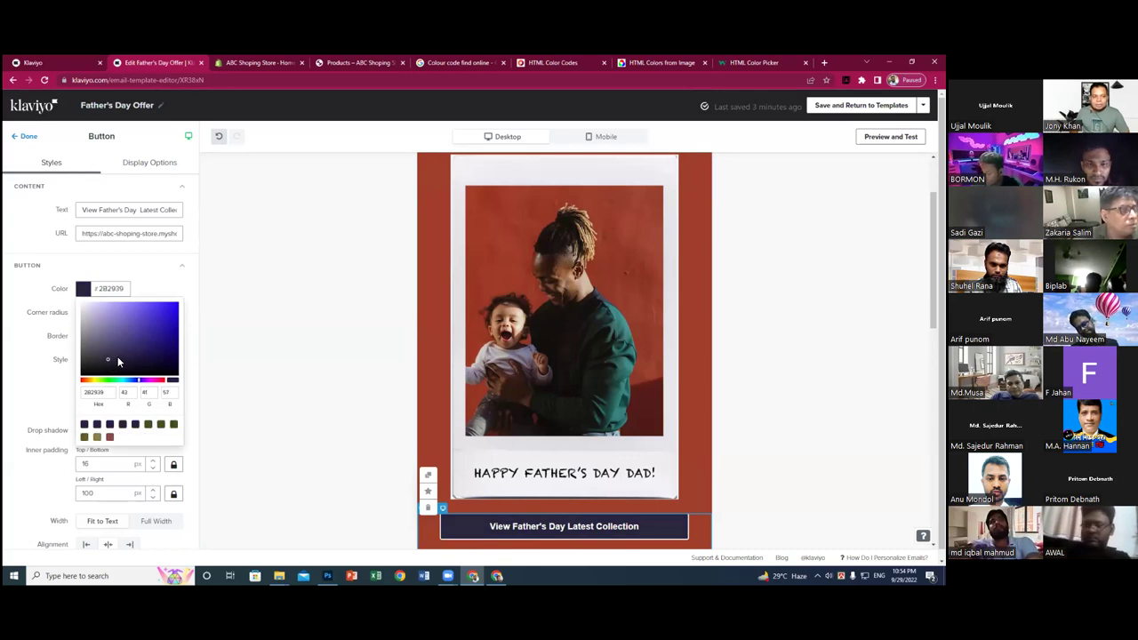
left_click(116, 381)
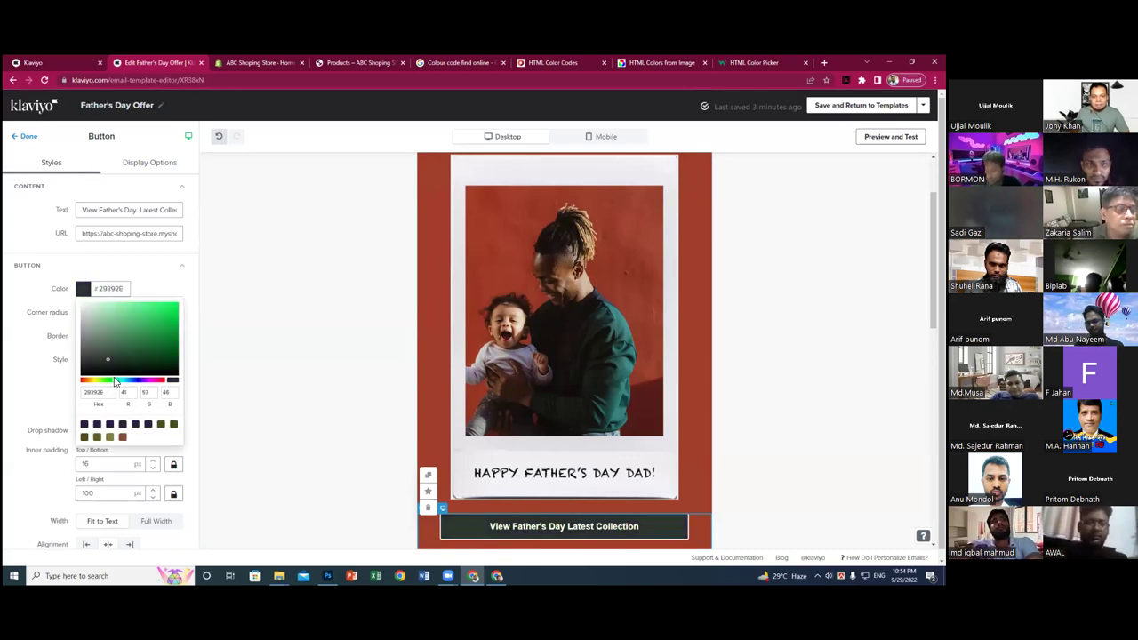
left_click(119, 380)
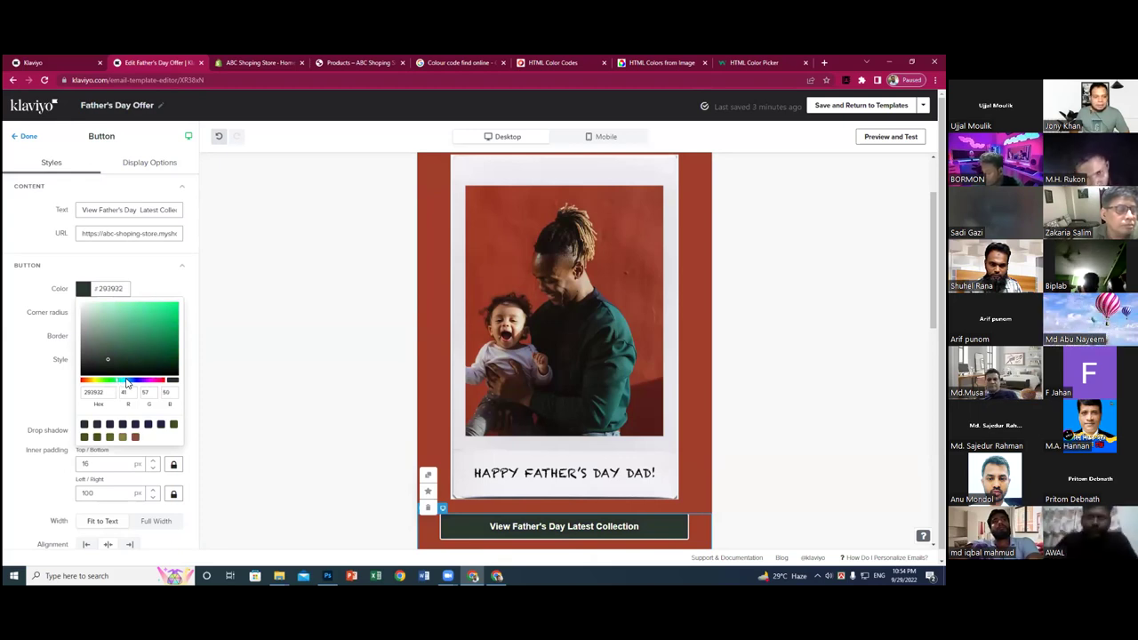
left_click(93, 381)
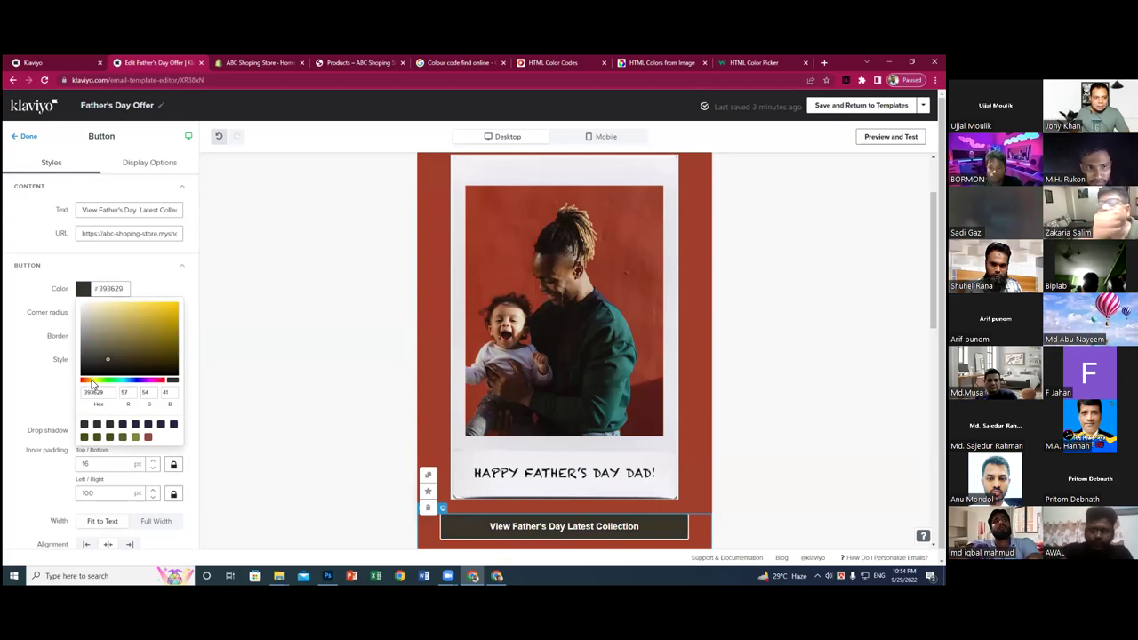
mouse_move(115, 355)
left_mouse_down()
mouse_move(129, 331)
mouse_move(98, 374)
left_mouse_up()
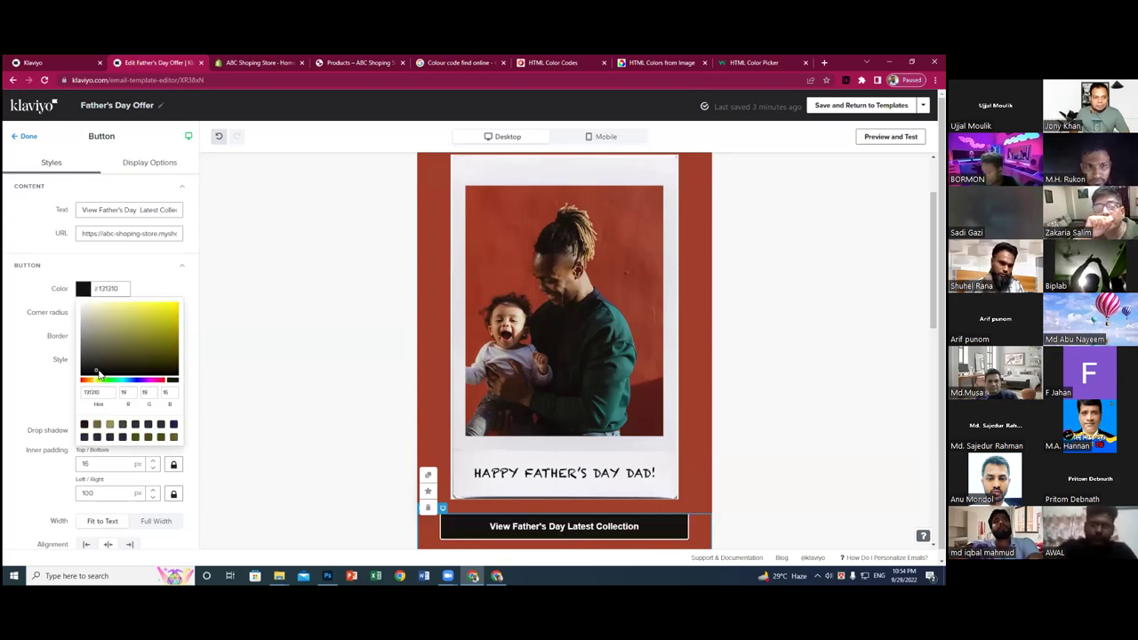
left_click(102, 366)
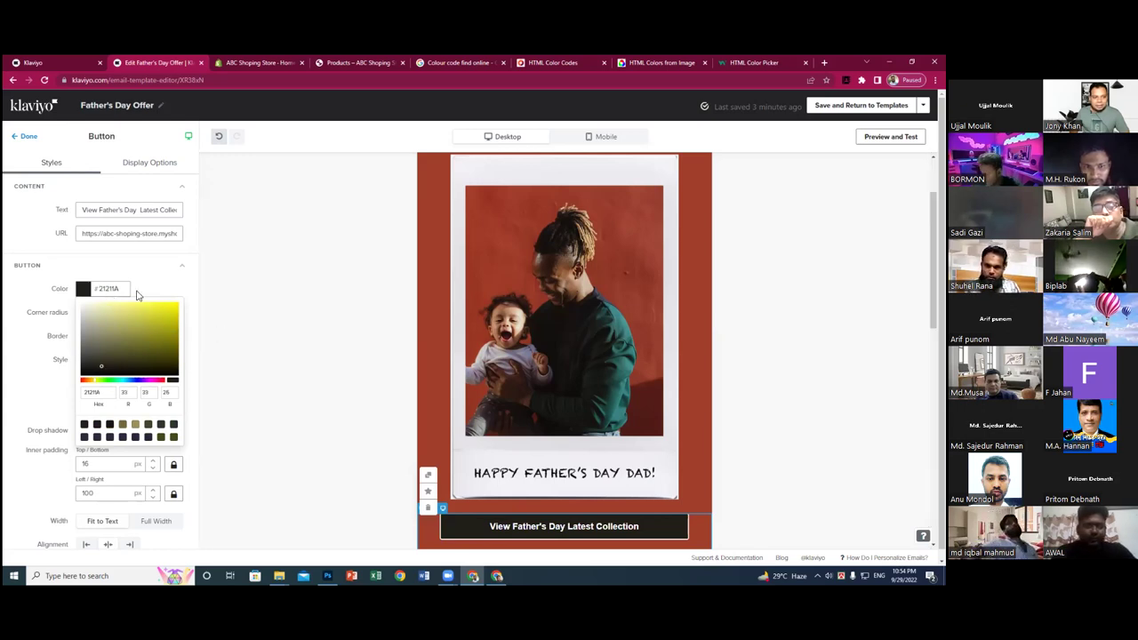
left_click(270, 360)
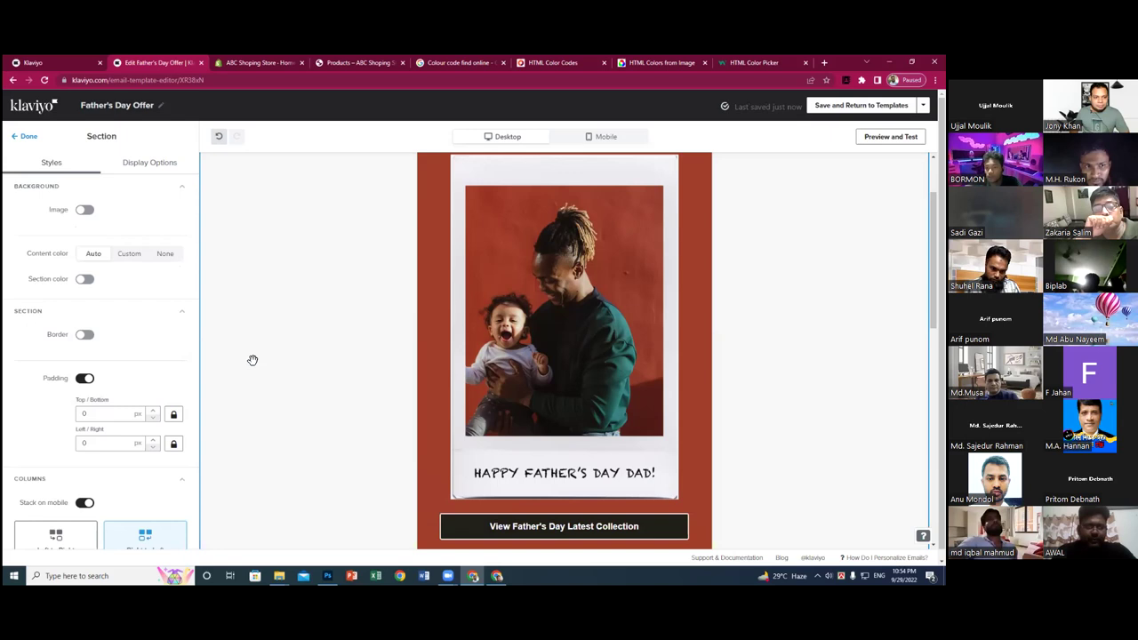
- Select the Father's Day photo block and switch on 'Full width on mobile' in its Block settings
left_click(28, 140)
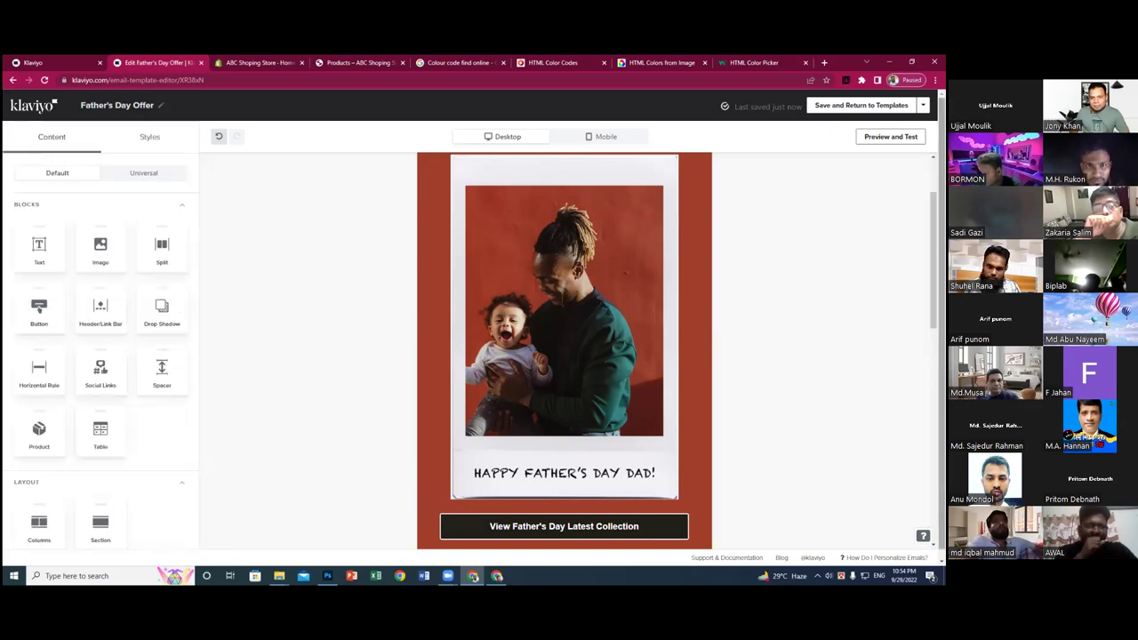
scroll(564, 356, "down", 1)
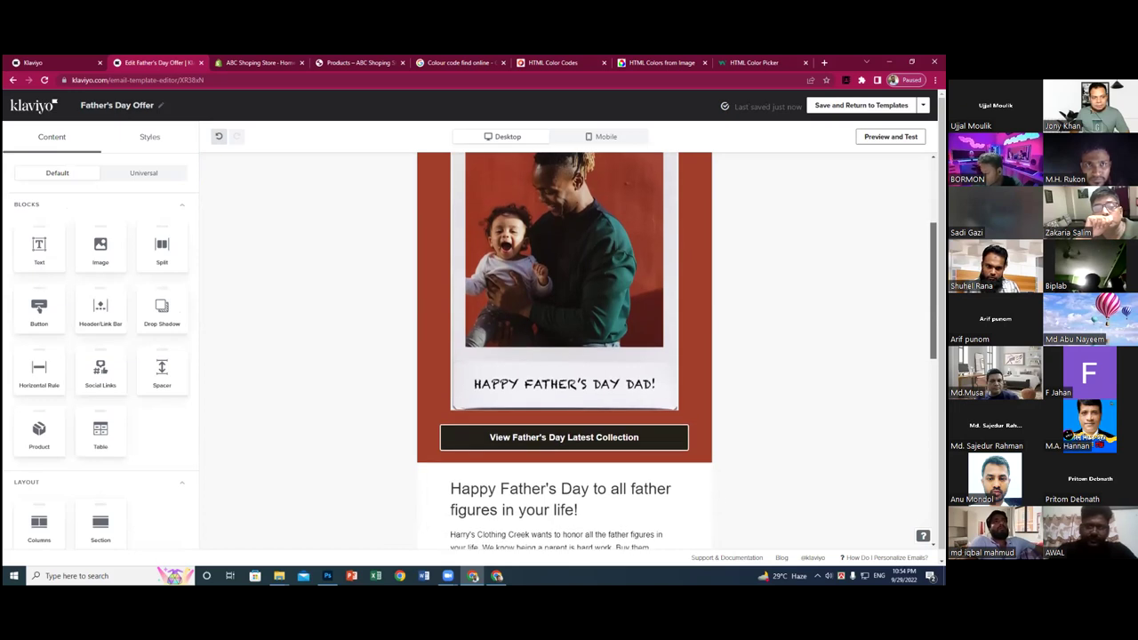
scroll(661, 257, "down", 1)
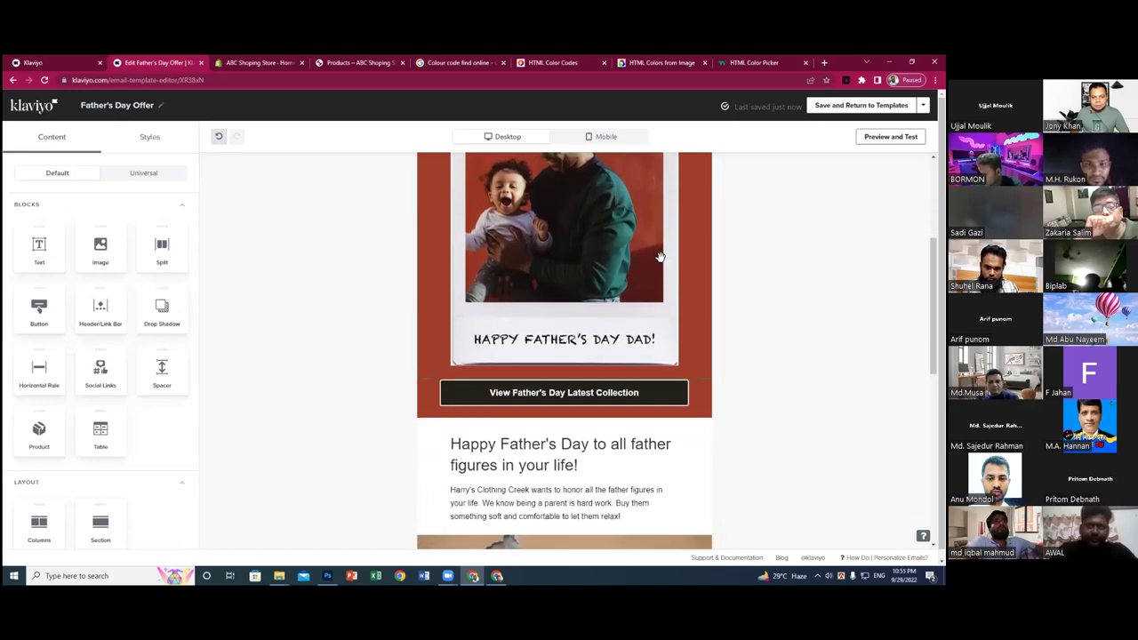
left_click(695, 255)
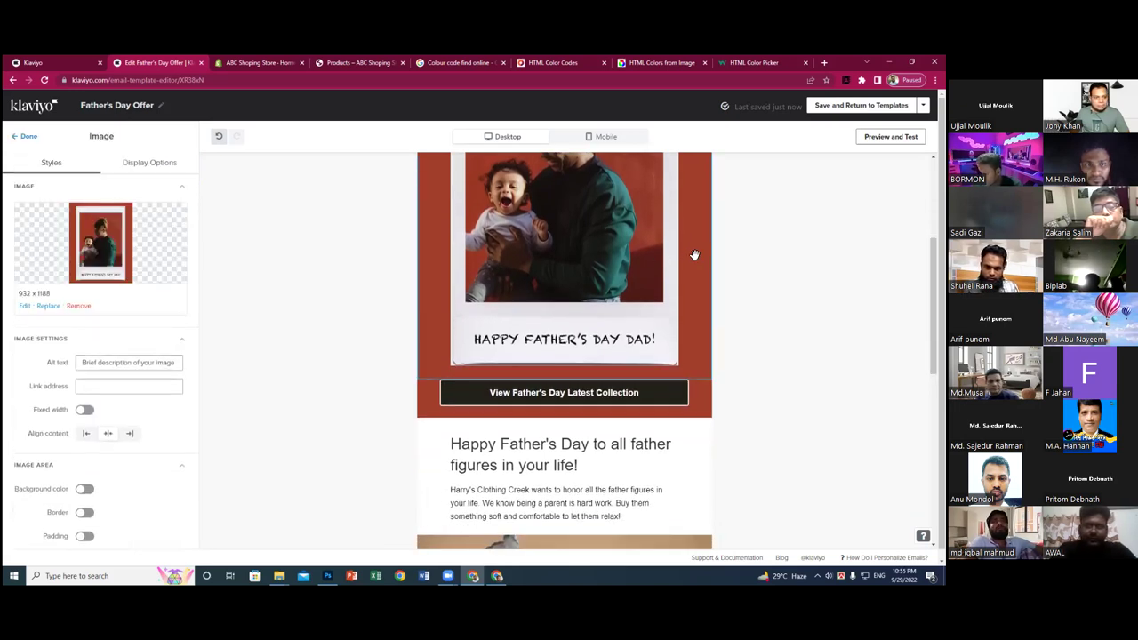
scroll(159, 343, "down", 1)
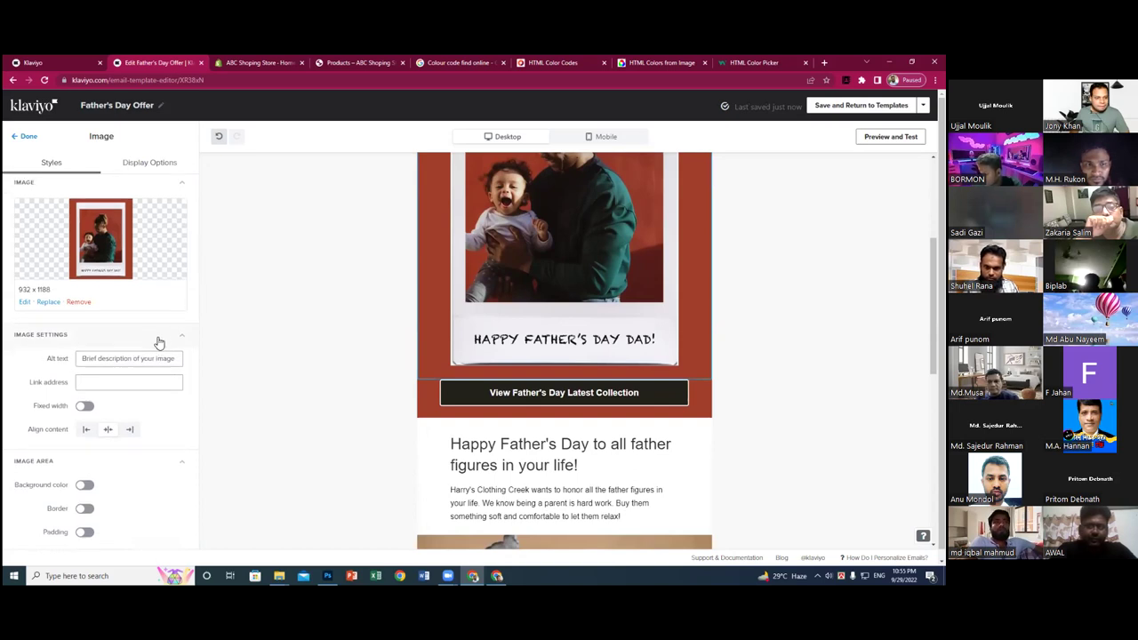
scroll(159, 344, "down", 3)
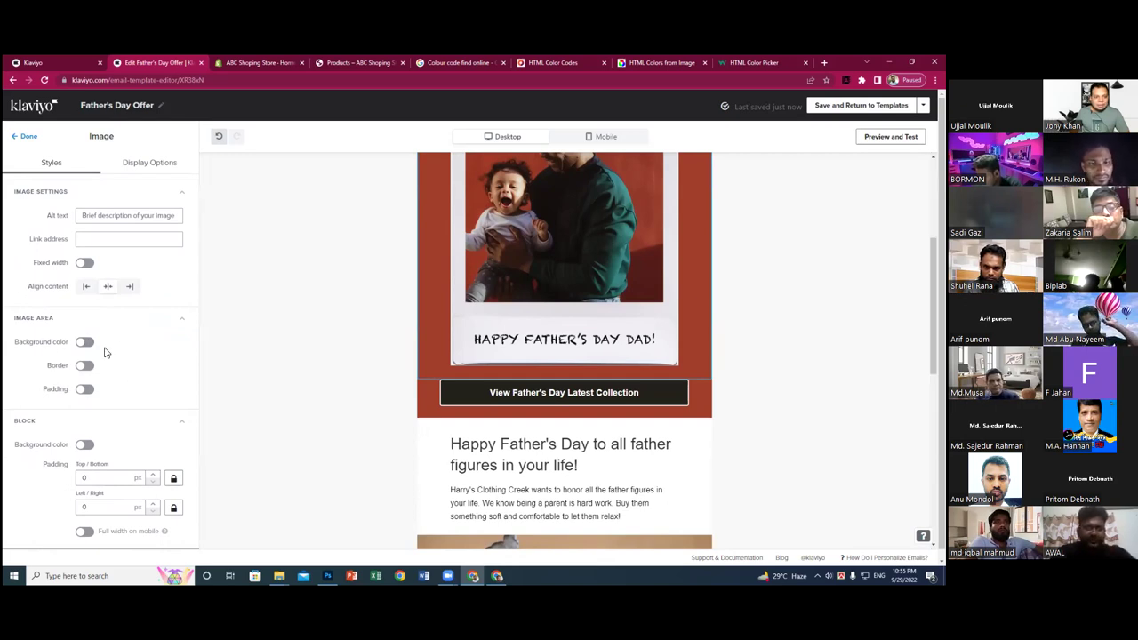
scroll(166, 388, "down", 1)
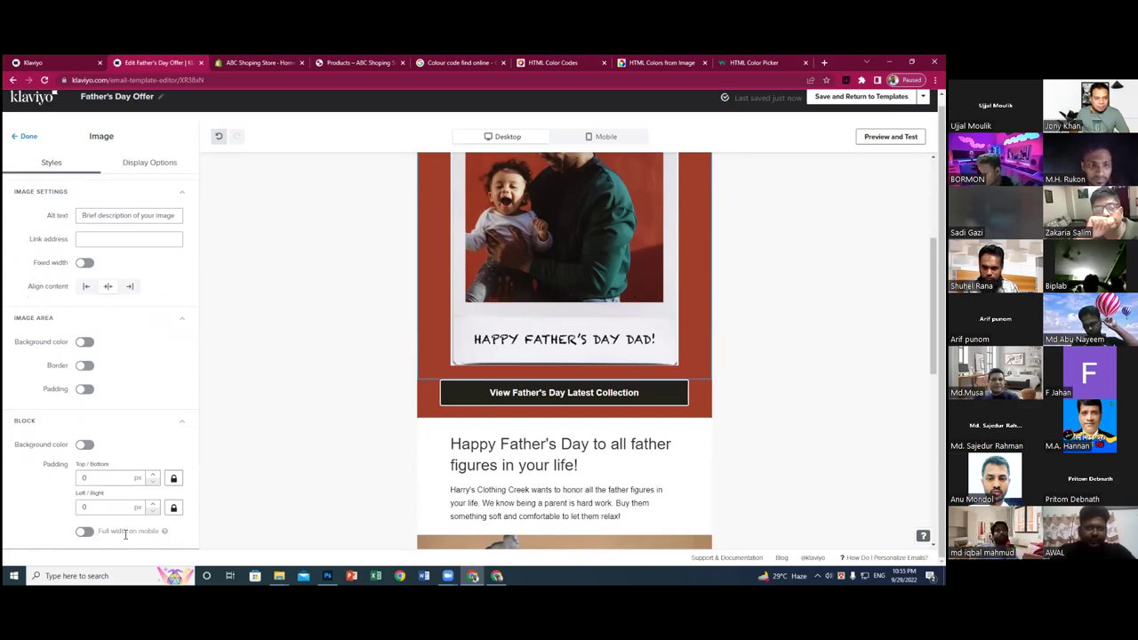
scroll(628, 317, "up", 2)
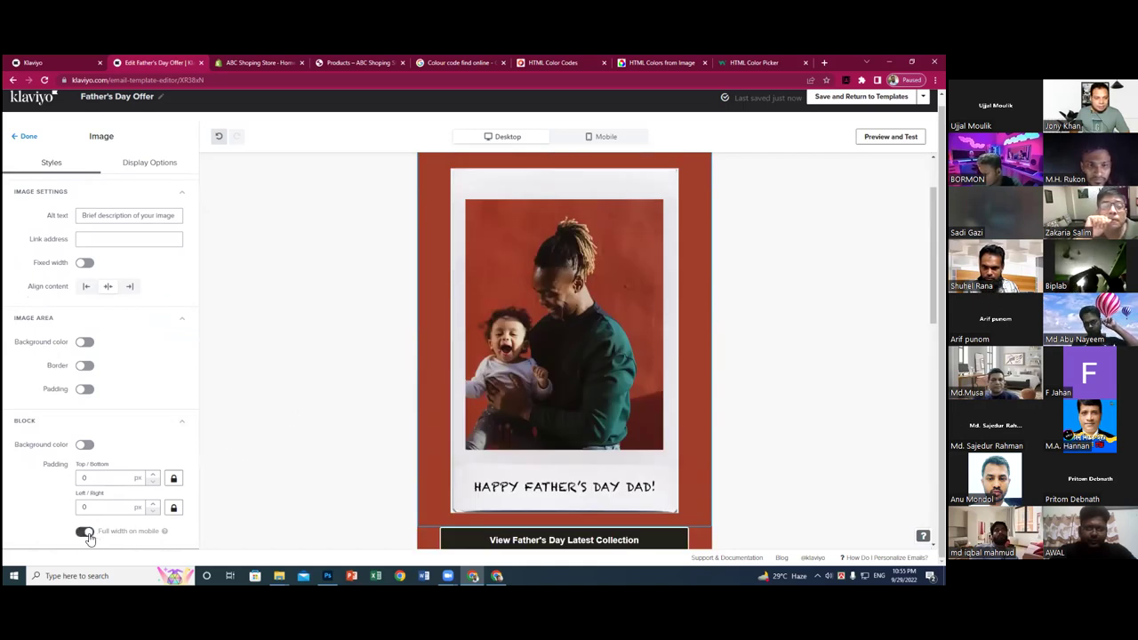
scroll(643, 383, "down", 4)
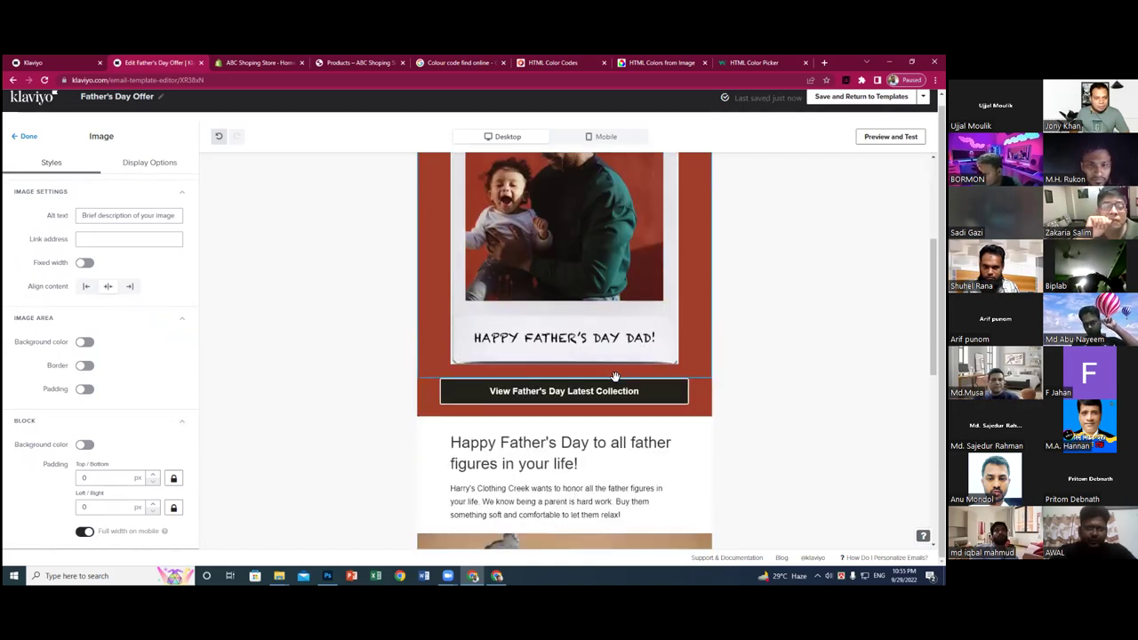
scroll(680, 285, "up", 3)
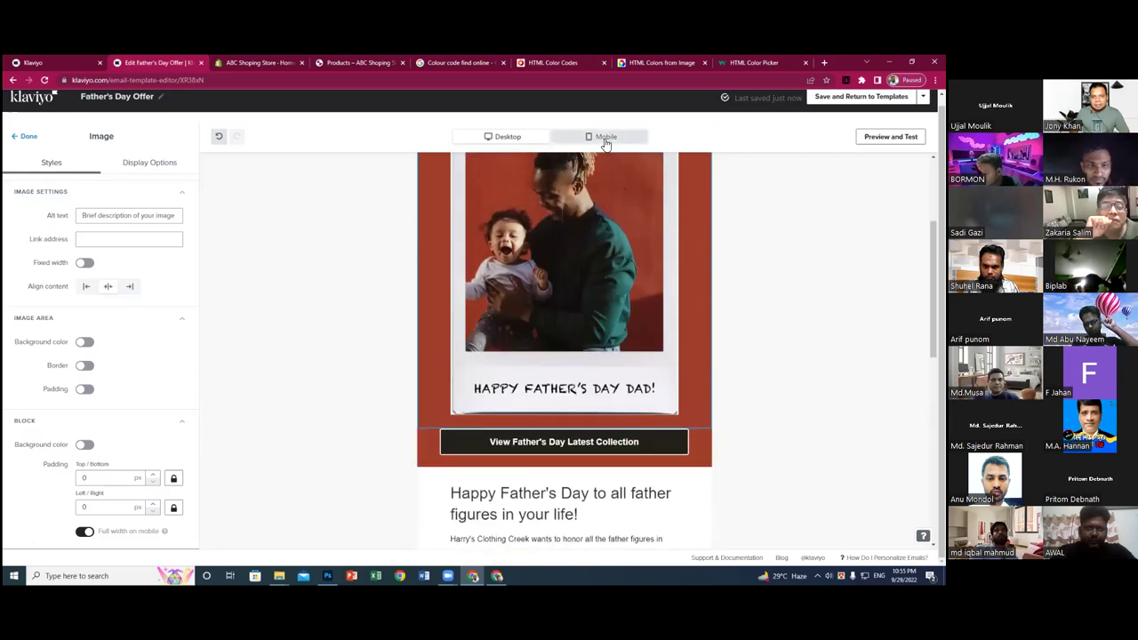
- Preview the email in mobile layout, toggling to desktop and back
left_click(605, 138)
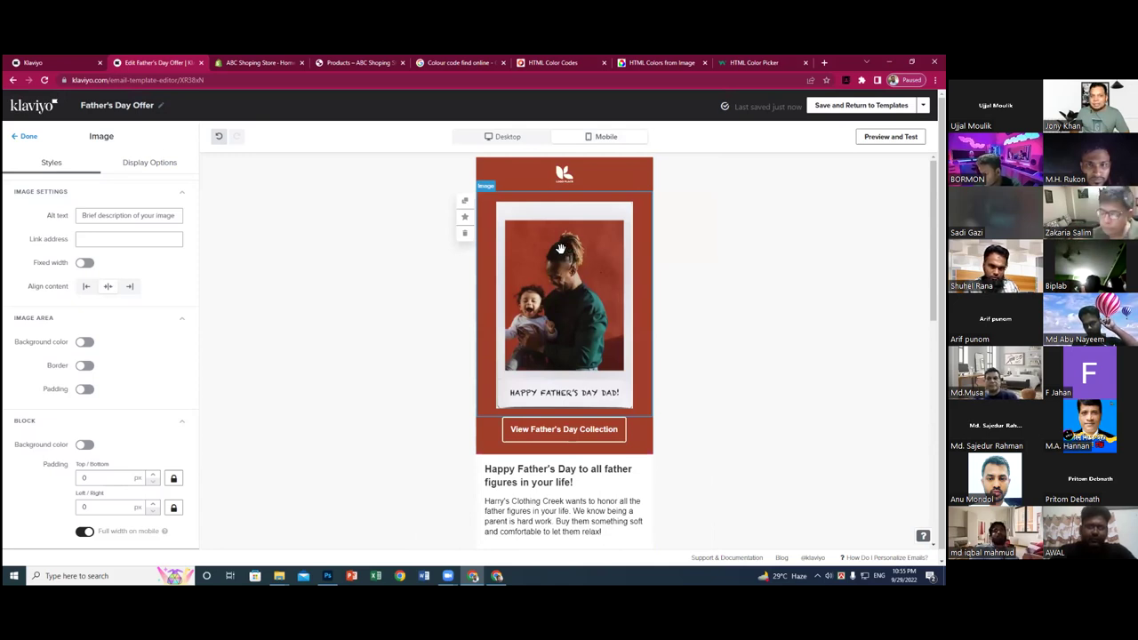
left_click(512, 137)
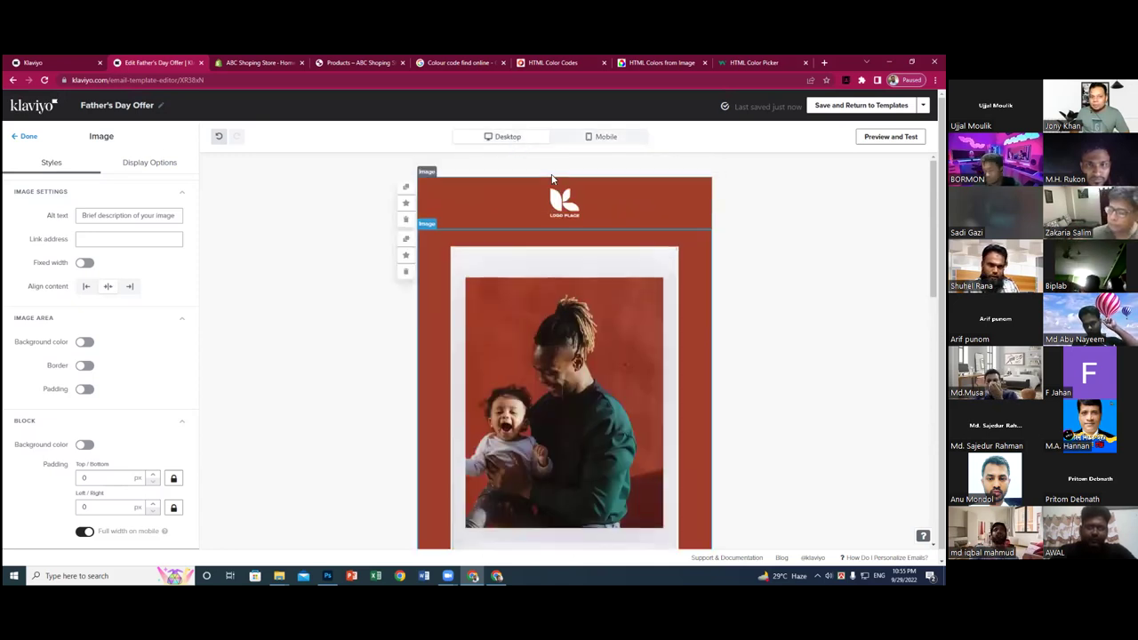
left_click(600, 137)
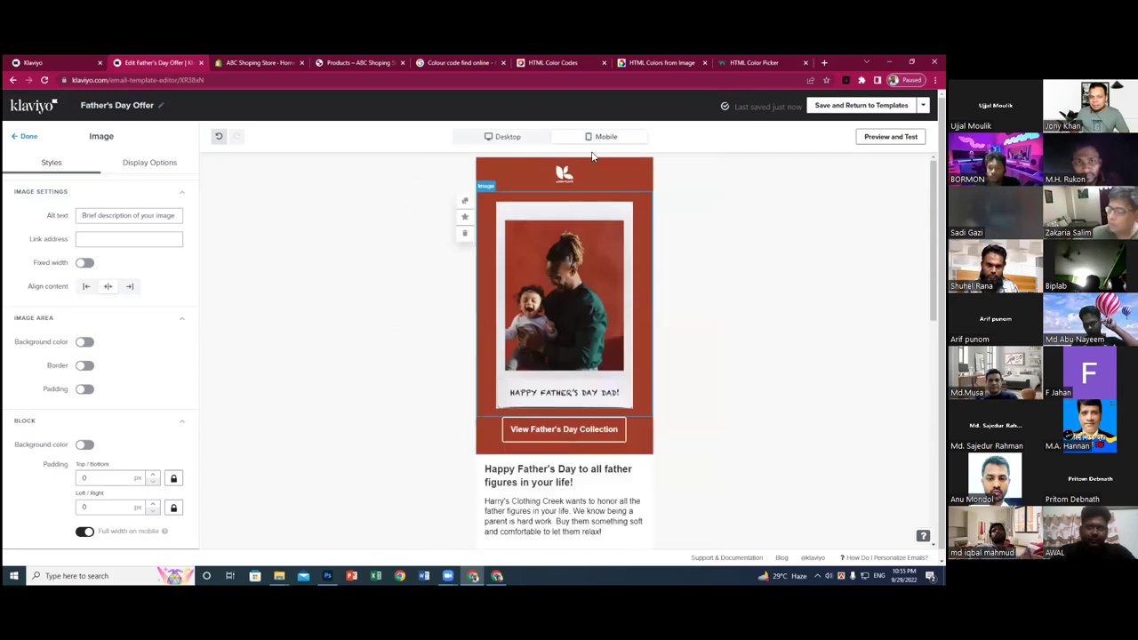
scroll(437, 284, "down", 2)
scroll(437, 284, "down", 3)
scroll(436, 285, "up", 2)
scroll(437, 284, "up", 3)
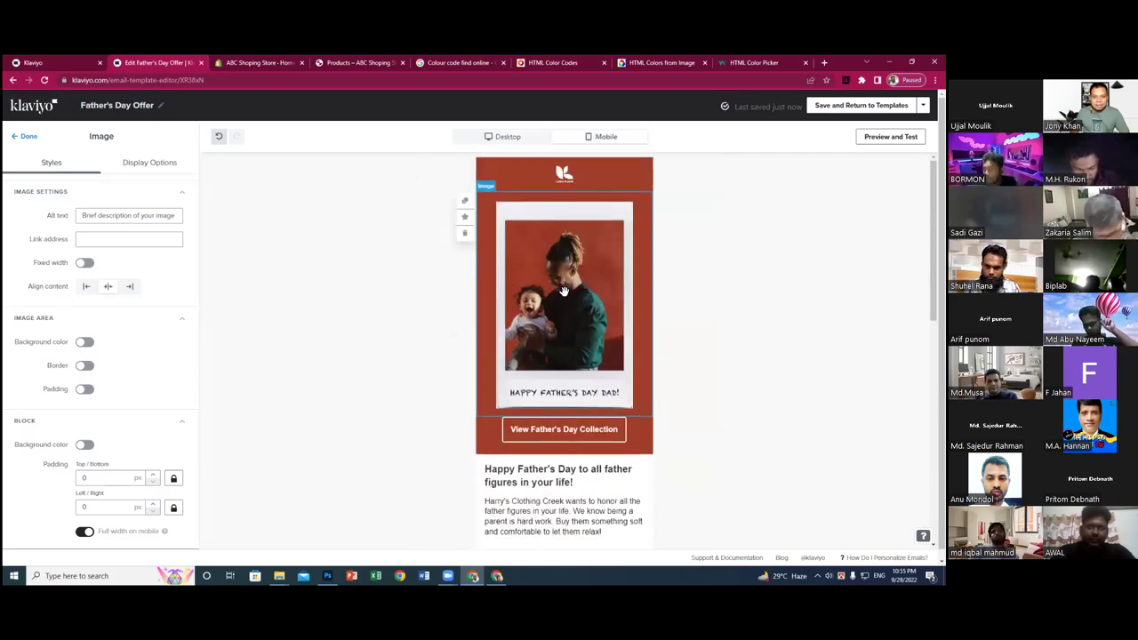
scroll(558, 318, "down", 3)
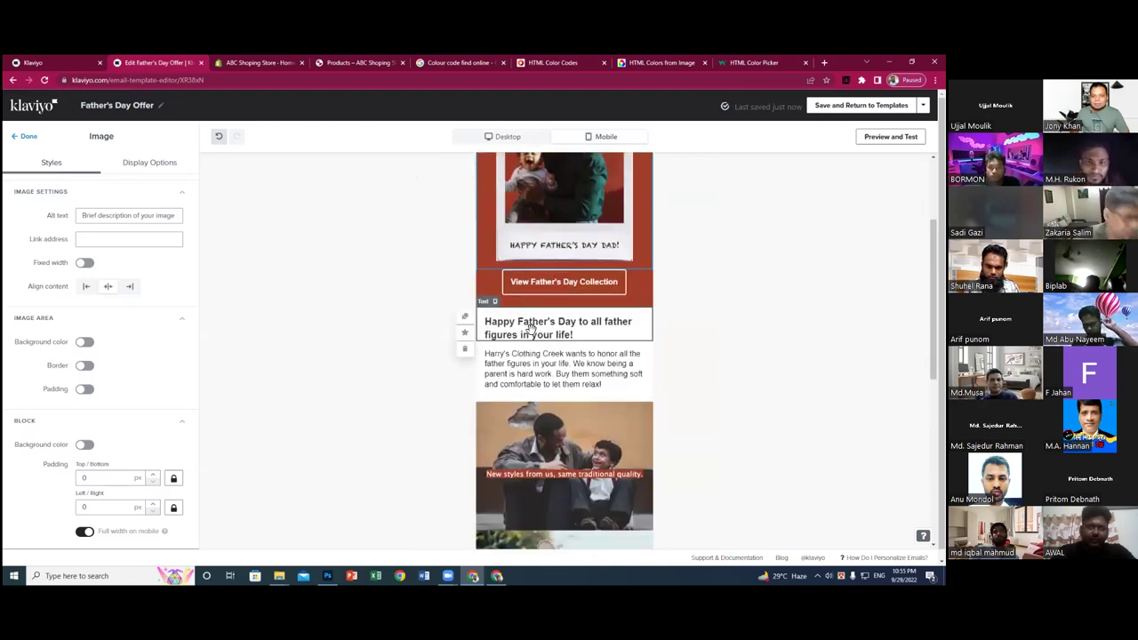
- Select the Happy Father's Day headline and body text, then the father-and-son photo
left_click(569, 328)
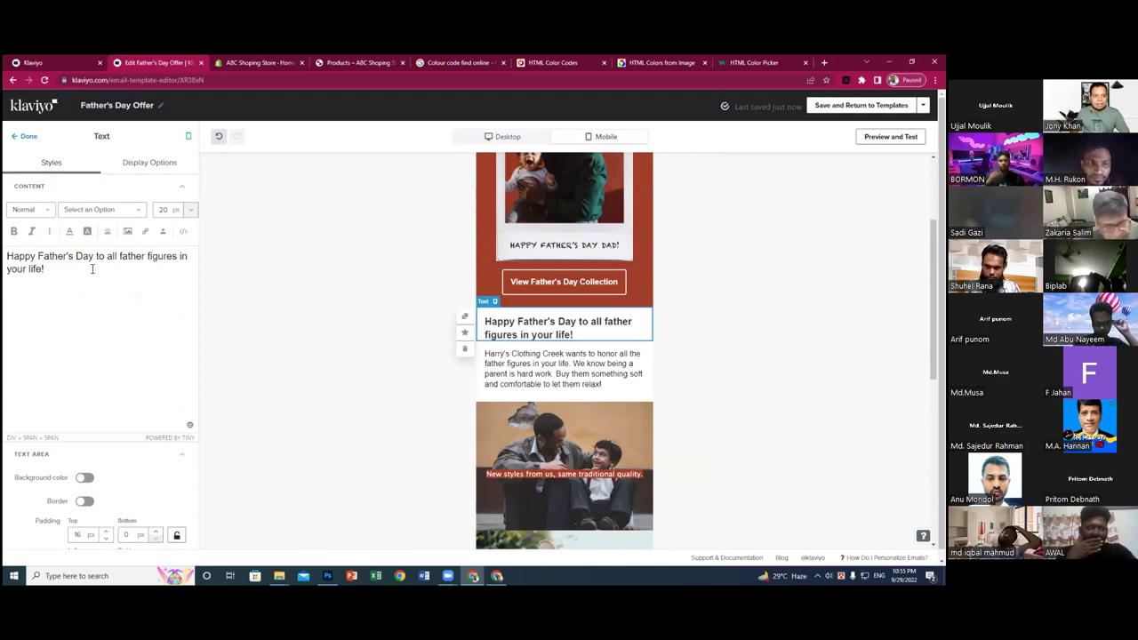
left_click_drag(91, 267, 5, 258)
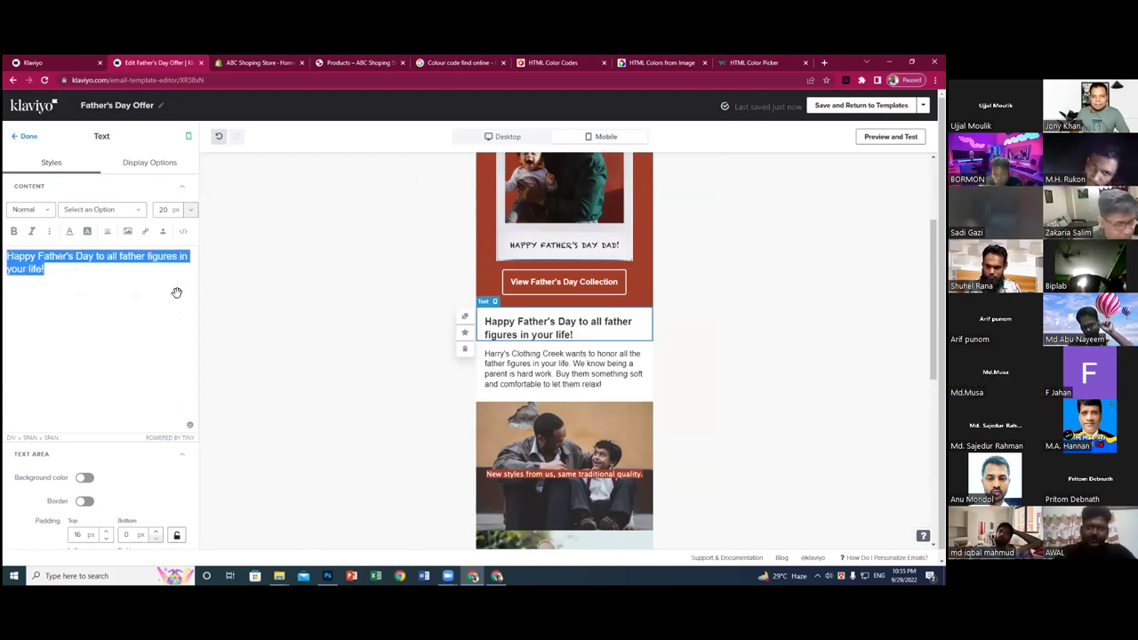
left_click(518, 367)
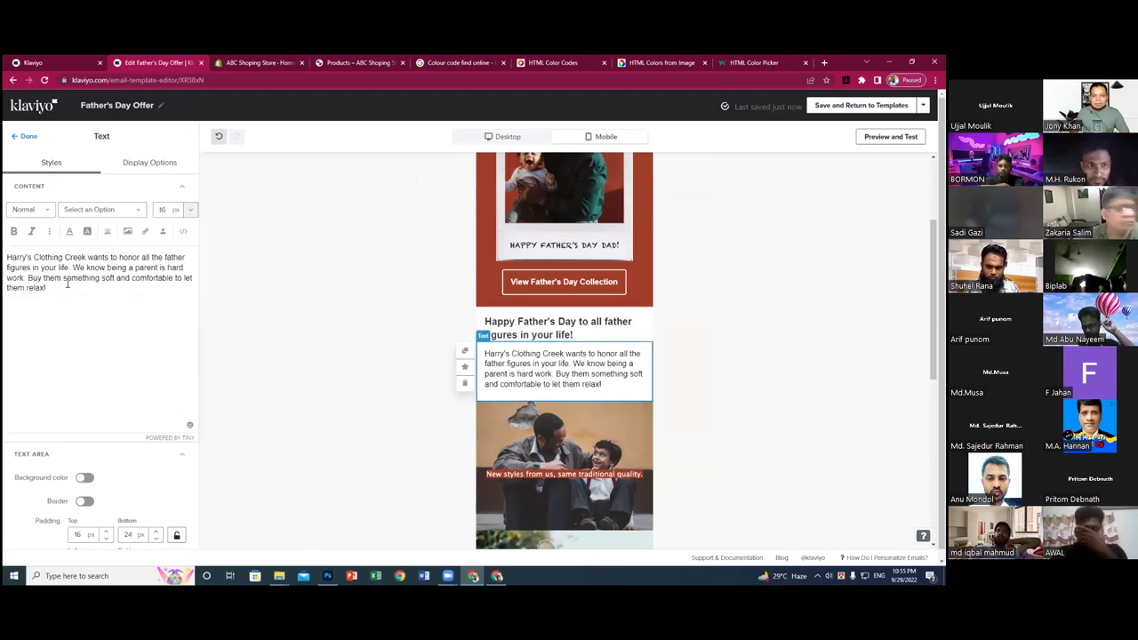
left_click_drag(75, 279, 3, 254)
scroll(529, 338, "down", 3)
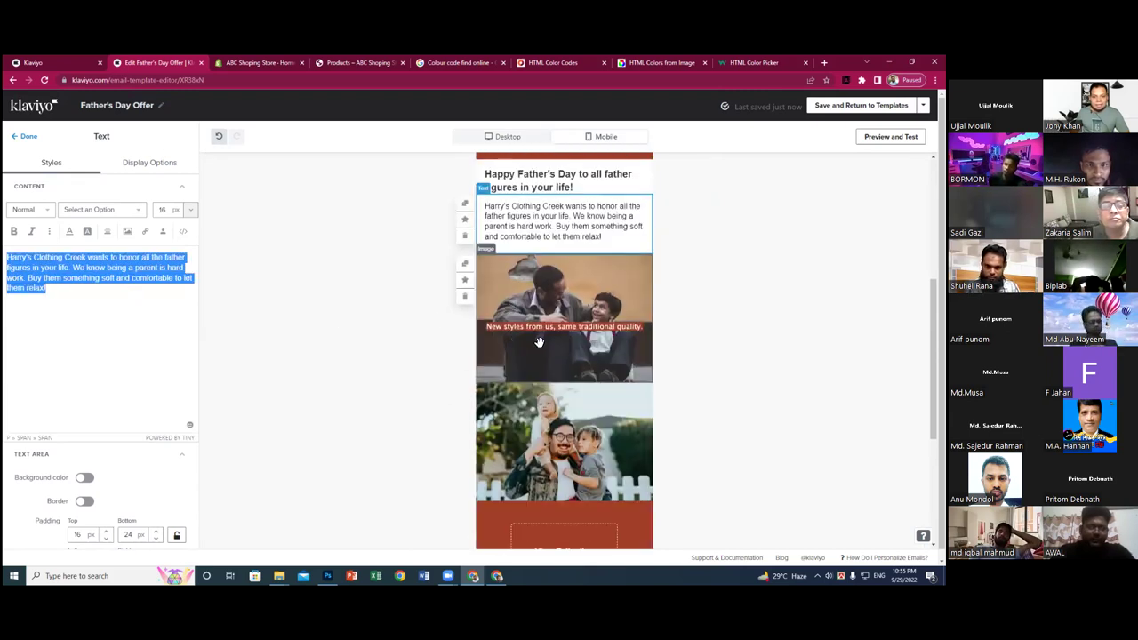
left_click(540, 313)
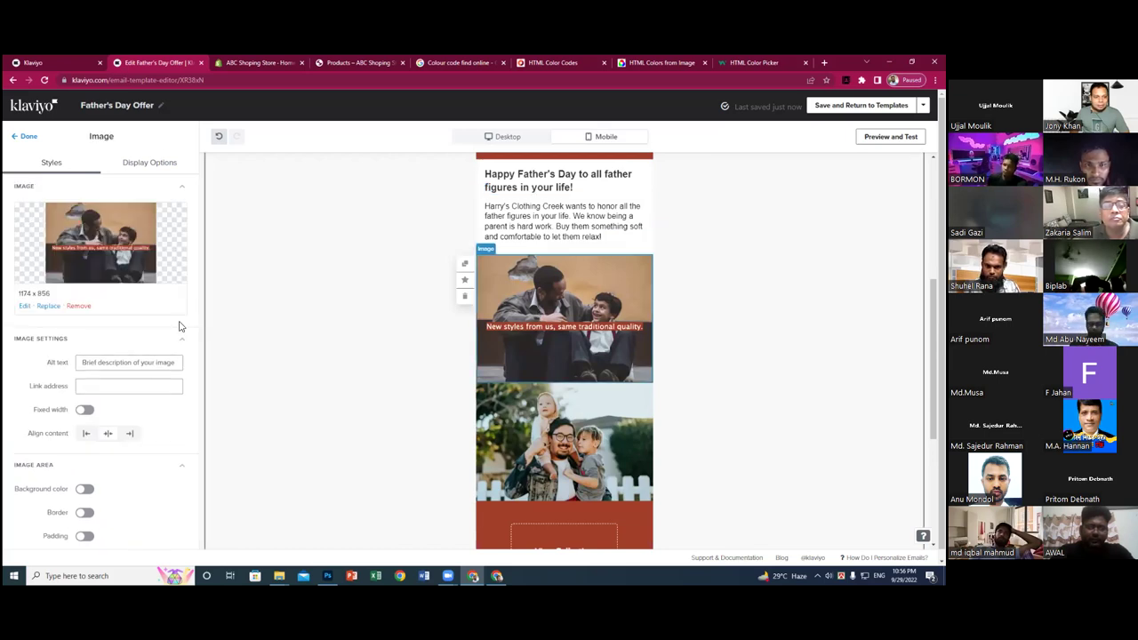
- Leave the father-and-son photo's link empty and deselect it to return to the content blocks
left_click(111, 386)
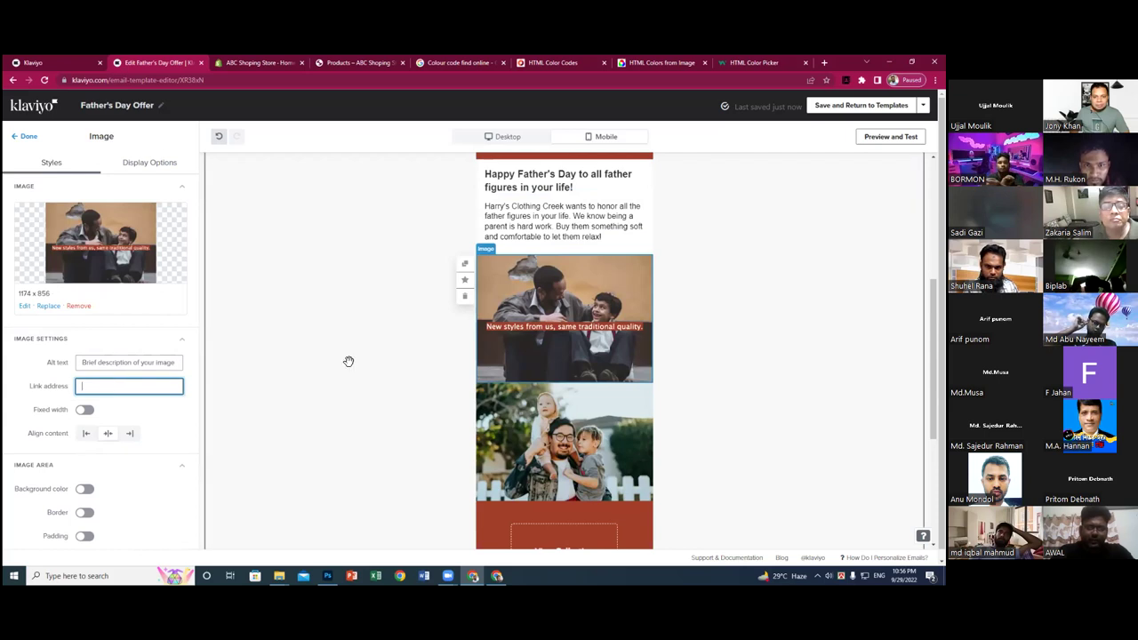
scroll(556, 329, "down", 2)
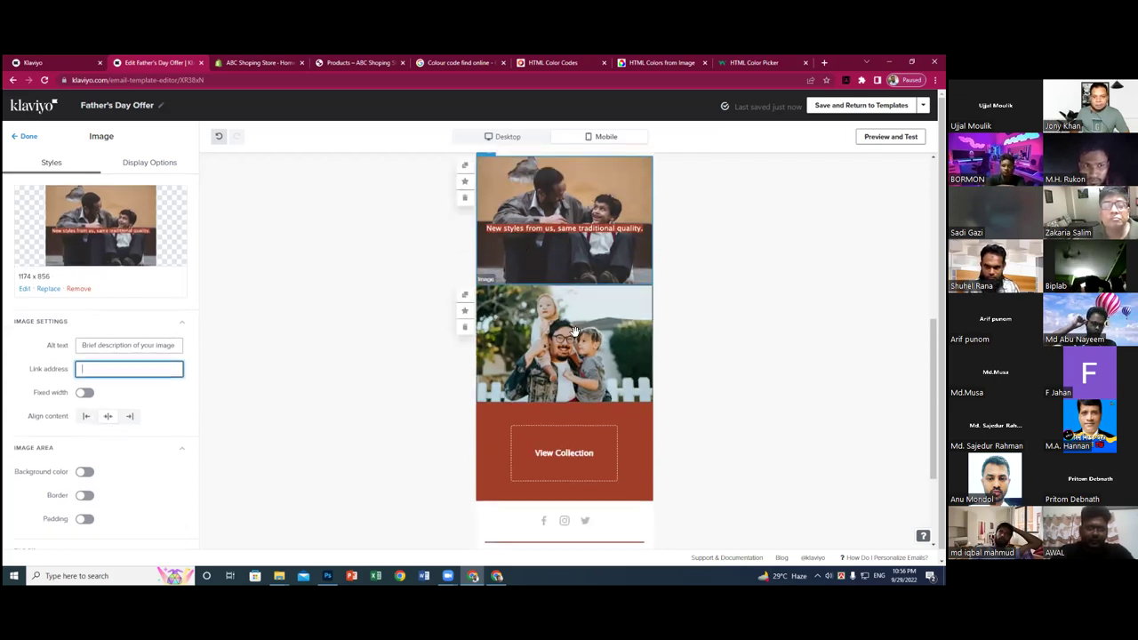
scroll(104, 432, "down", 1)
scroll(565, 347, "down", 3)
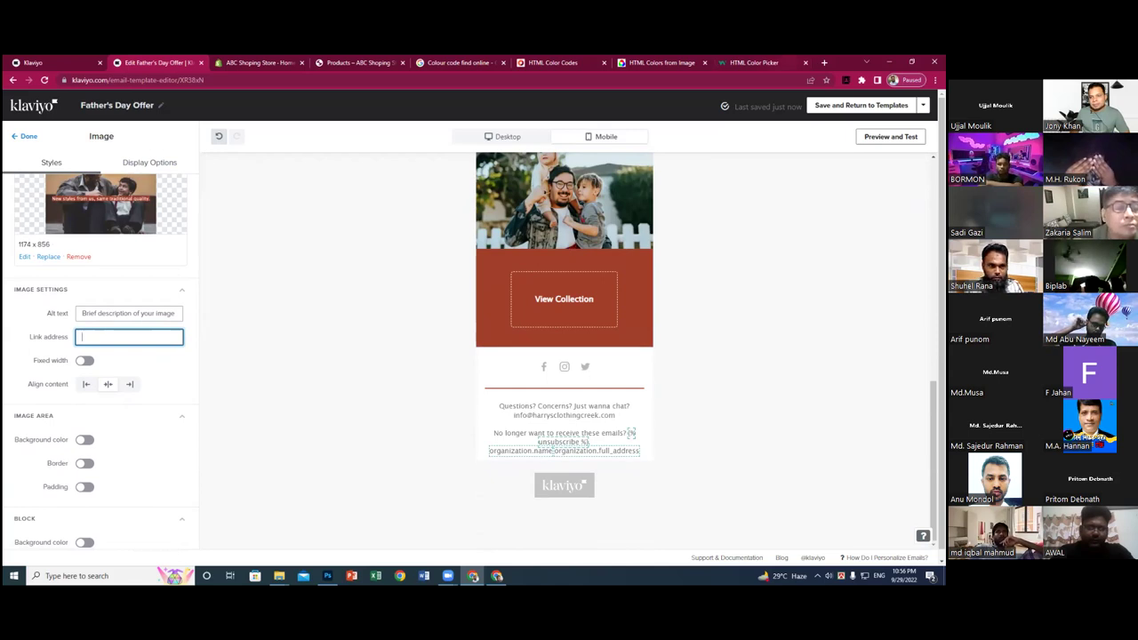
left_click(402, 507)
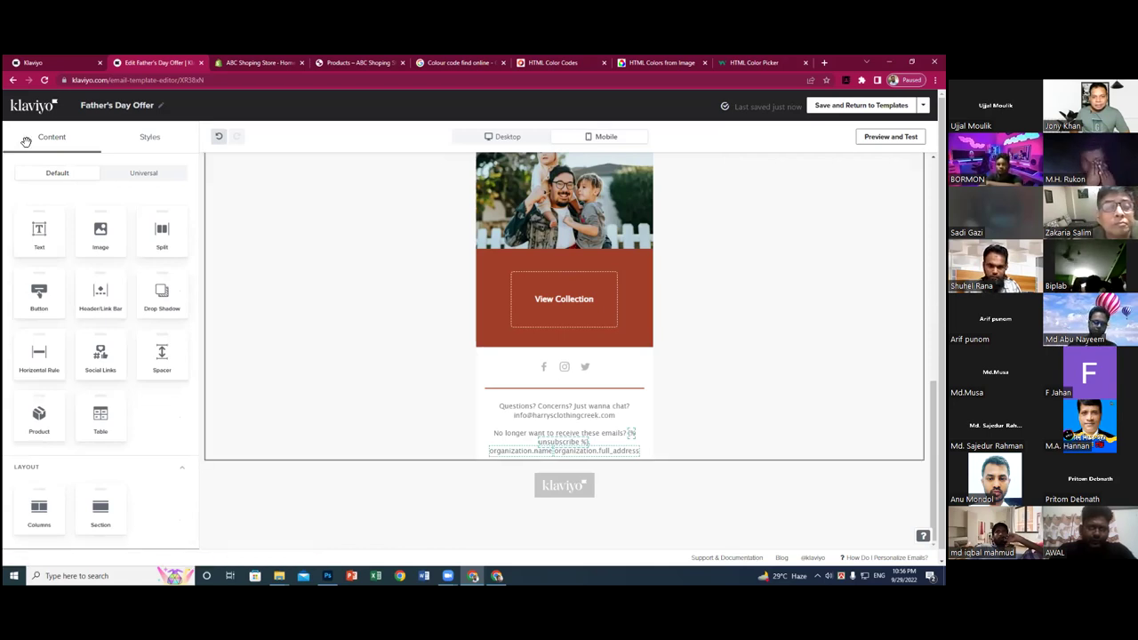
- Remove the Facebook social link and re-add Facebook as a new icon after Twitter
left_click(543, 368)
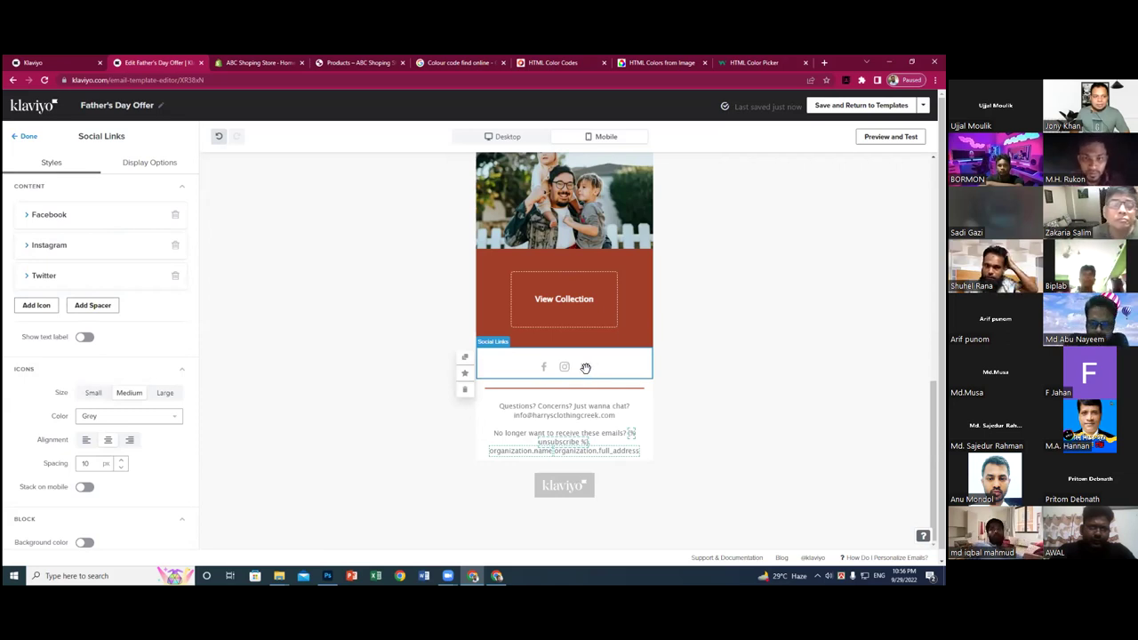
left_click(176, 214)
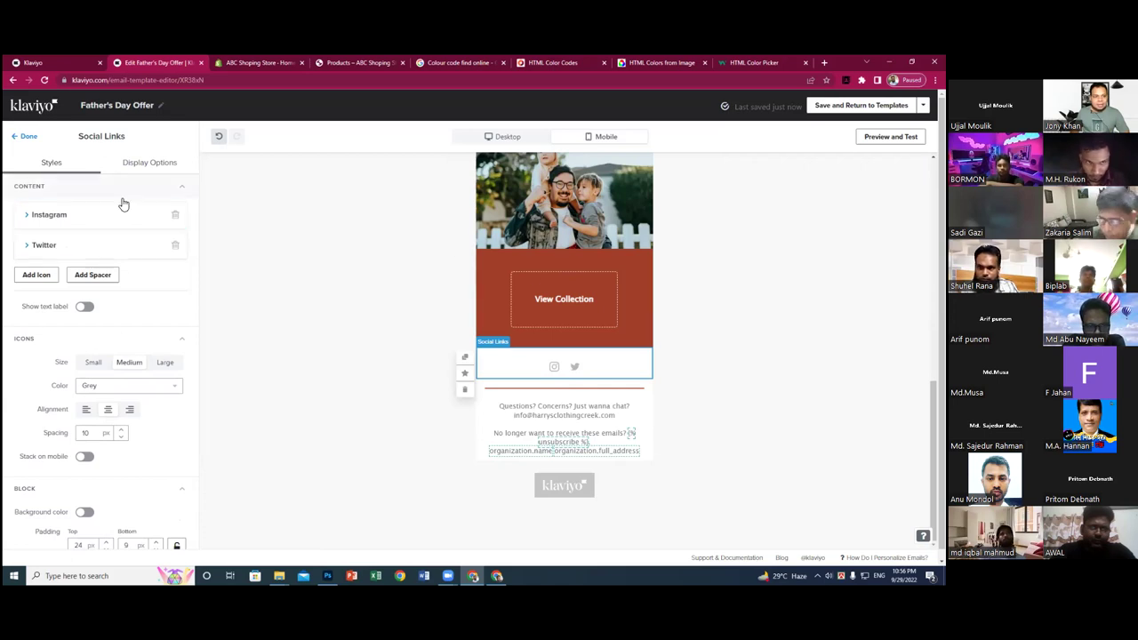
left_click(47, 282)
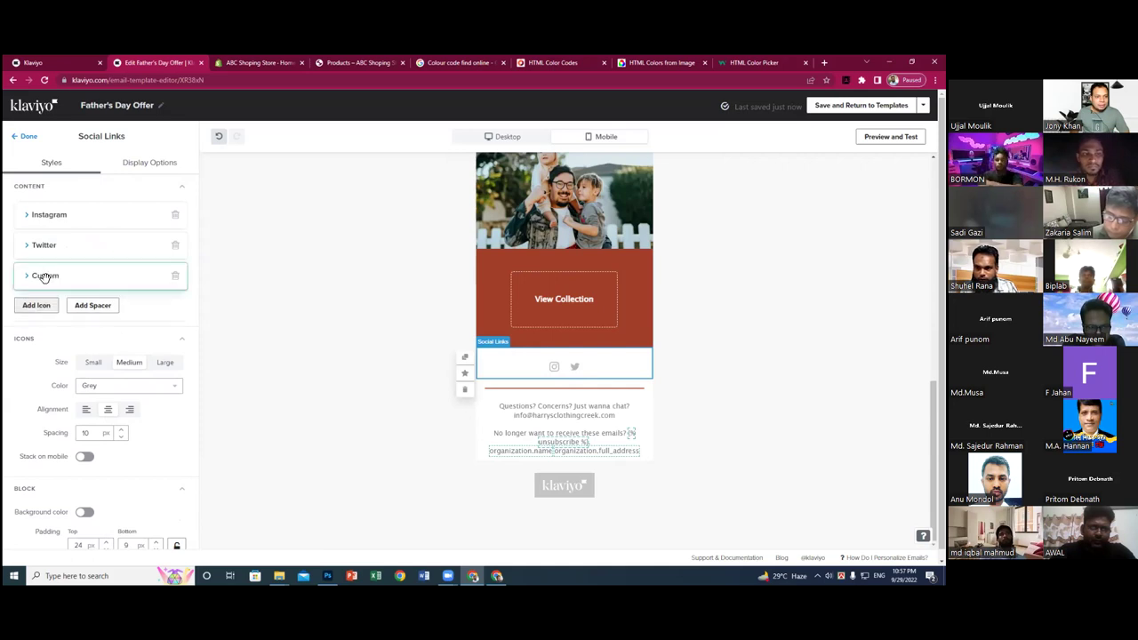
left_click(98, 279)
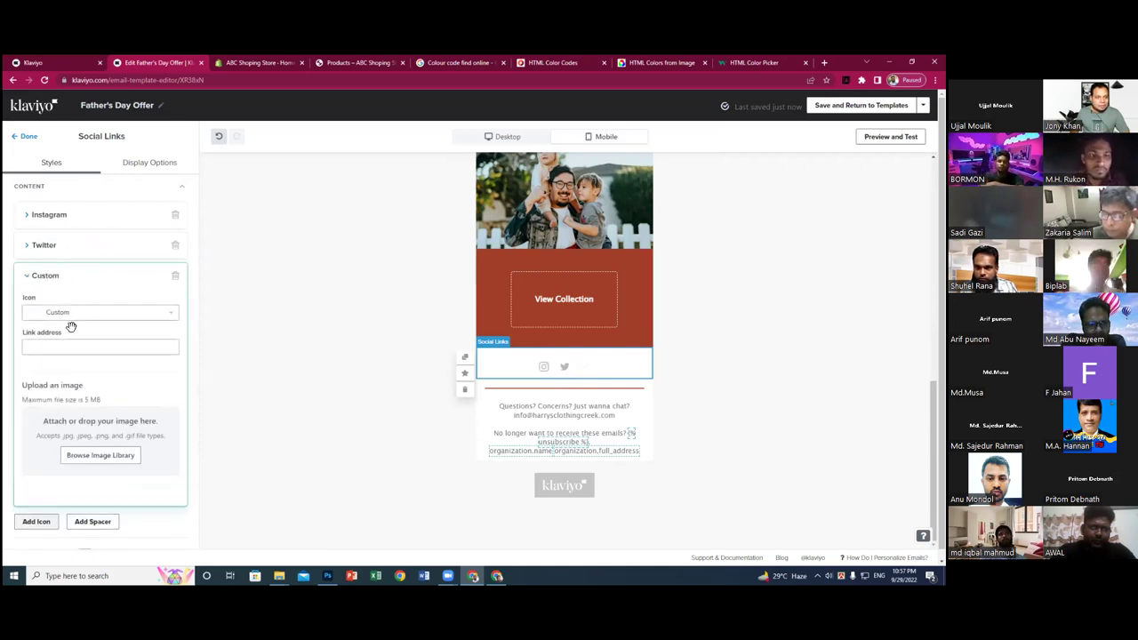
left_click(73, 313)
left_click(71, 350)
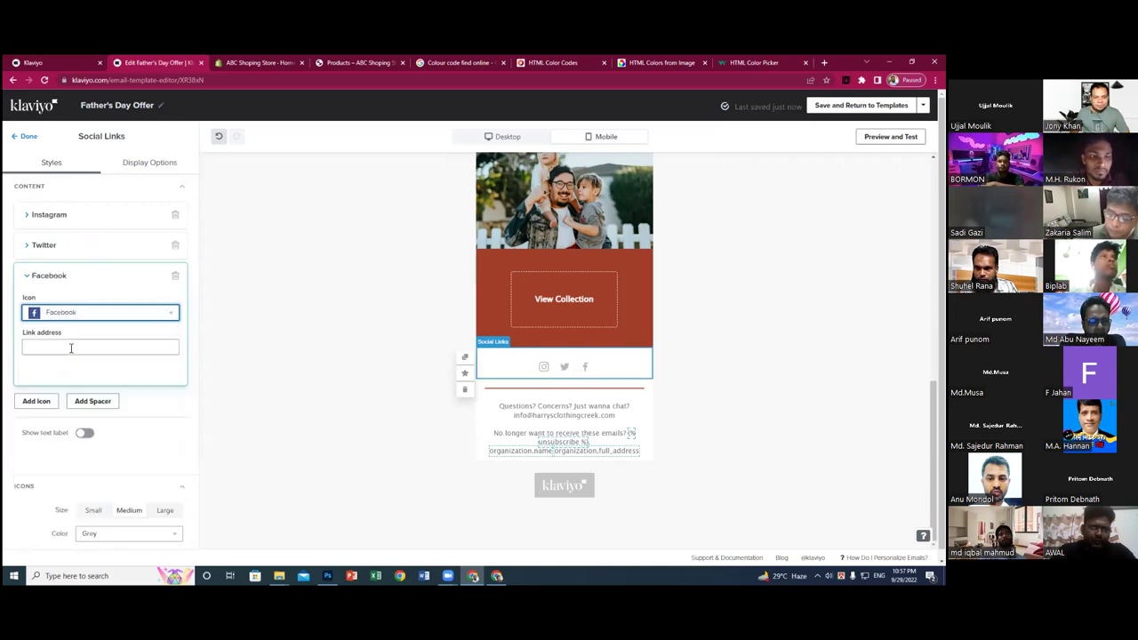
left_click(65, 349)
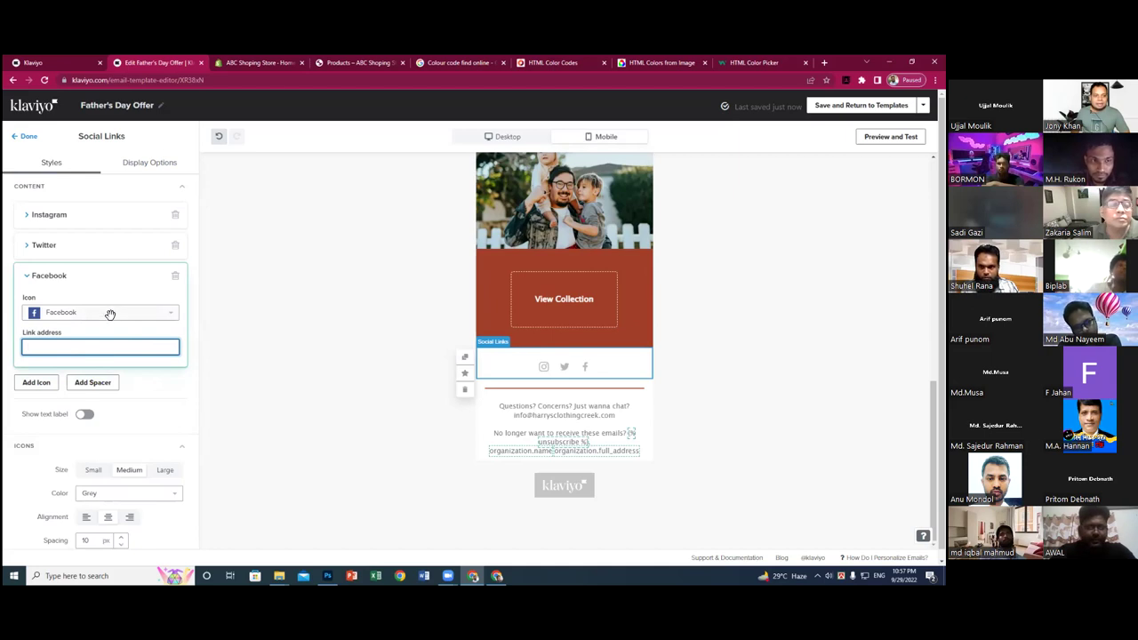
- Add a Pinterest icon after Facebook in the footer social links
left_click(46, 384)
left_click(79, 381)
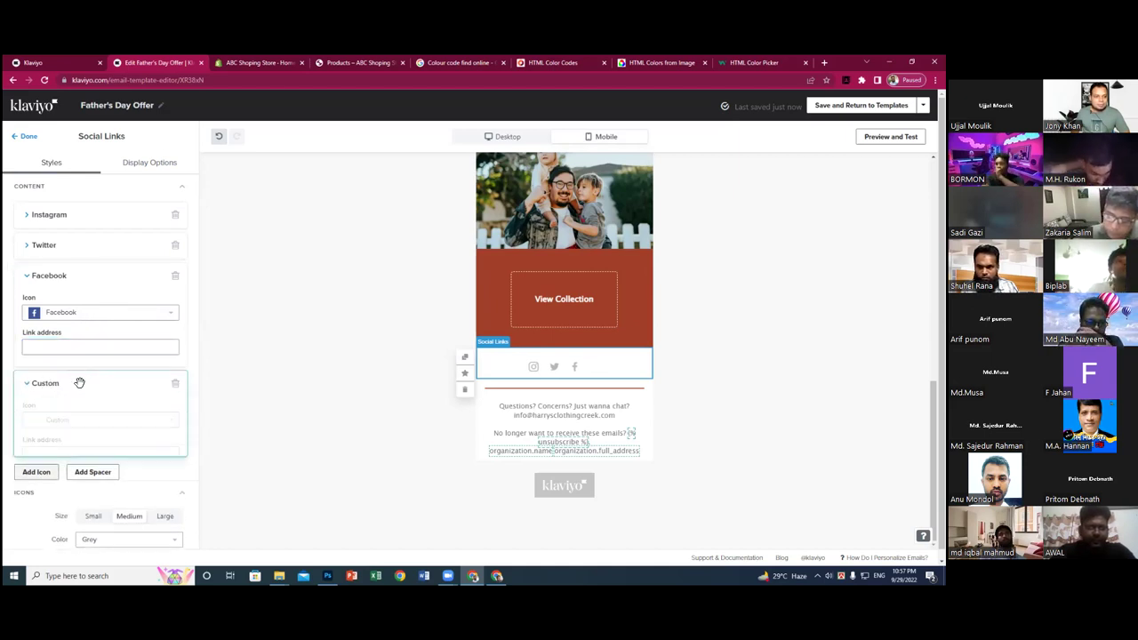
left_click(58, 420)
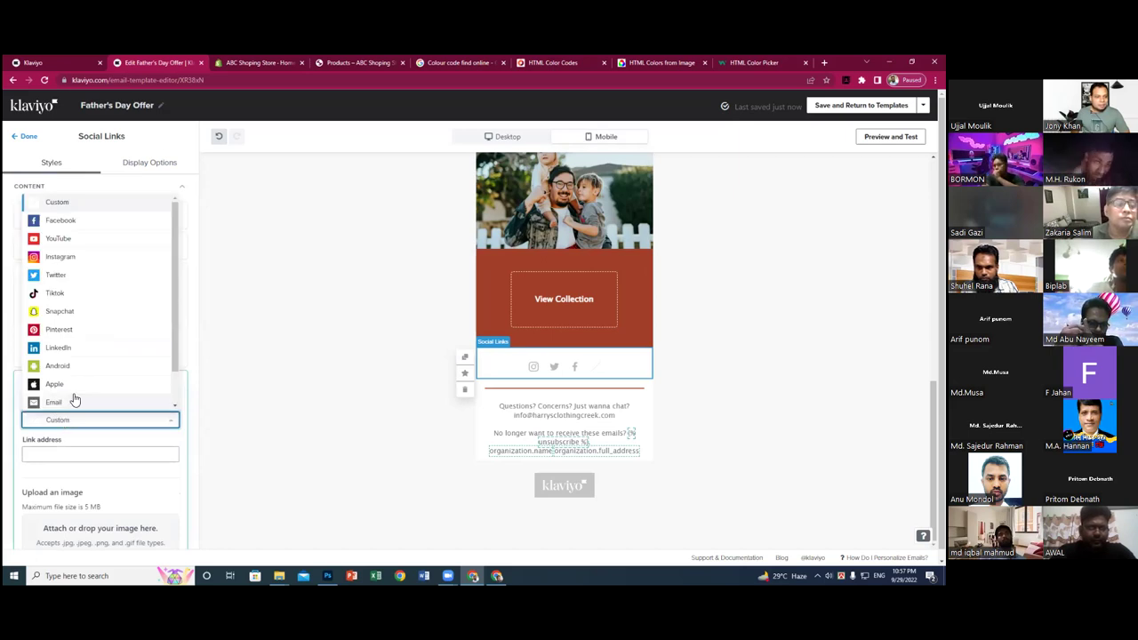
left_click(71, 329)
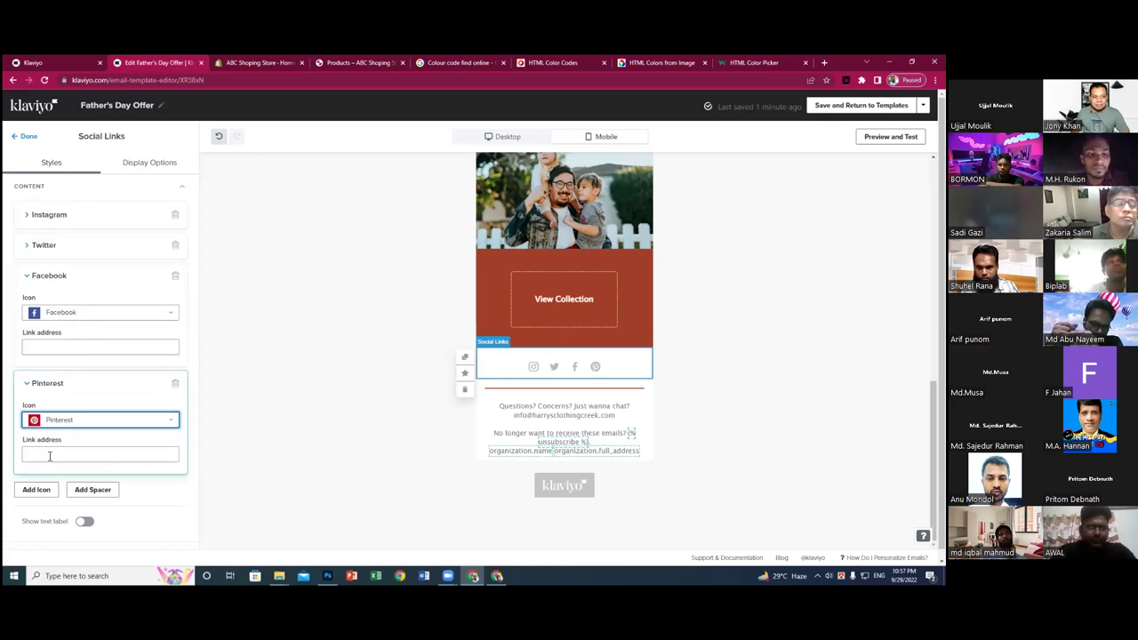
left_click(131, 520)
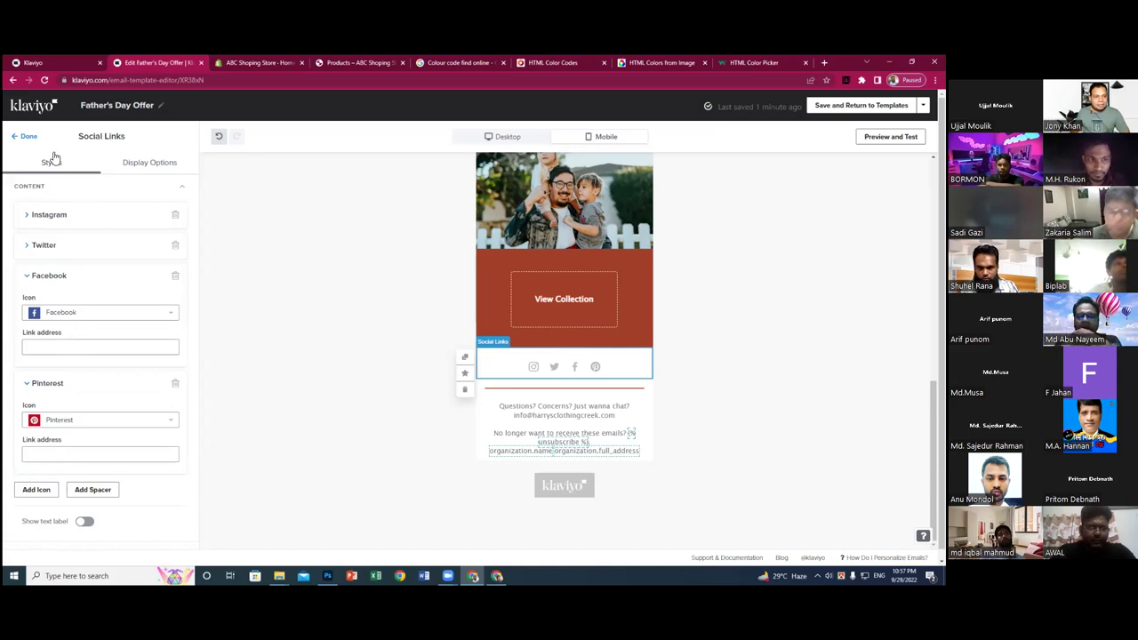
- Delete the rust View Collection button and drop a new Button block below the family photo
left_click(28, 138)
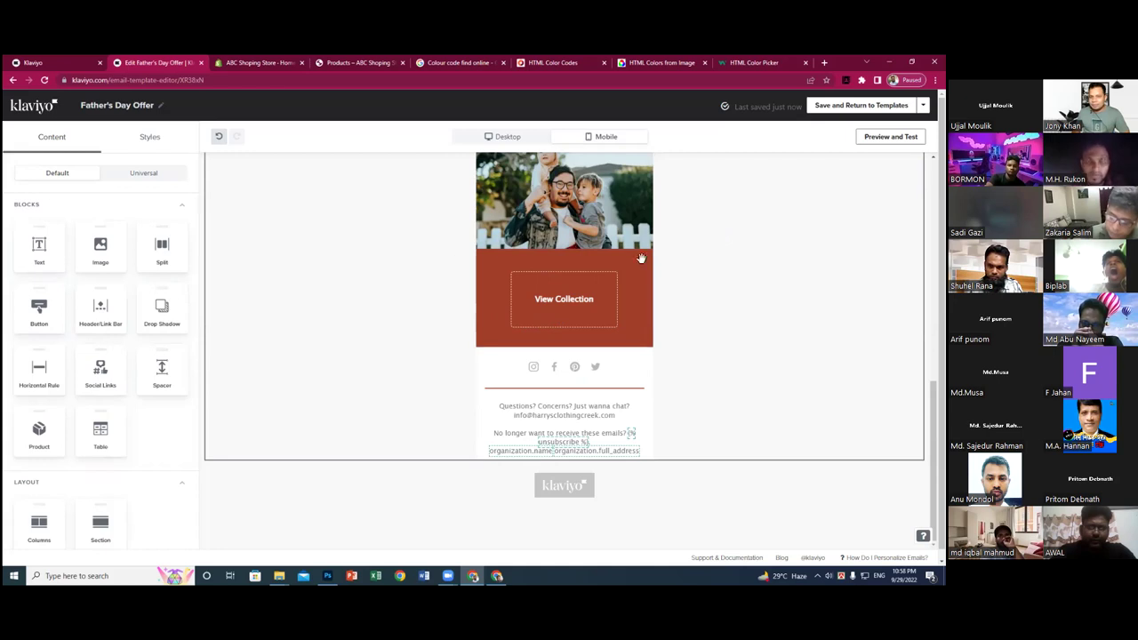
left_click(555, 301)
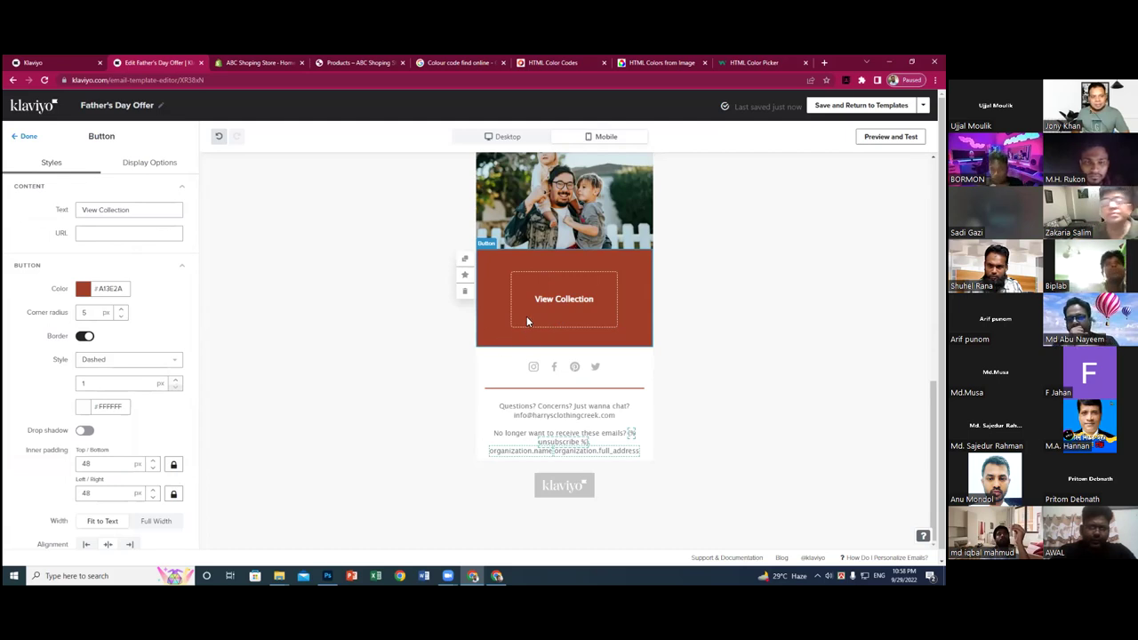
left_click(463, 294)
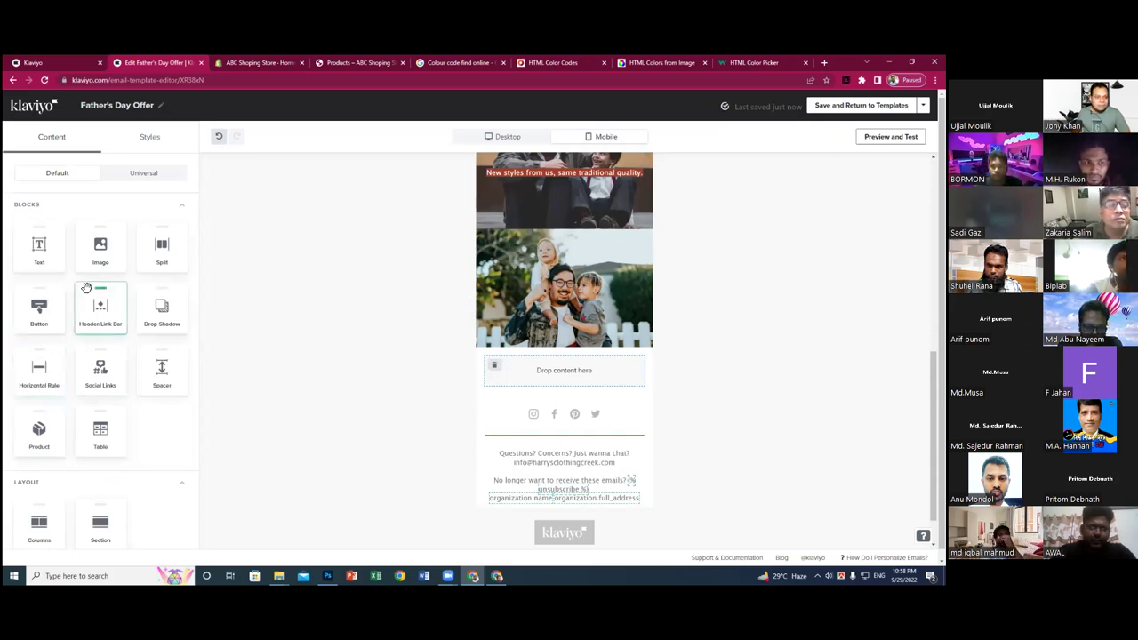
left_click_drag(37, 311, 537, 373)
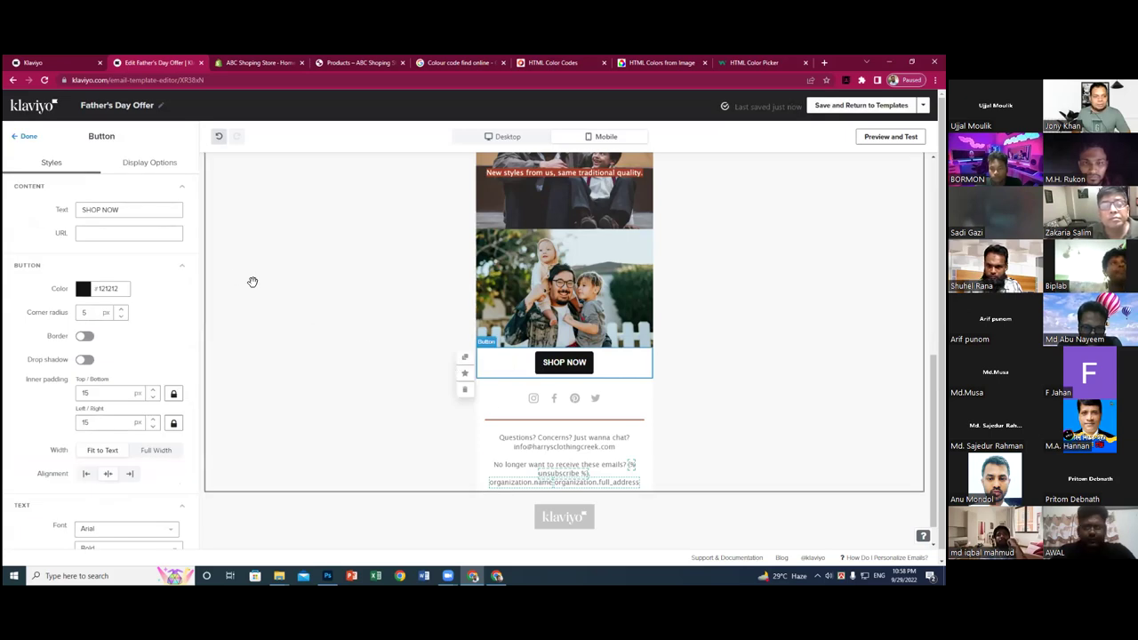
- Keep the button label as SHOP NOW and reselect the button to edit its styles
left_click_drag(101, 210, 77, 212)
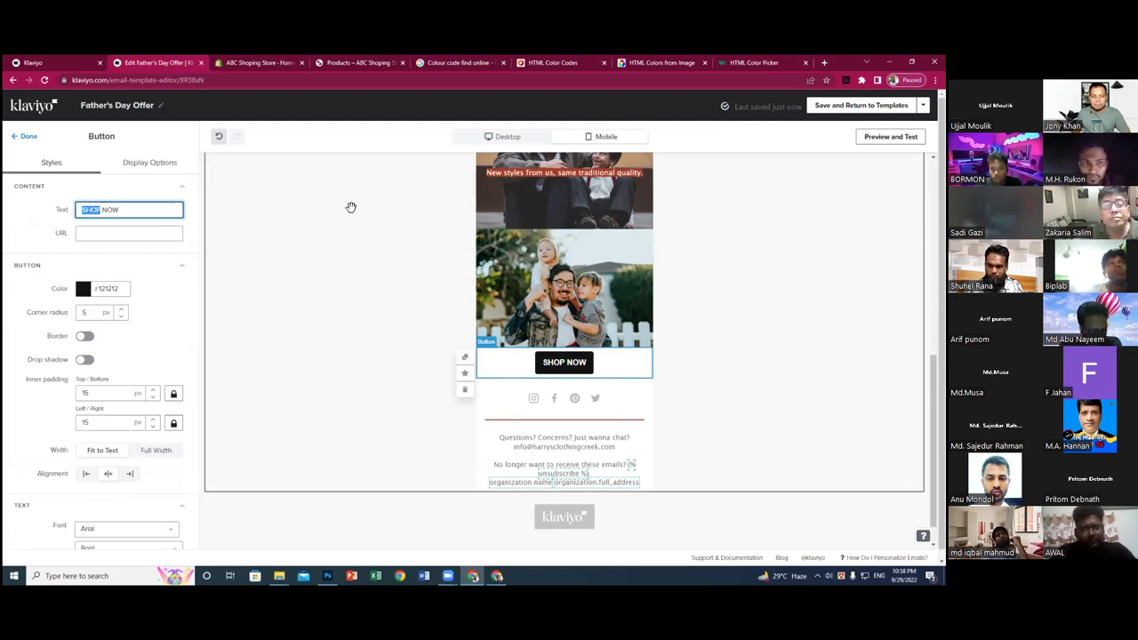
left_click(267, 226)
left_click(221, 233)
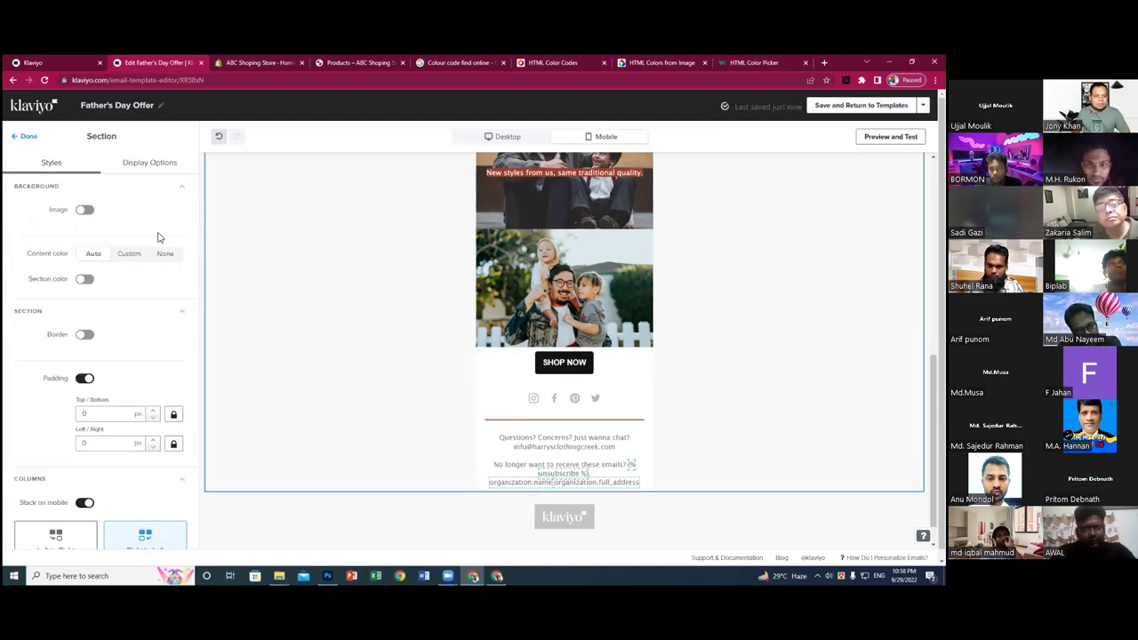
left_click(555, 365)
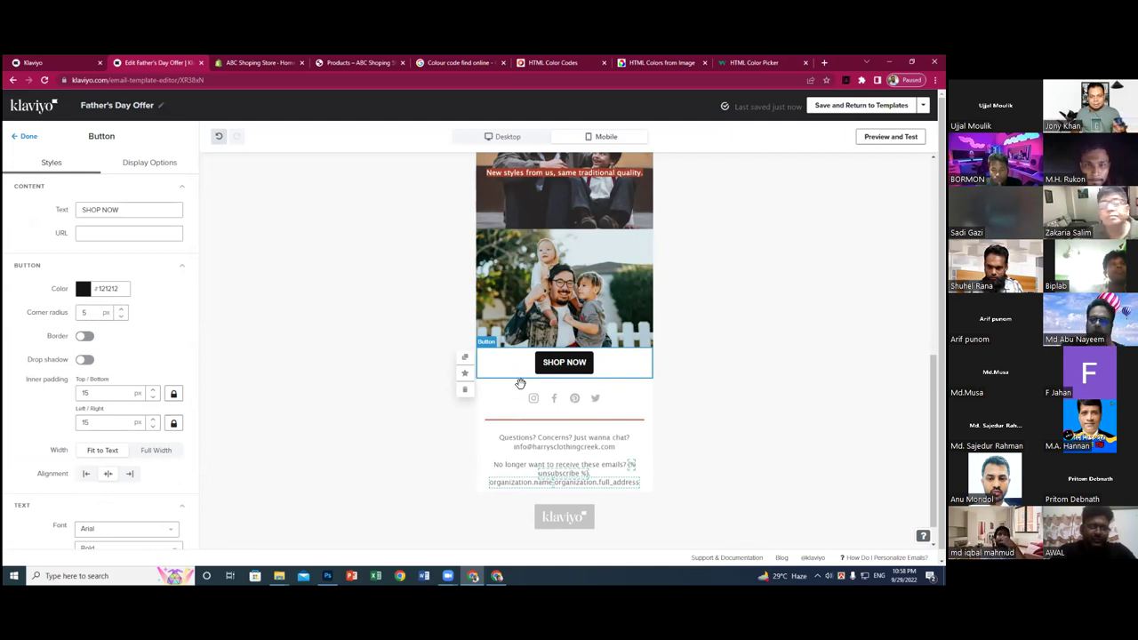
left_click(124, 235)
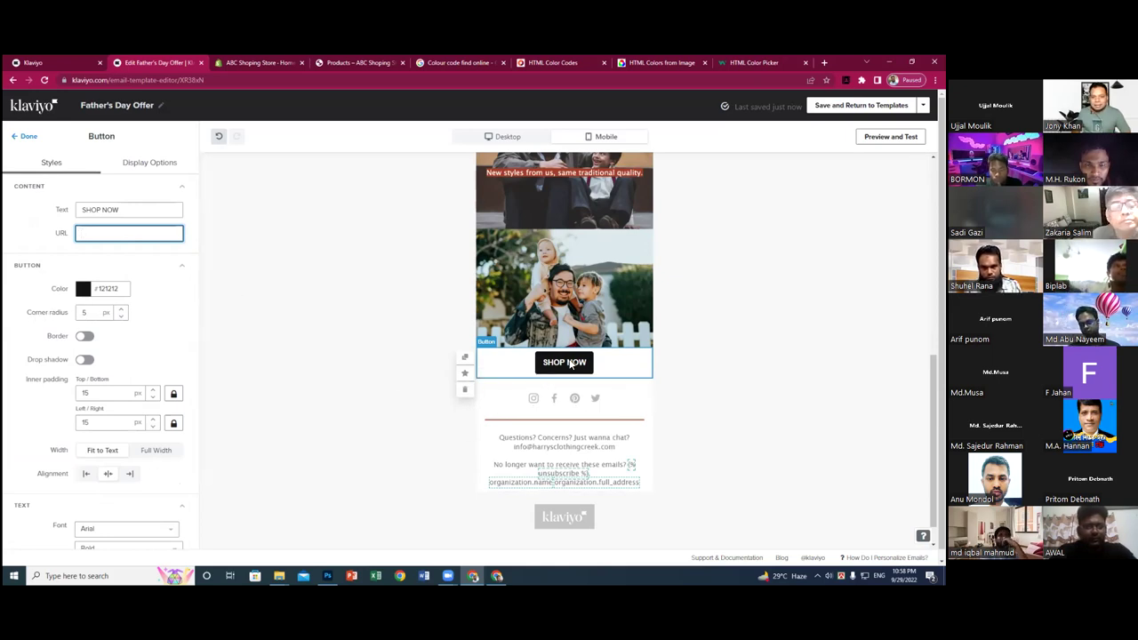
- Give the SHOP NOW button 11 px rounded corners with no drop shadow
left_click(121, 311)
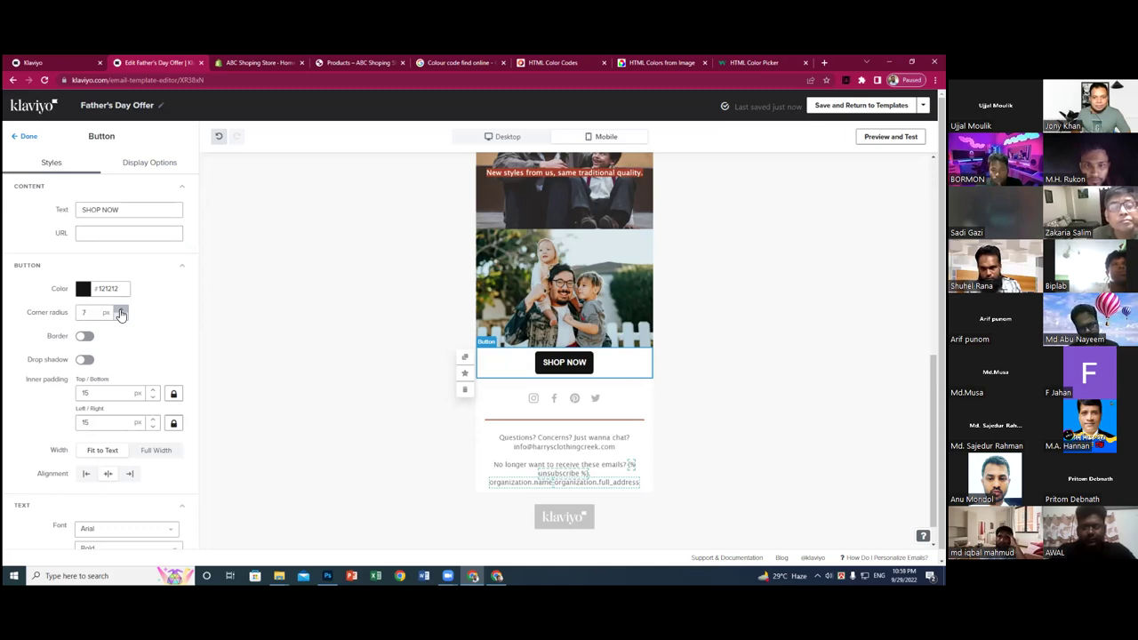
left_click(121, 311)
left_click(121, 312)
left_click(121, 311)
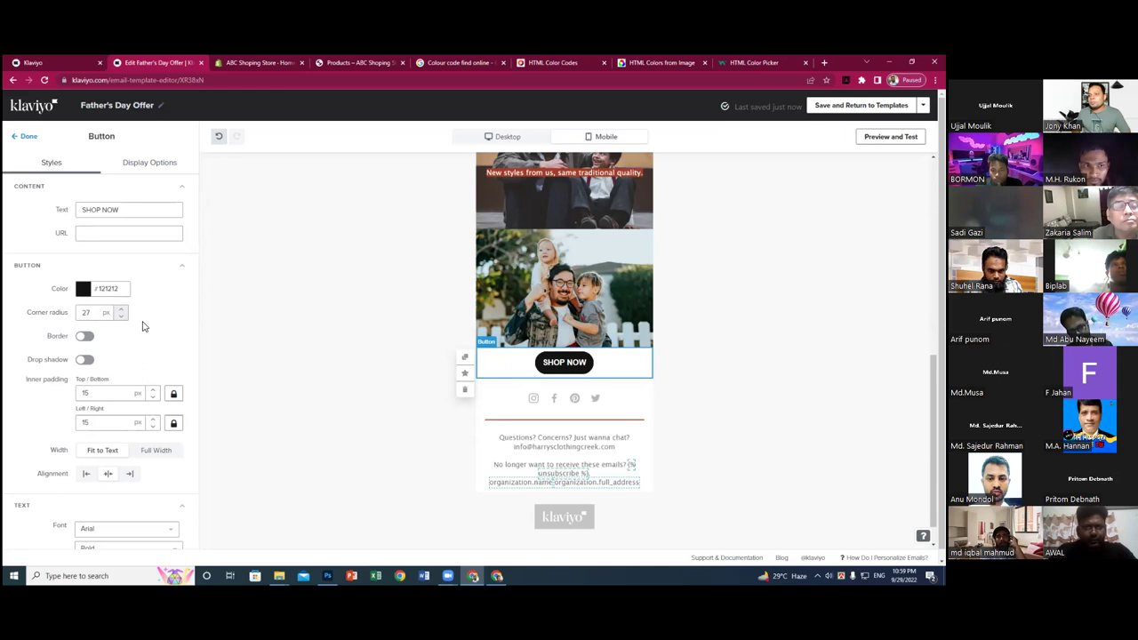
left_click(121, 317)
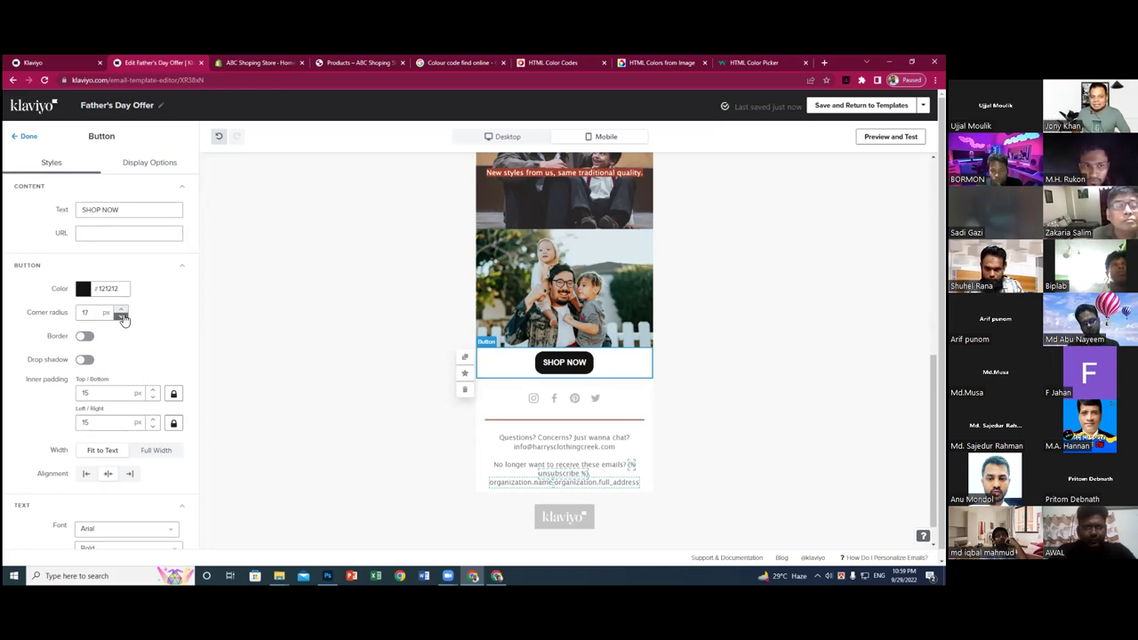
left_click(122, 316)
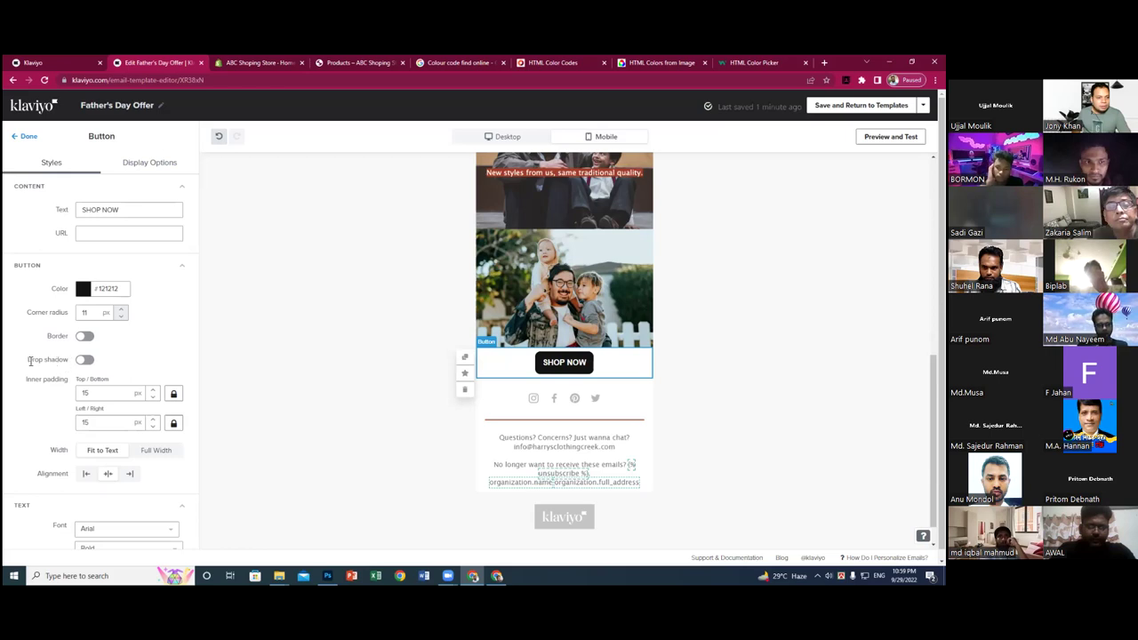
left_click(86, 361)
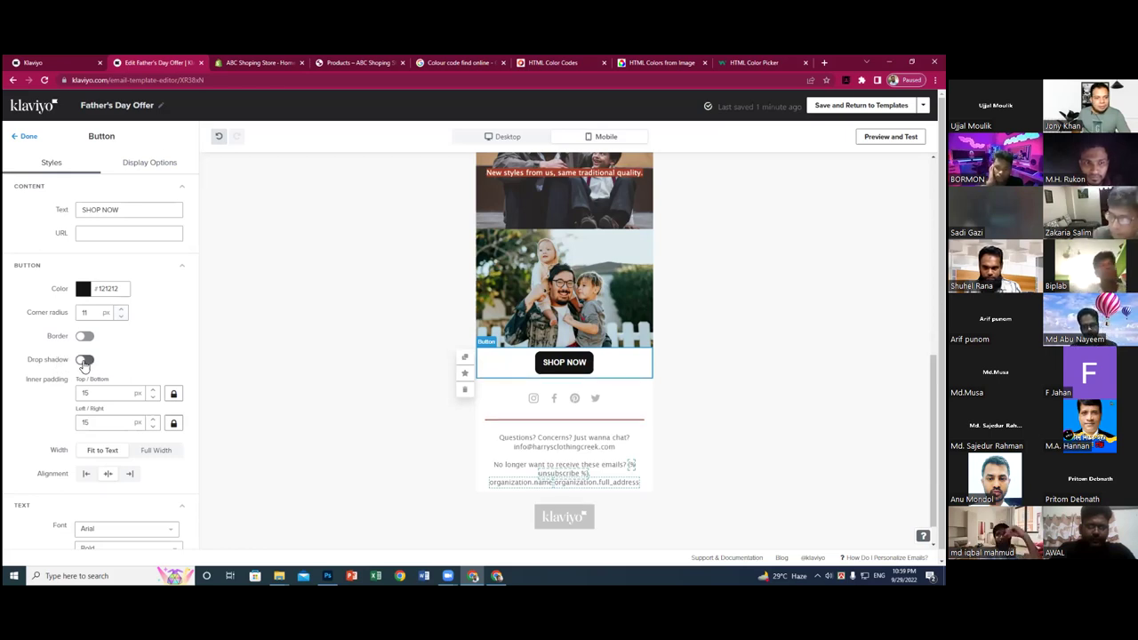
left_click(84, 360)
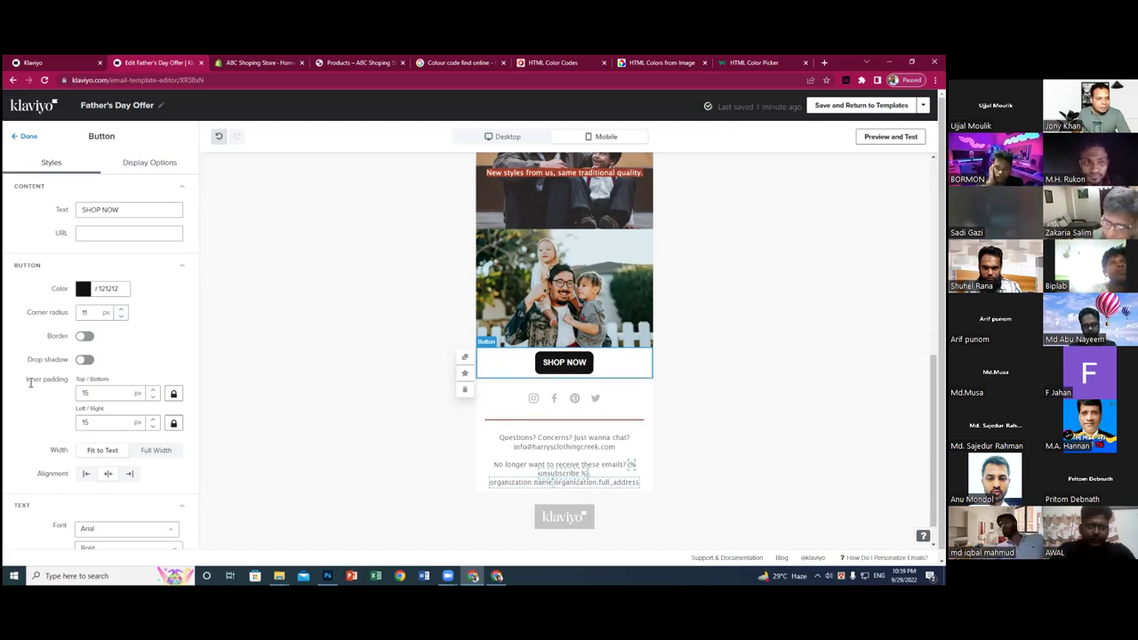
- Set the button's top/bottom inner padding to 17 px
left_click(153, 390)
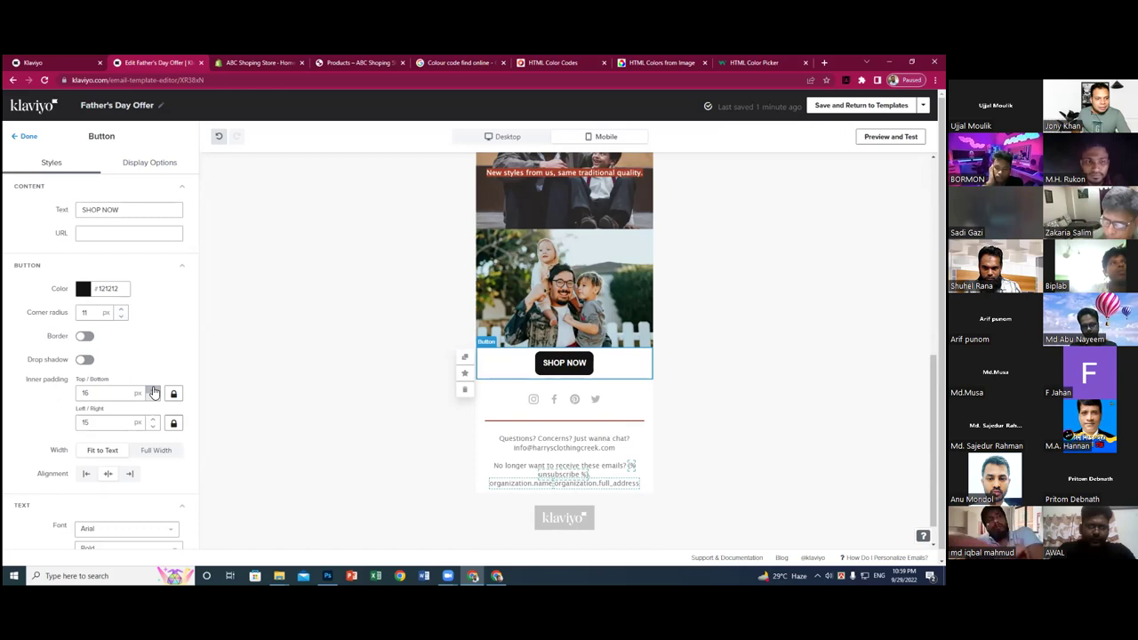
left_click(153, 390)
left_click(153, 390)
left_click(152, 391)
left_click(153, 398)
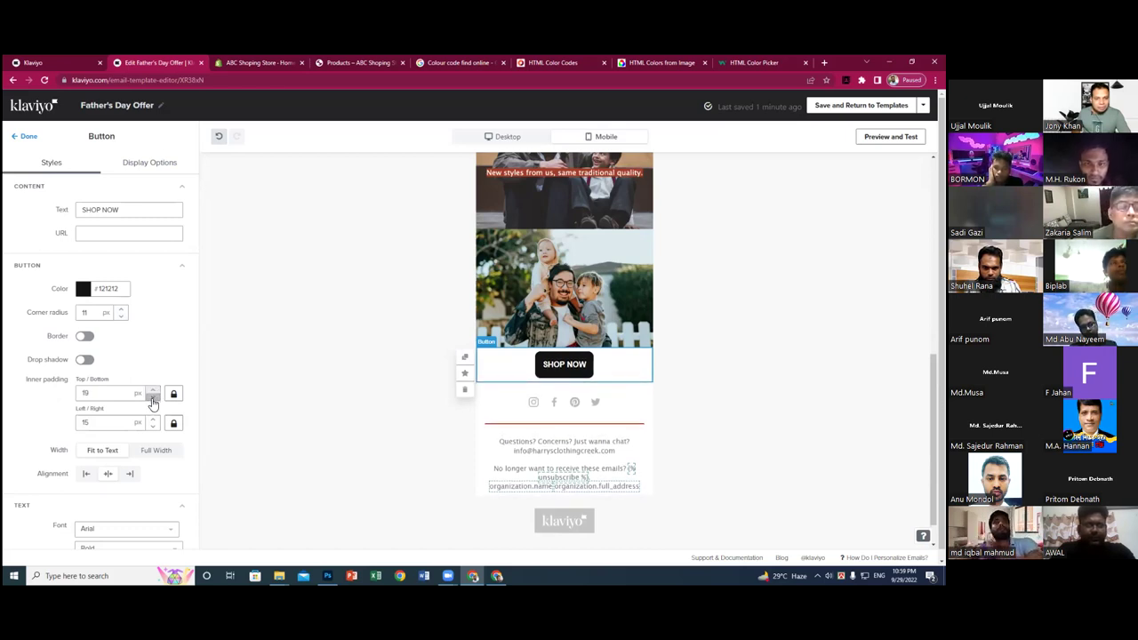
left_click(153, 398)
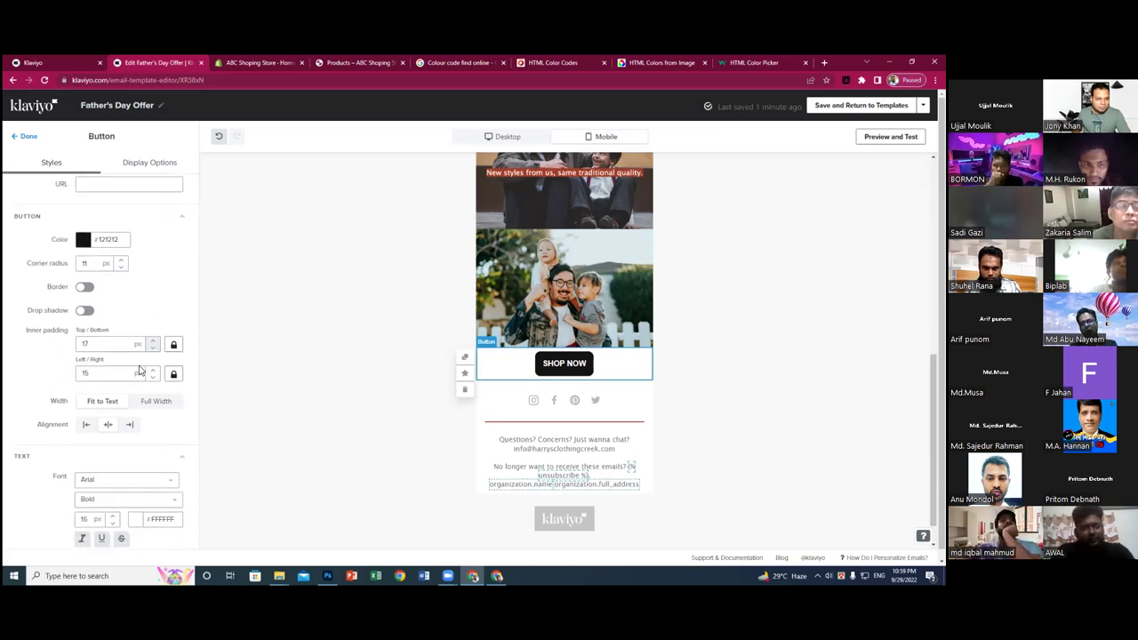
- Set the SHOP NOW button text font to Poppins Bold 700
scroll(133, 375, "down", 2)
left_click(97, 336)
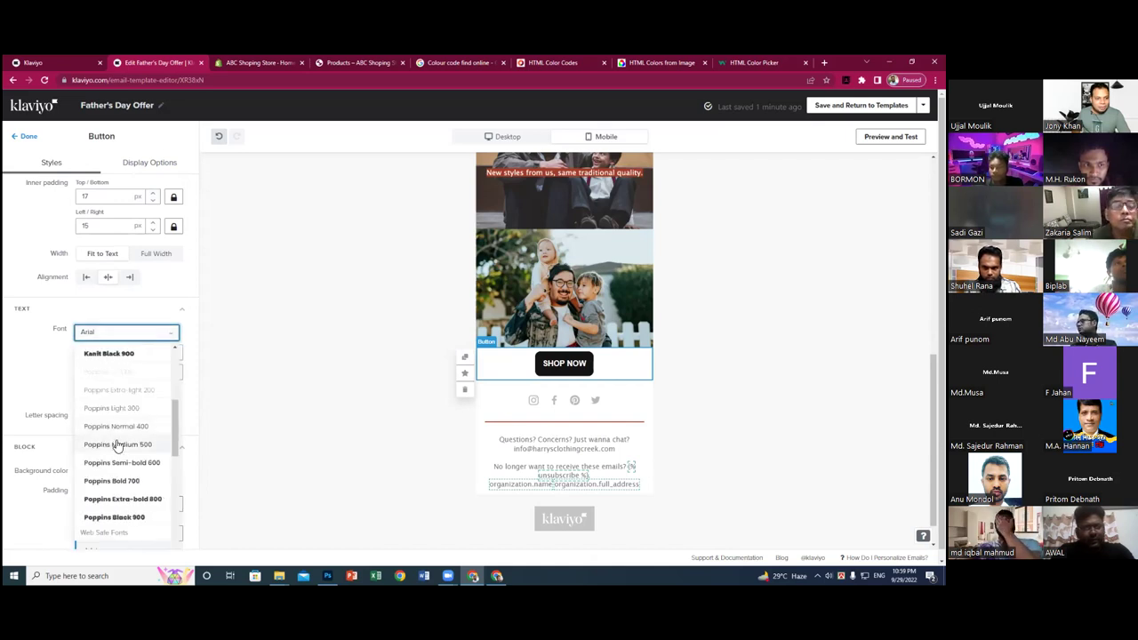
left_click(107, 481)
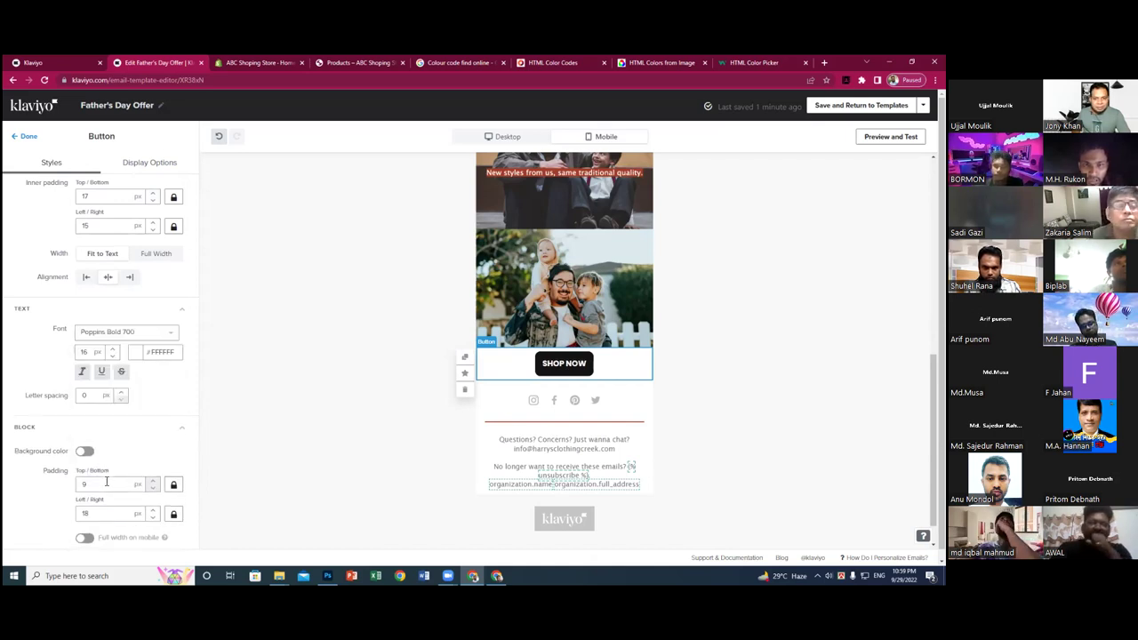
left_click(126, 331)
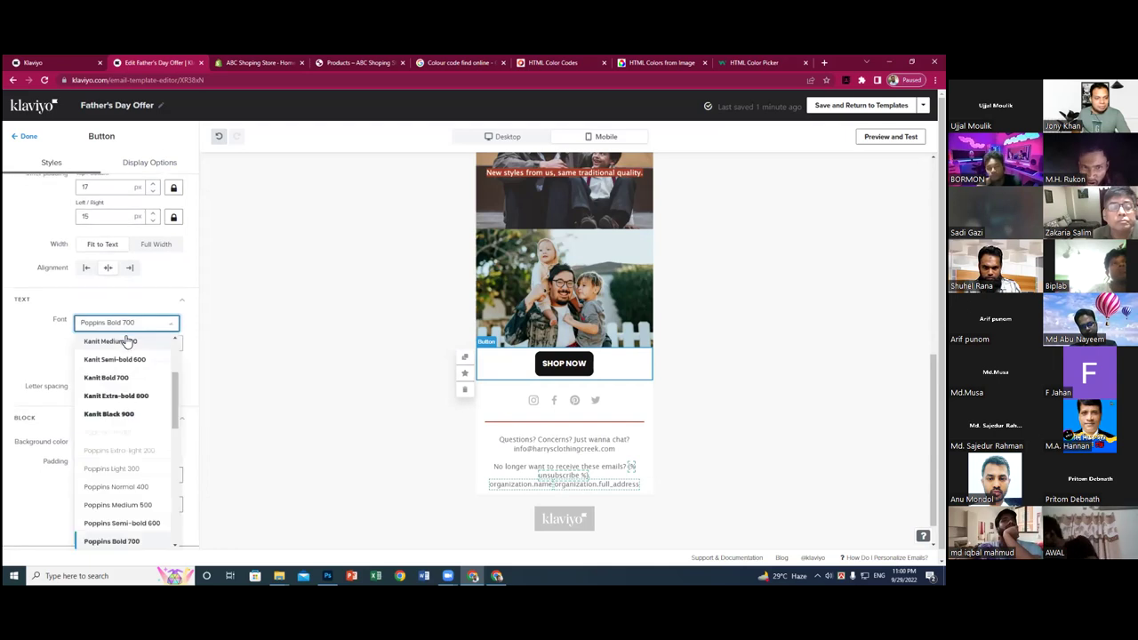
key("Escape")
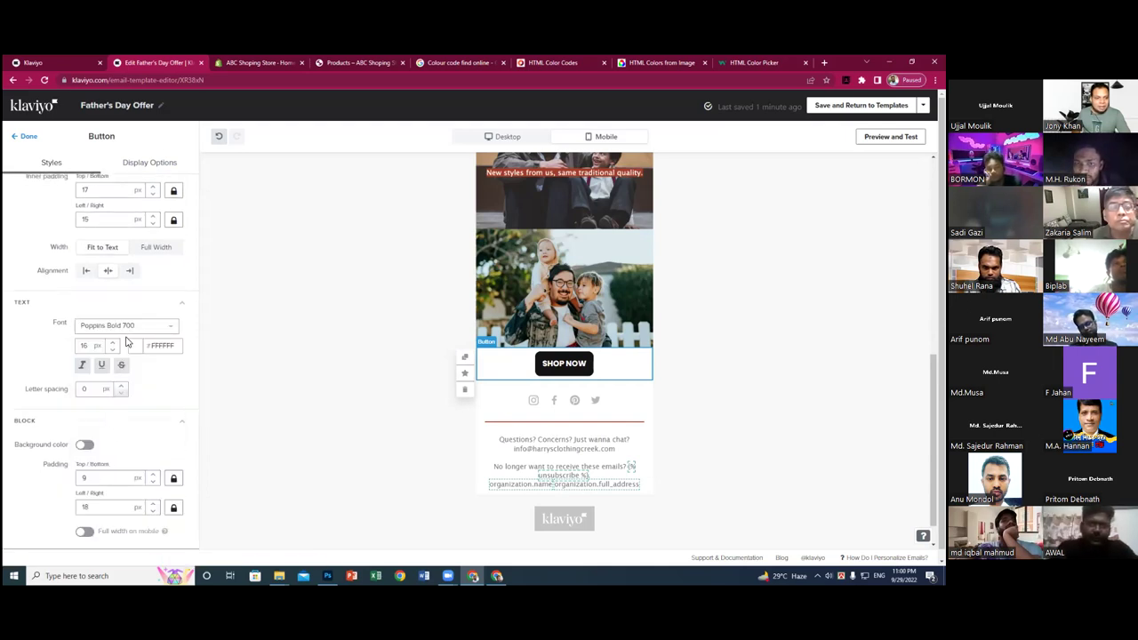
- Make the button block full width on mobile with a #804848 reddish-brown background
scroll(134, 336, "down", 1)
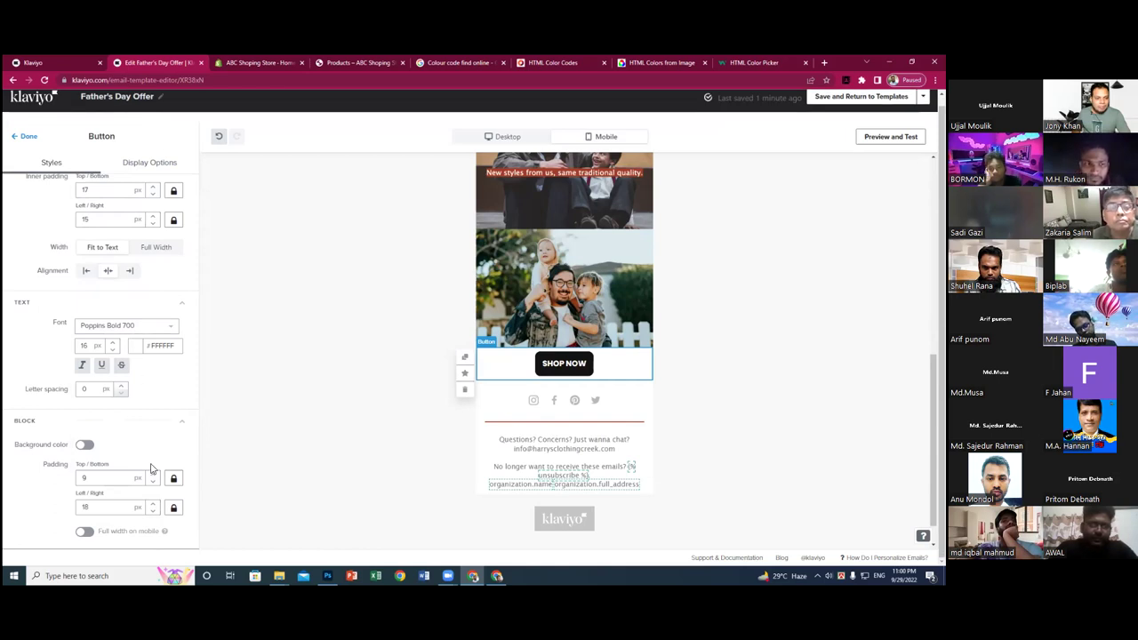
left_click(85, 531)
left_click(85, 446)
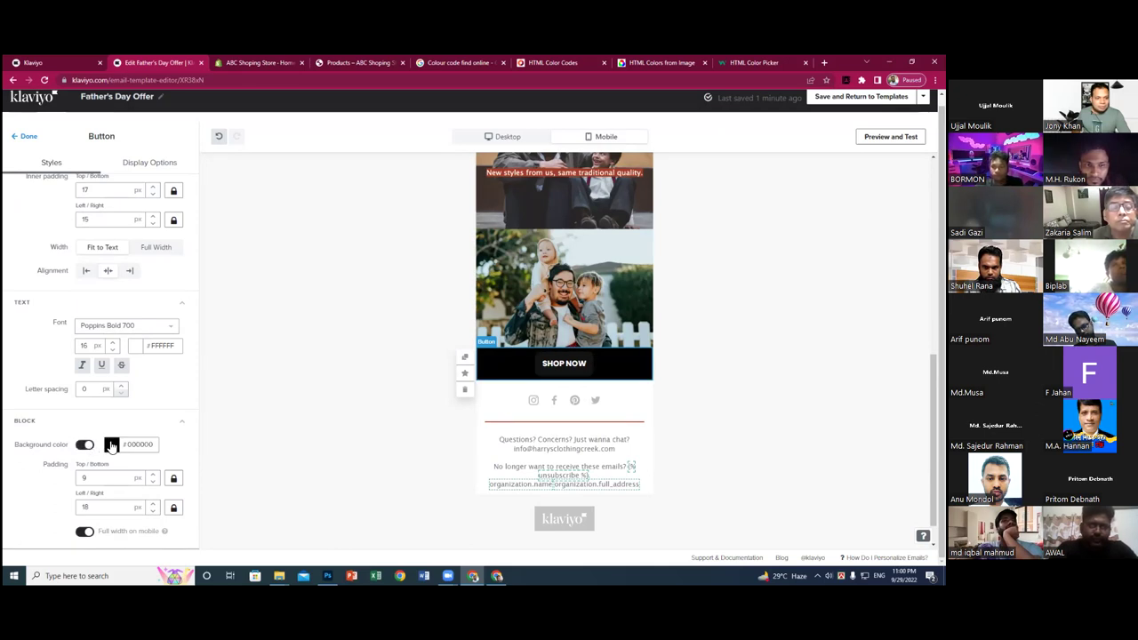
left_click(111, 445)
left_click(125, 513)
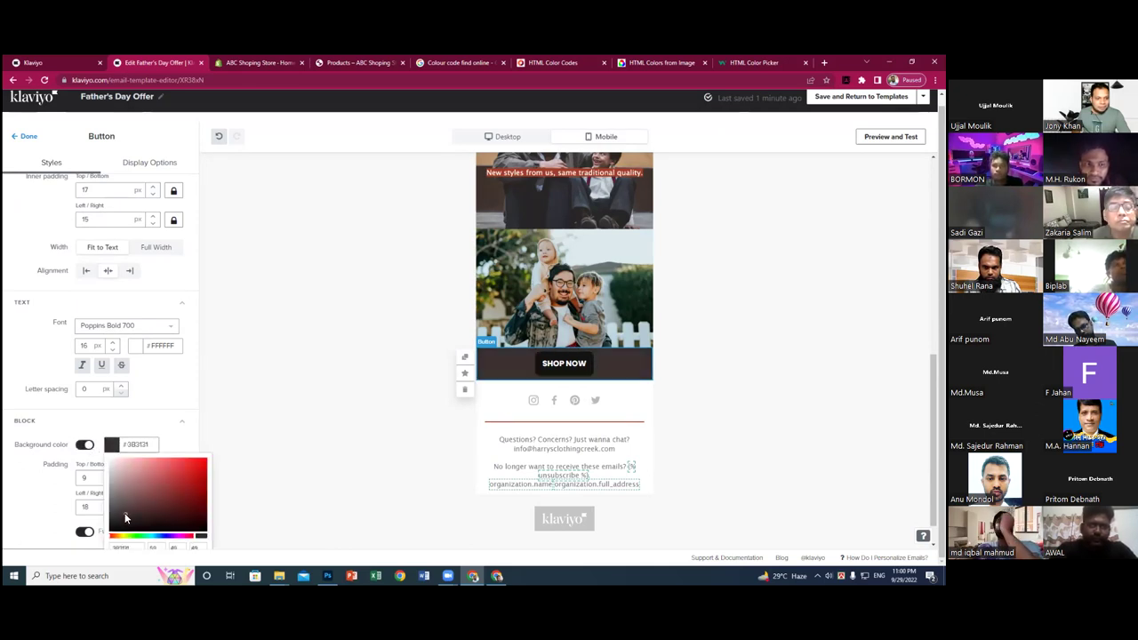
left_click(154, 491)
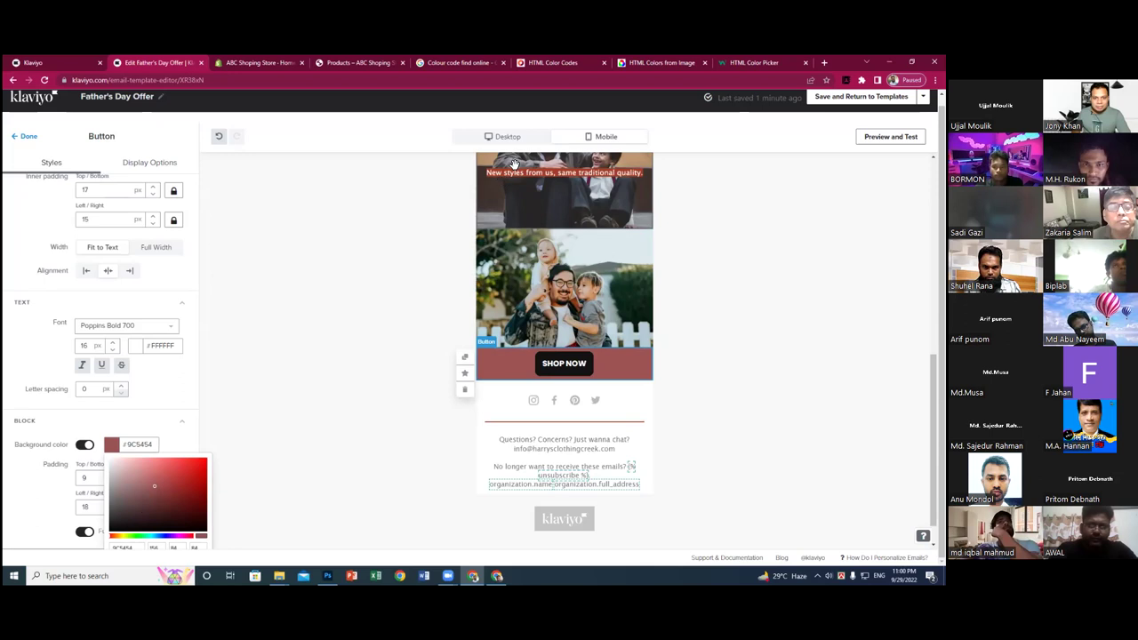
left_click_drag(155, 485, 152, 495)
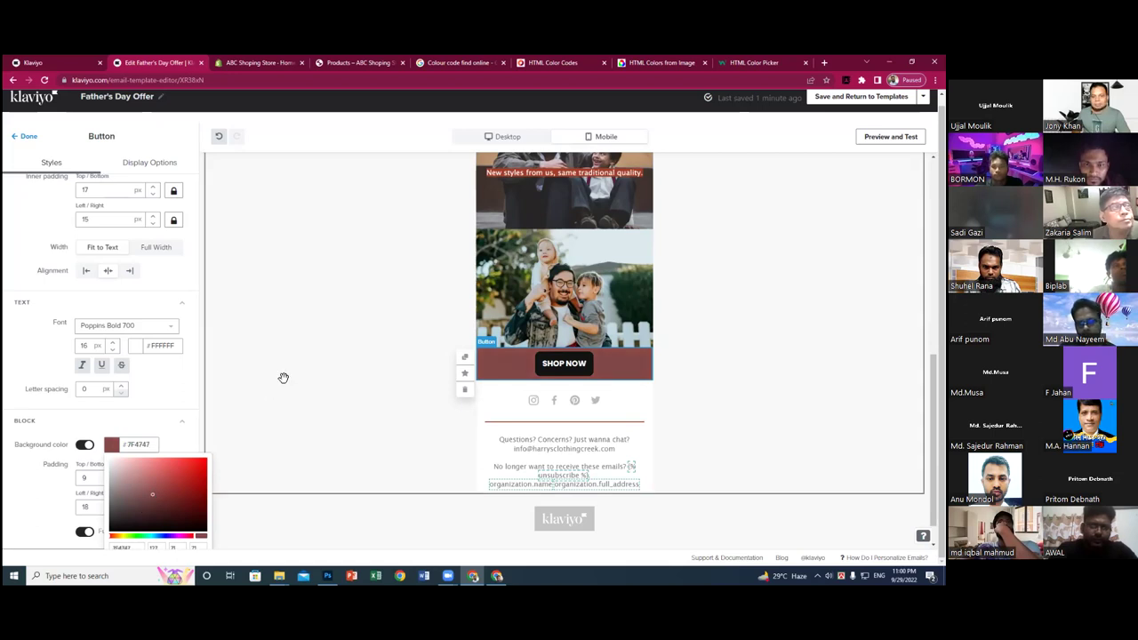
left_click(286, 377)
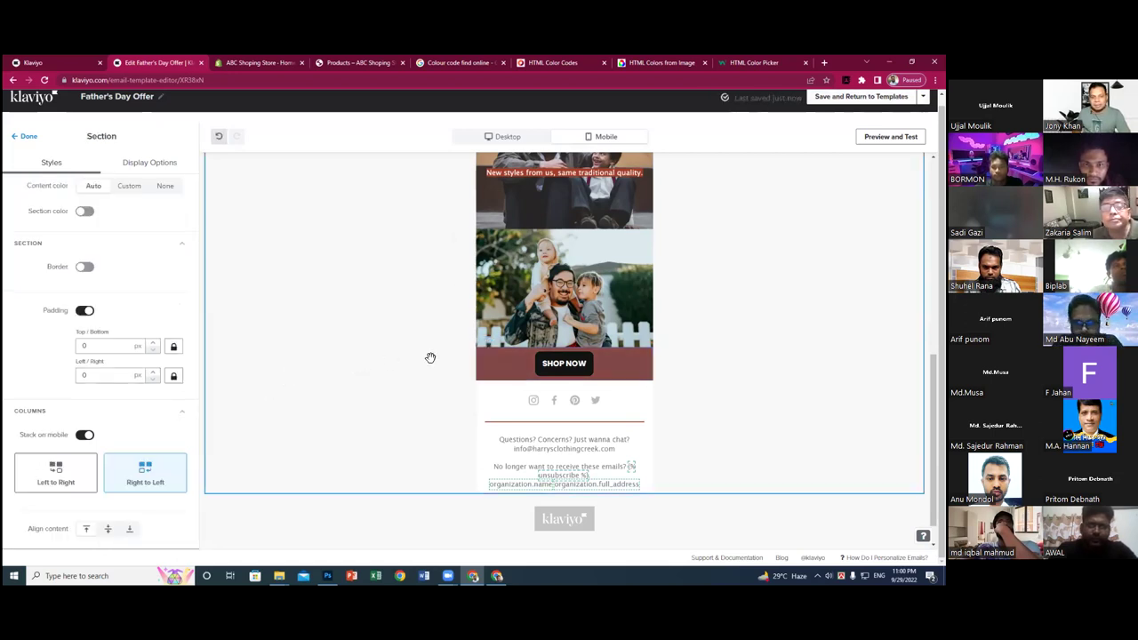
scroll(611, 370, "down", 1)
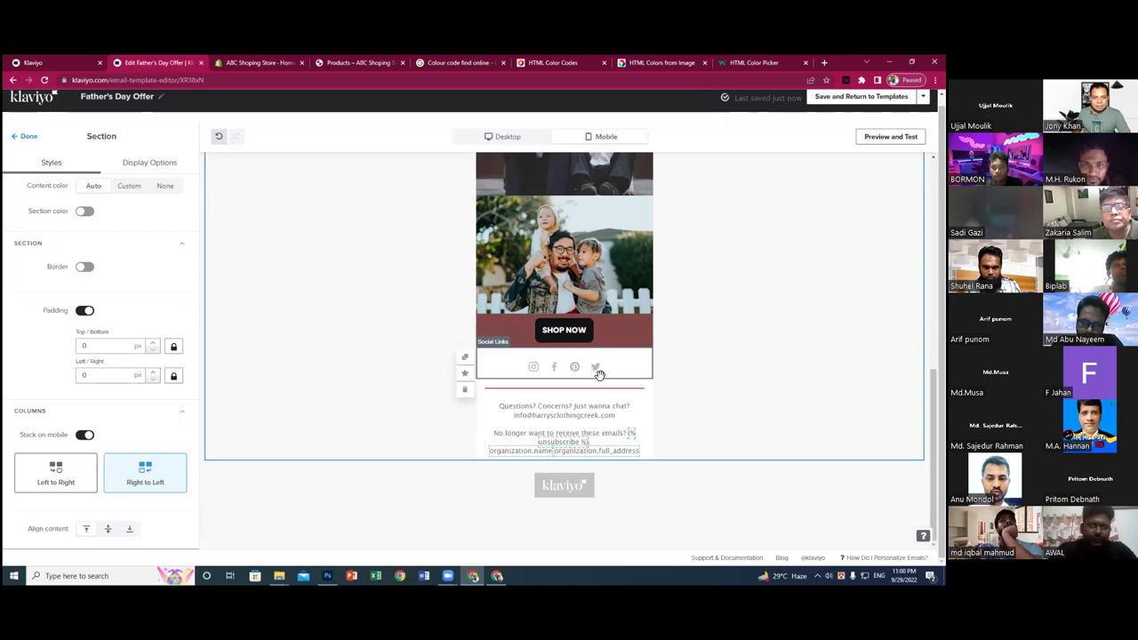
scroll(261, 399, "up", 10)
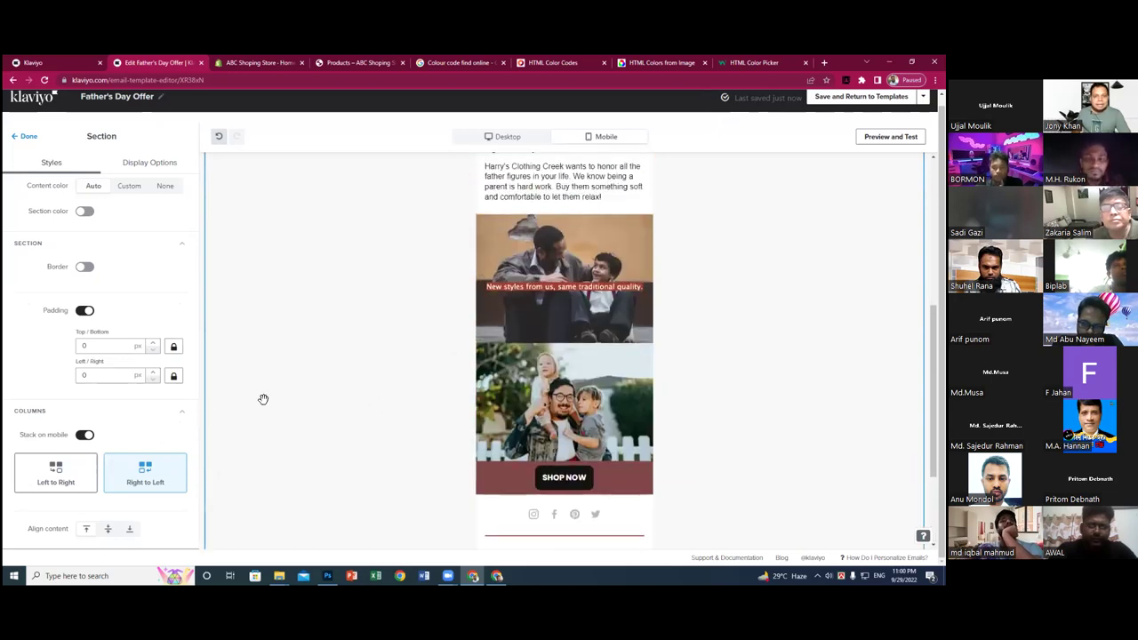
scroll(575, 355, "up", 2)
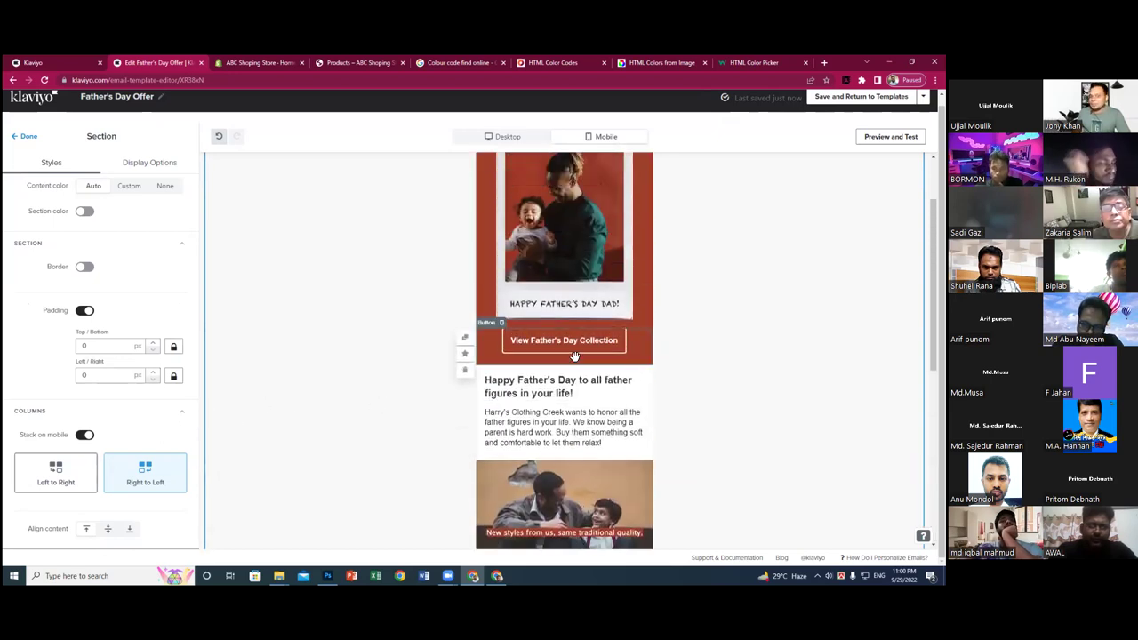
scroll(575, 356, "up", 2)
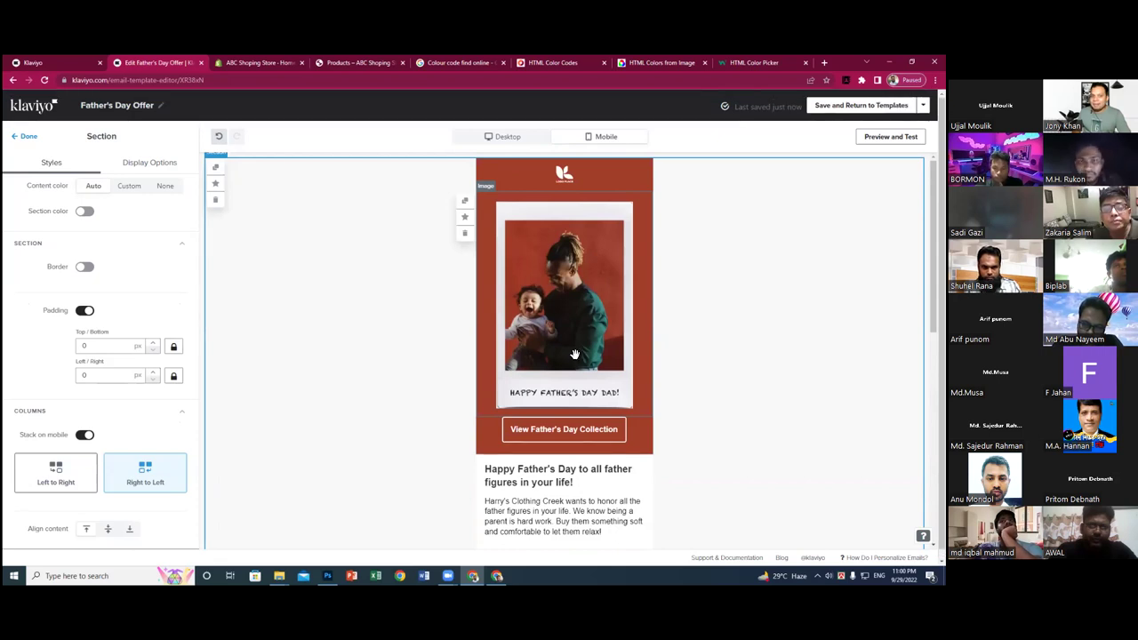
scroll(576, 354, "down", 3)
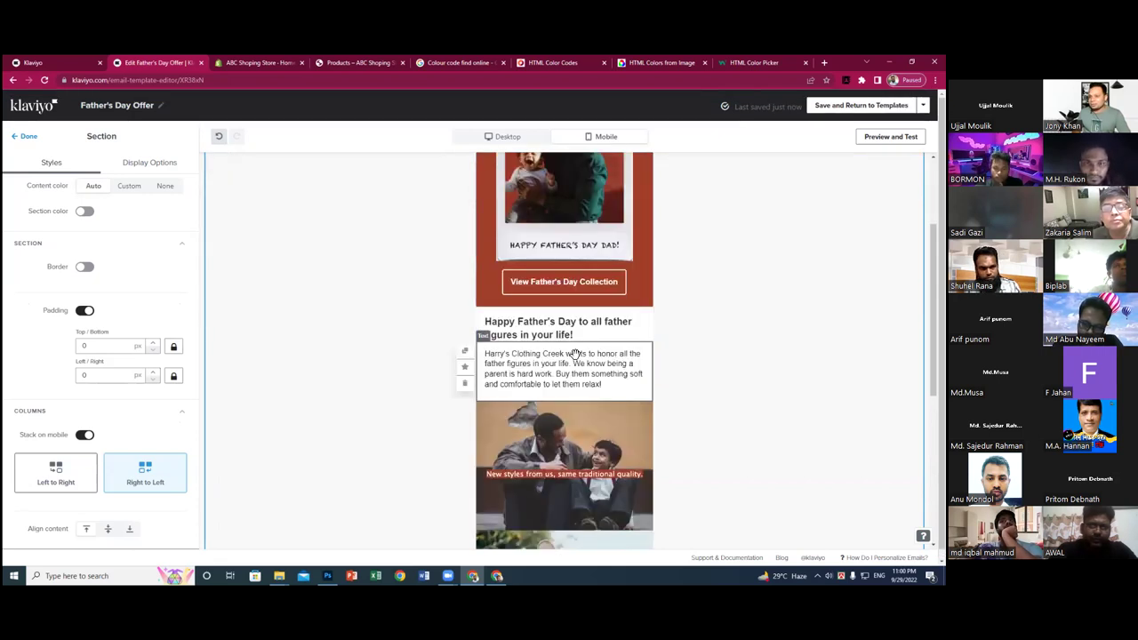
scroll(571, 355, "down", 3)
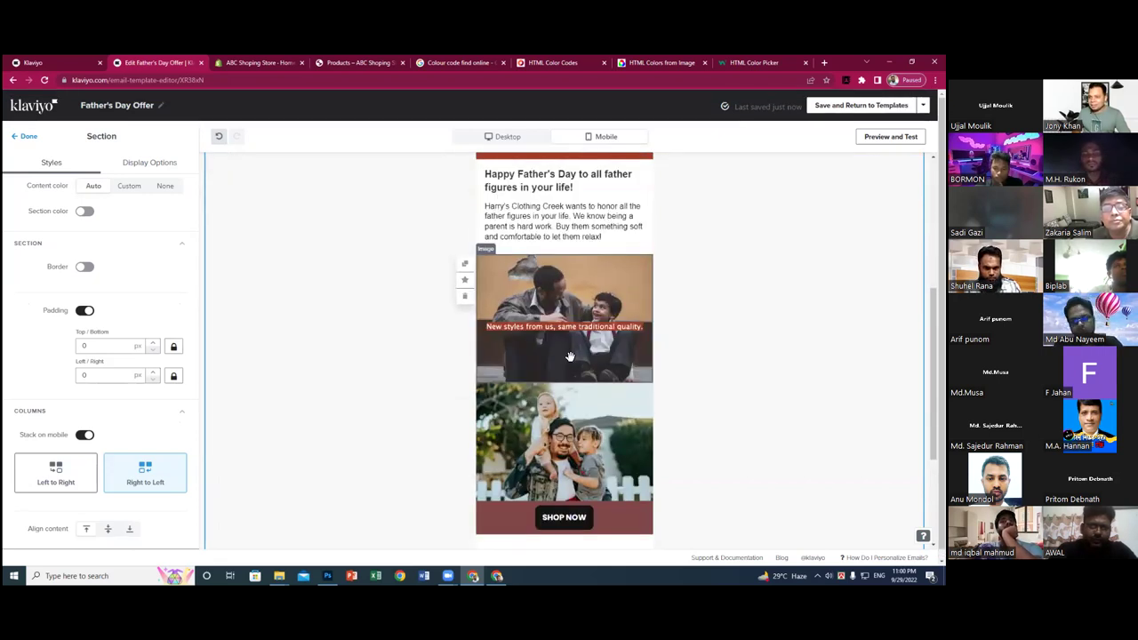
scroll(570, 357, "down", 3)
scroll(572, 356, "down", 1)
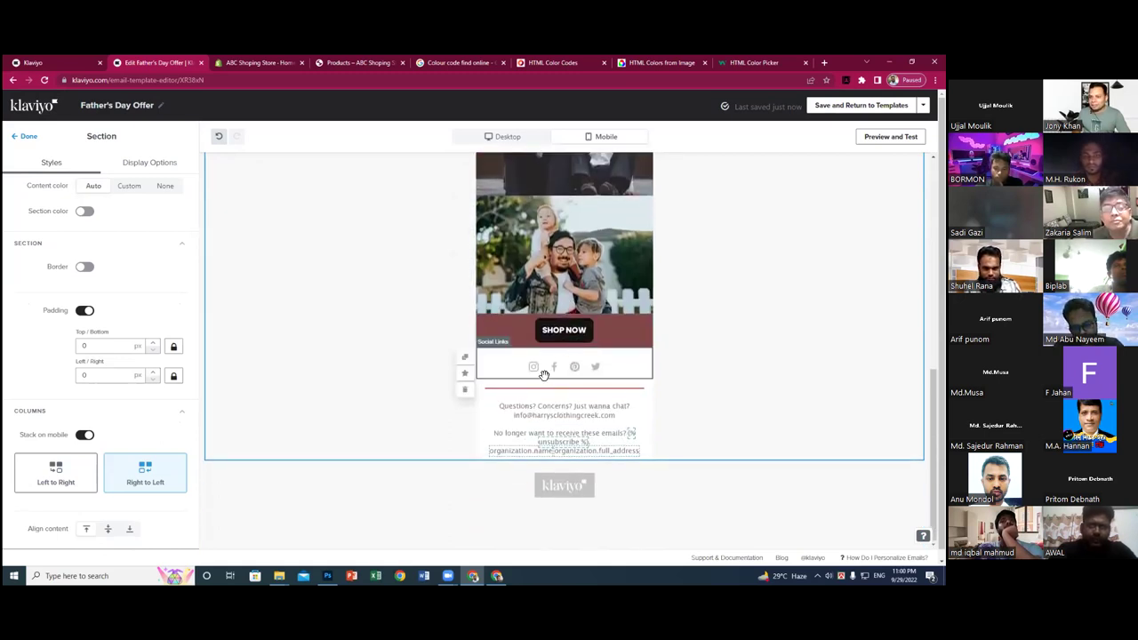
scroll(668, 363, "up", 6)
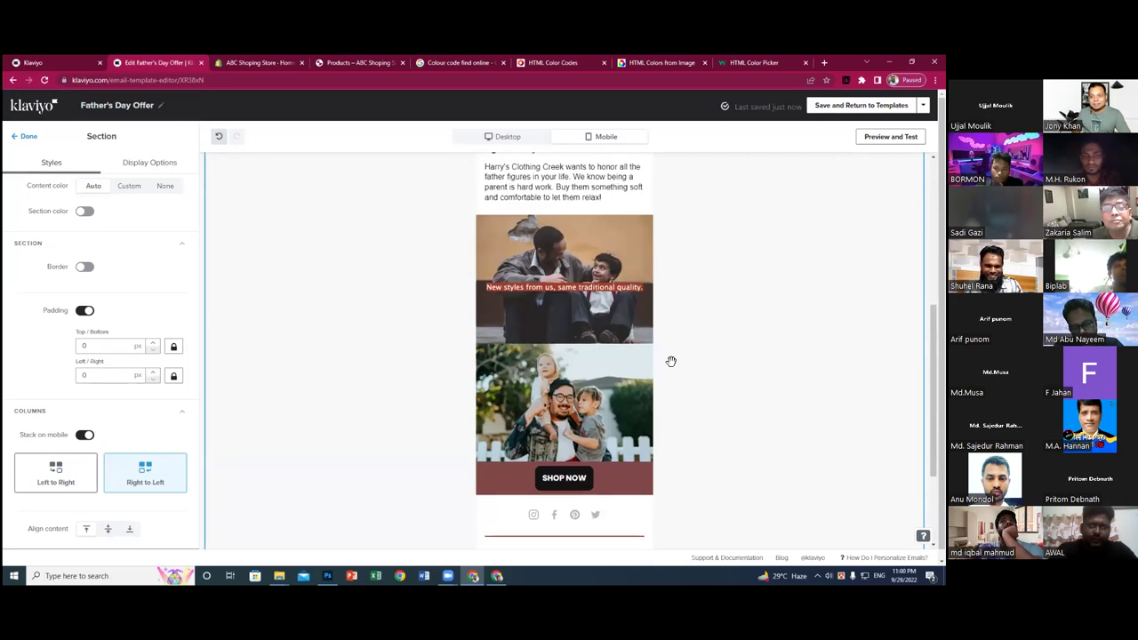
scroll(671, 361, "up", 4)
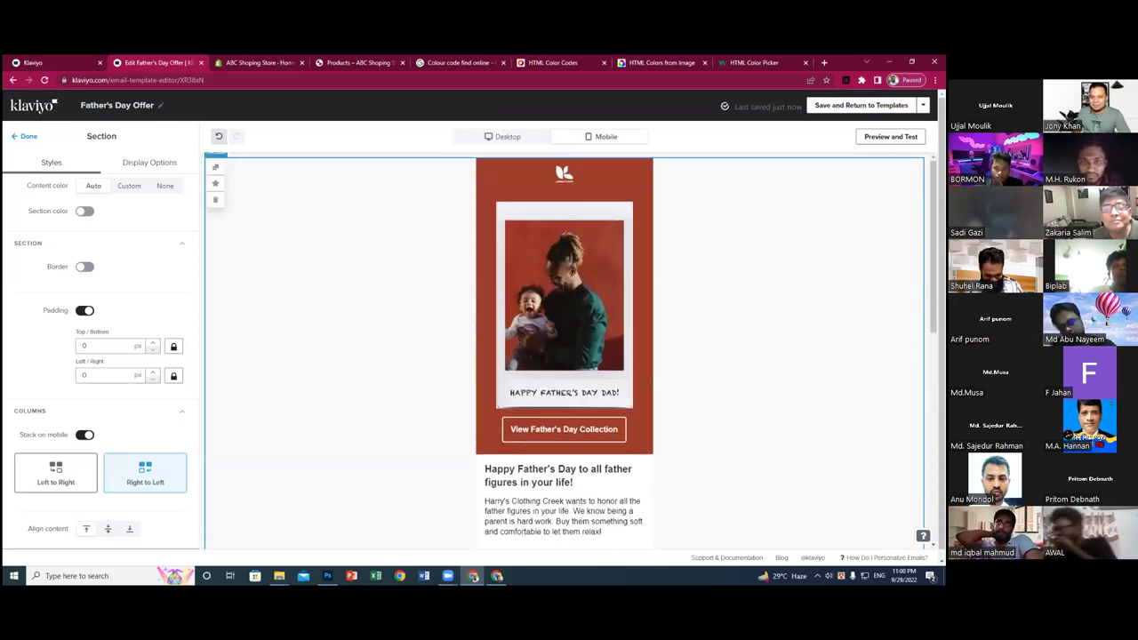
- Save and return to Templates, then open the Father's Day Offer thumbnail in a new tab
left_click(862, 105)
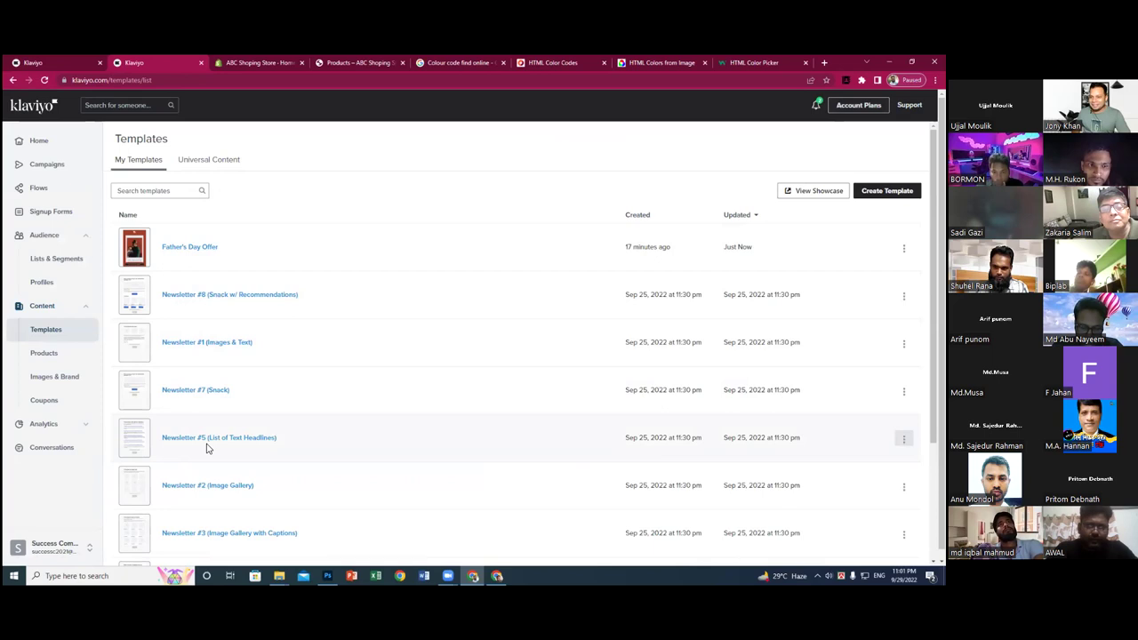
scroll(201, 314, "down", 4)
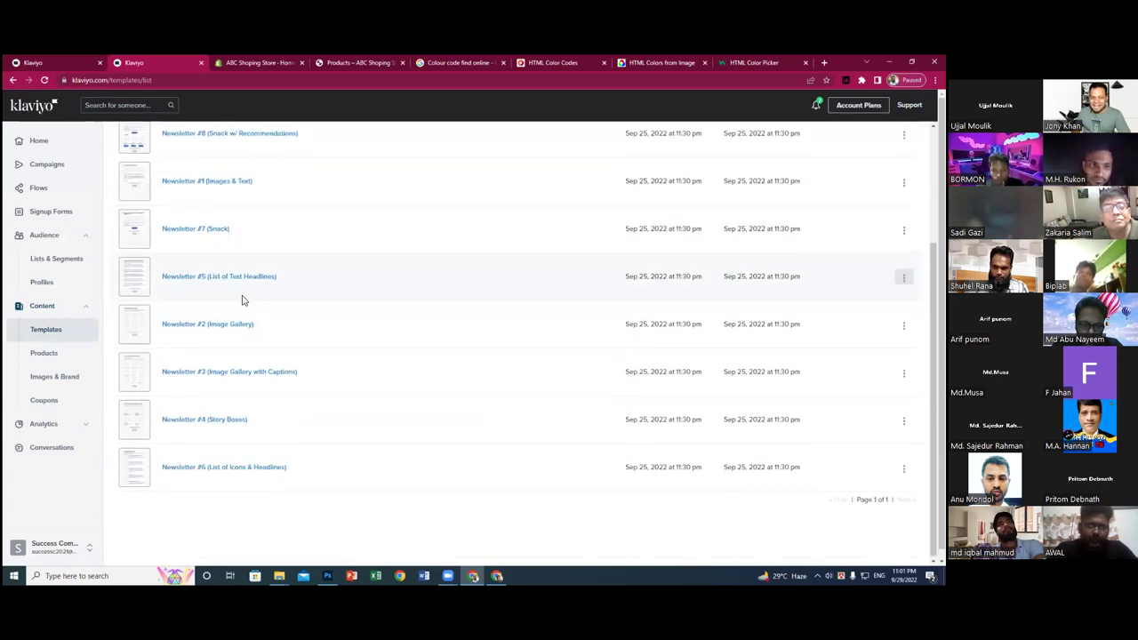
scroll(242, 300, "down", 1)
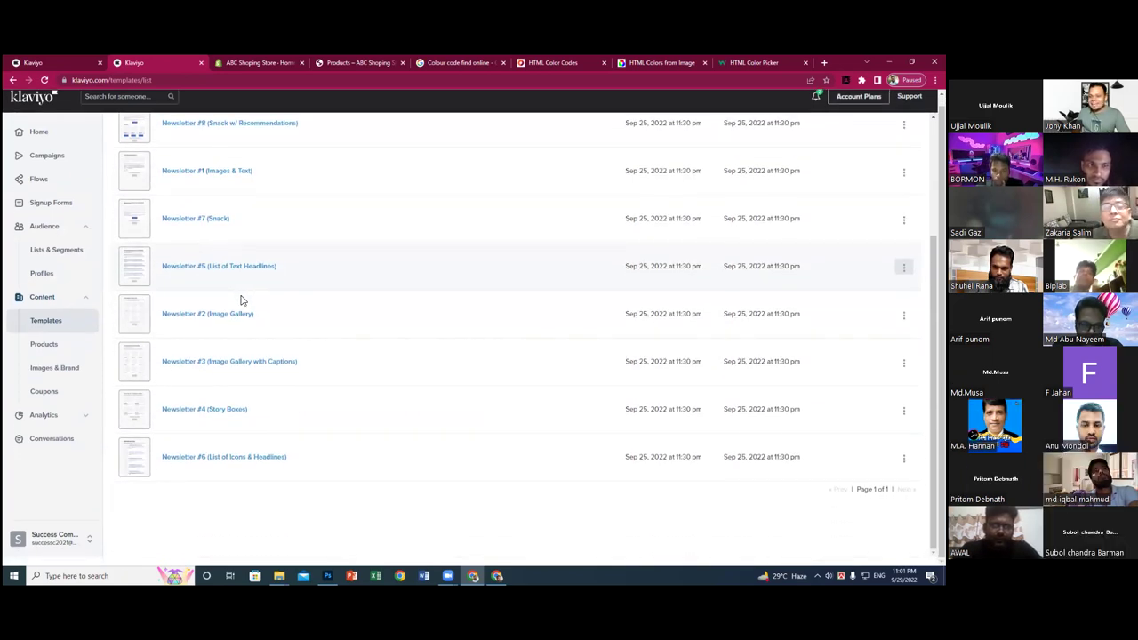
scroll(242, 301, "up", 5)
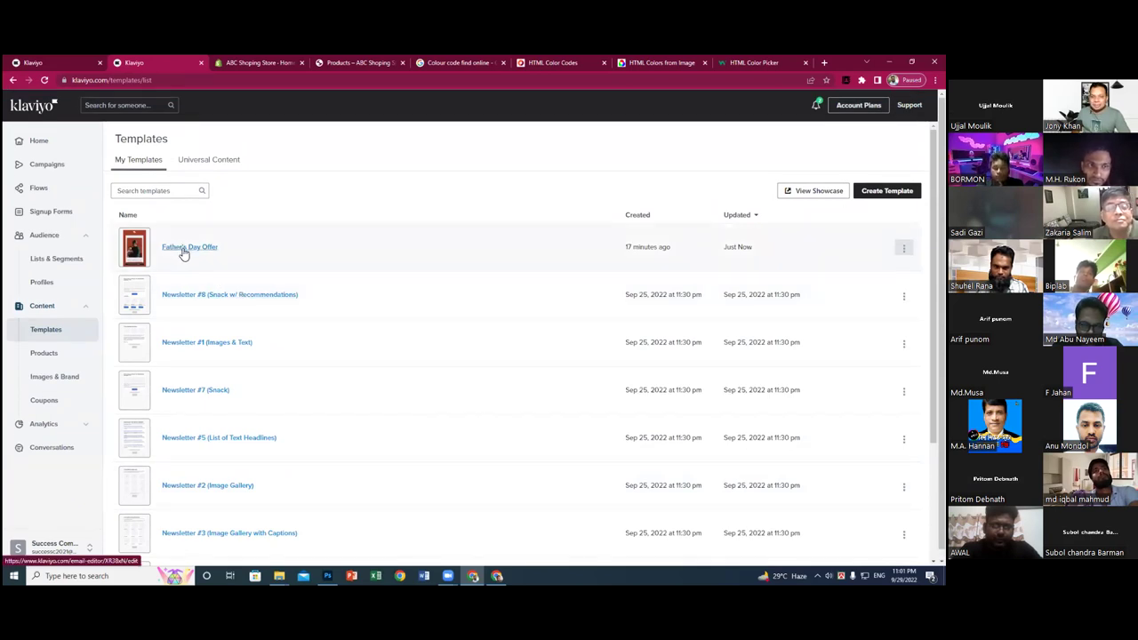
left_click(138, 247)
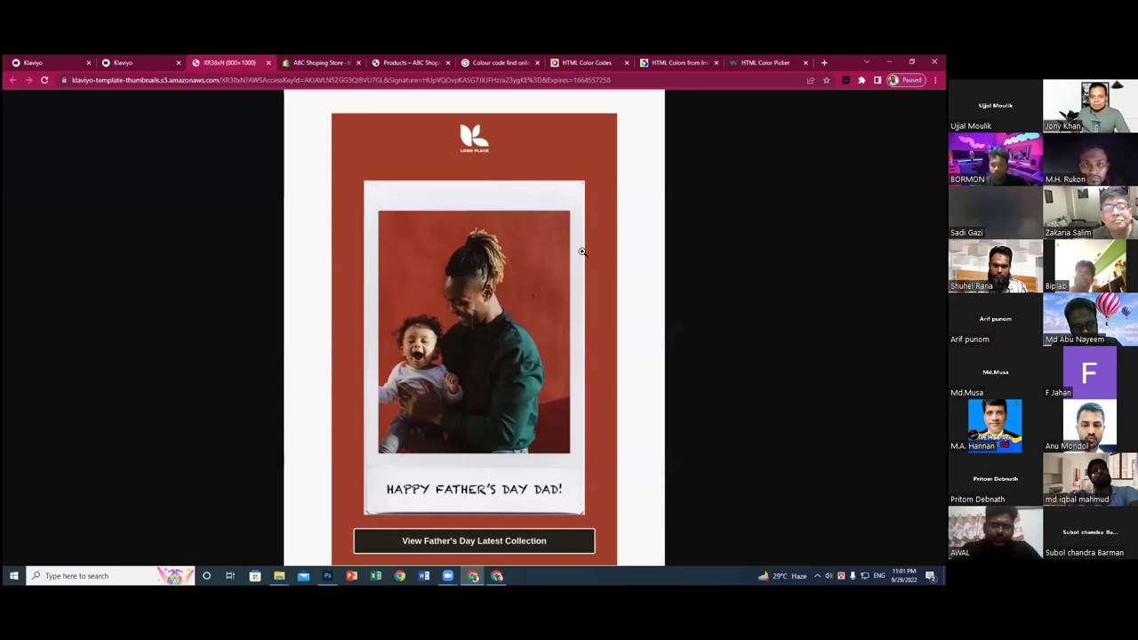
- View the Father's Day Offer preview image at full size, then close it and return to Templates
left_click(643, 294)
scroll(644, 298, "down", 1)
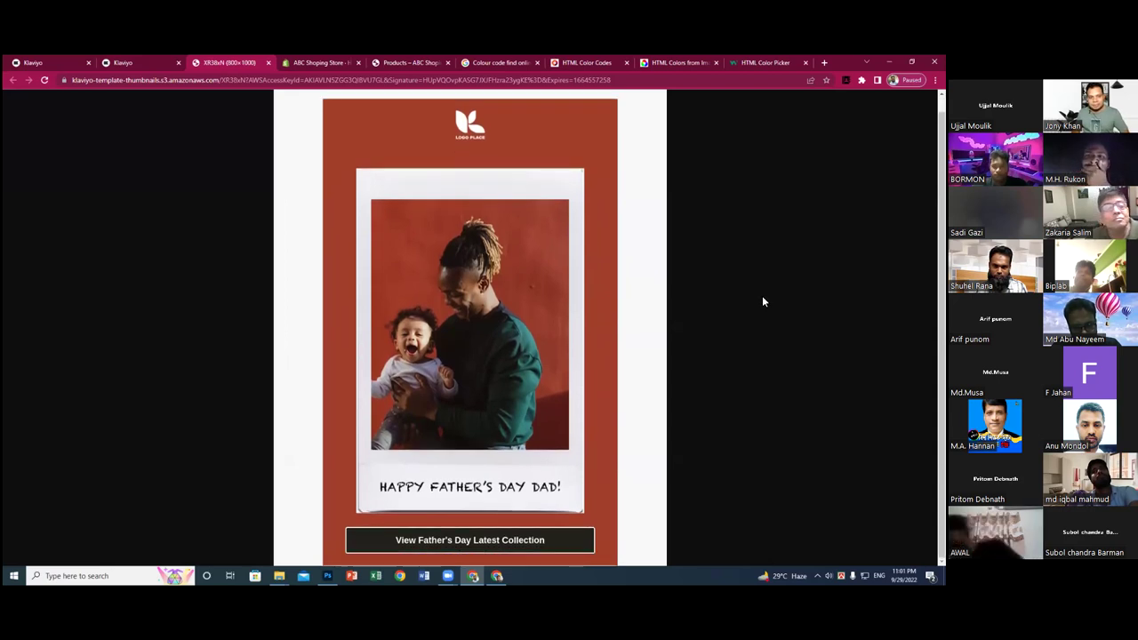
key("ctrl+minus")
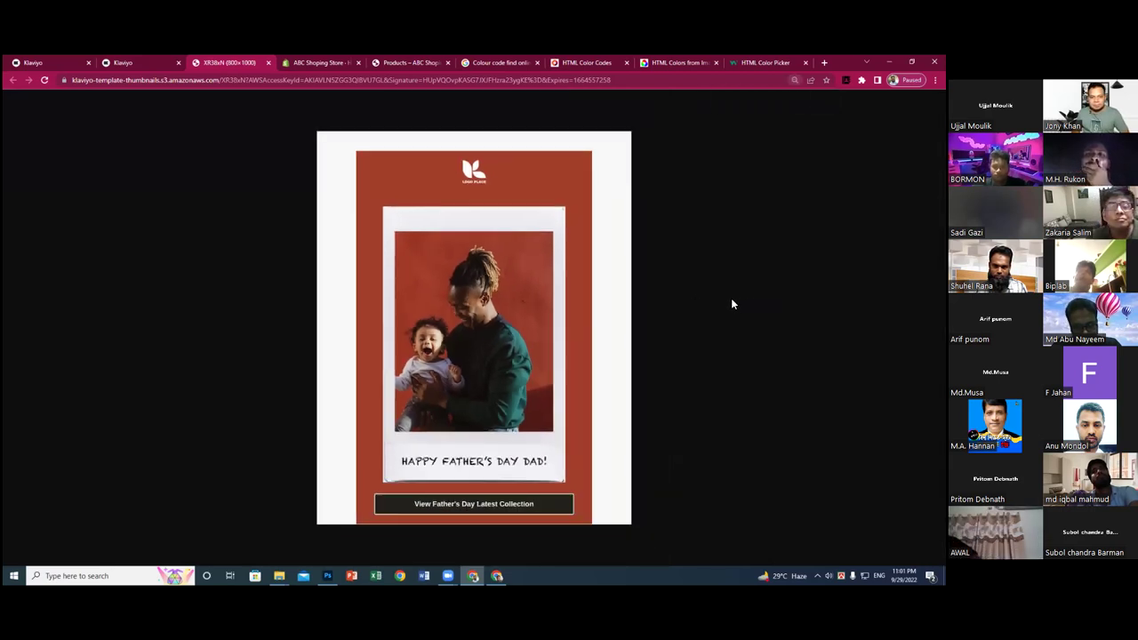
left_click(268, 63)
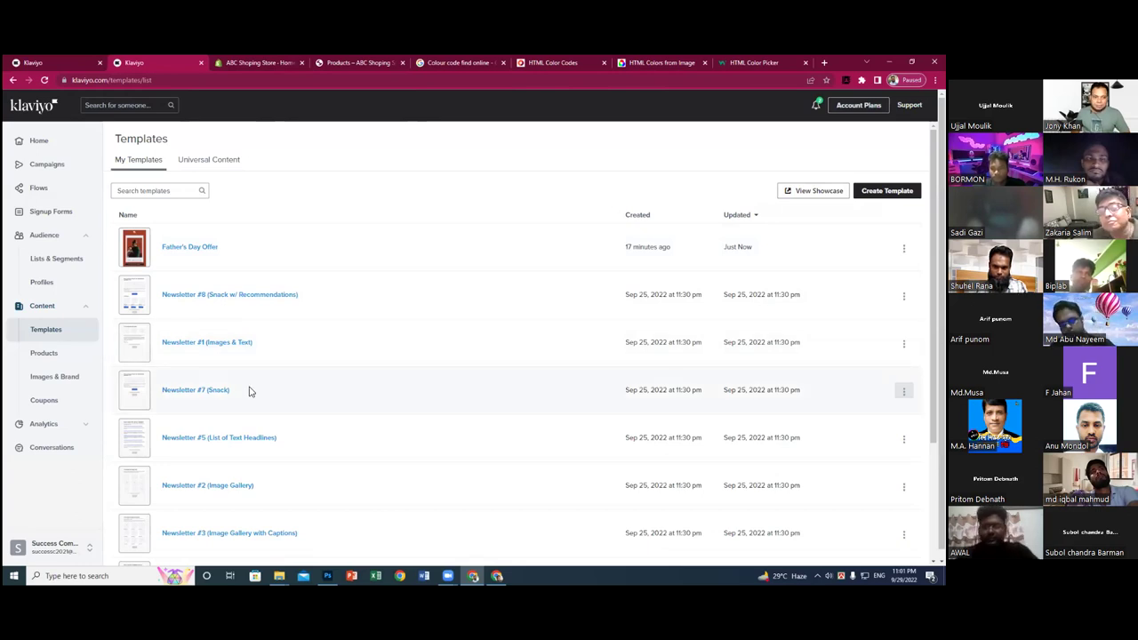
scroll(321, 363, "down", 2)
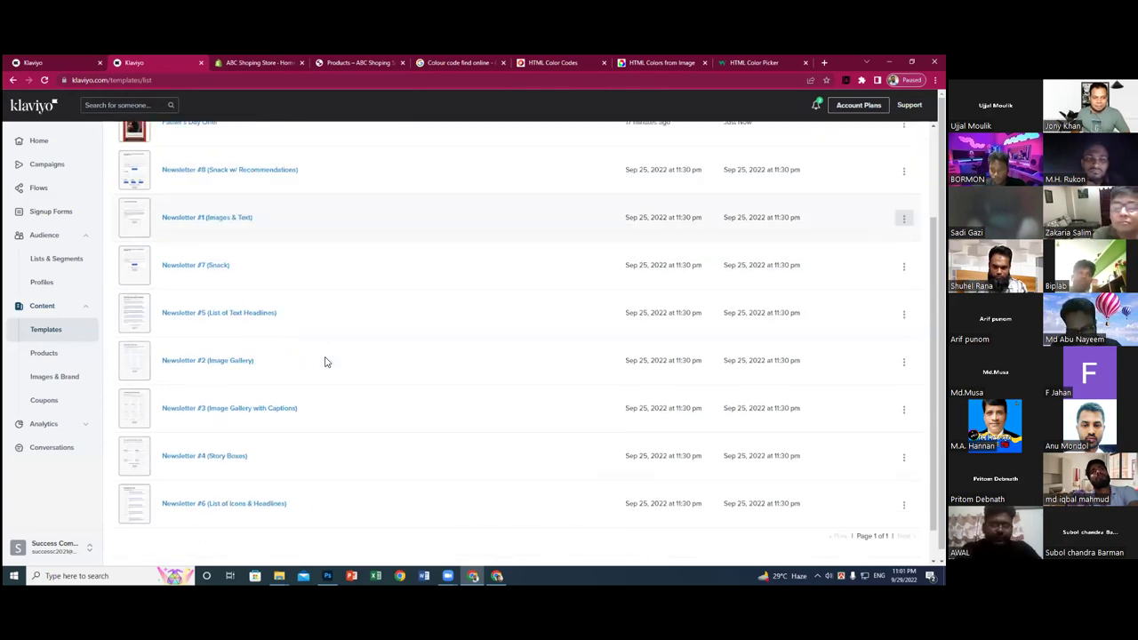
scroll(321, 366, "up", 2)
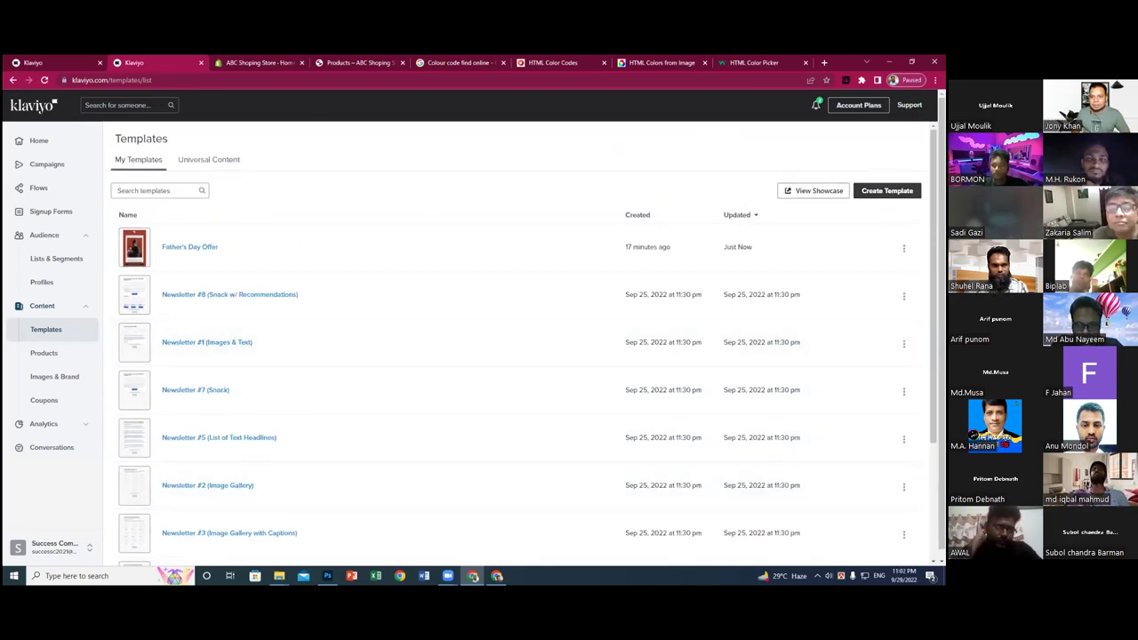
- Start a new email template using the classic editor
left_click(887, 190)
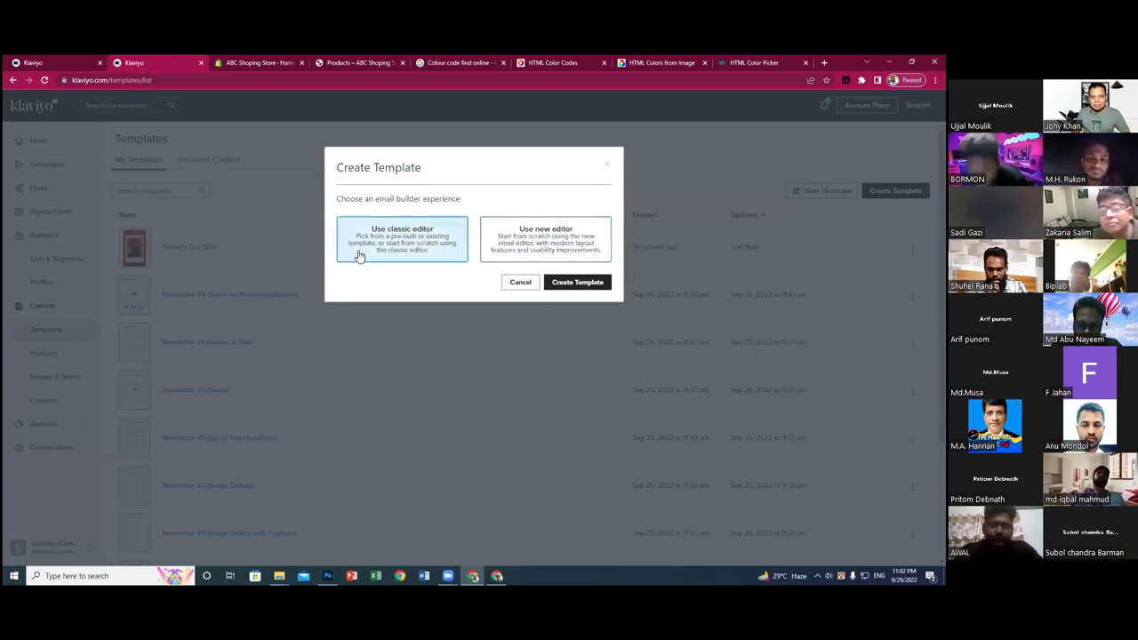
left_click(575, 286)
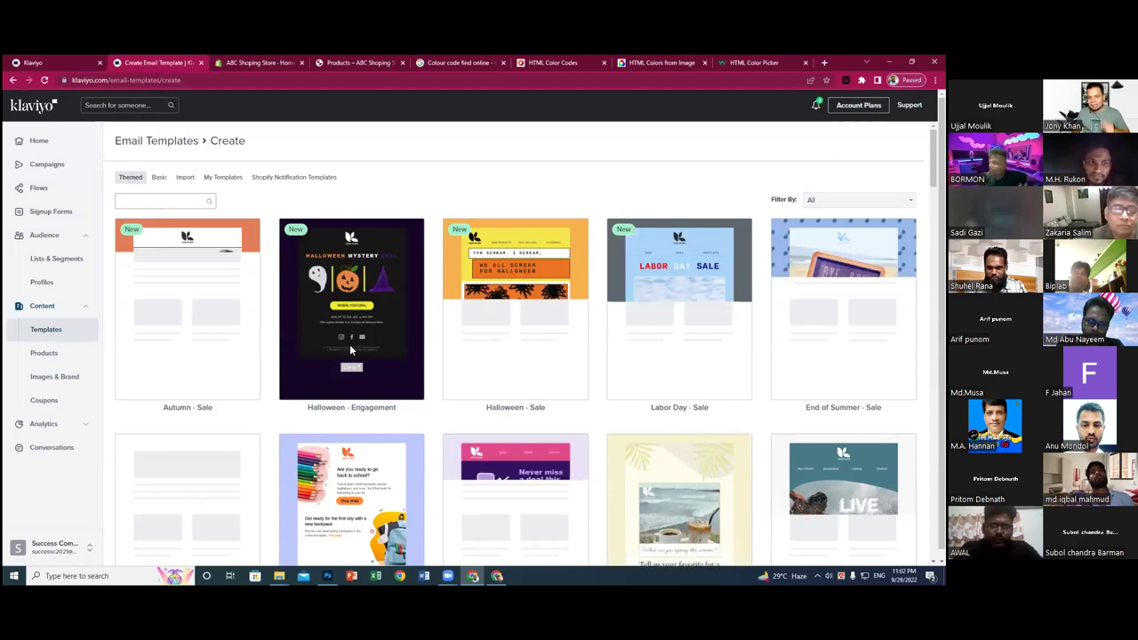
scroll(382, 330, "down", 1)
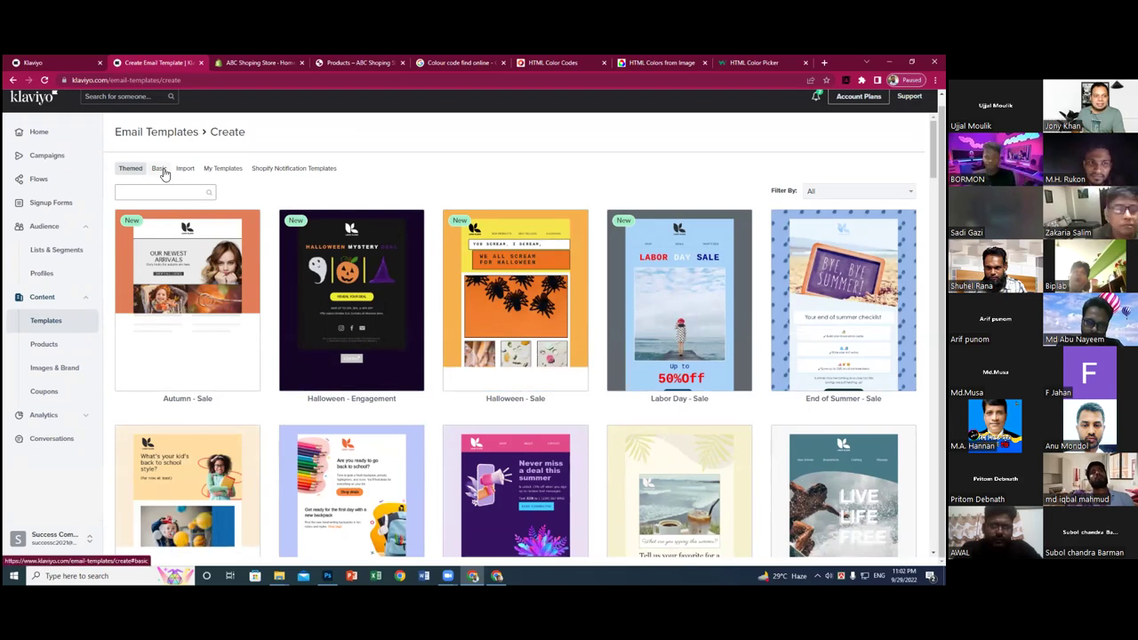
- Browse the Basic layouts, from 1 Column through 1 Column / Main Heading
left_click(160, 169)
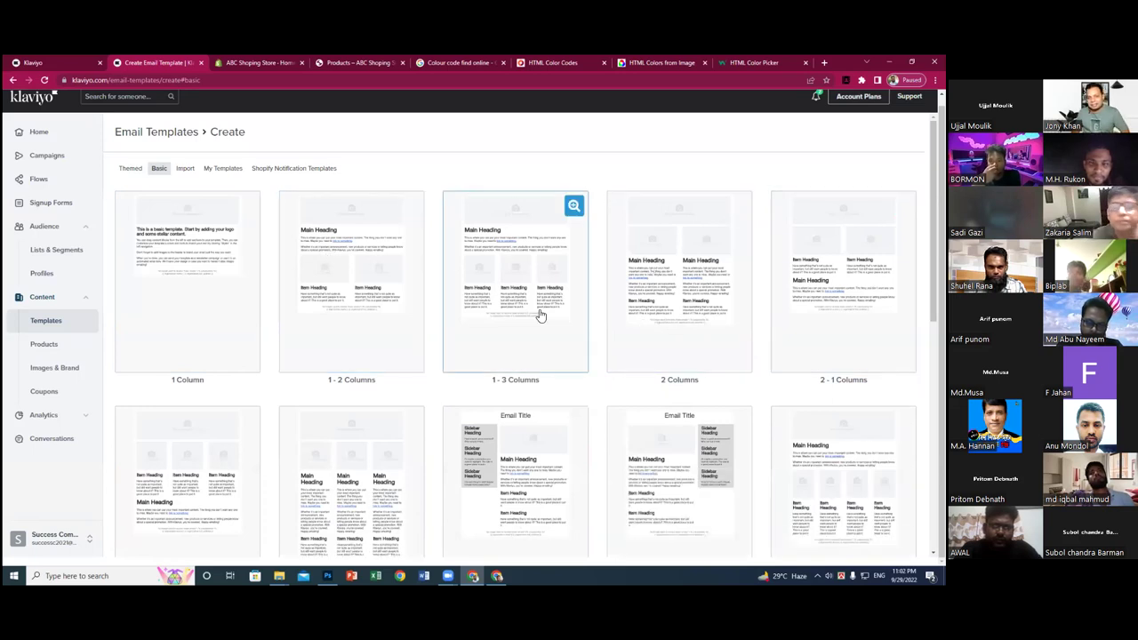
key("ctrl+plus")
key("ctrl+plus")
key("ctrl+plus")
key("ctrl+plus")
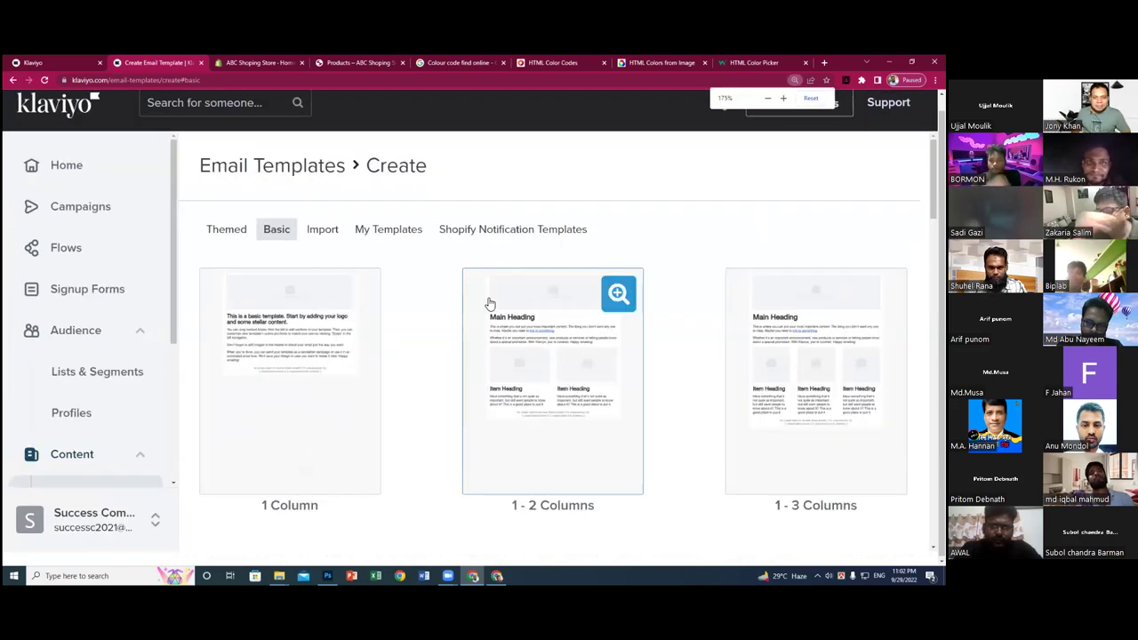
key("ctrl+minus")
key("ctrl+minus")
key("ctrl+minus")
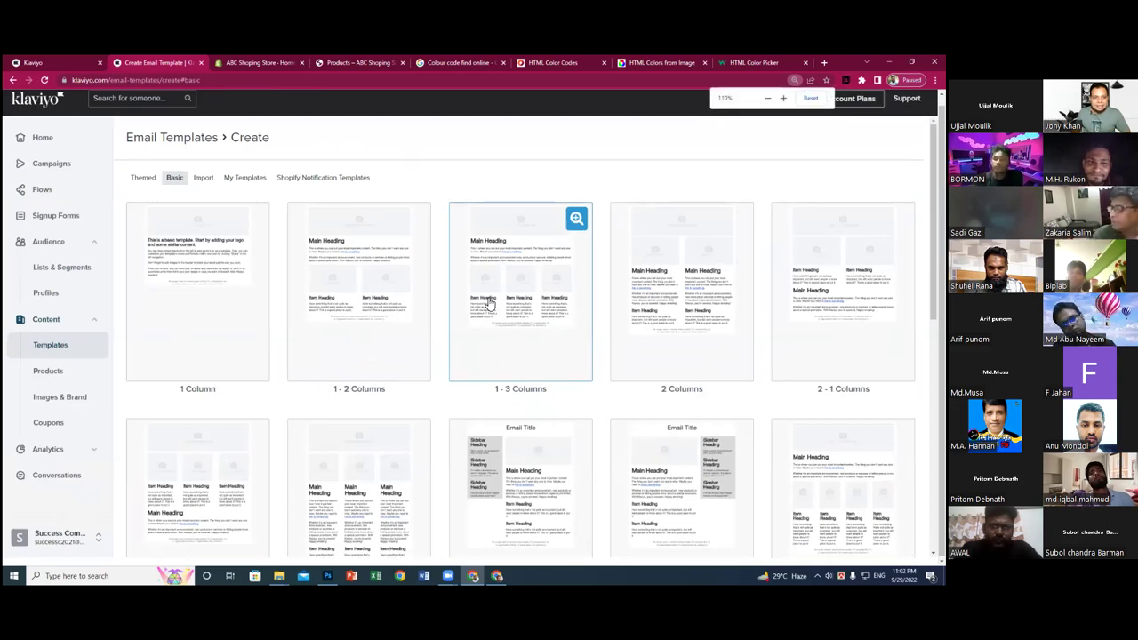
scroll(487, 304, "down", 3)
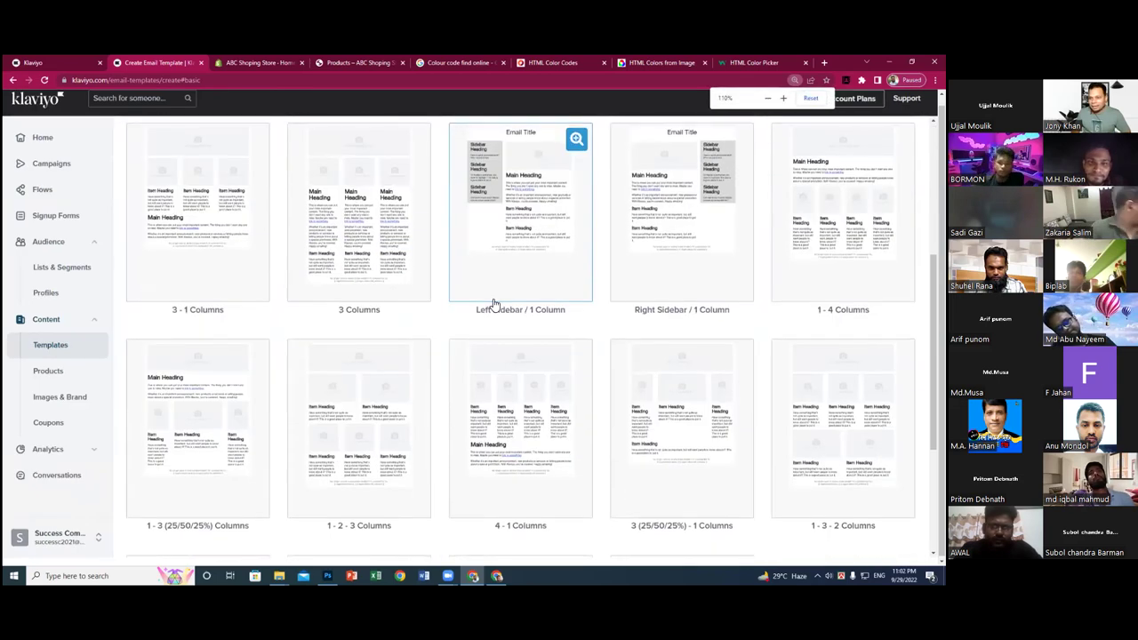
scroll(495, 304, "down", 3)
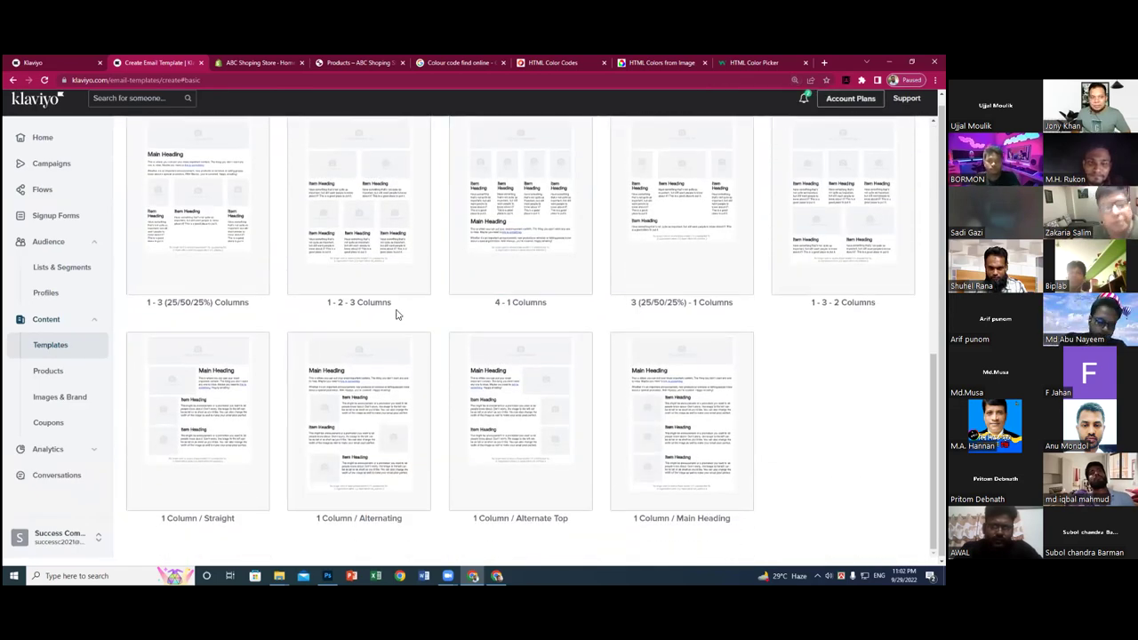
scroll(397, 315, "up", 8)
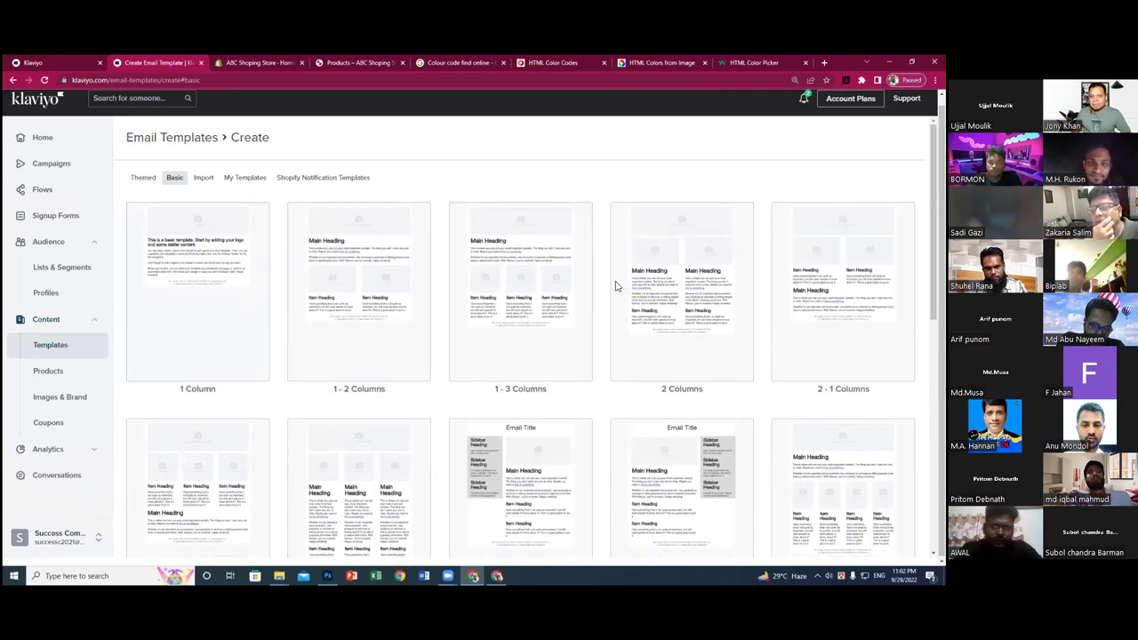
scroll(608, 289, "down", 1)
scroll(553, 297, "down", 4)
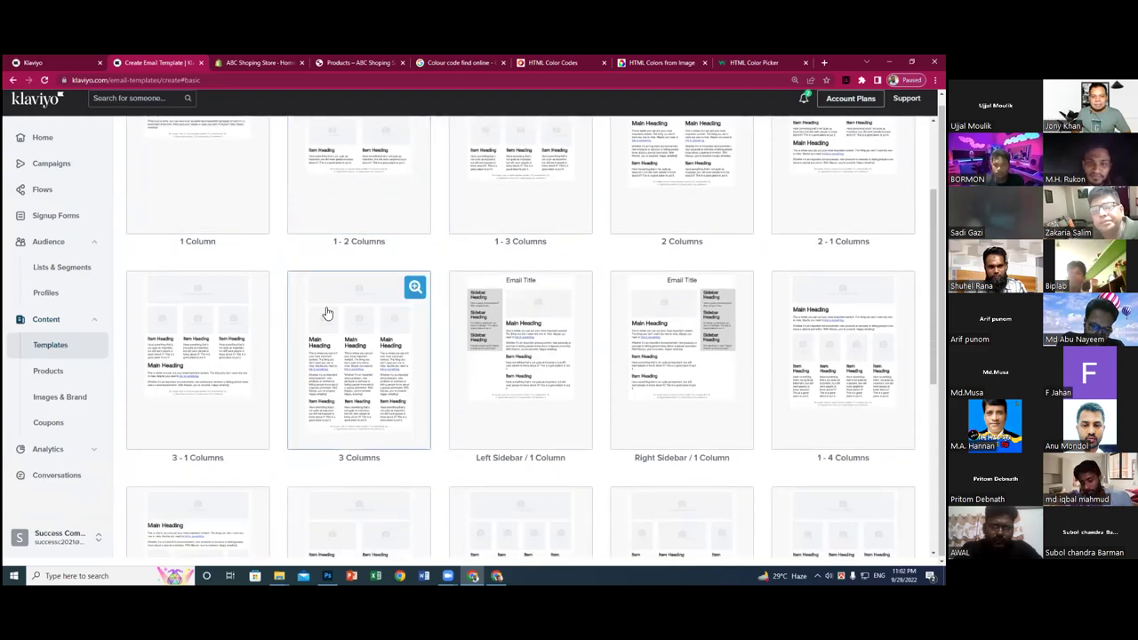
scroll(411, 315, "down", 4)
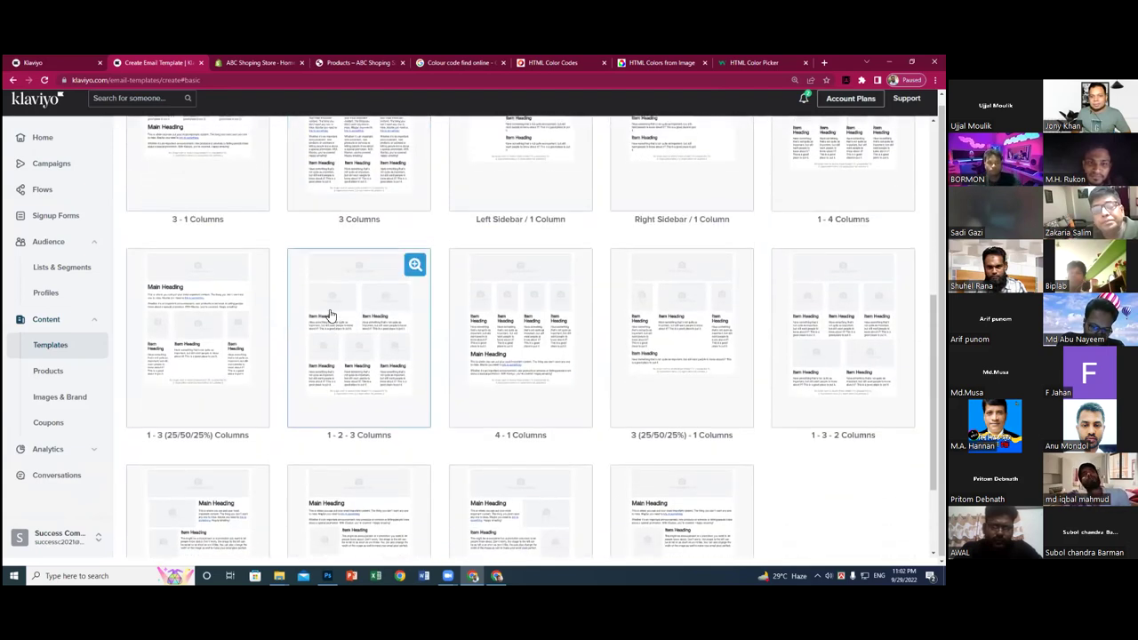
scroll(330, 314, "up", 8)
scroll(258, 298, "up", 1)
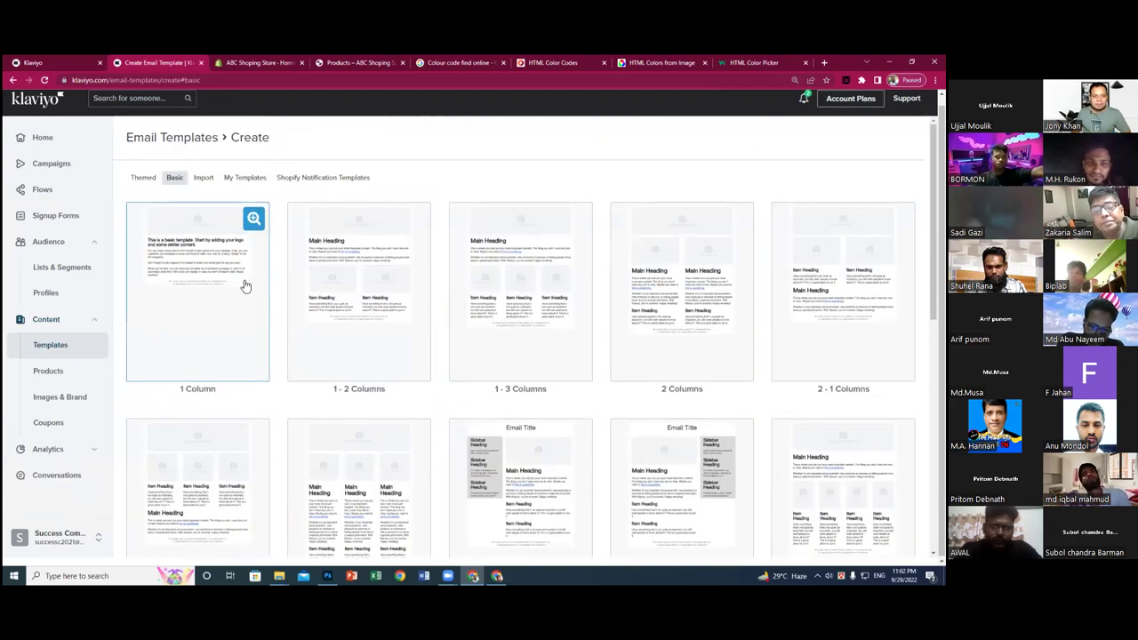
- Create a 1 Column template named 'Test Template', then go back to the layouts gallery
left_click(218, 242)
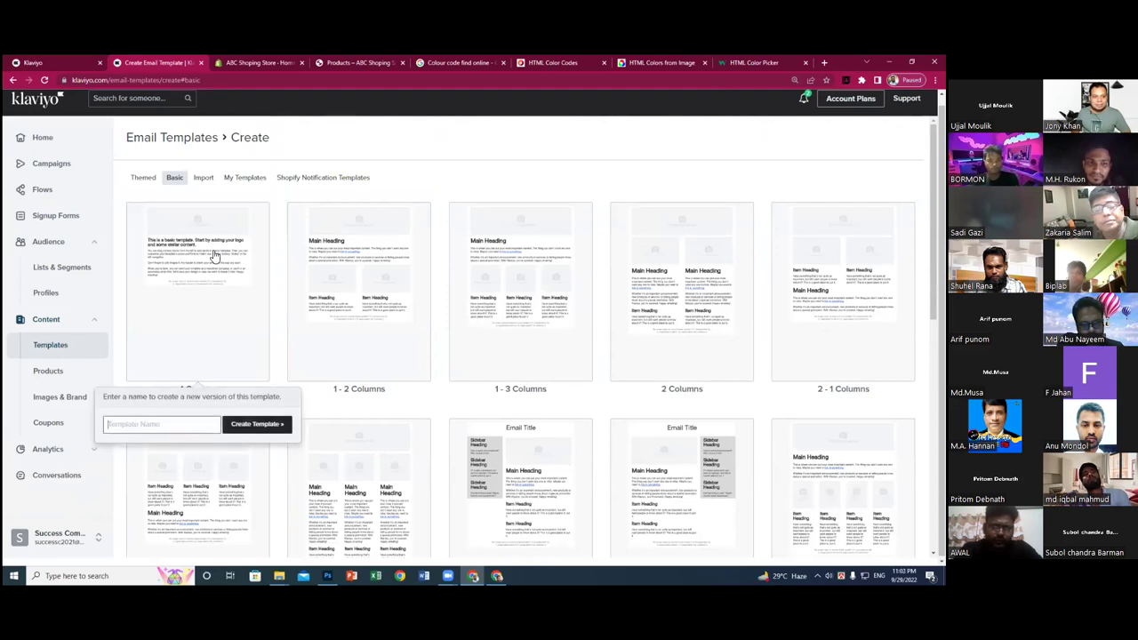
type("Te")
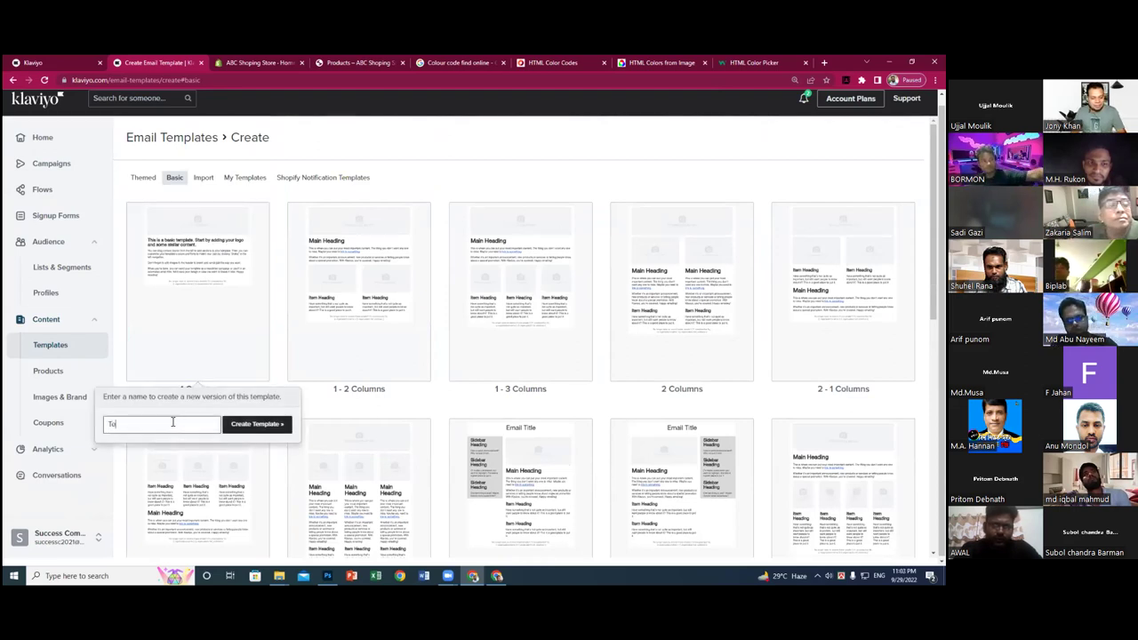
type("st C")
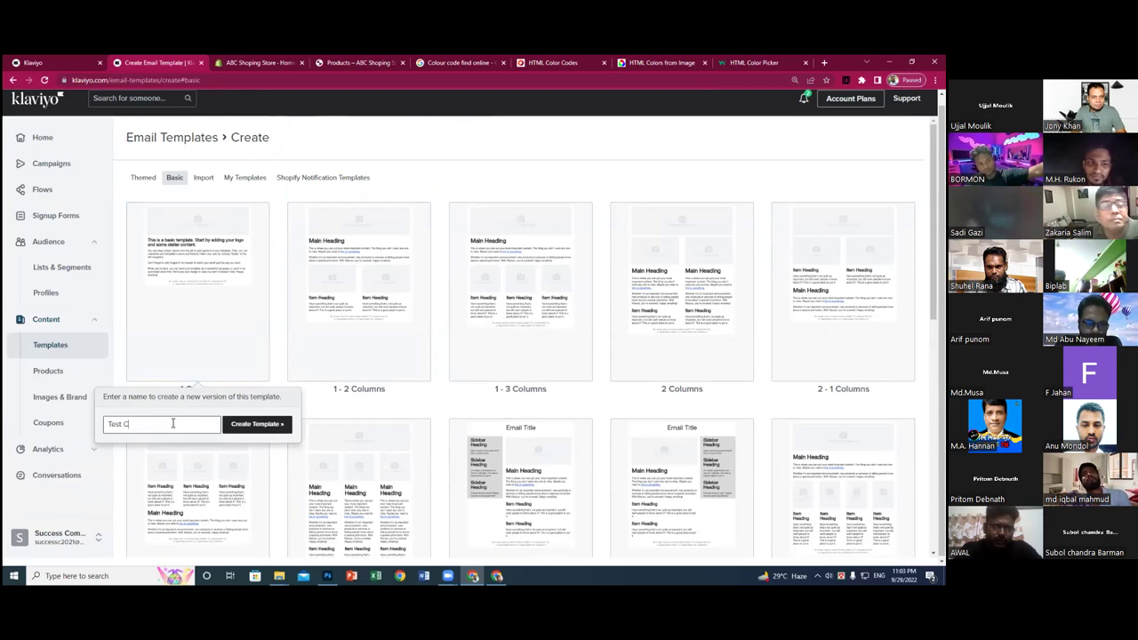
type("ampa")
key("BackSpace")
key("BackSpace")
key("BackSpace")
key("BackSpace")
type("Template")
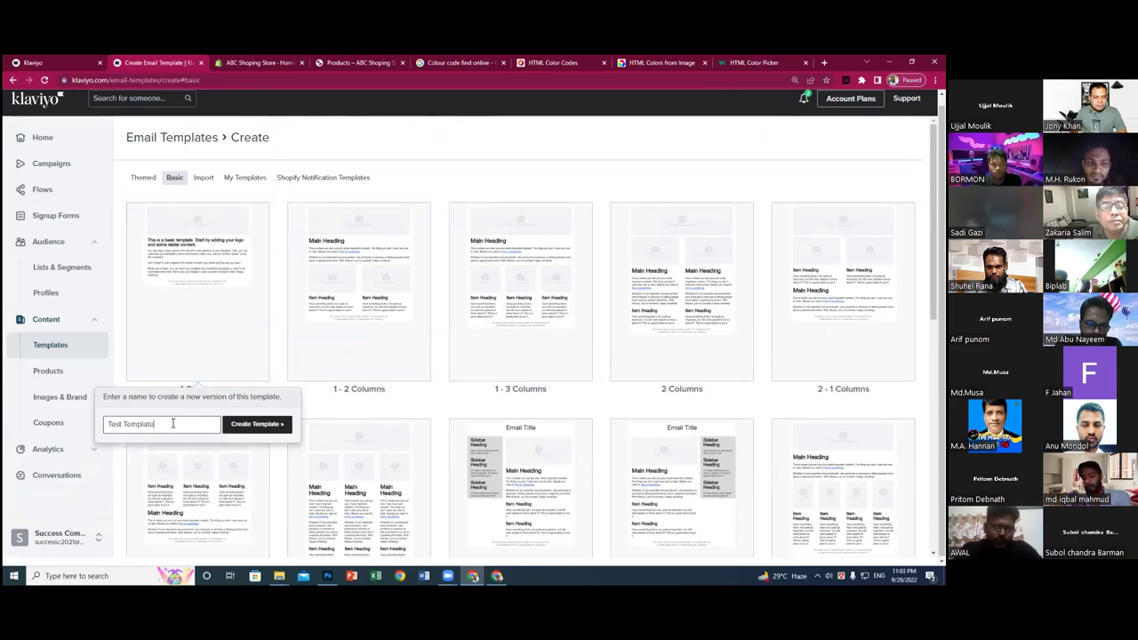
left_click(279, 426)
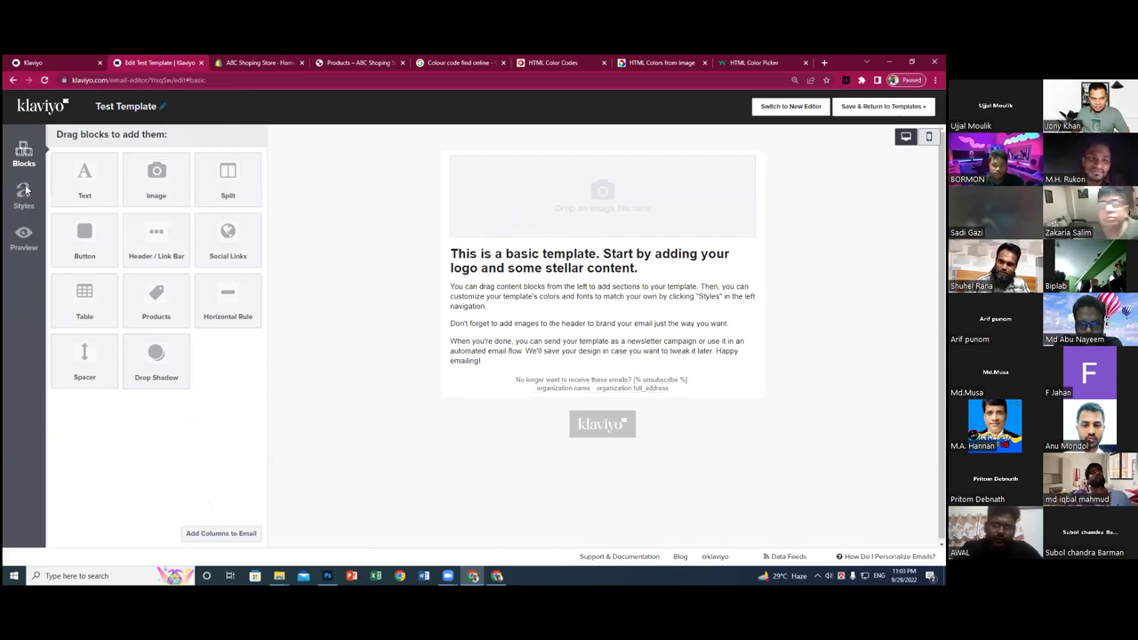
left_click(13, 80)
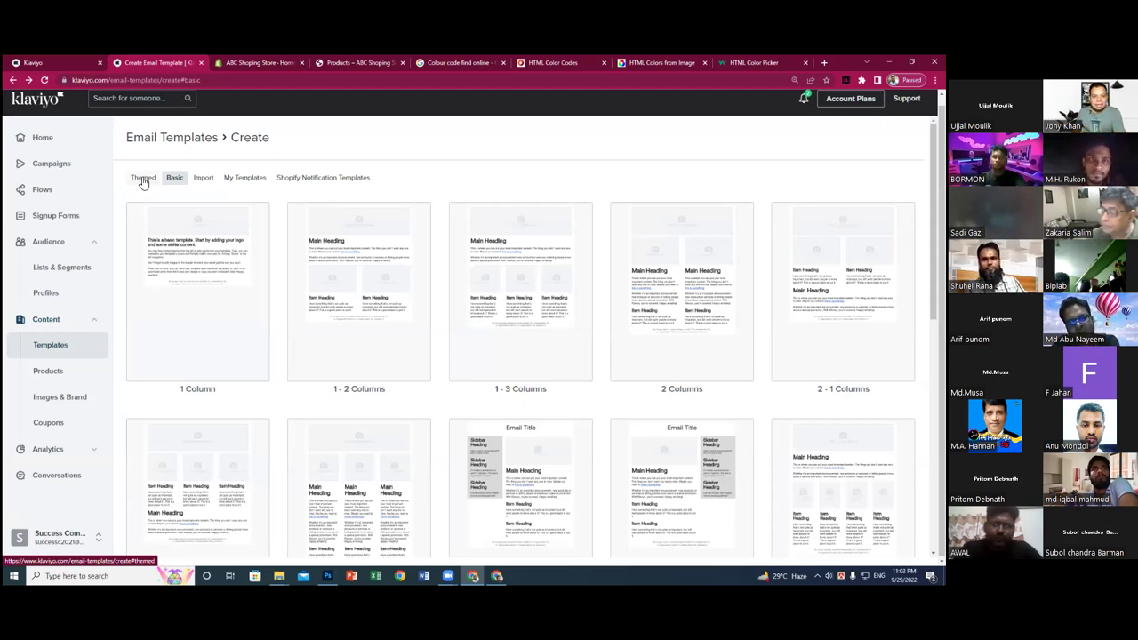
- Filter the Themed templates to the Sale category
left_click(142, 182)
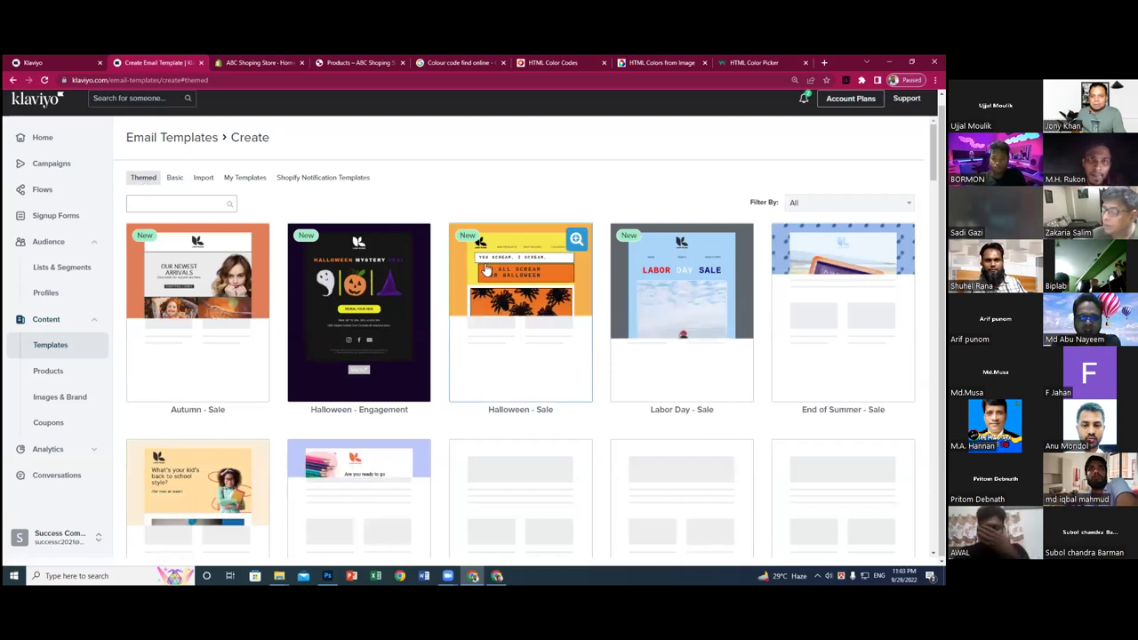
left_click(849, 203)
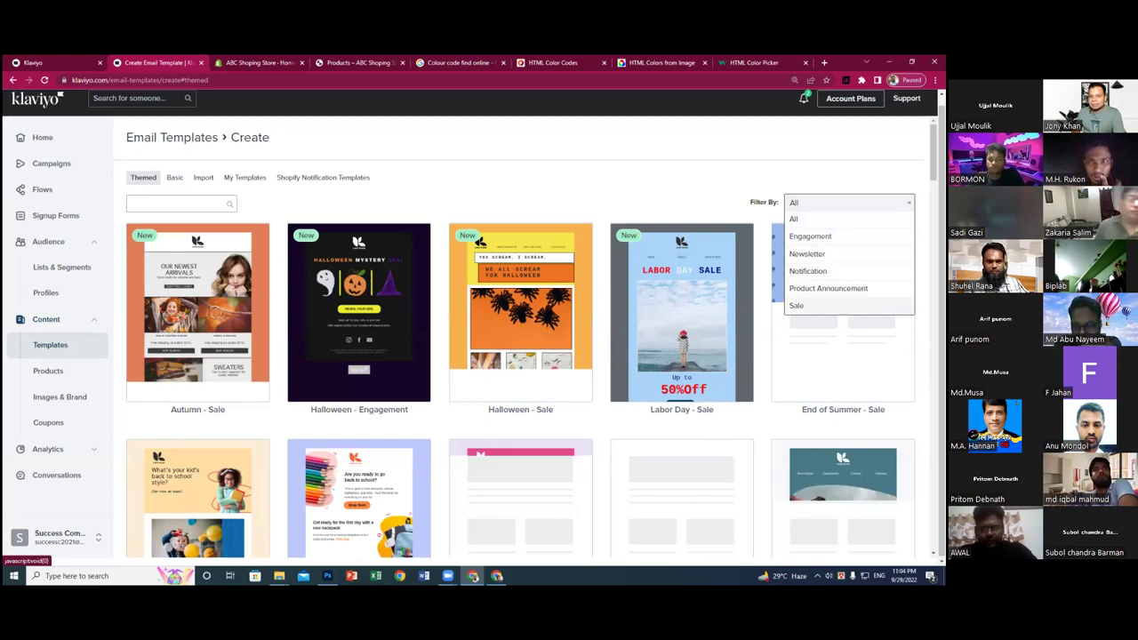
left_click(800, 305)
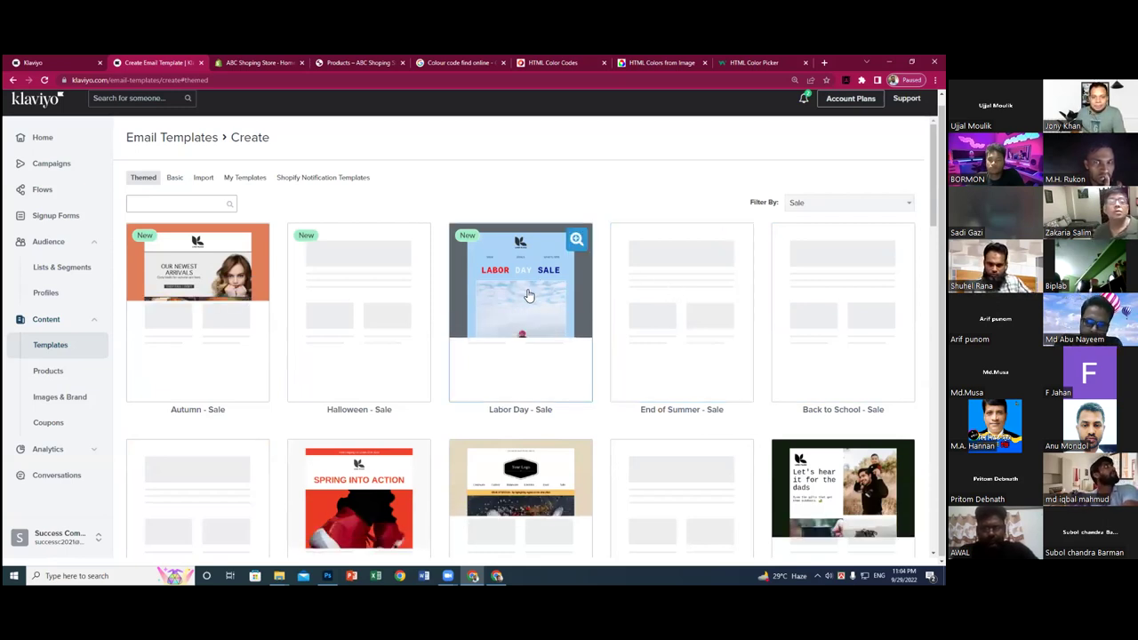
- Scroll through the Sale designs, including the Autumn, Halloween and Labor Day sales
scroll(528, 295, "down", 1)
scroll(528, 295, "down", 2)
scroll(528, 295, "down", 2)
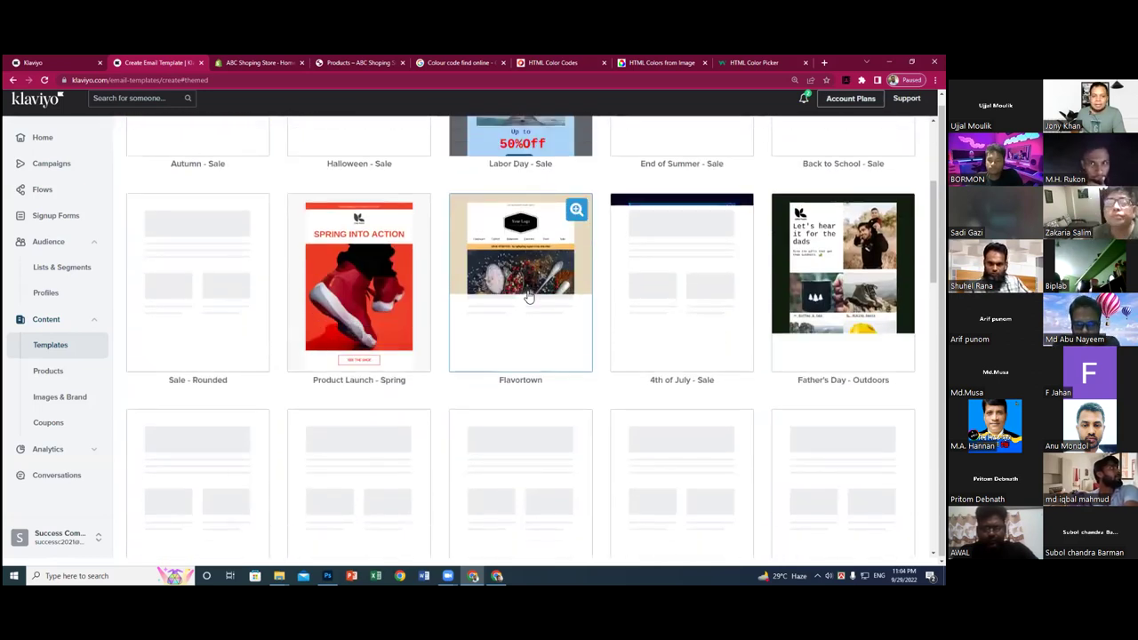
scroll(529, 295, "down", 5)
scroll(528, 296, "down", 15)
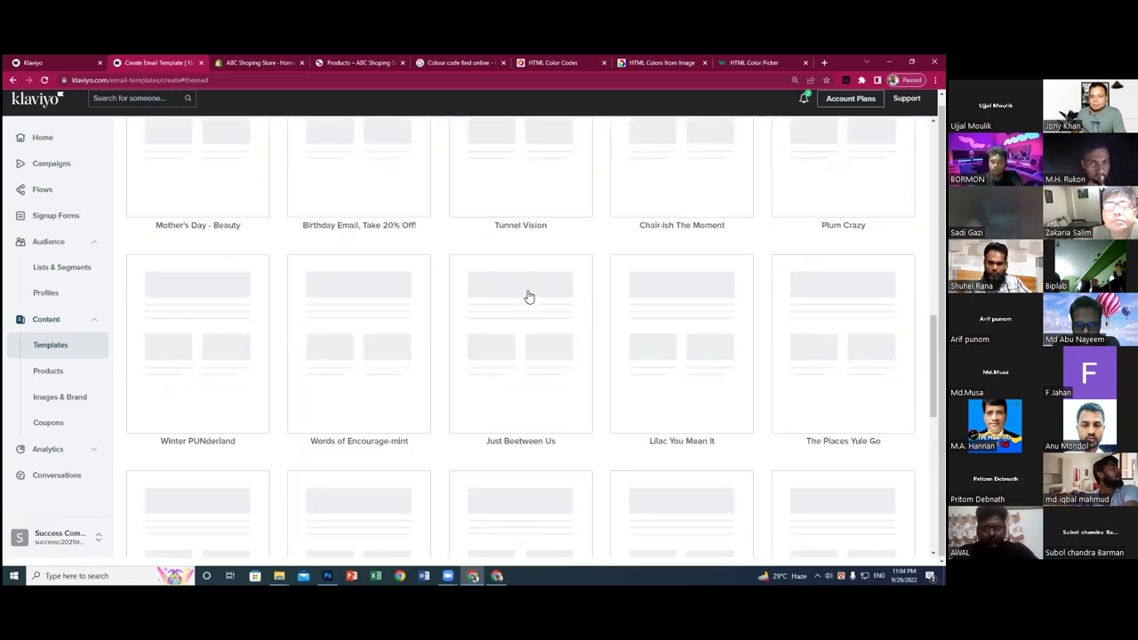
scroll(528, 297, "down", 4)
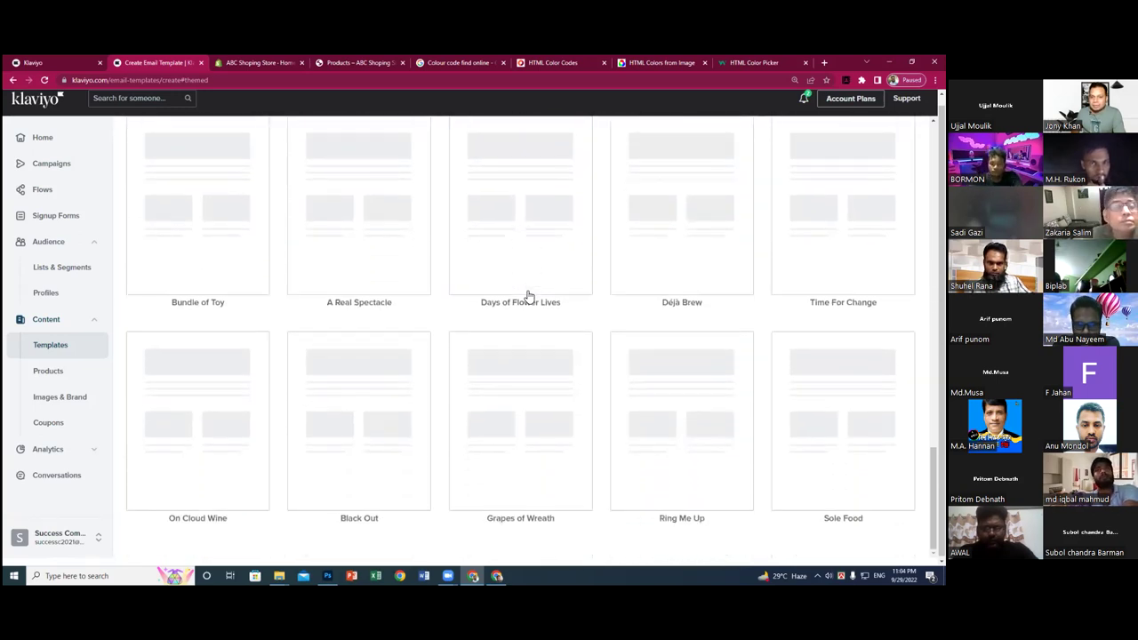
scroll(528, 296, "up", 13)
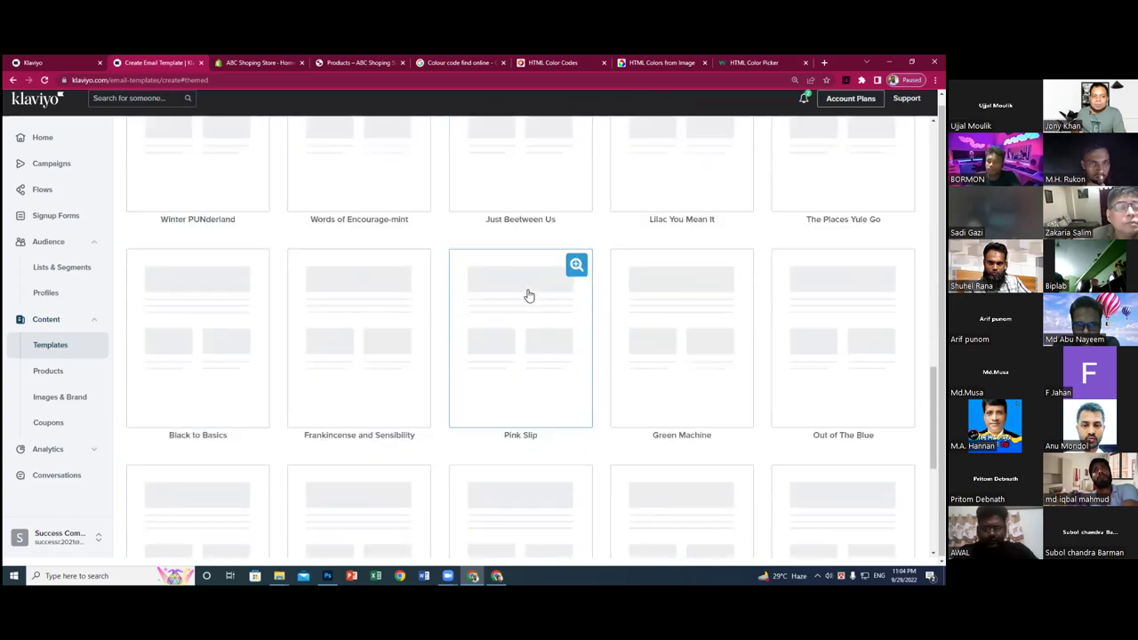
scroll(528, 296, "up", 13)
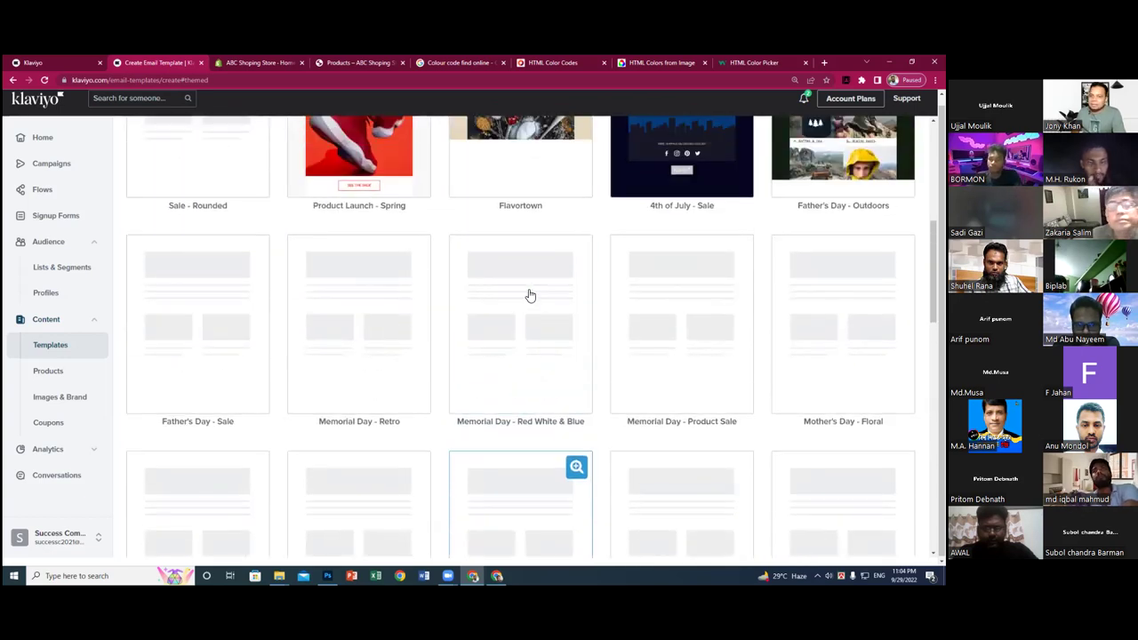
scroll(531, 303, "up", 5)
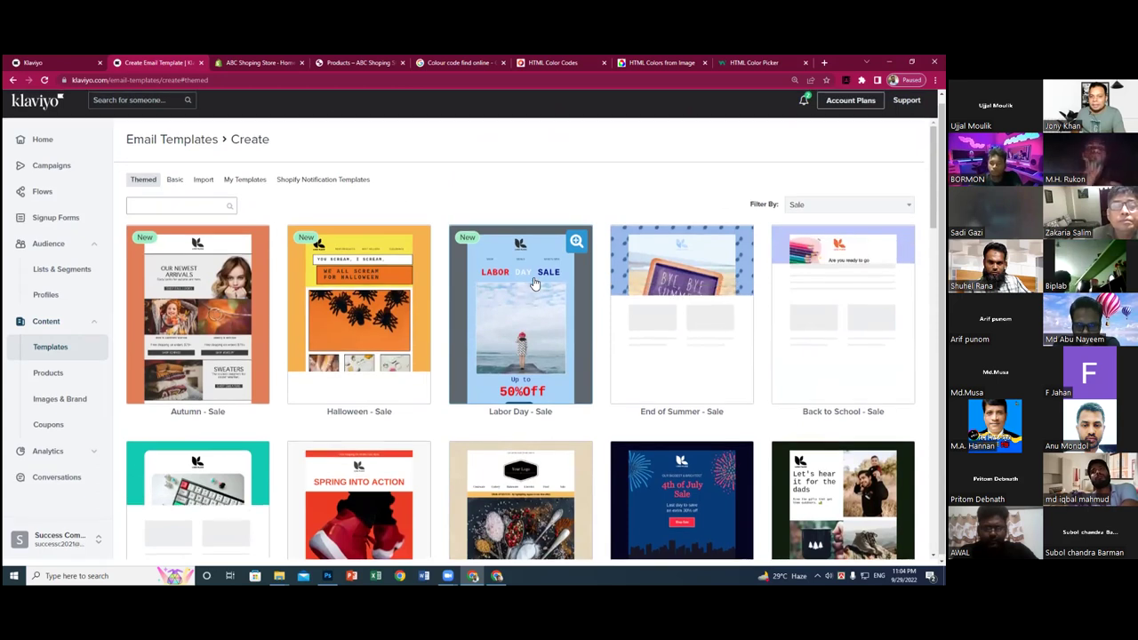
scroll(533, 297, "up", 1)
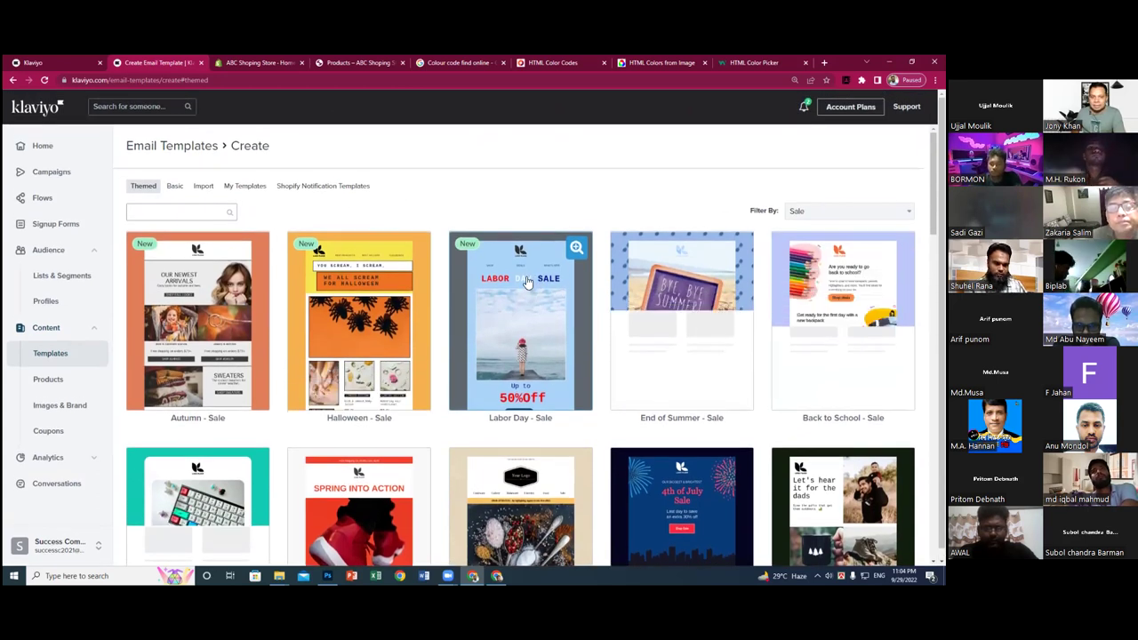
- Create a template named '01' from the Labor Day - Sale design
left_click(528, 280)
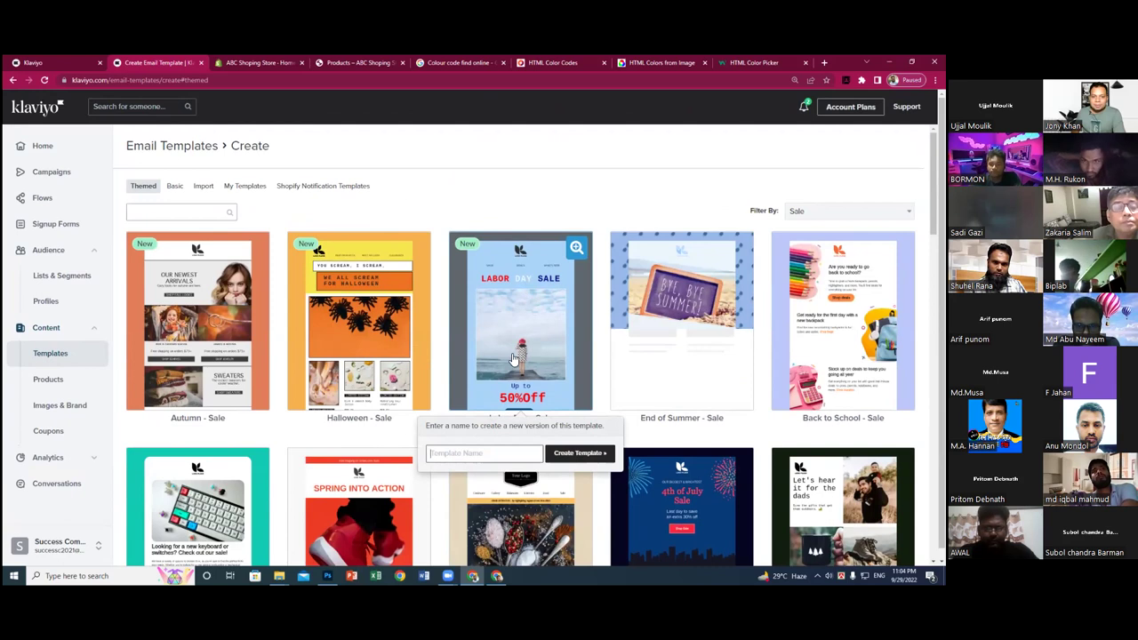
left_click(489, 452)
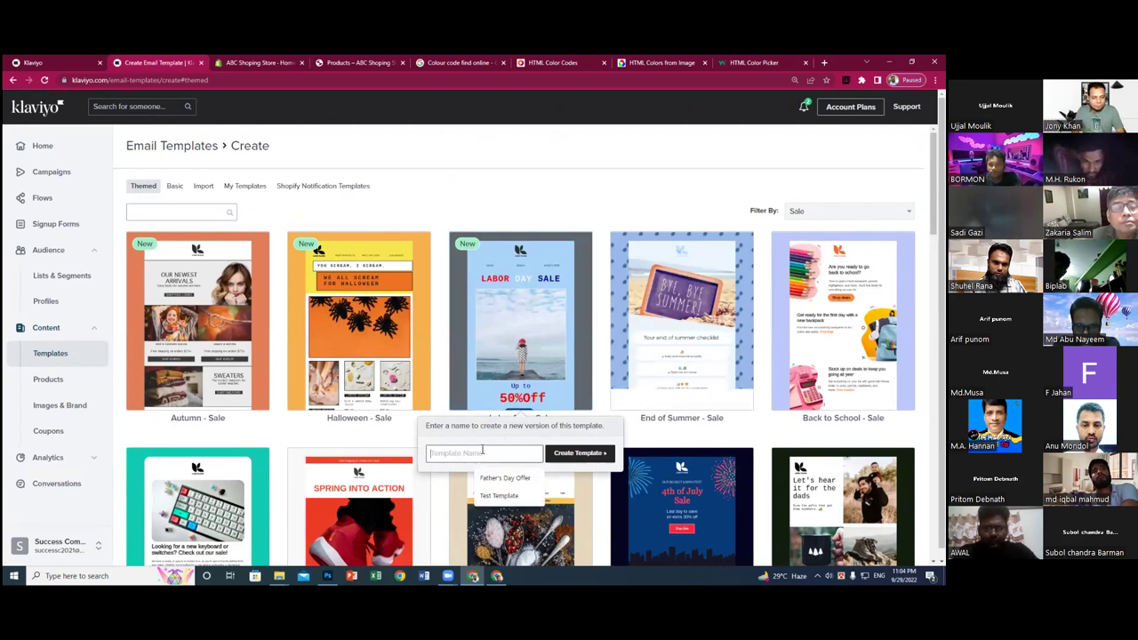
type("01")
left_click(584, 457)
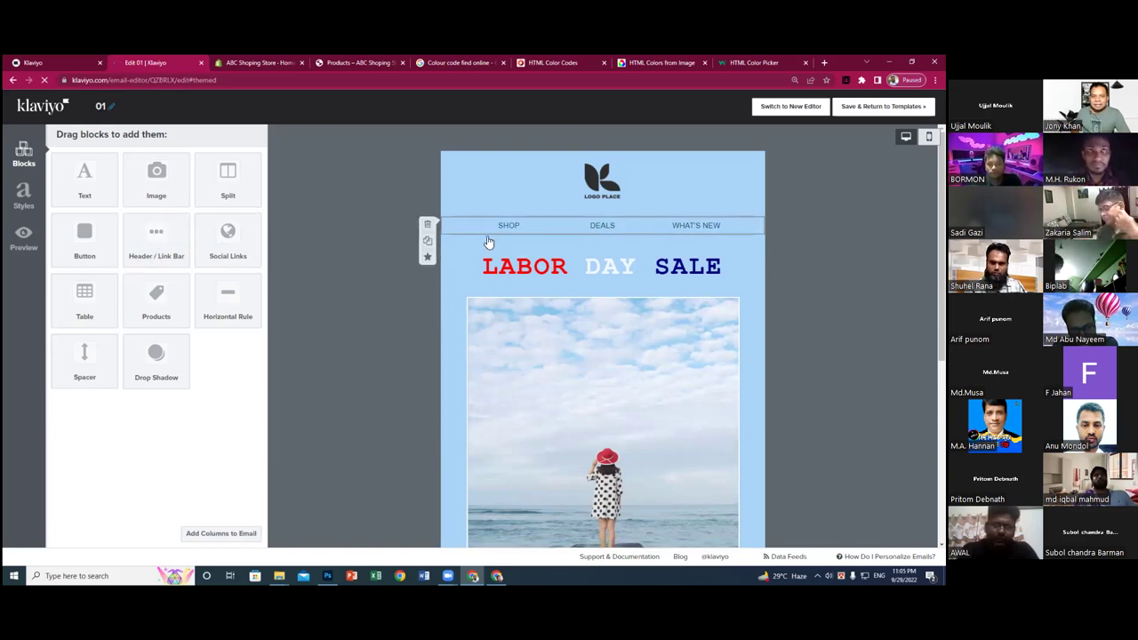
- Delete the old link bar block and drop a new Header / Link Bar block under the logo
left_click(447, 230)
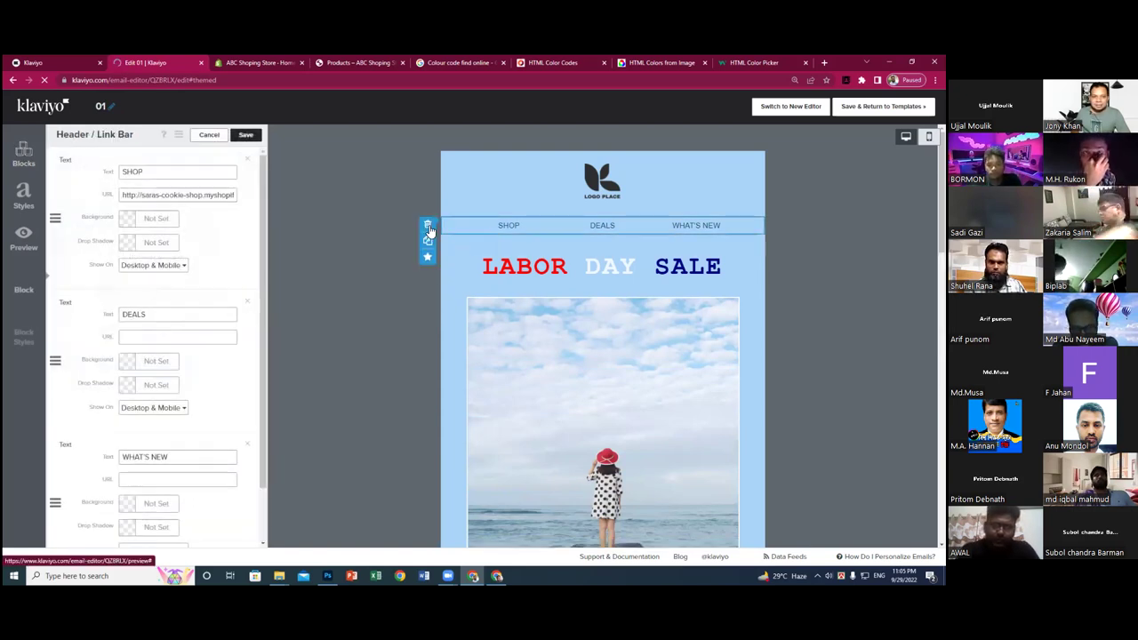
left_click(429, 228)
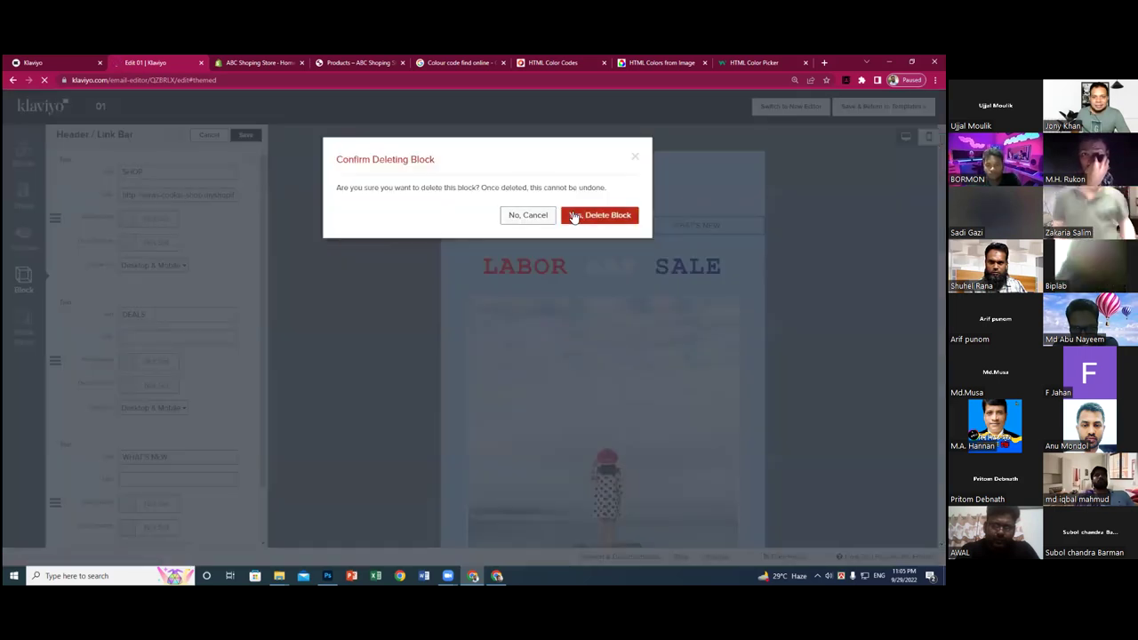
left_click(584, 216)
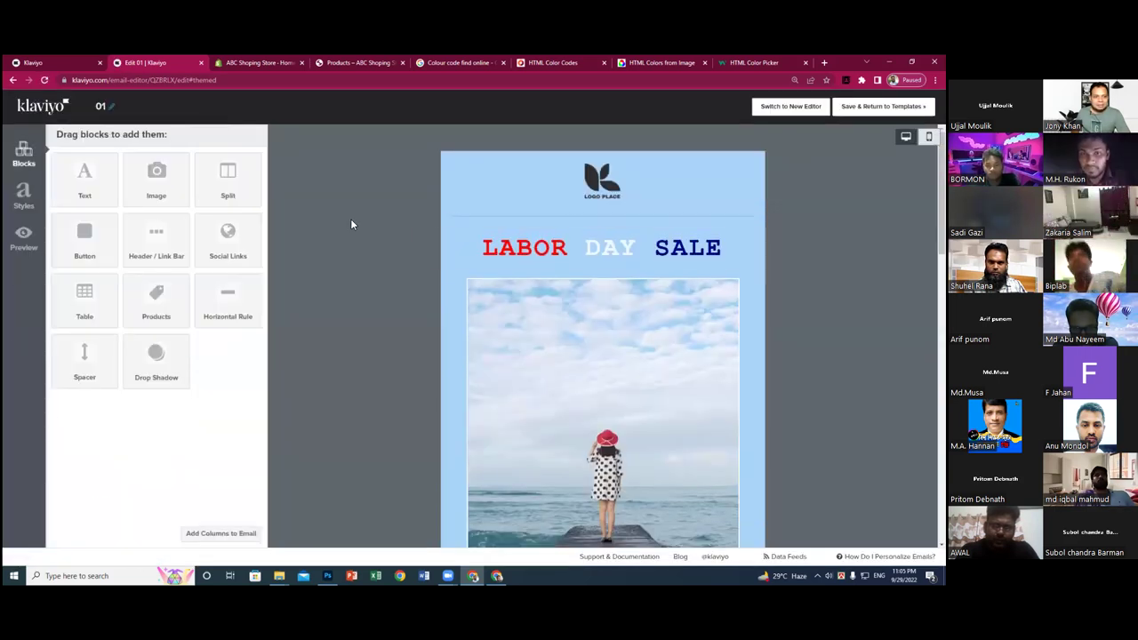
left_click_drag(156, 236, 461, 217)
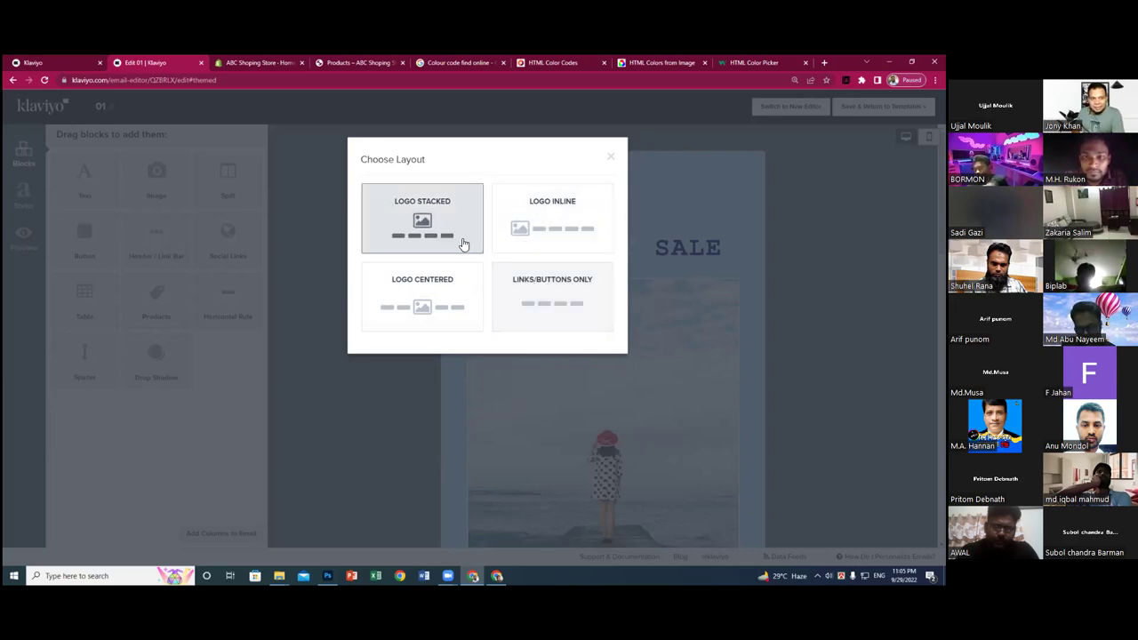
- Choose the Logo Centered layout and make the first link 'Home' with a tan #C6A97E background
left_click(423, 303)
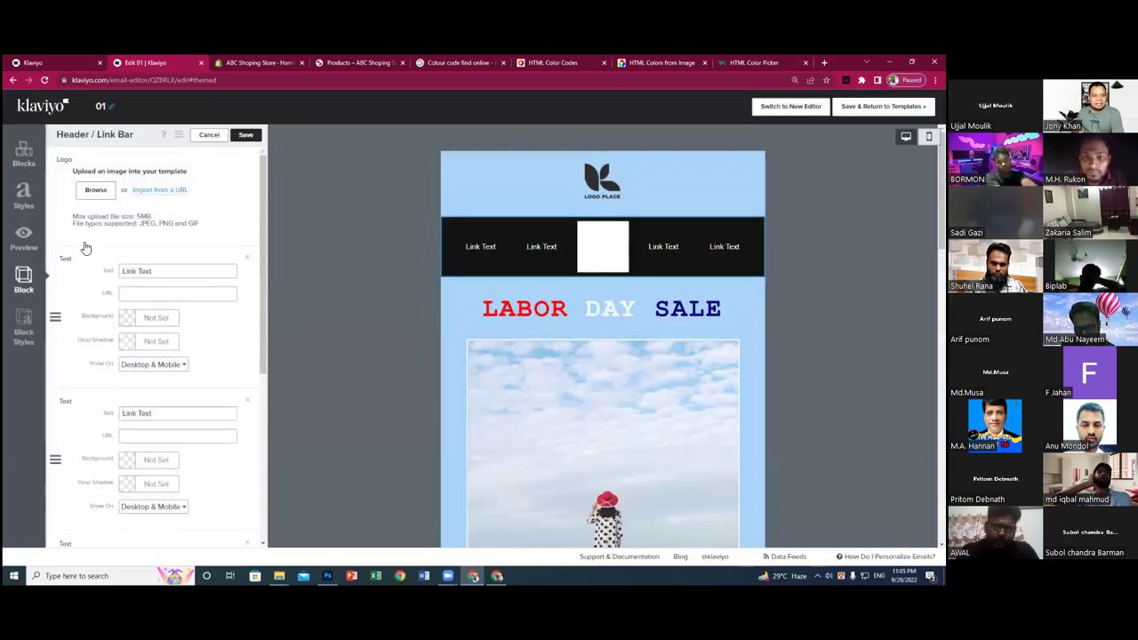
left_click_drag(172, 271, 122, 269)
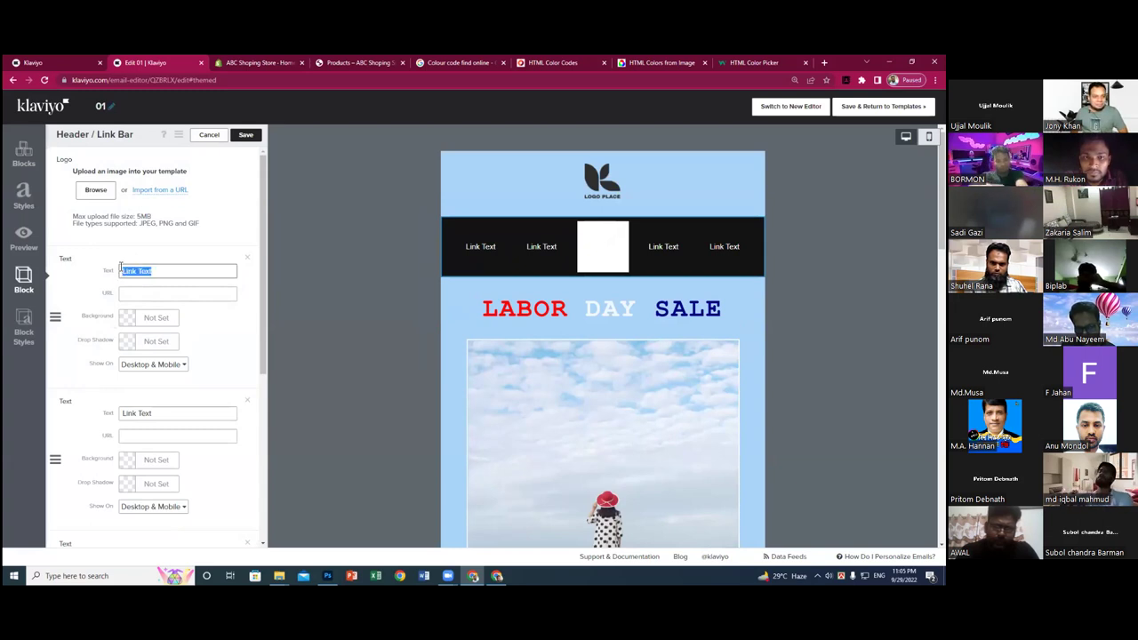
key("BackSpace")
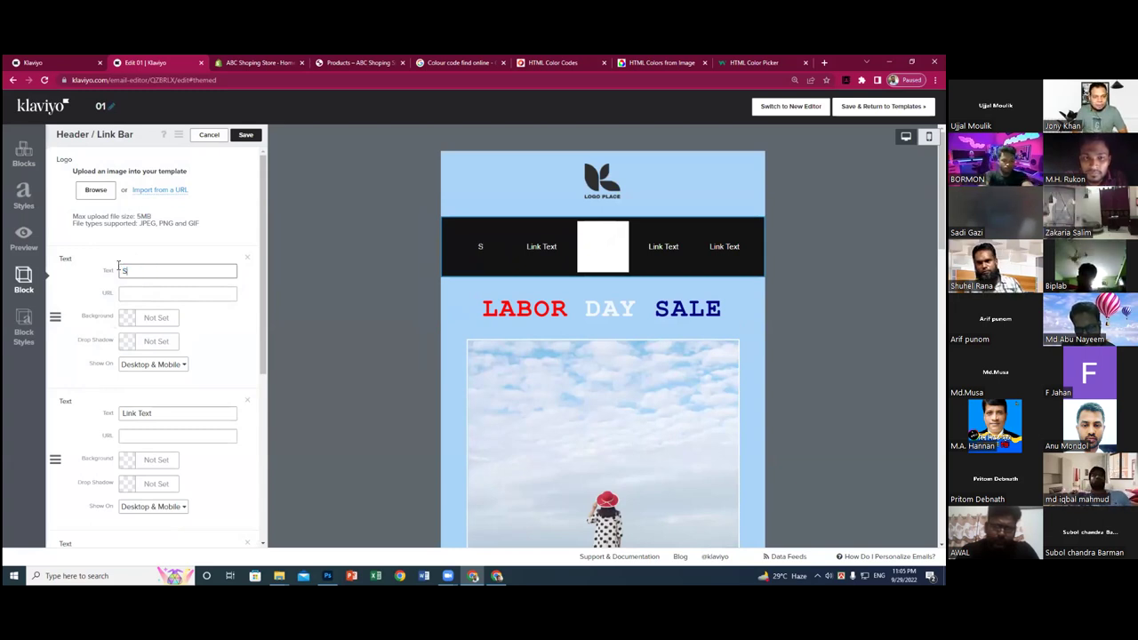
type("Home")
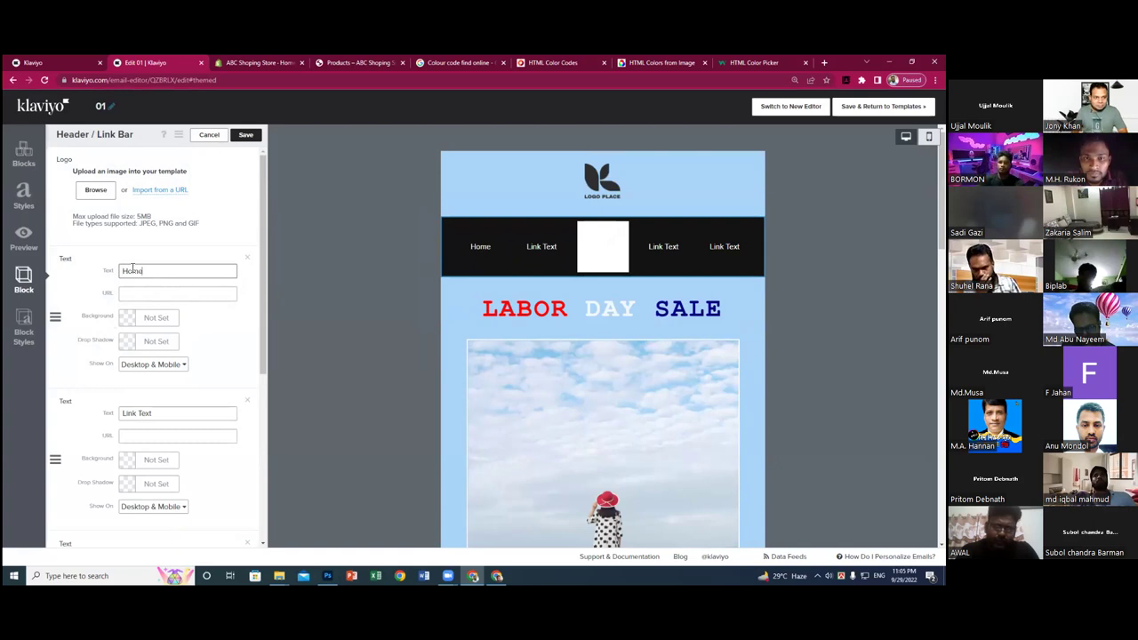
left_click(147, 295)
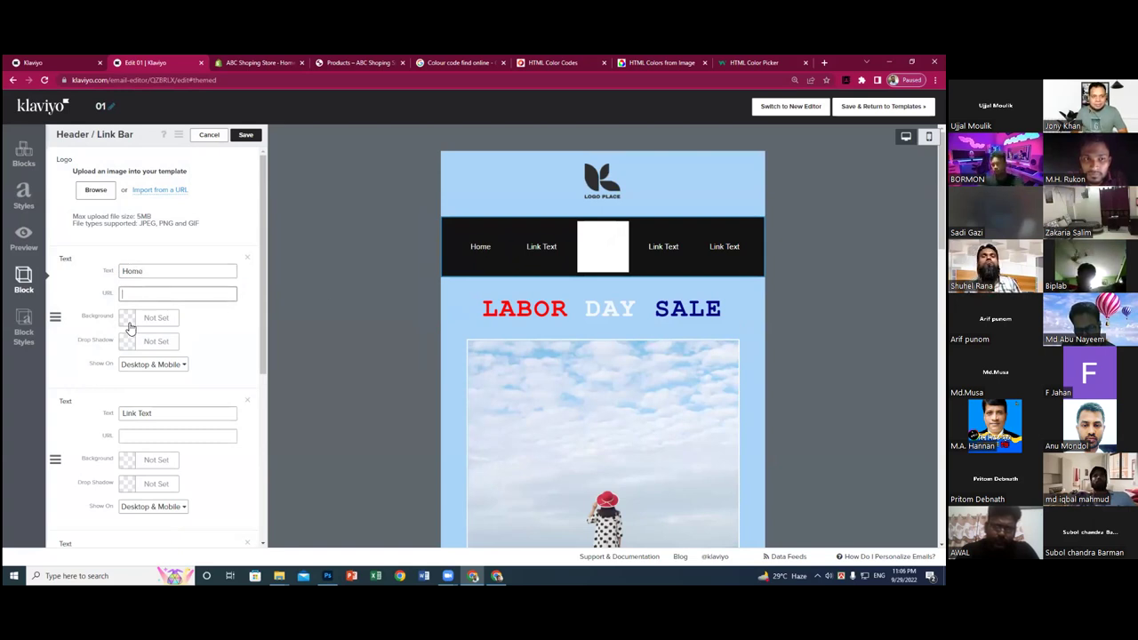
left_click(126, 320)
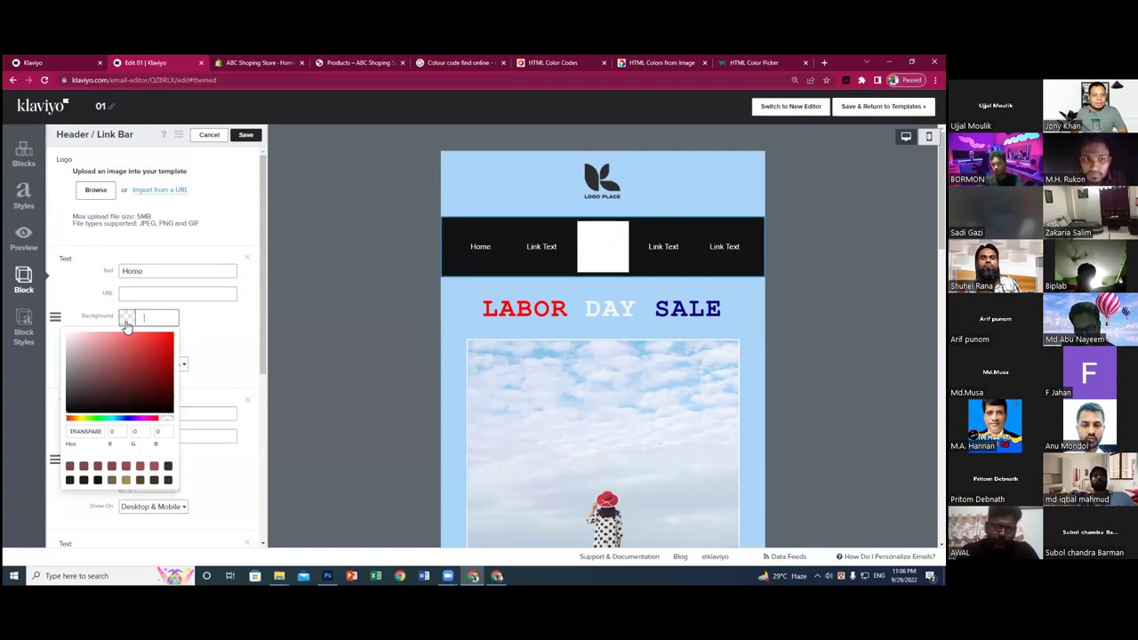
left_click(81, 416)
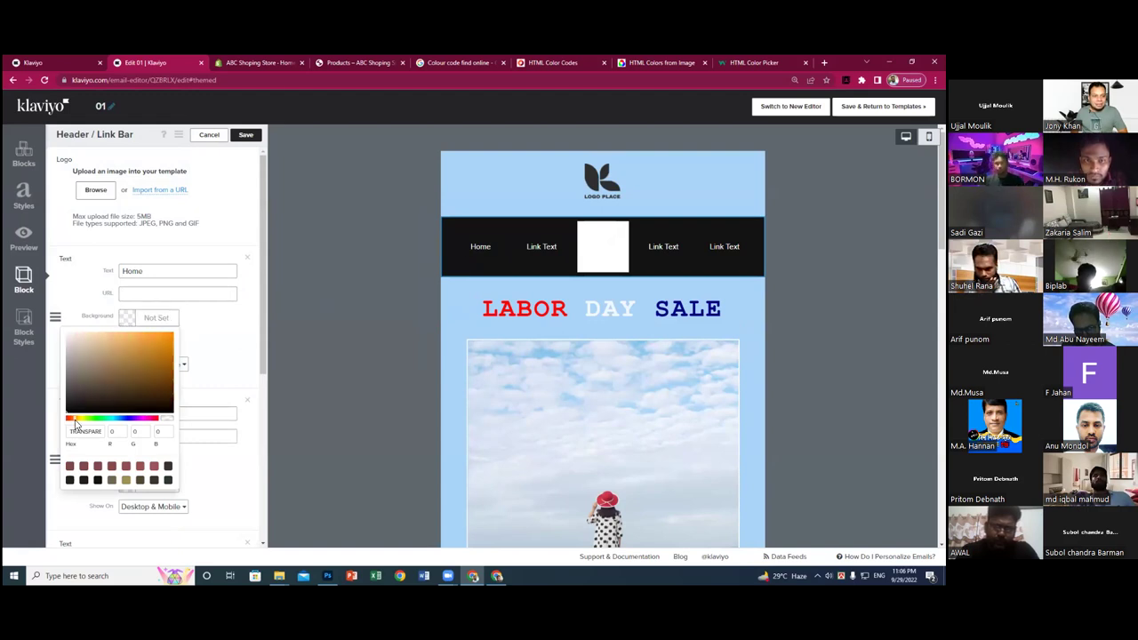
left_click(105, 351)
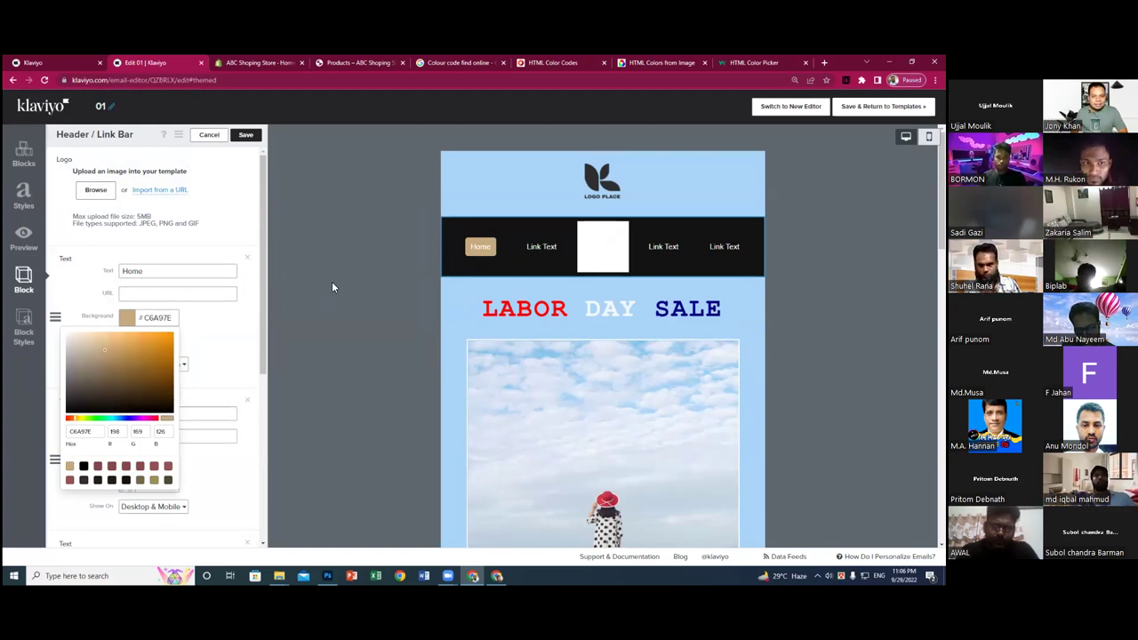
left_click(158, 318)
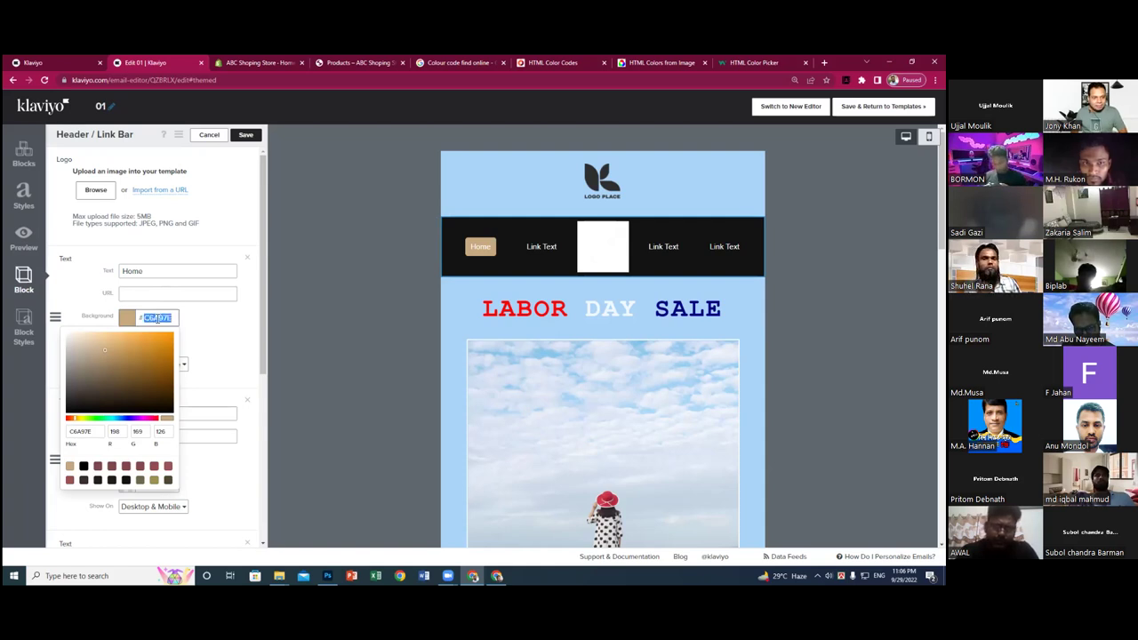
left_click(247, 326)
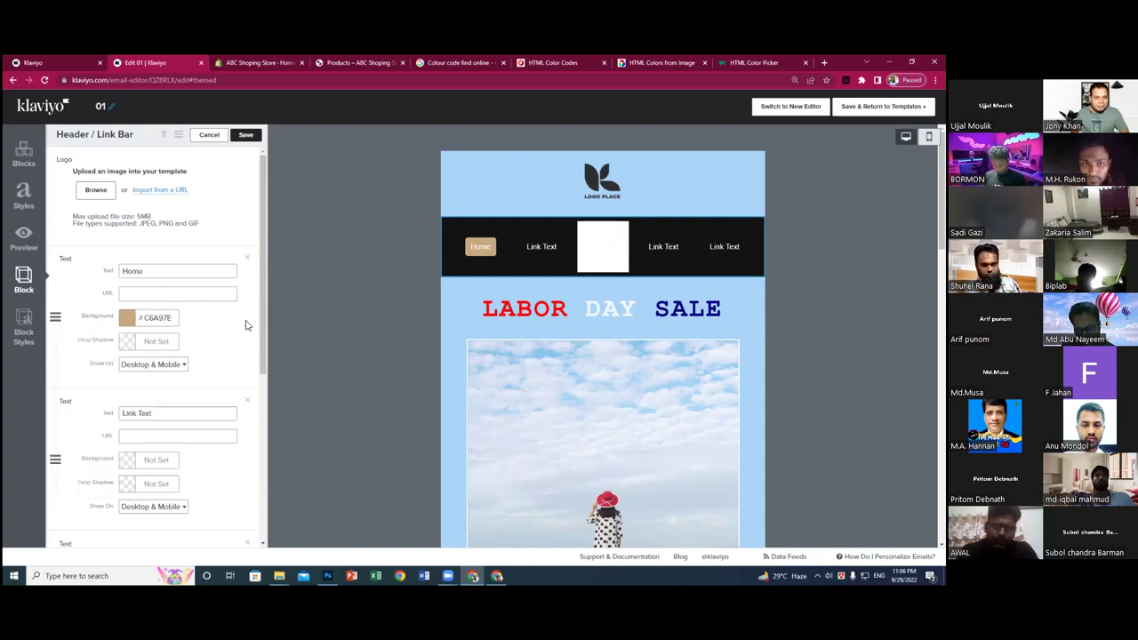
- Rename the second link to 'Shop Now' and give it the same #C6A97E background
left_click_drag(166, 415, 133, 414)
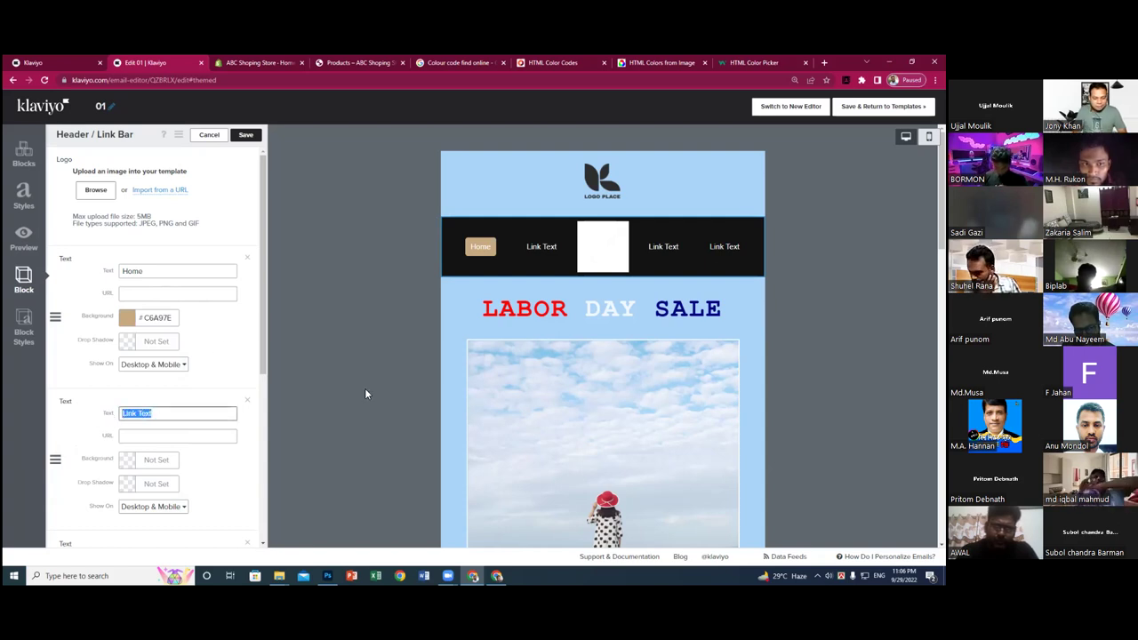
type("Sh")
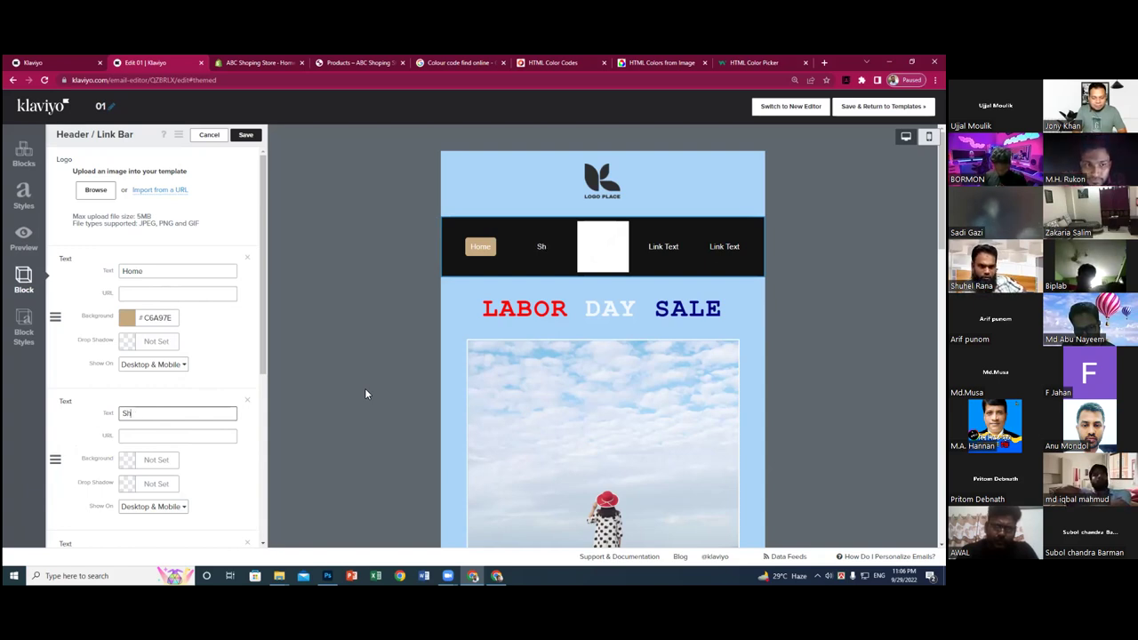
type("oop Now")
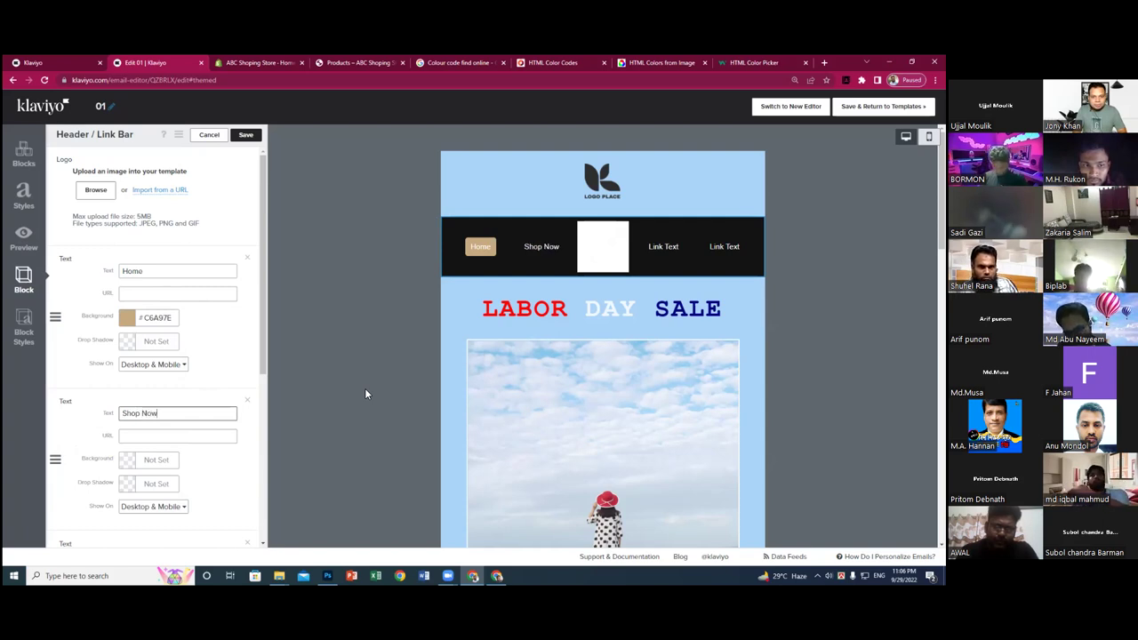
left_click(132, 466)
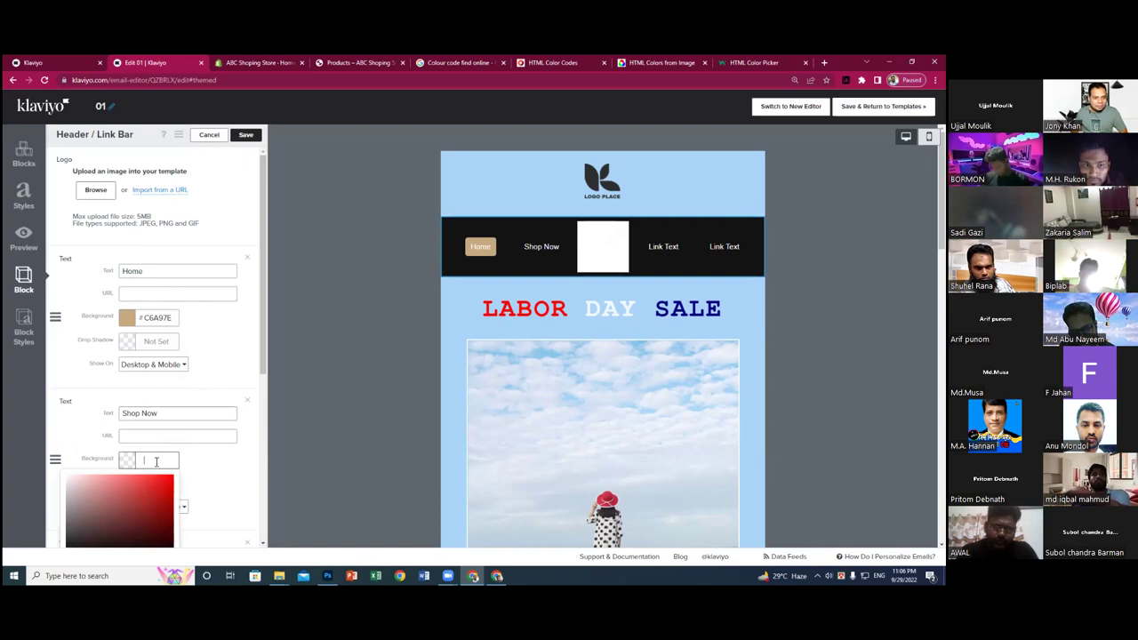
type("C6A97E")
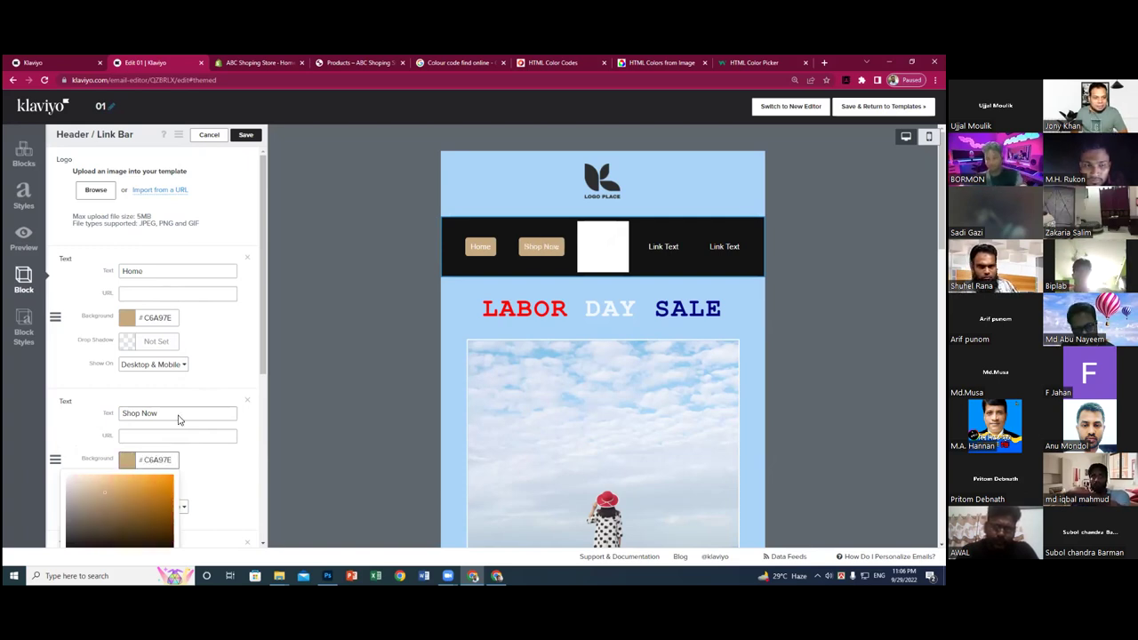
left_click(264, 324)
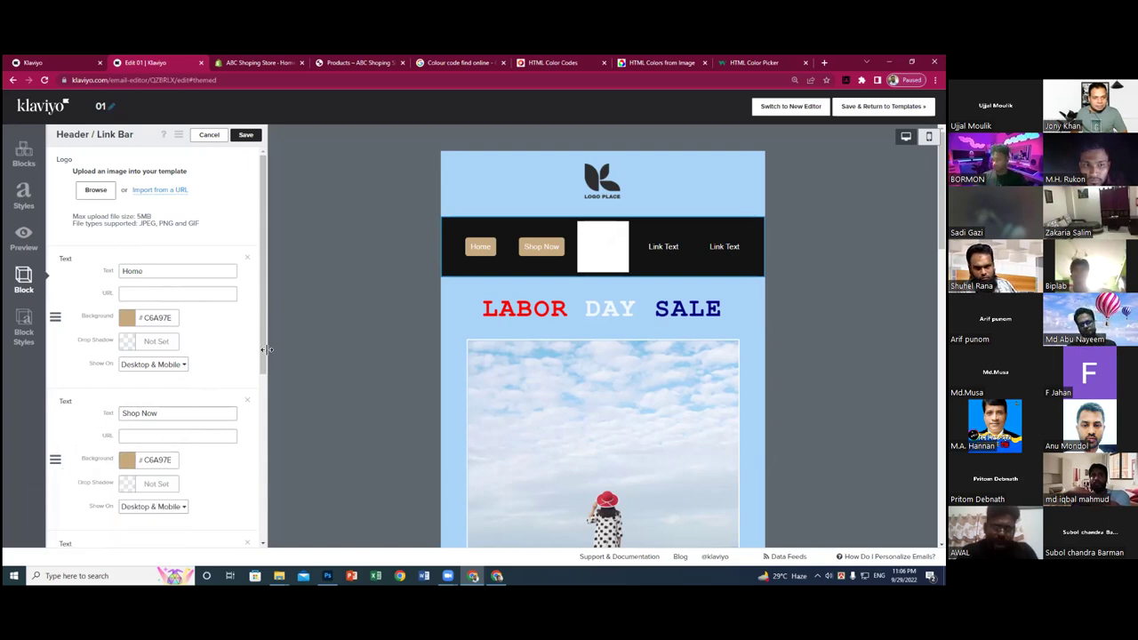
- Rename the third link to 'About US' with the same #C6A97E background
scroll(260, 382, "down", 2)
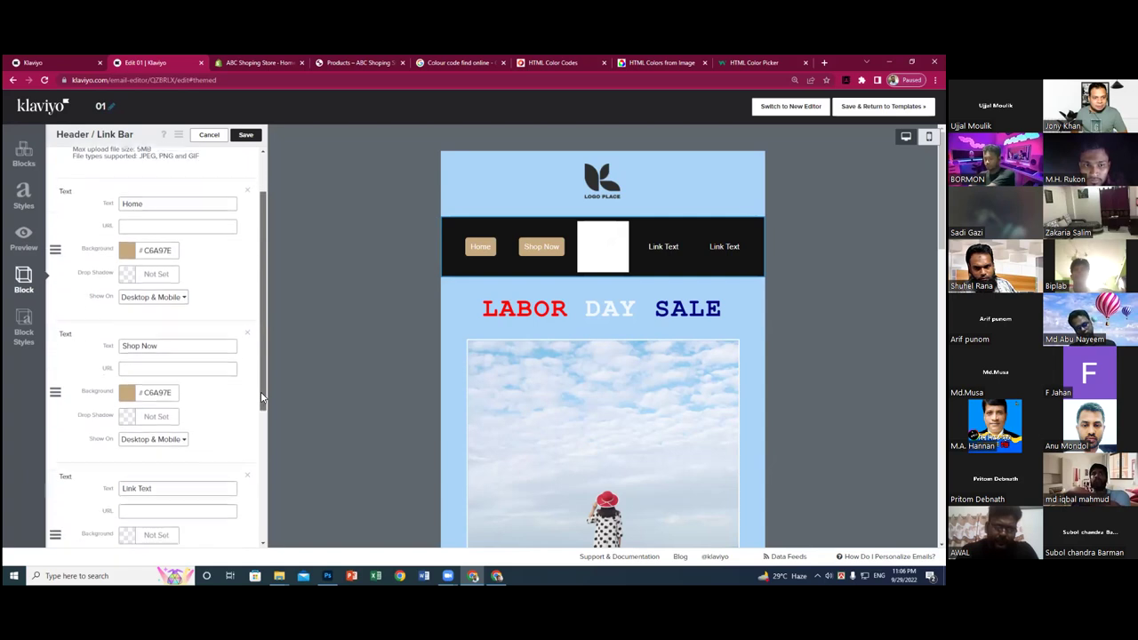
scroll(262, 418, "down", 1)
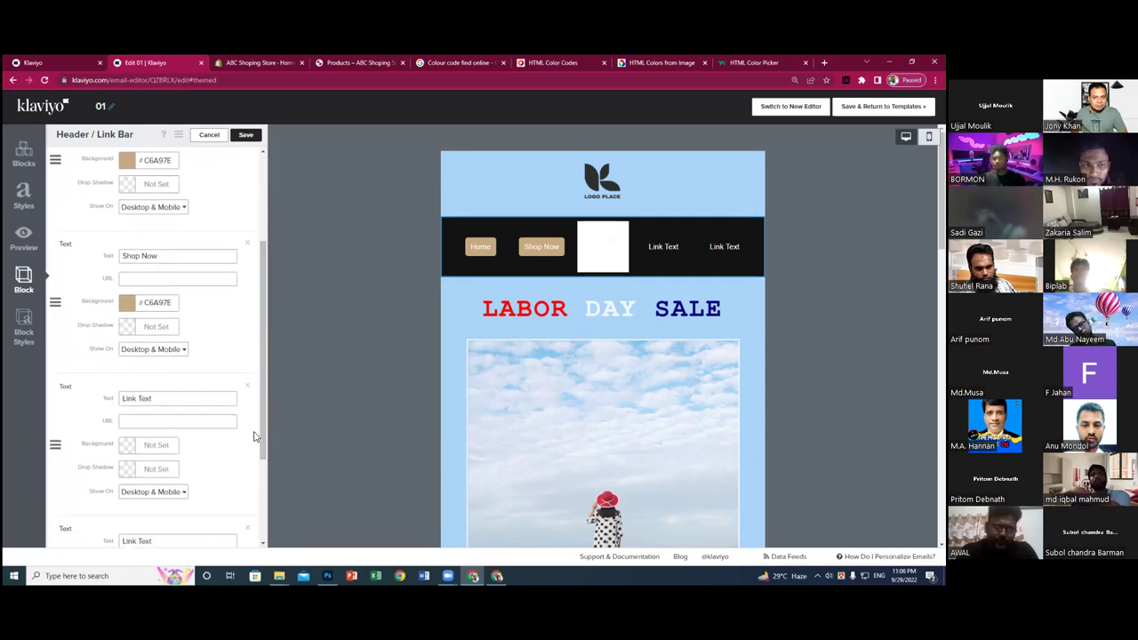
double_click(160, 400)
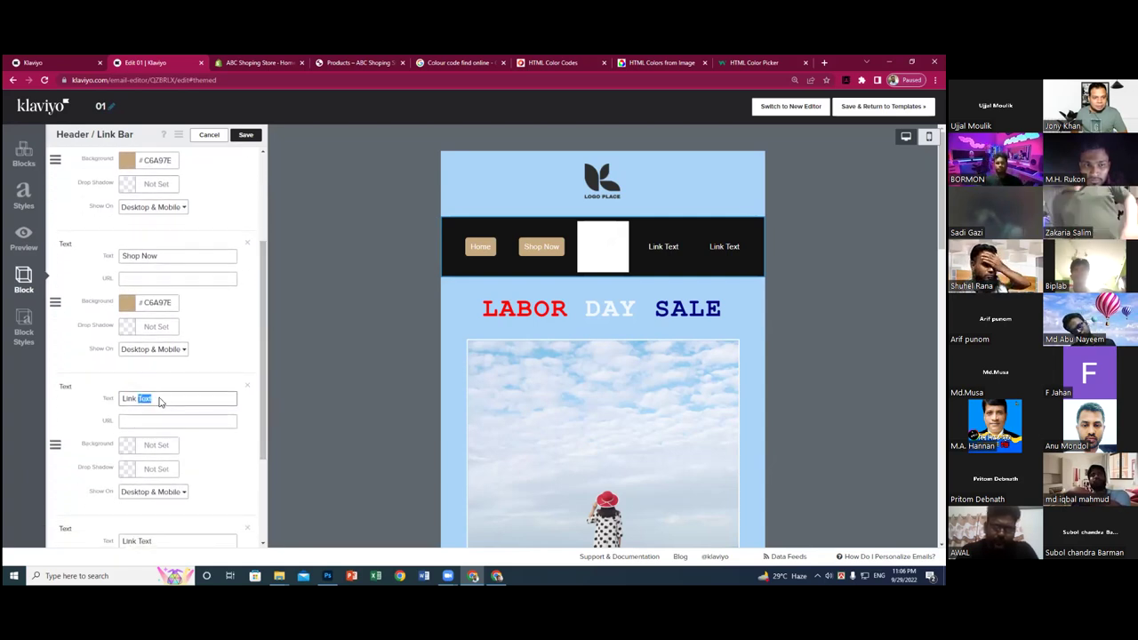
triple_click(161, 402)
type("Ab")
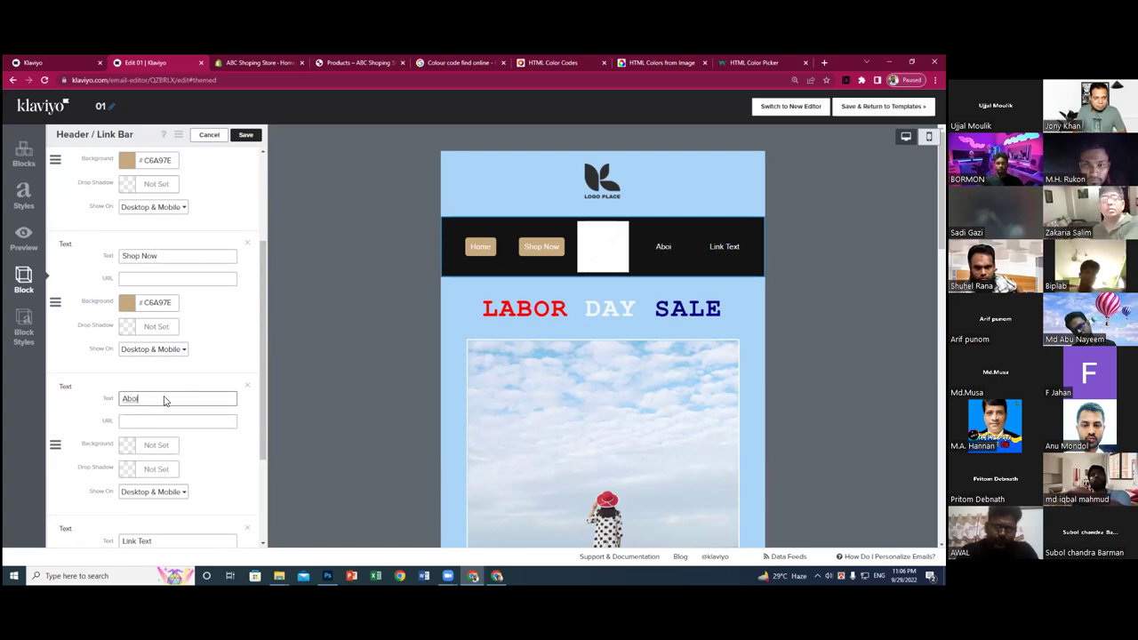
type("out US")
left_click(158, 421)
left_click(156, 444)
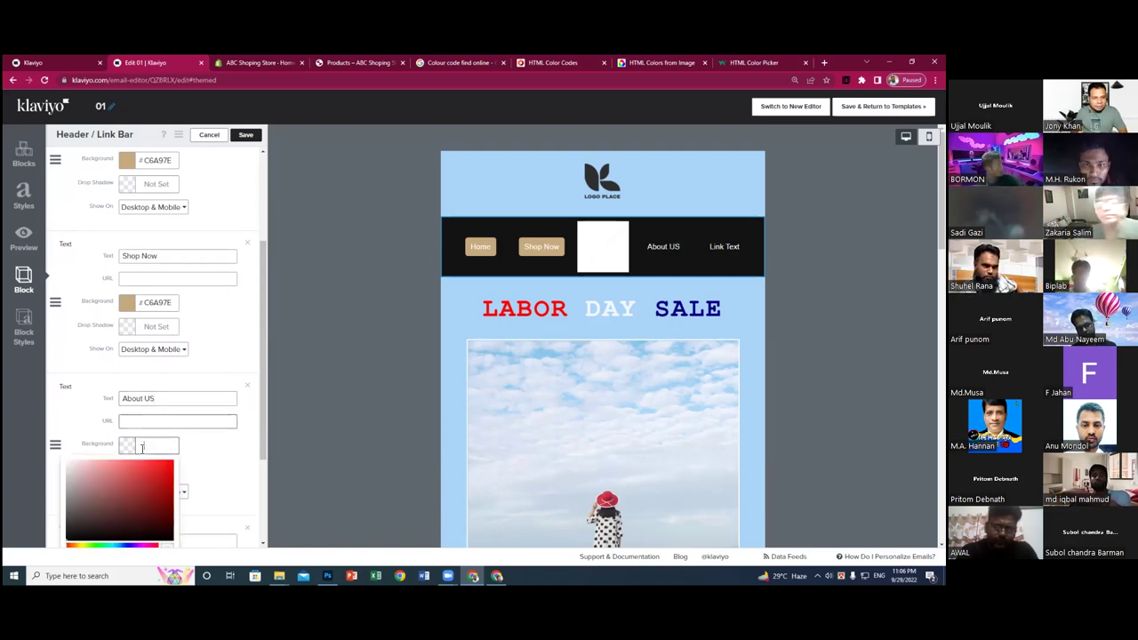
type("C6A97E")
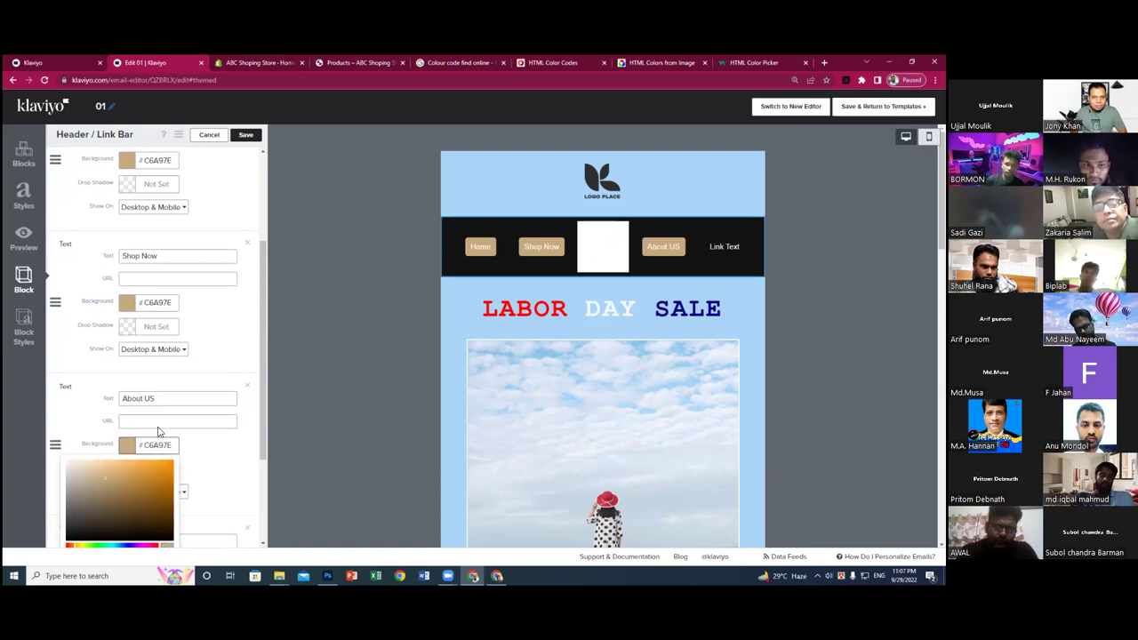
left_click(268, 300)
left_click_drag(265, 309, 265, 374)
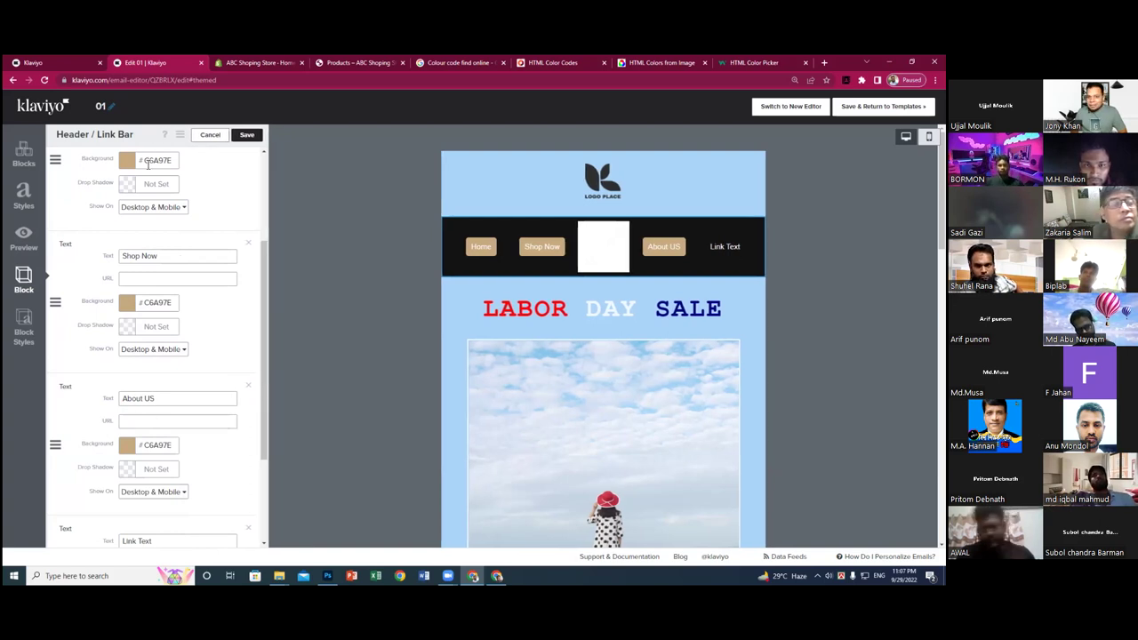
mouse_move(503, 247)
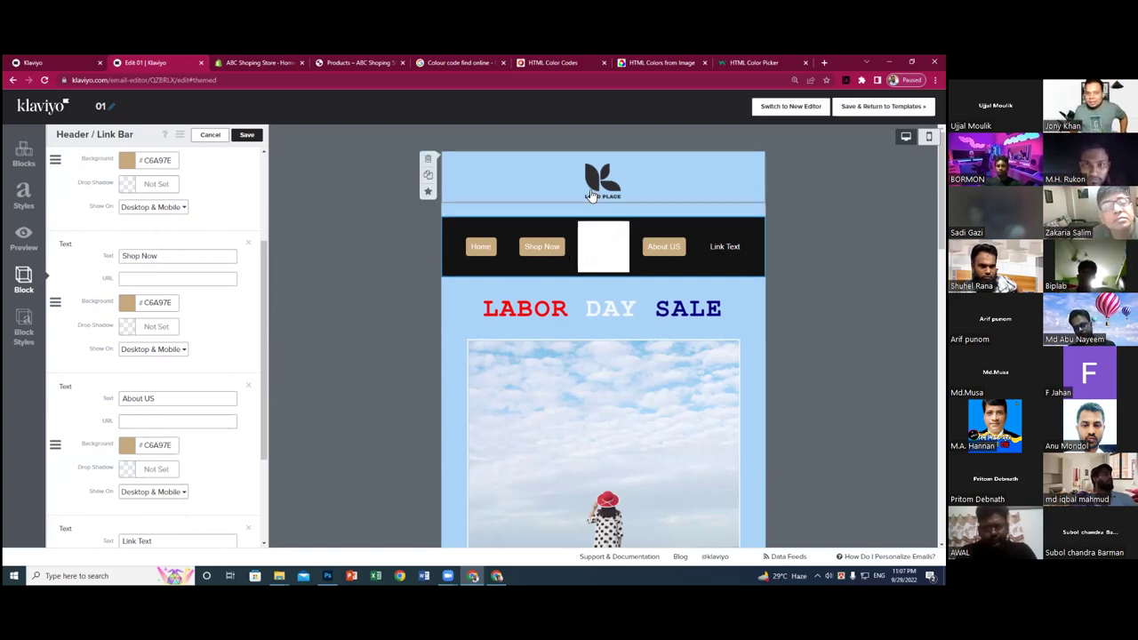
- Delete the separate logo block from the template
left_click_drag(587, 169, 594, 210)
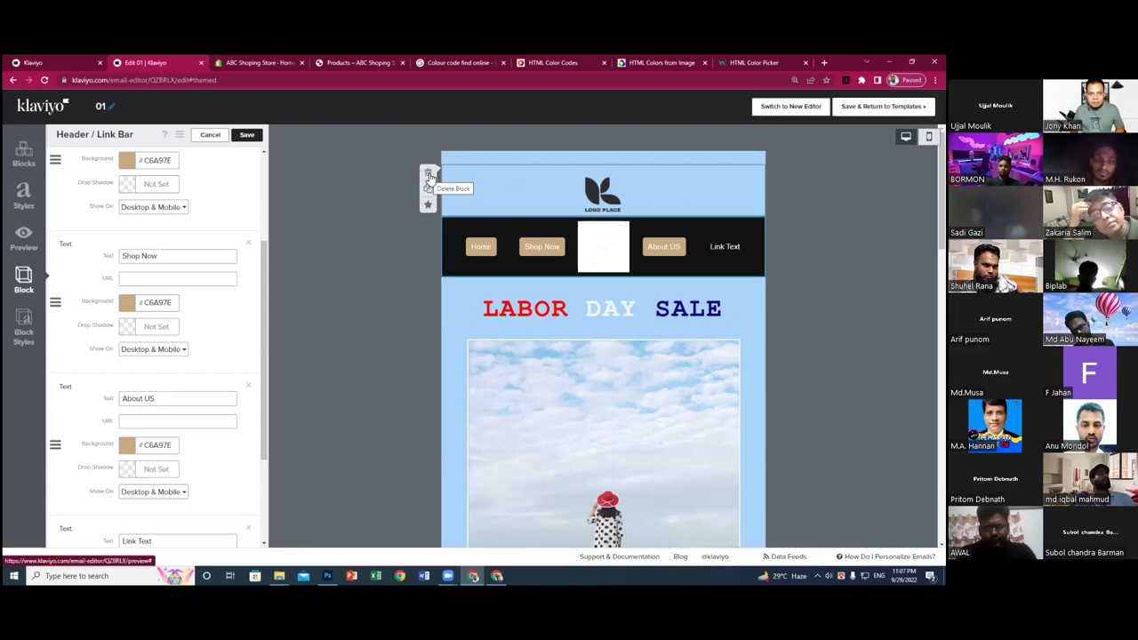
left_click(428, 176)
left_click(570, 217)
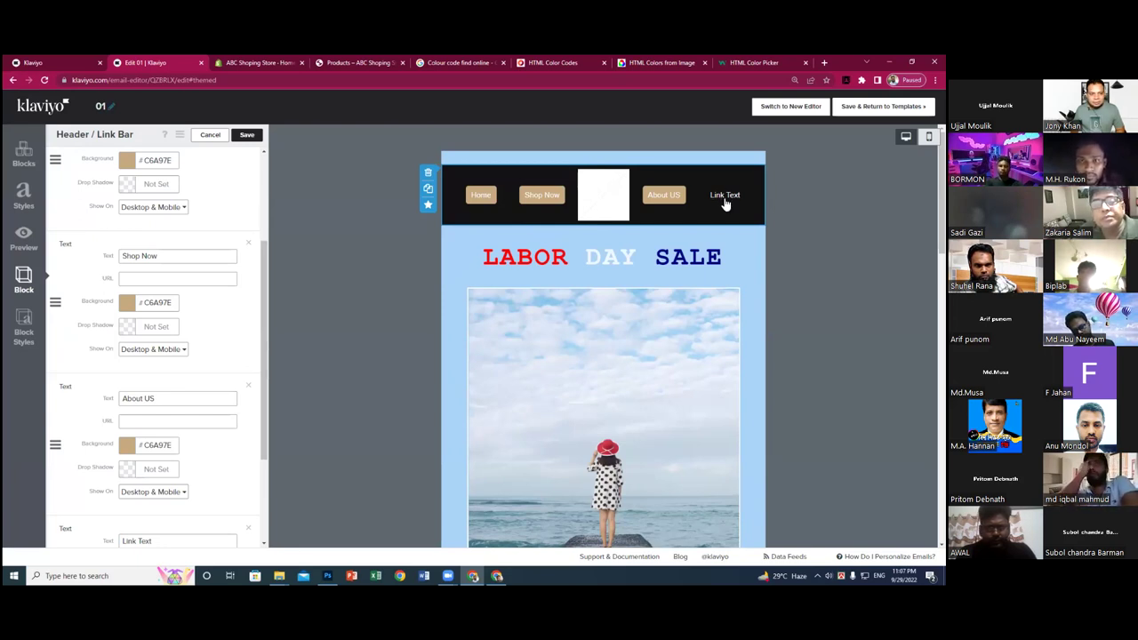
- Rename the last link to 'Contact US' with a tan #C6A97E background
scroll(215, 418, "down", 2)
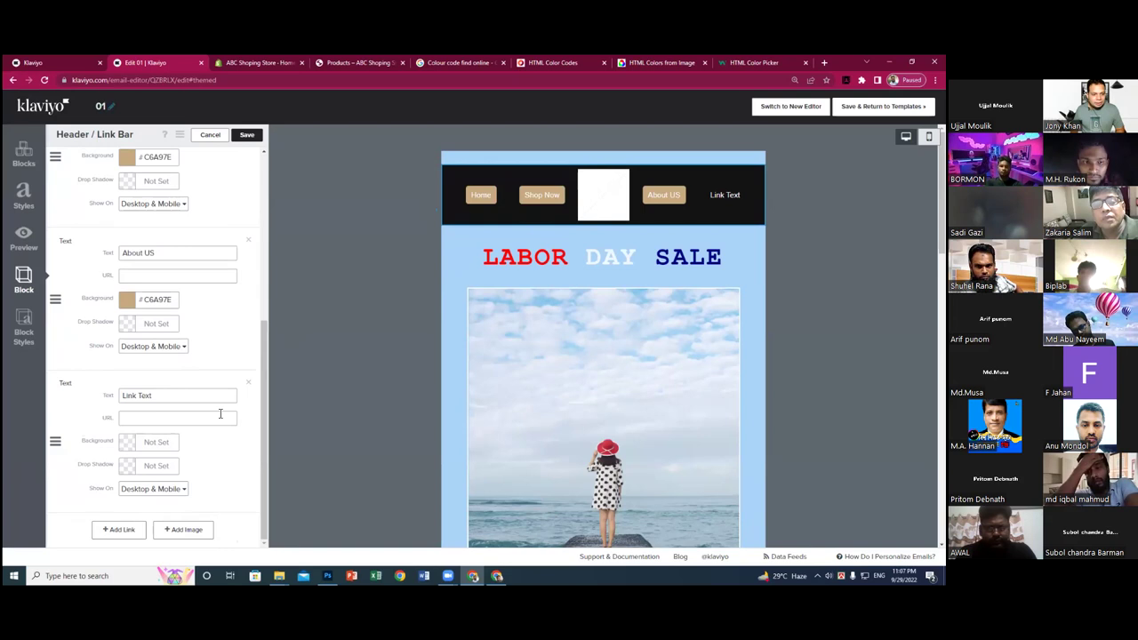
left_click_drag(169, 397, 115, 396)
type("A")
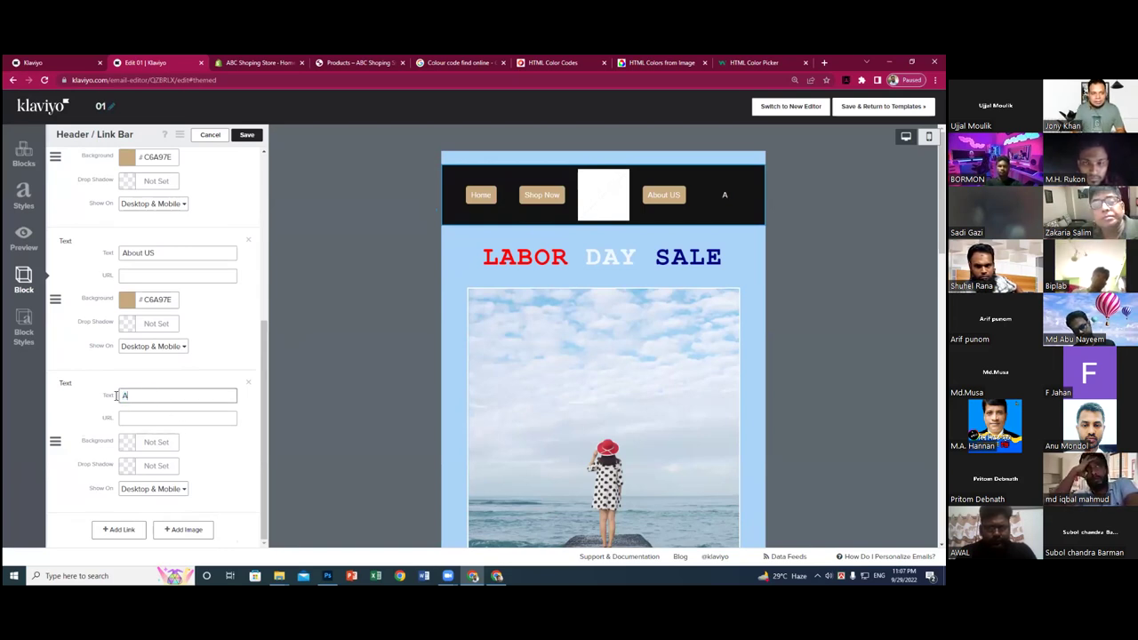
type("Cont")
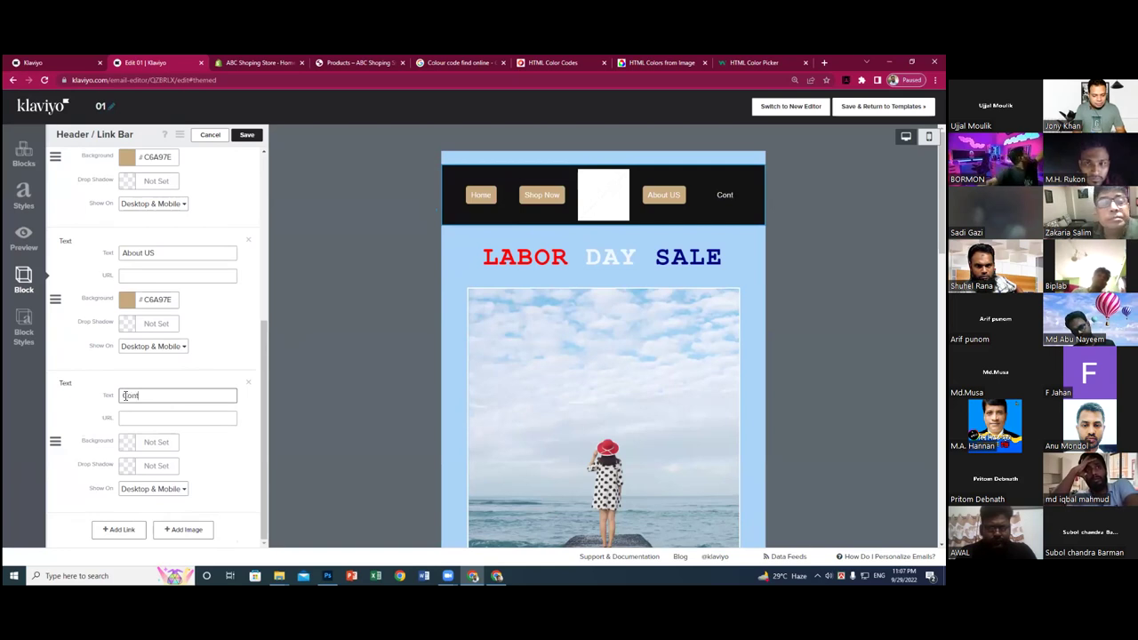
type("act US")
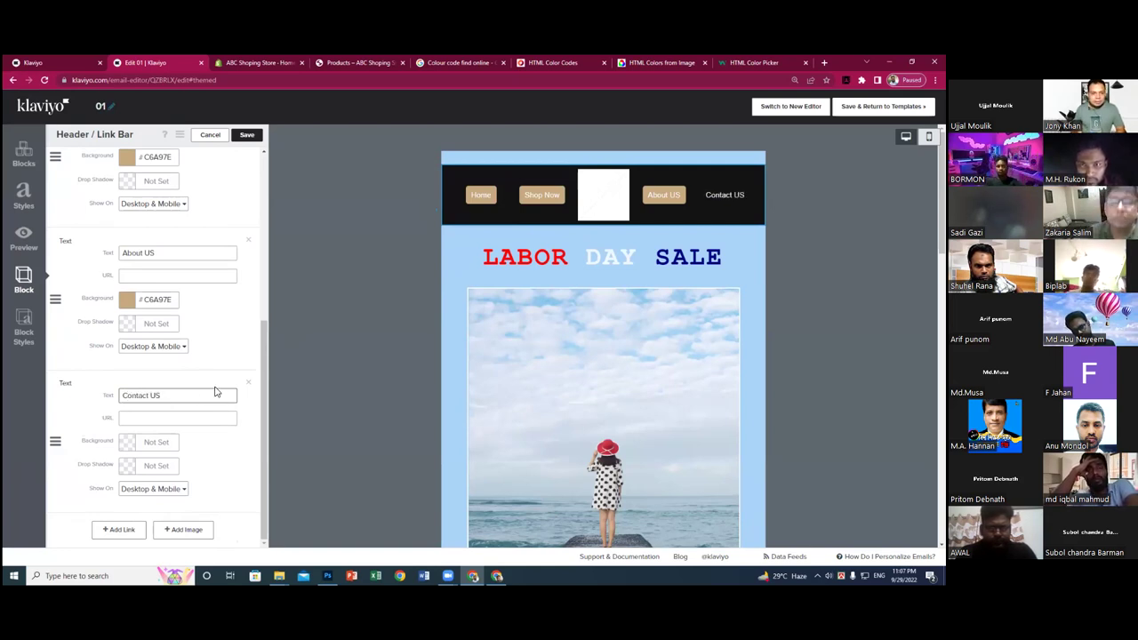
left_click(153, 441)
type("C6A97E")
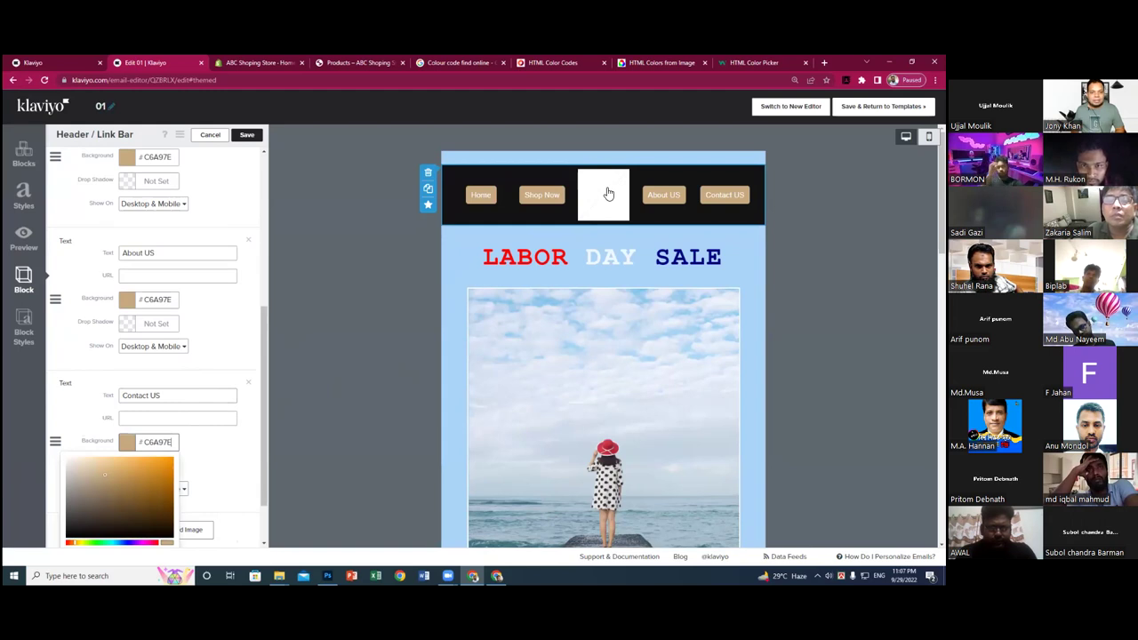
scroll(218, 313, "up", 4)
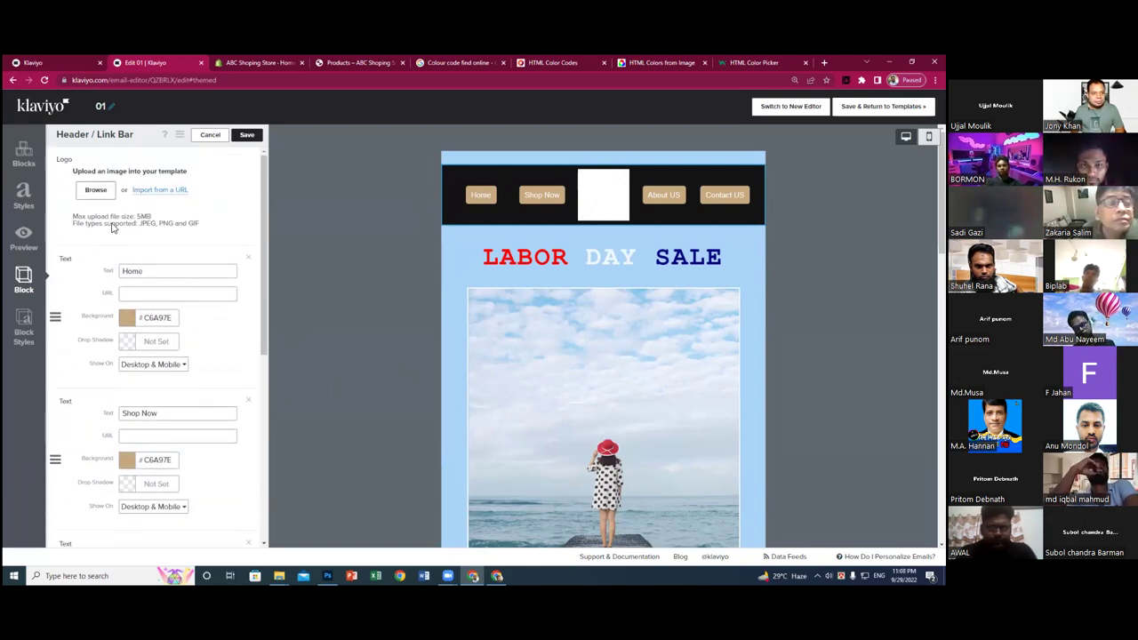
- Set the Logo Test image from the Image Library as the centered header logo
left_click(100, 195)
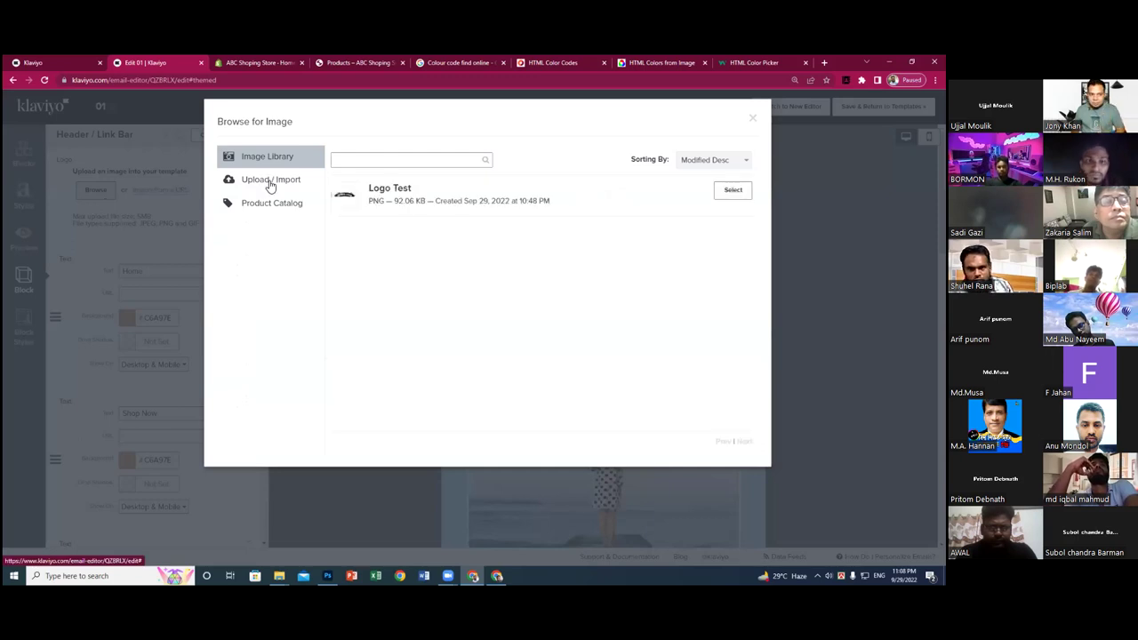
left_click(732, 192)
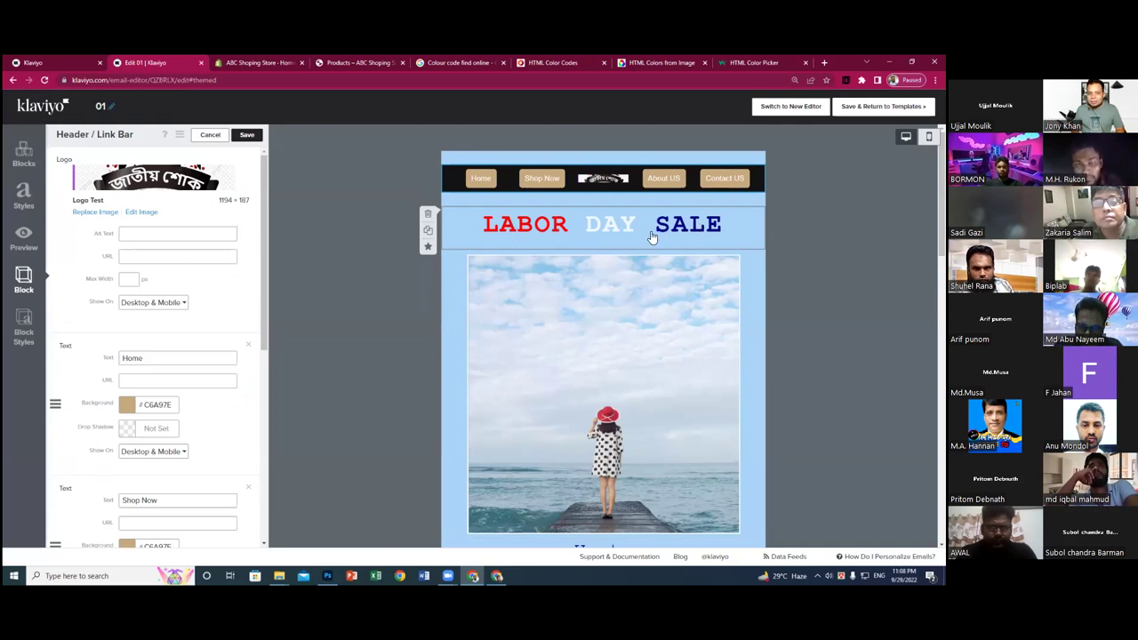
scroll(636, 322, "down", 4)
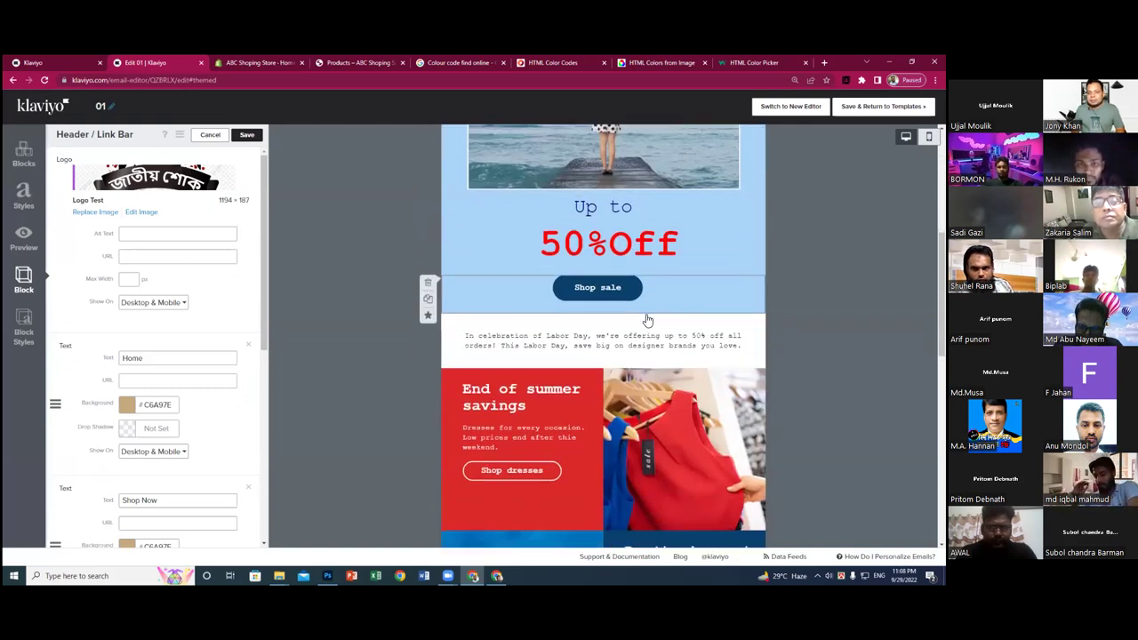
scroll(648, 320, "down", 5)
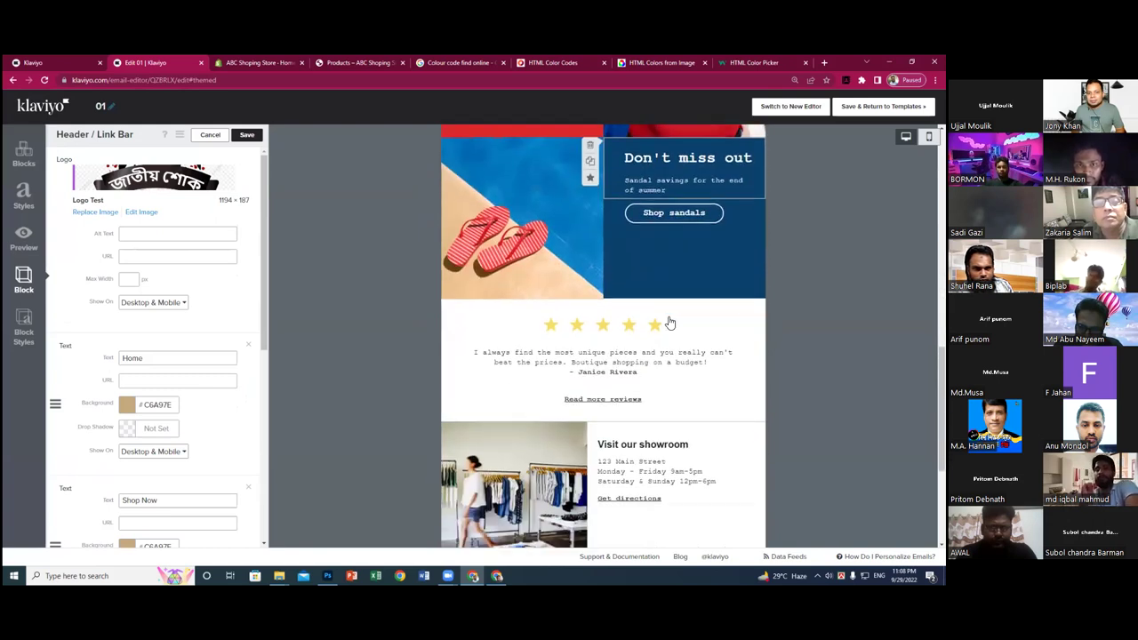
scroll(670, 324, "down", 4)
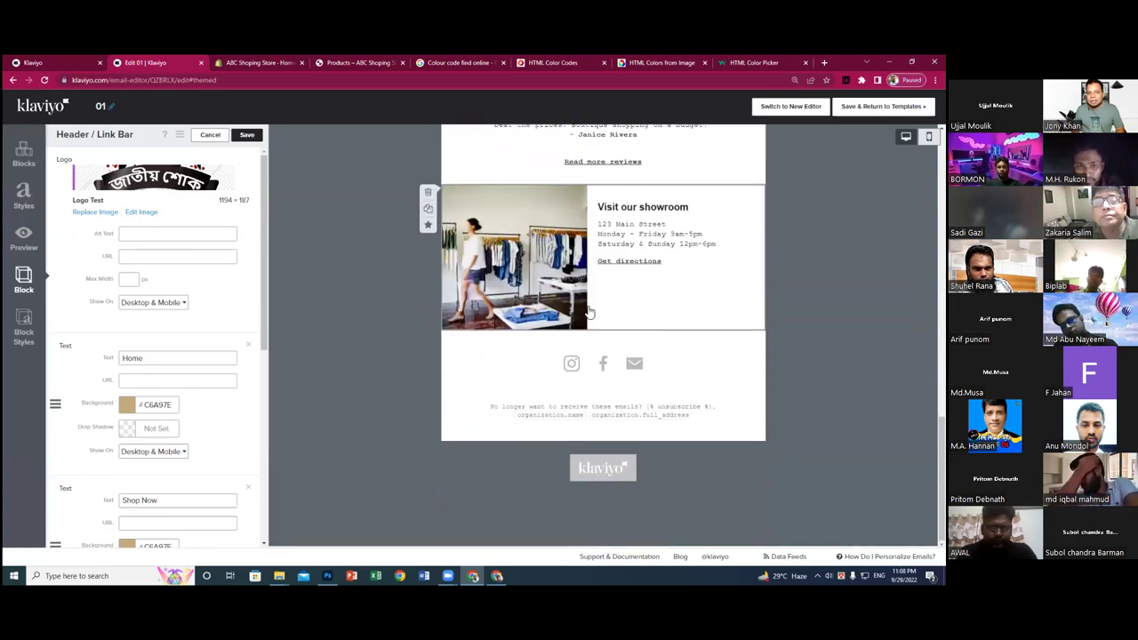
scroll(586, 302, "up", 15)
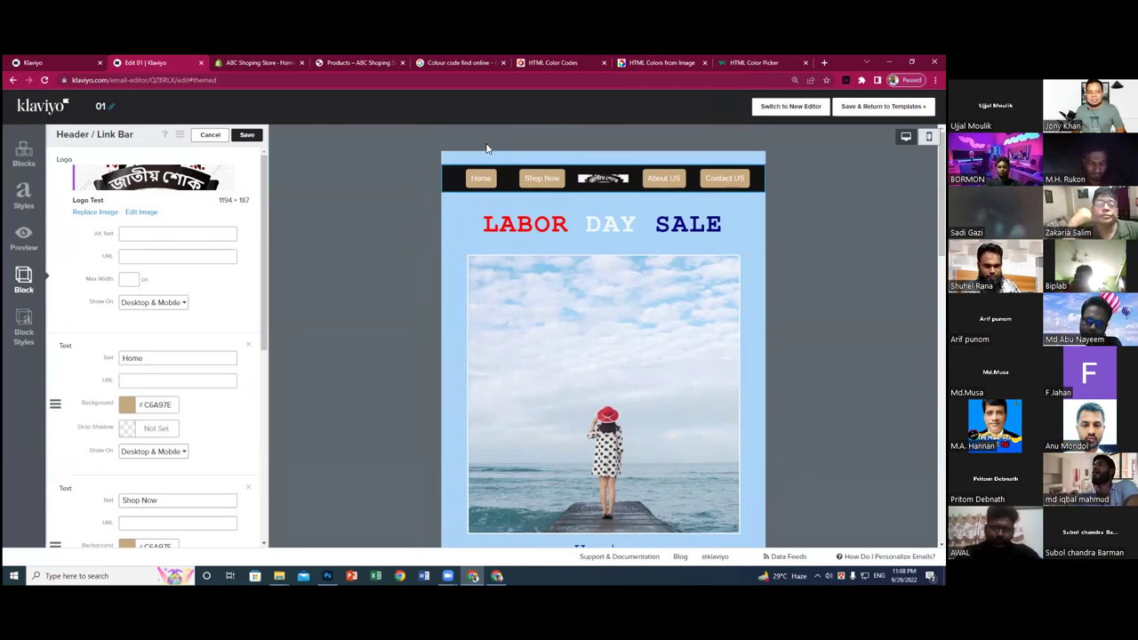
- Save the Header / Link Bar block, then open the 'Up to 50%Off' text block for editing
scroll(524, 261, "down", 3)
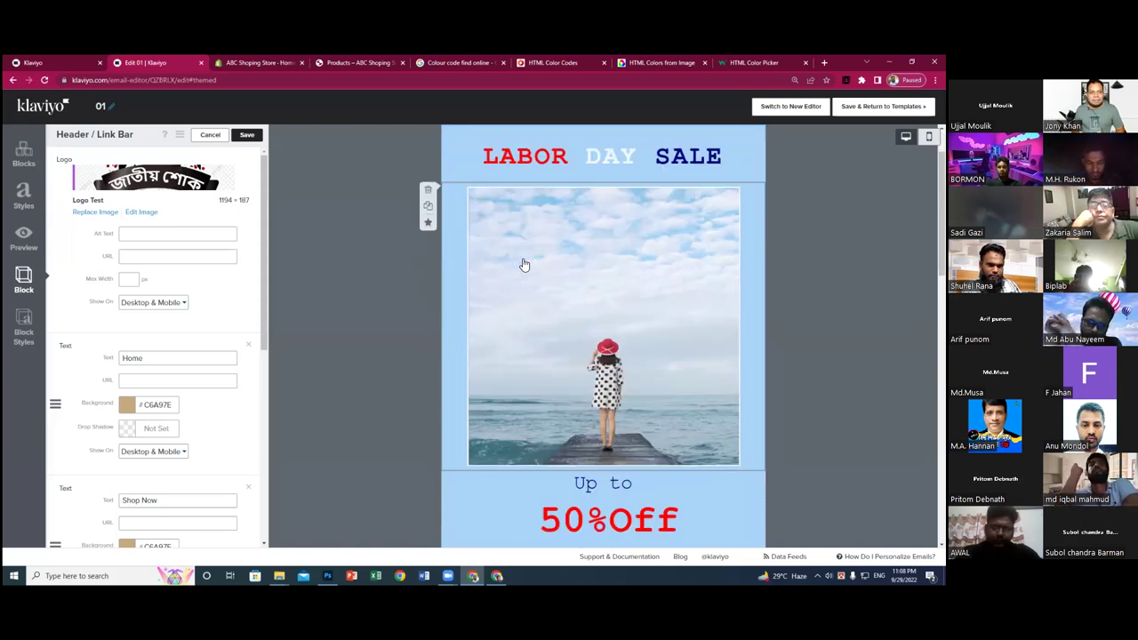
left_click(246, 136)
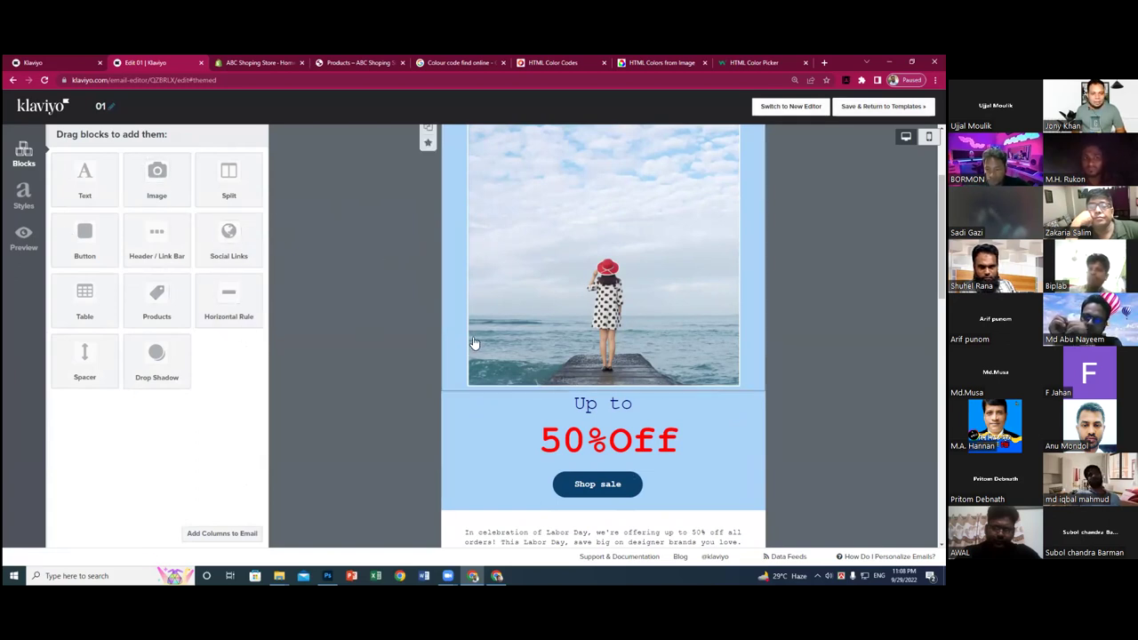
scroll(508, 343, "down", 2)
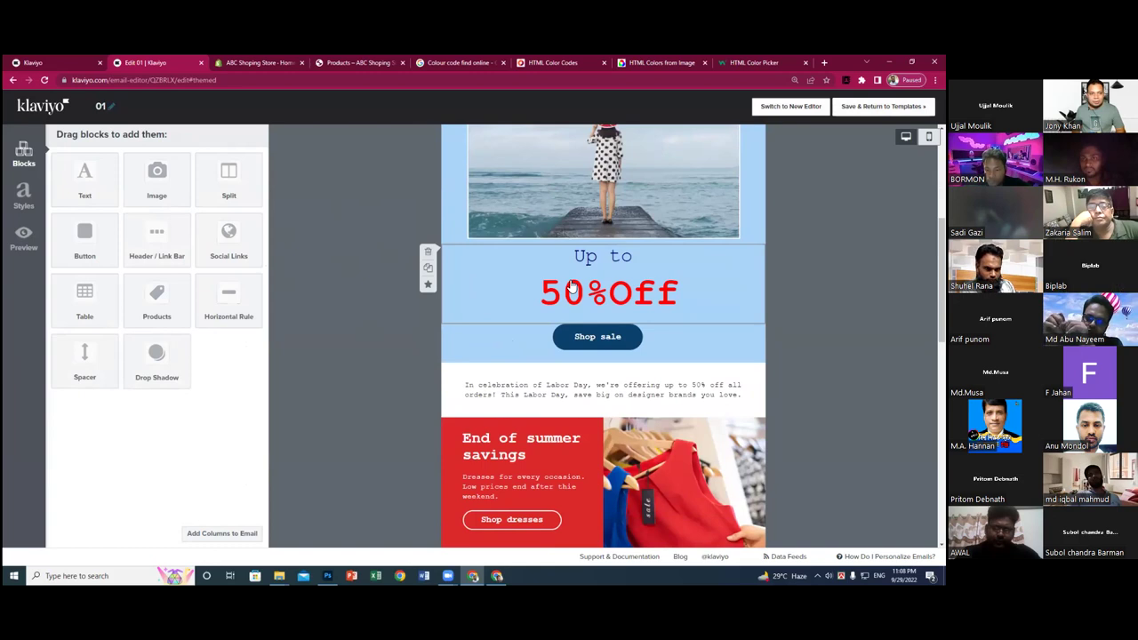
left_click(571, 281)
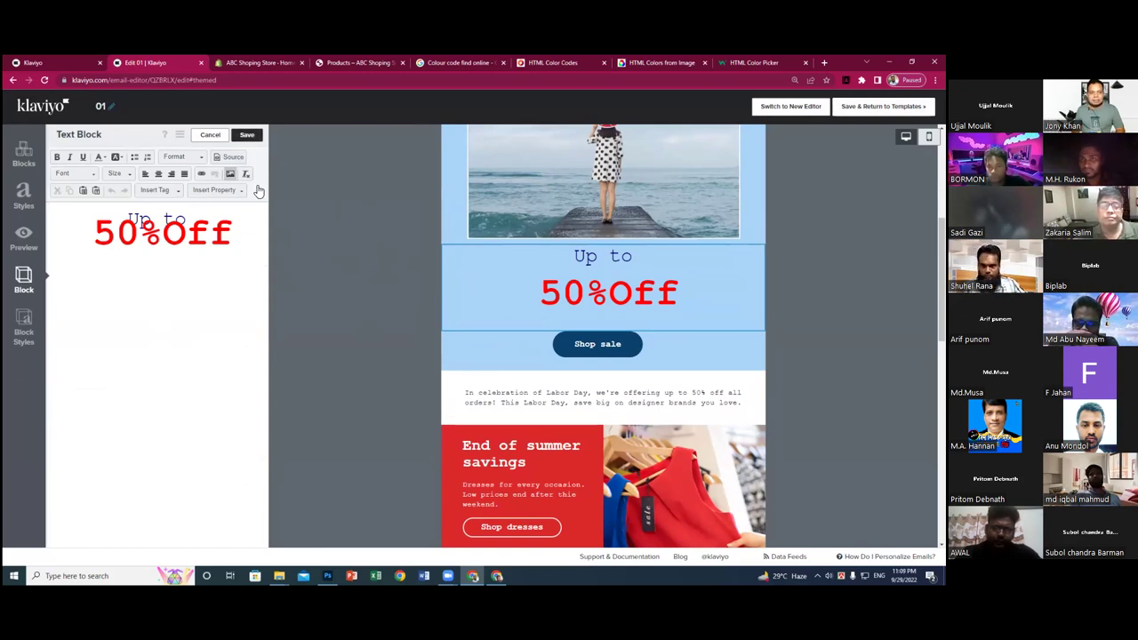
- Change the button label from 'Shop sale' to 'Shop Now' and keep it centre-aligned
left_click(565, 353)
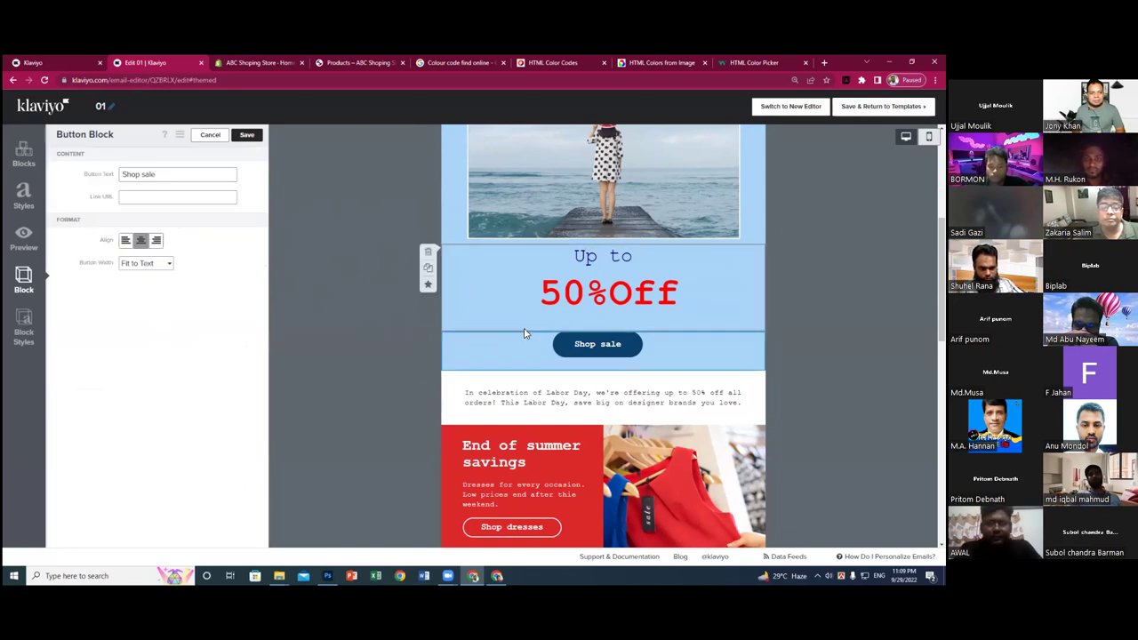
double_click(148, 174)
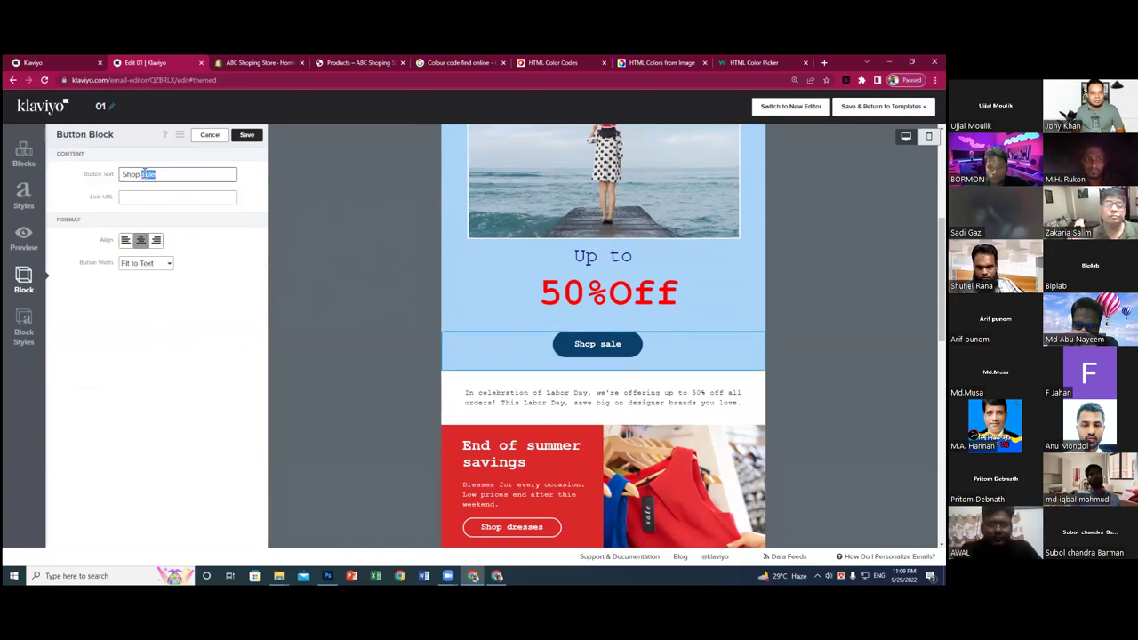
type("Now")
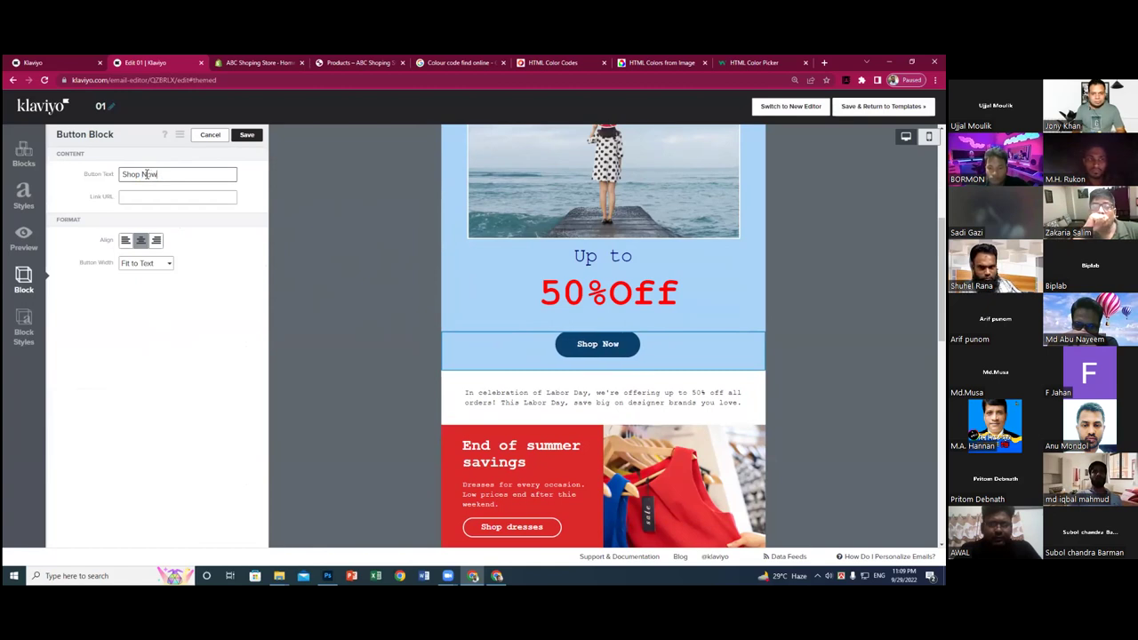
left_click(126, 242)
left_click(141, 241)
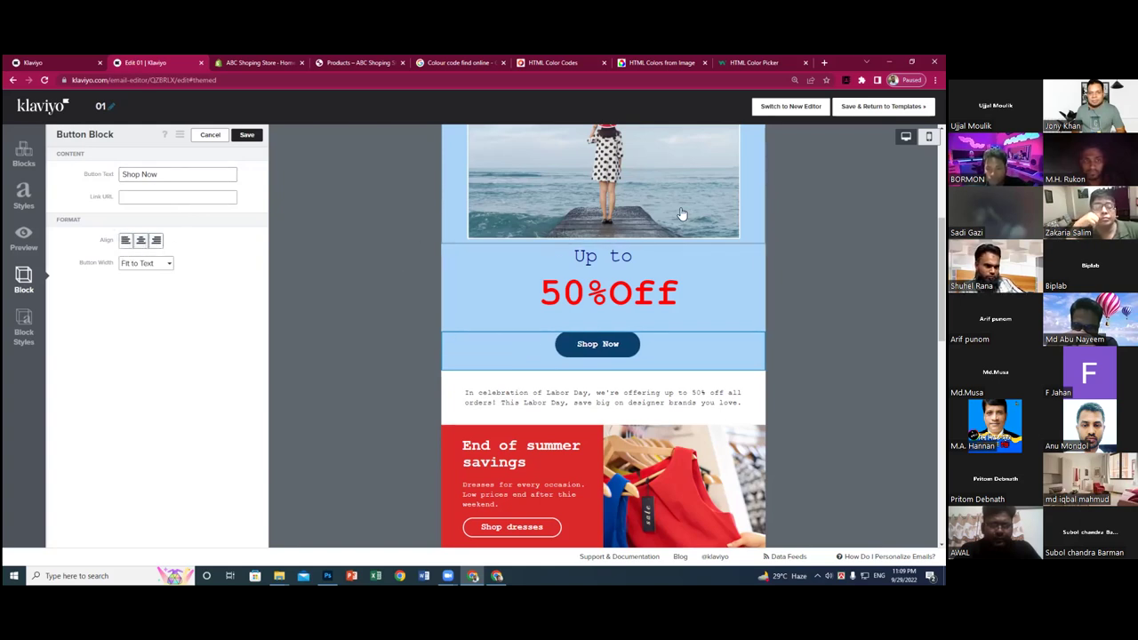
- Open the Image Block settings for the red-dress photo below the Shop dresses button
scroll(602, 196, "up", 3)
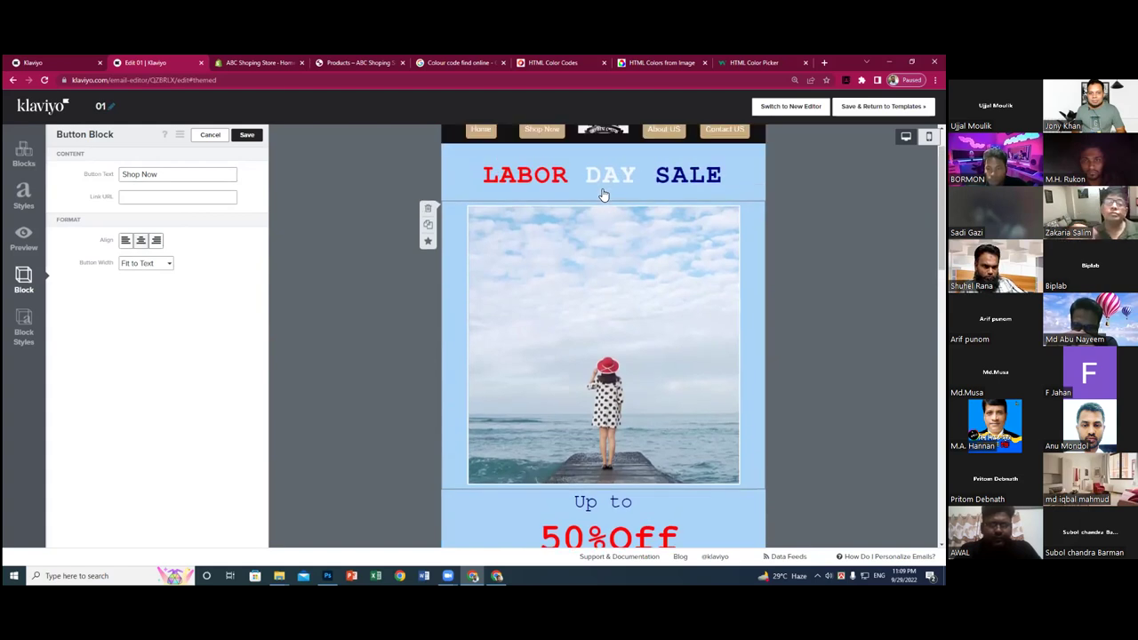
scroll(602, 196, "down", 3)
scroll(602, 194, "down", 3)
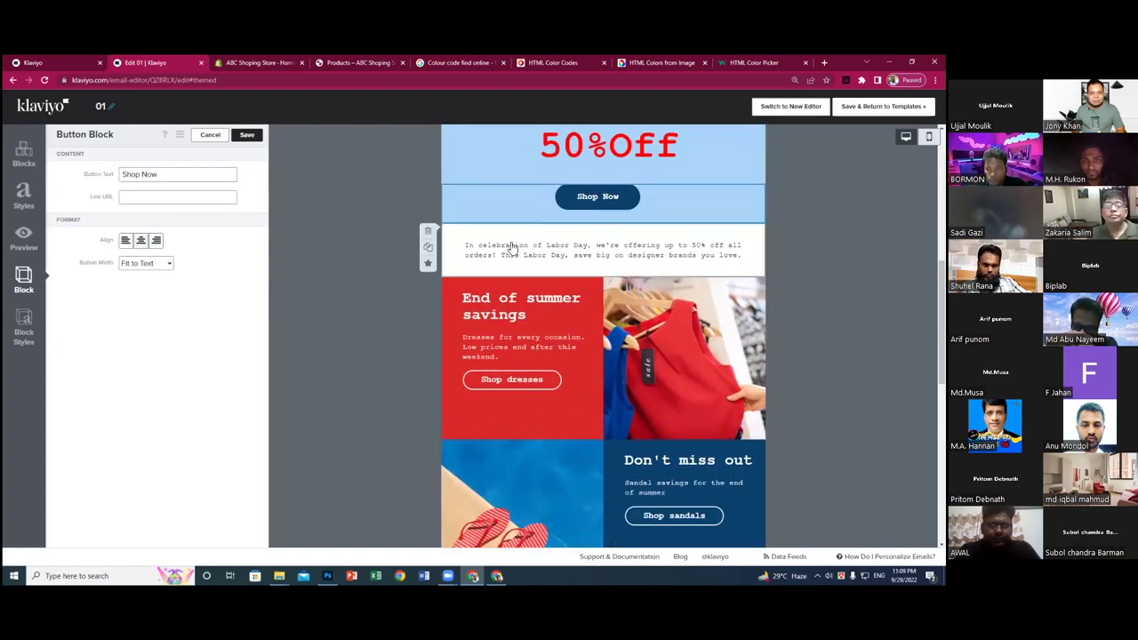
left_click(570, 422)
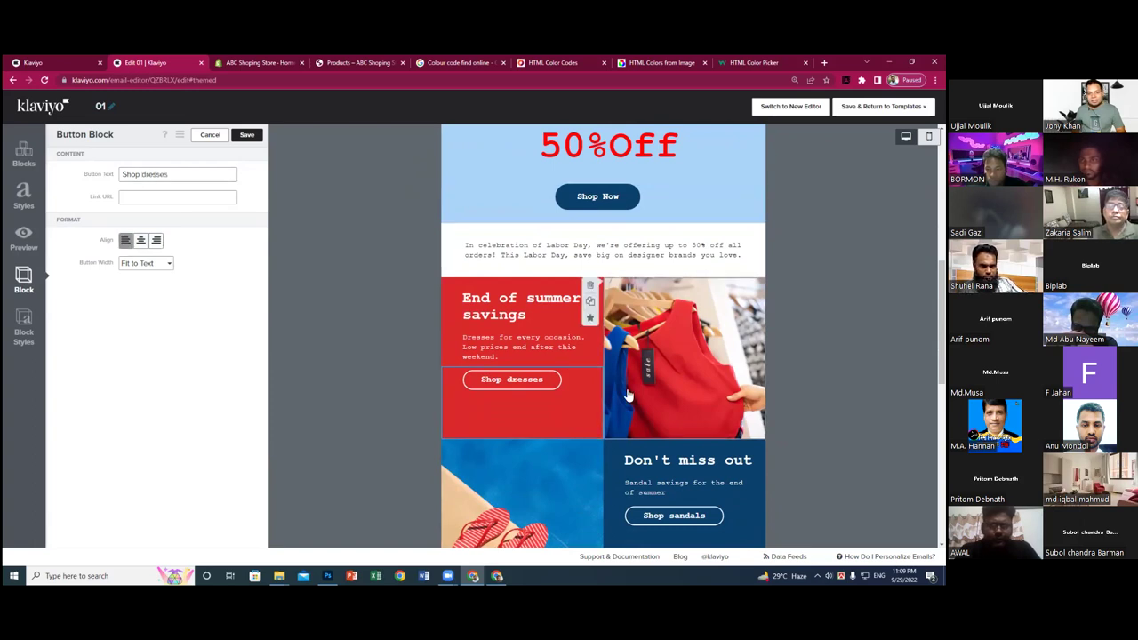
left_click(647, 350)
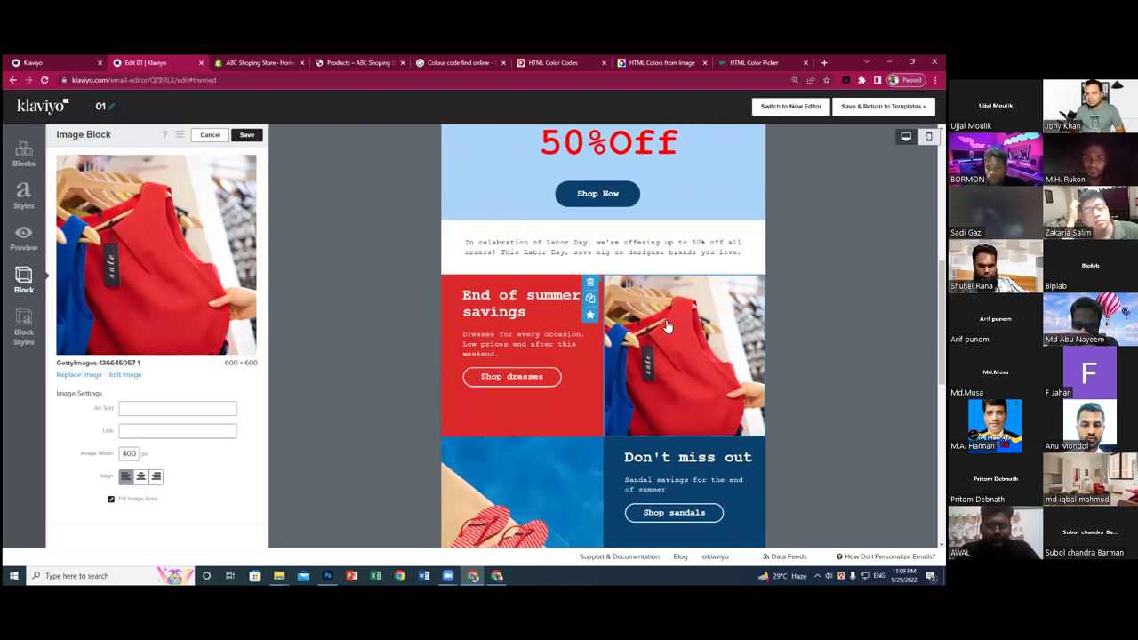
- Scroll the template preview to the Instagram, Facebook and email icon footer
scroll(669, 326, "down", 2)
scroll(656, 325, "down", 2)
scroll(595, 344, "down", 3)
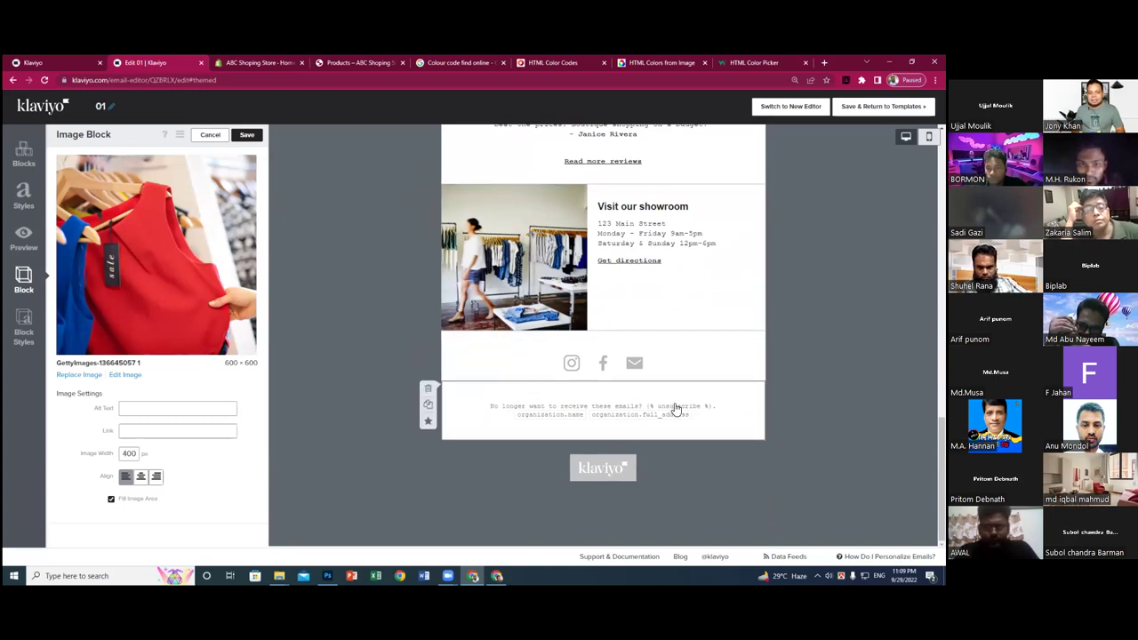
left_click(519, 364)
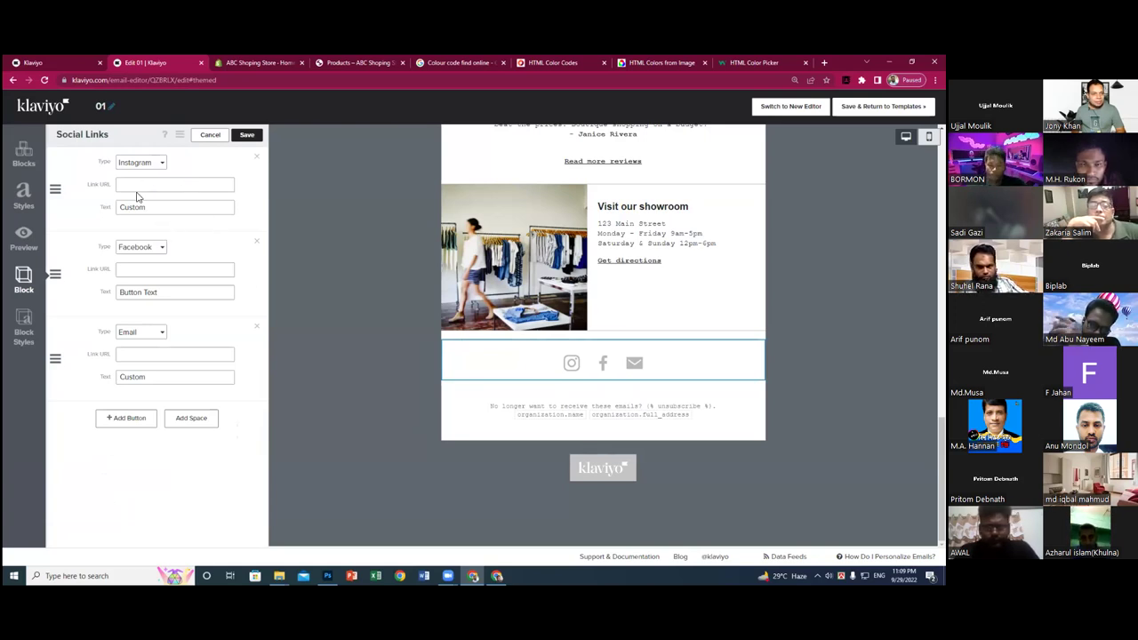
left_click(248, 136)
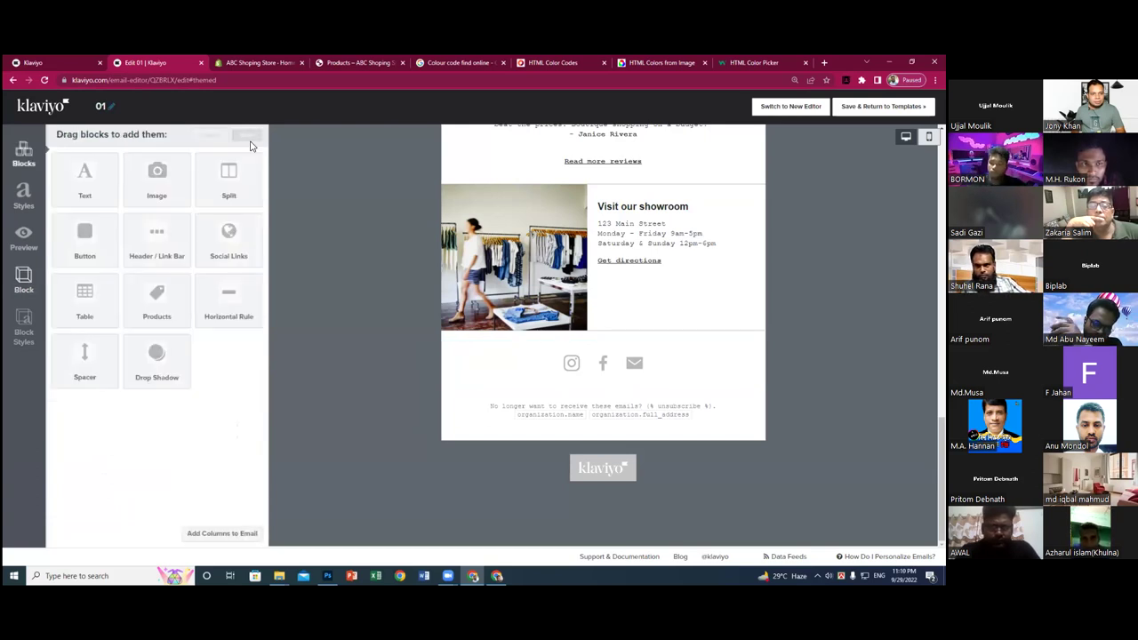
left_click(543, 376)
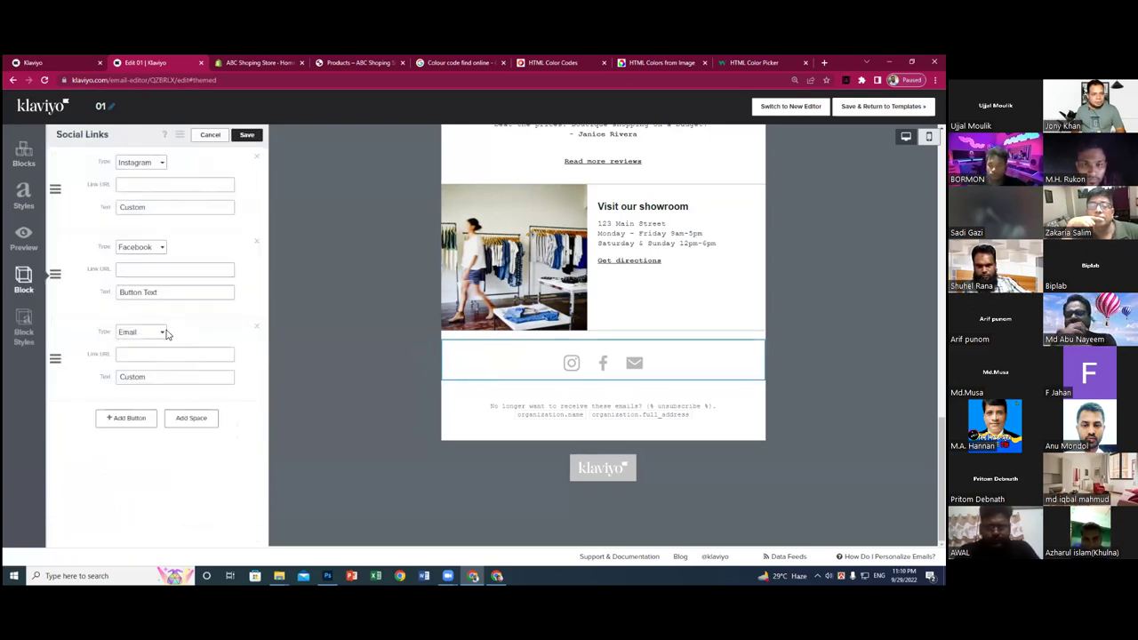
left_click(247, 136)
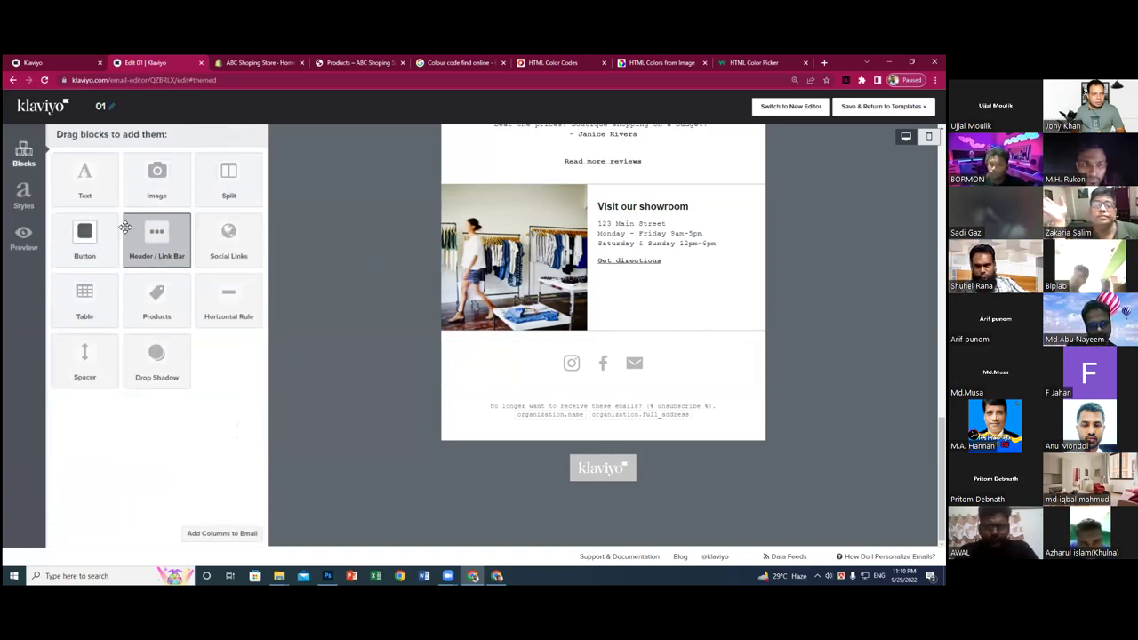
left_click_drag(229, 233, 485, 341)
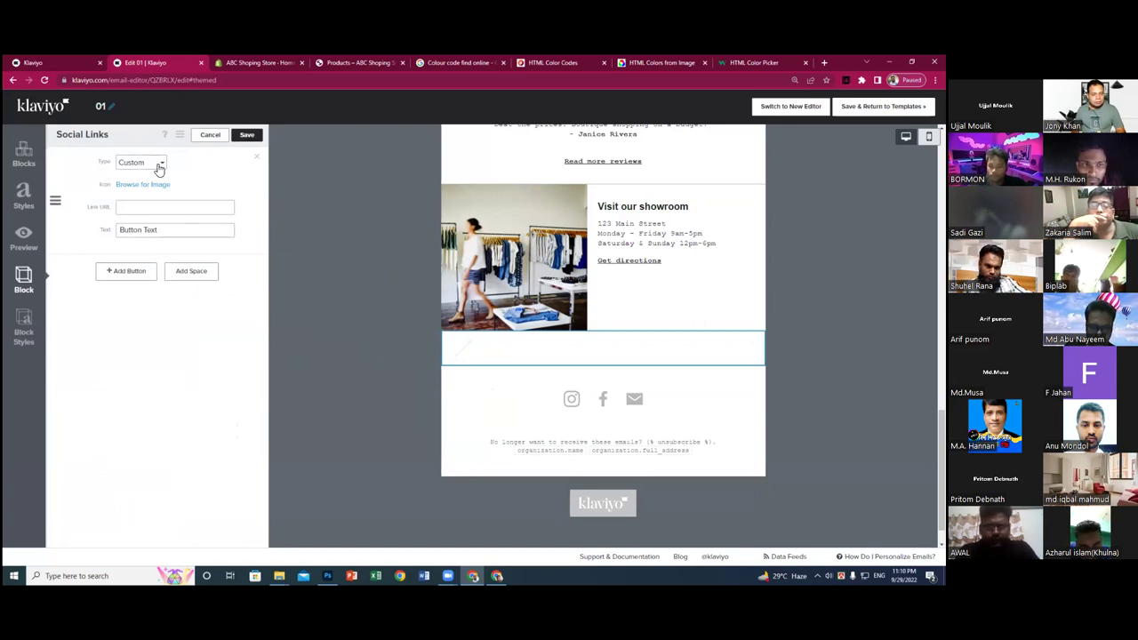
left_click(158, 167)
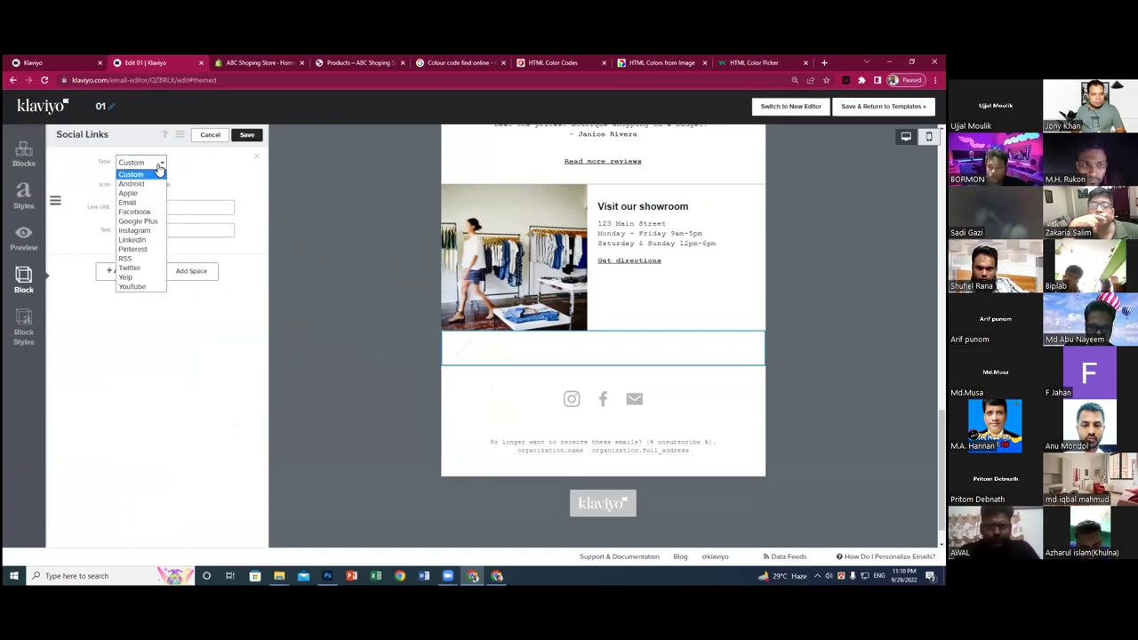
left_click(139, 243)
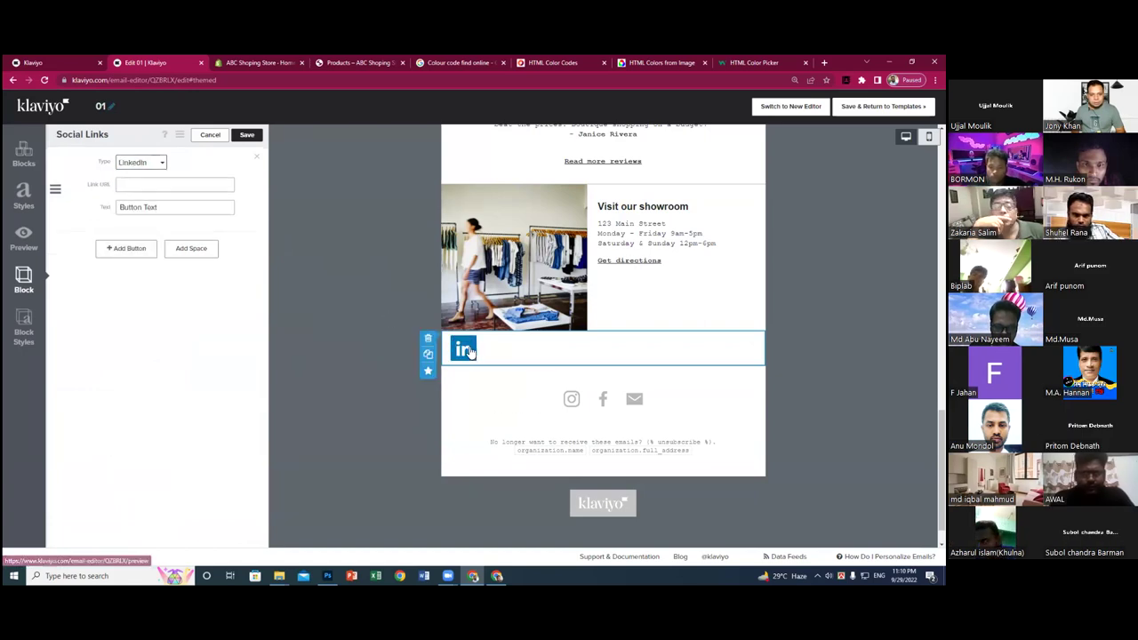
left_click(428, 338)
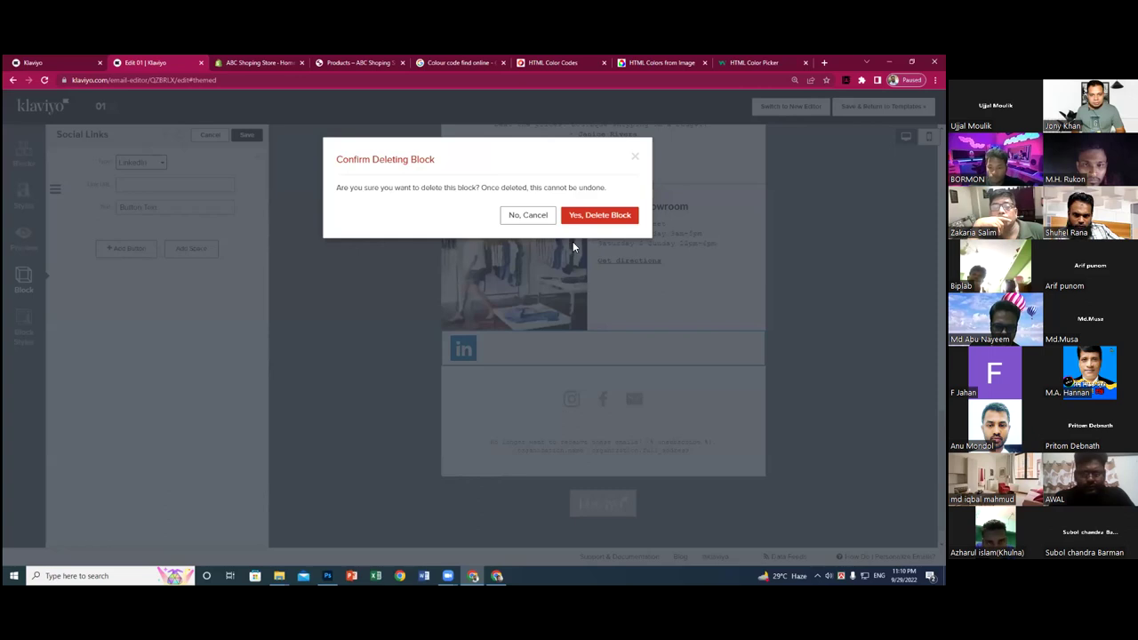
left_click(594, 216)
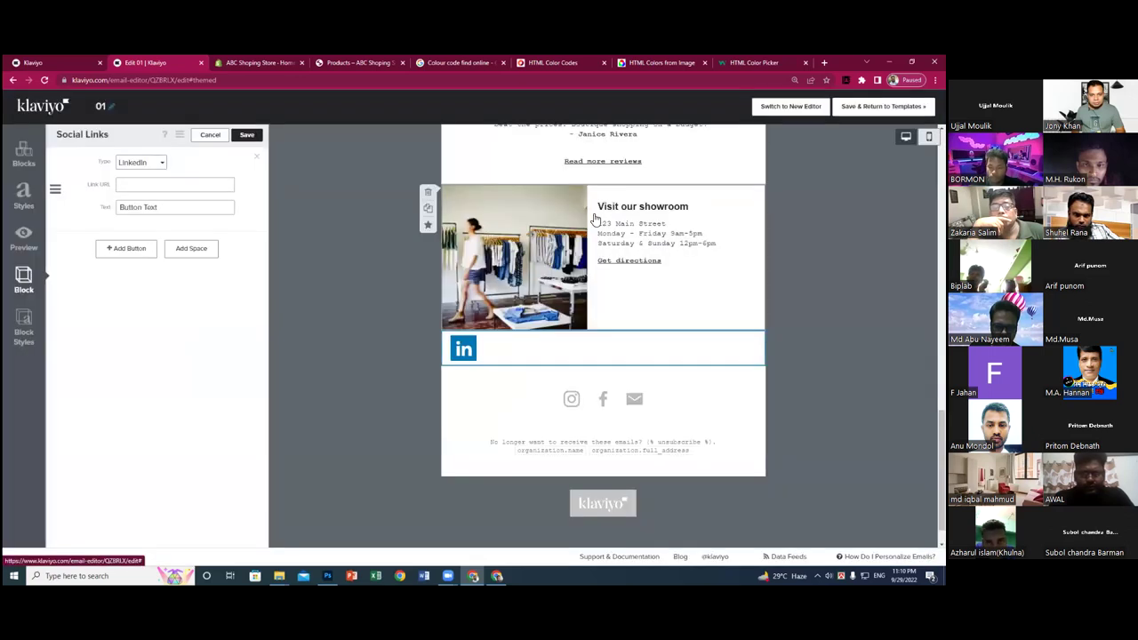
- Add a fourth footer social link of type Pinterest and save the Social Links block
left_click(542, 366)
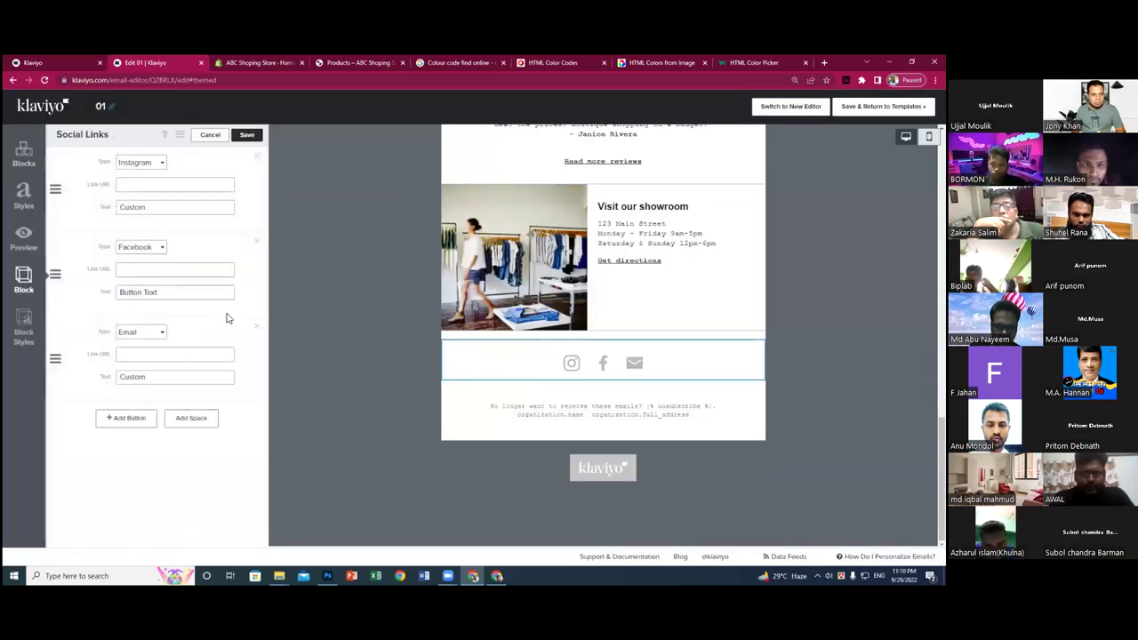
left_click(132, 417)
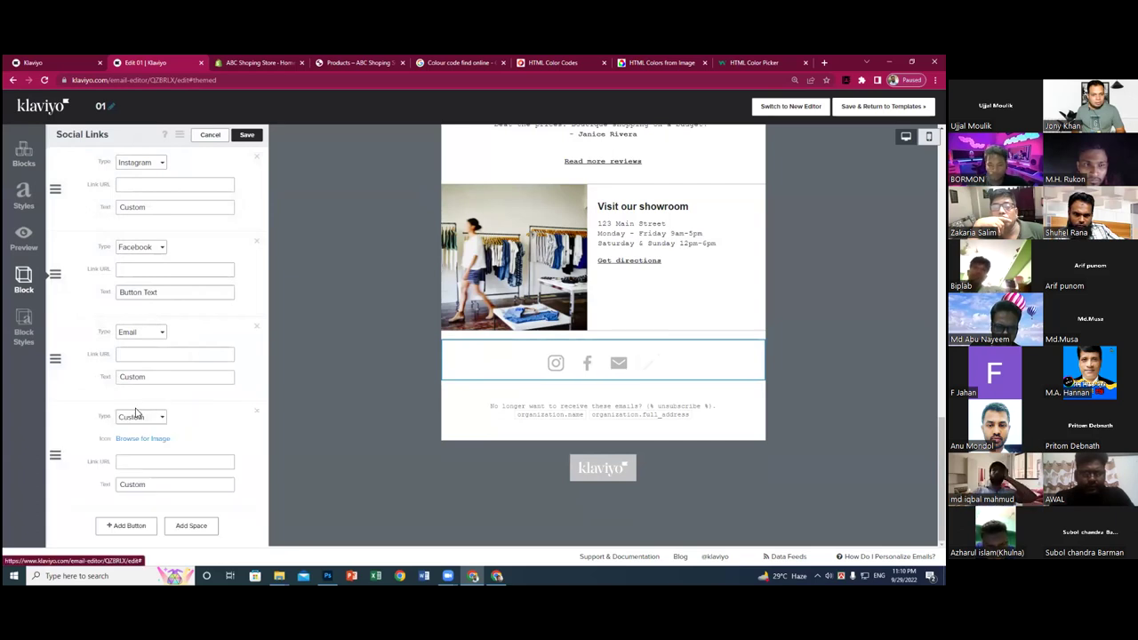
left_click(146, 419)
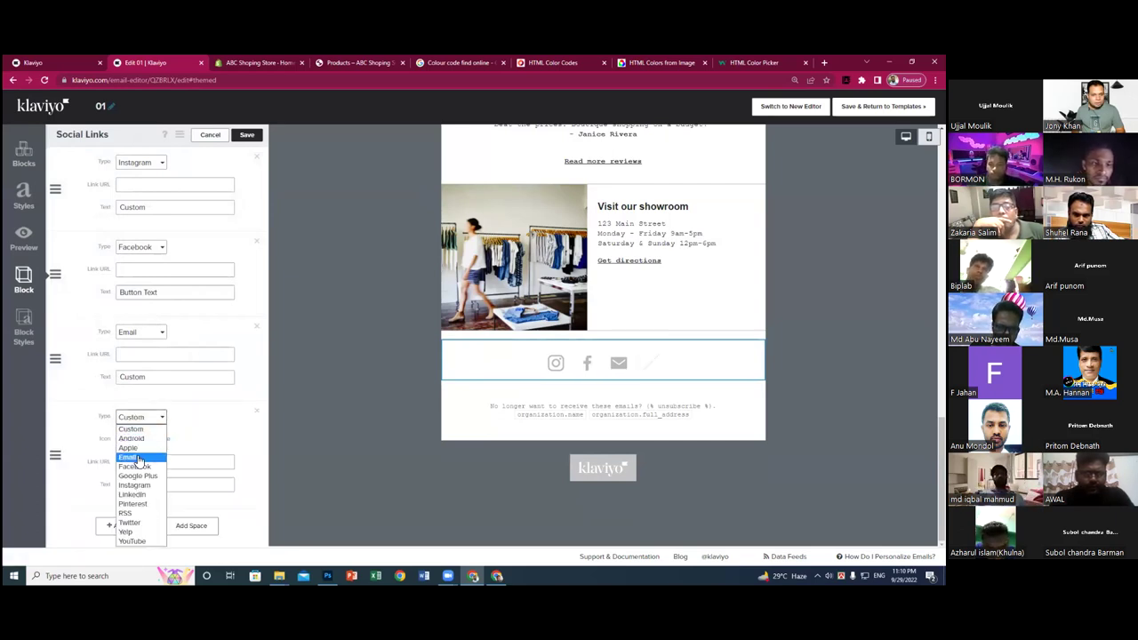
left_click(139, 458)
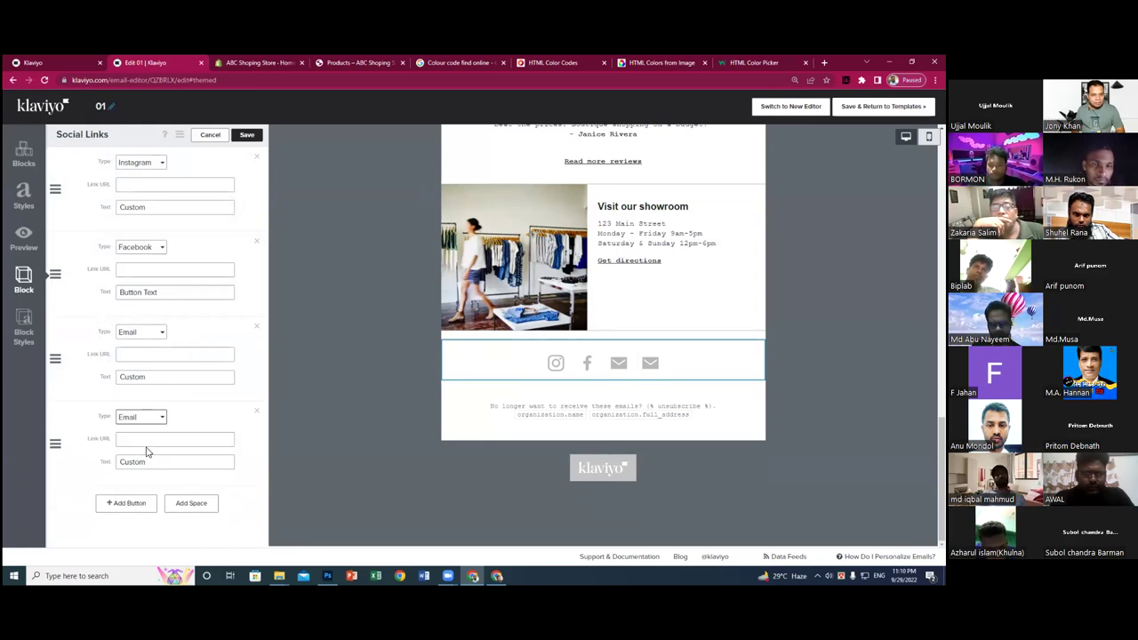
left_click(142, 417)
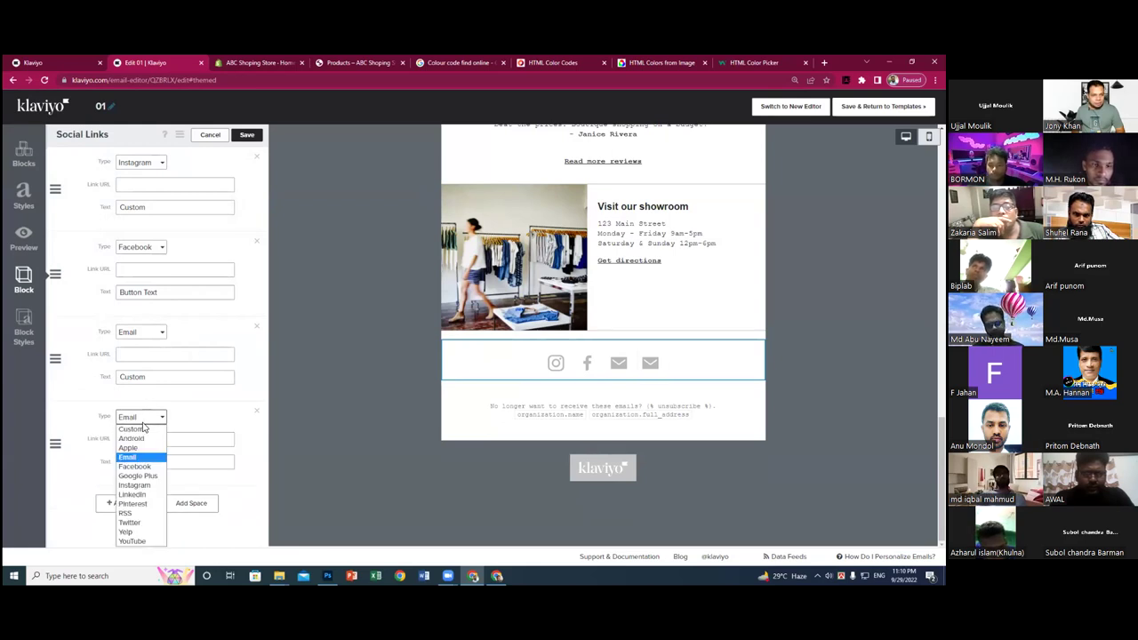
left_click(141, 504)
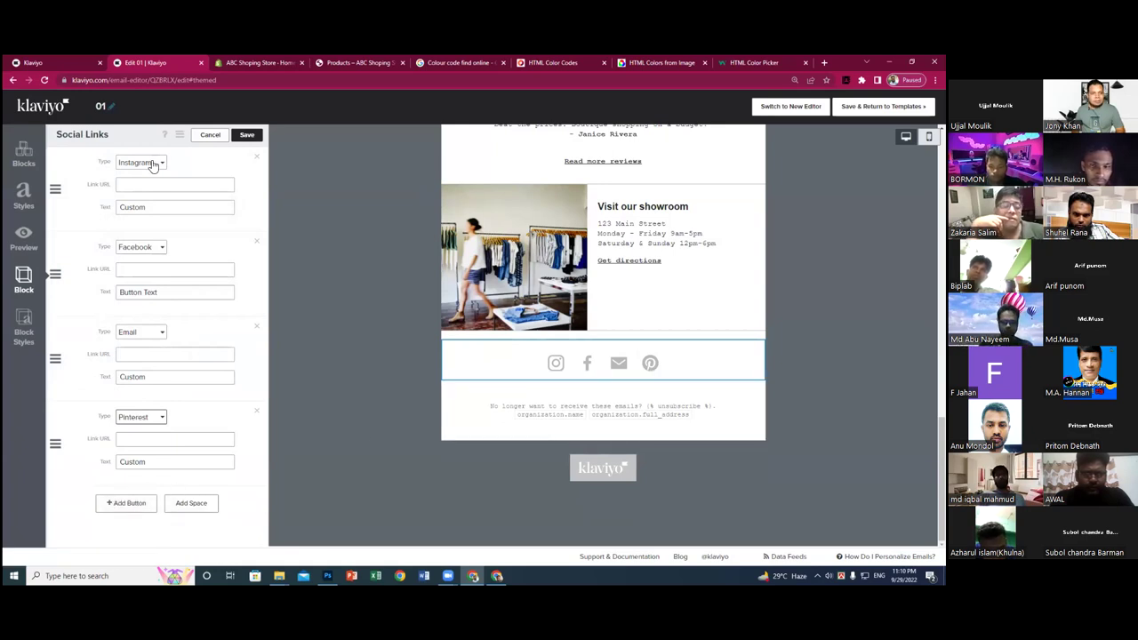
left_click(246, 134)
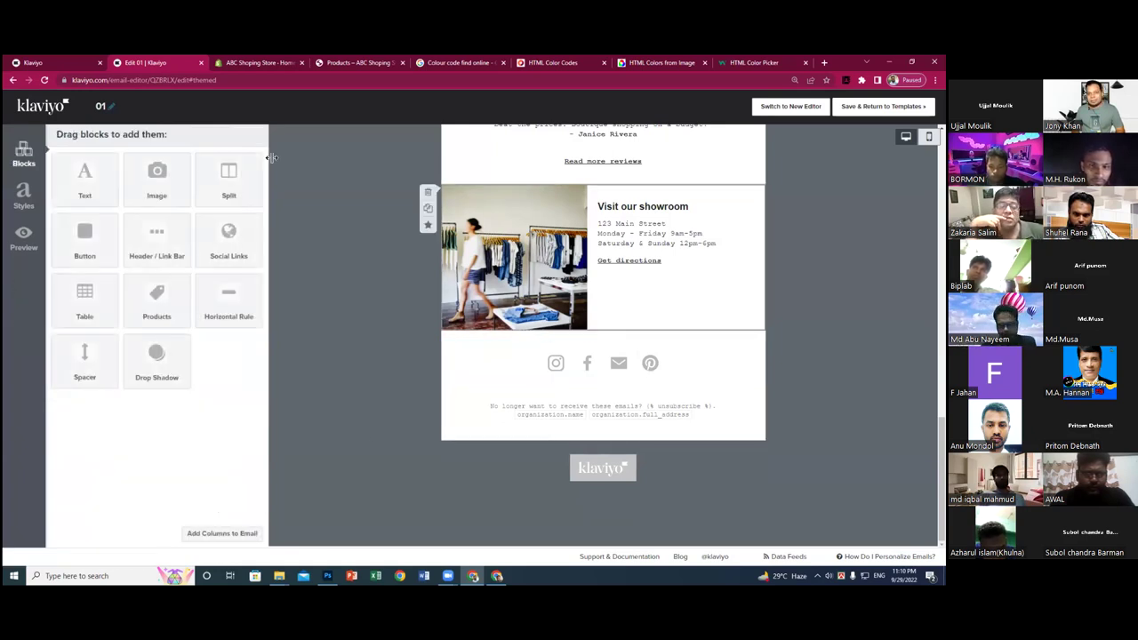
scroll(524, 248, "up", 6)
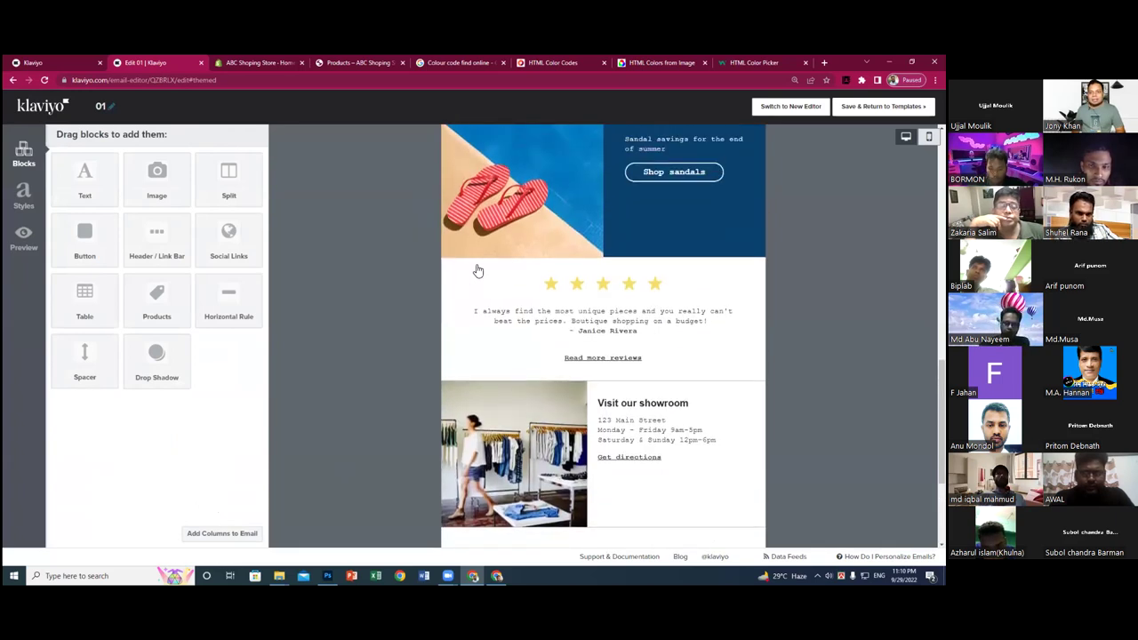
- Save template 01 using 'Save & Return to Templates'
left_click(883, 106)
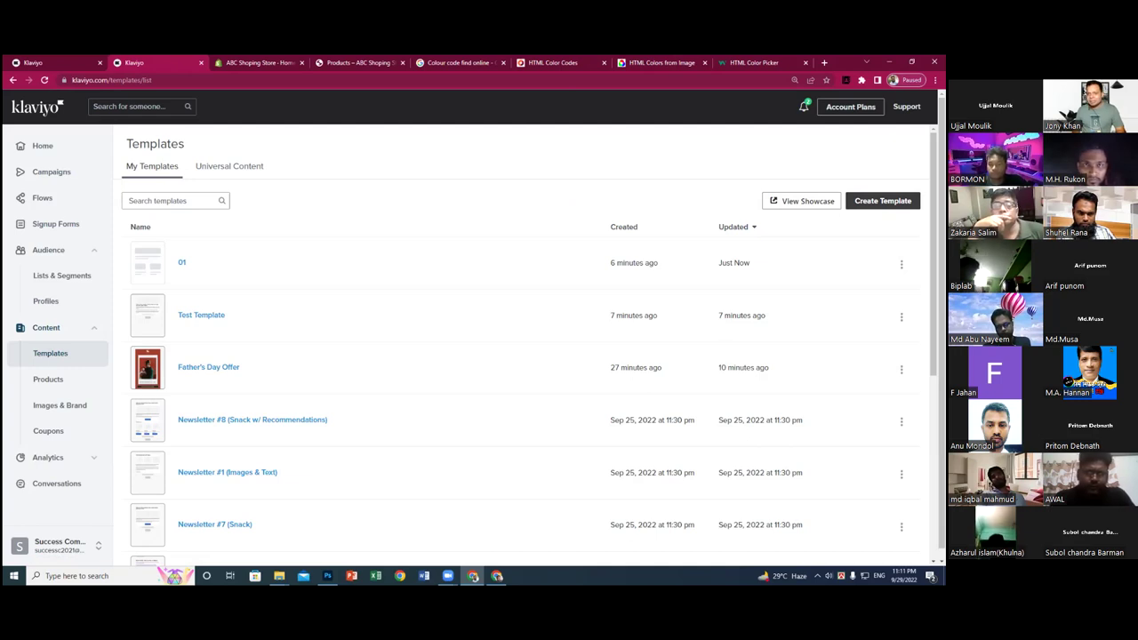
- Cancel the Create Template dialog and open the Showcase gallery
left_click(903, 204)
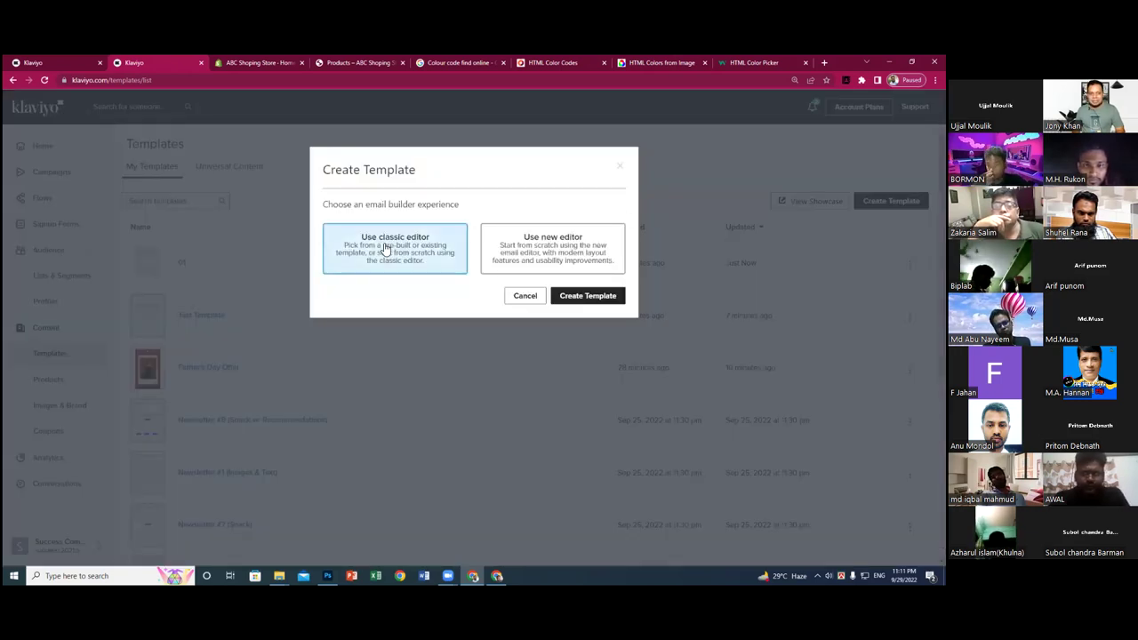
left_click(524, 295)
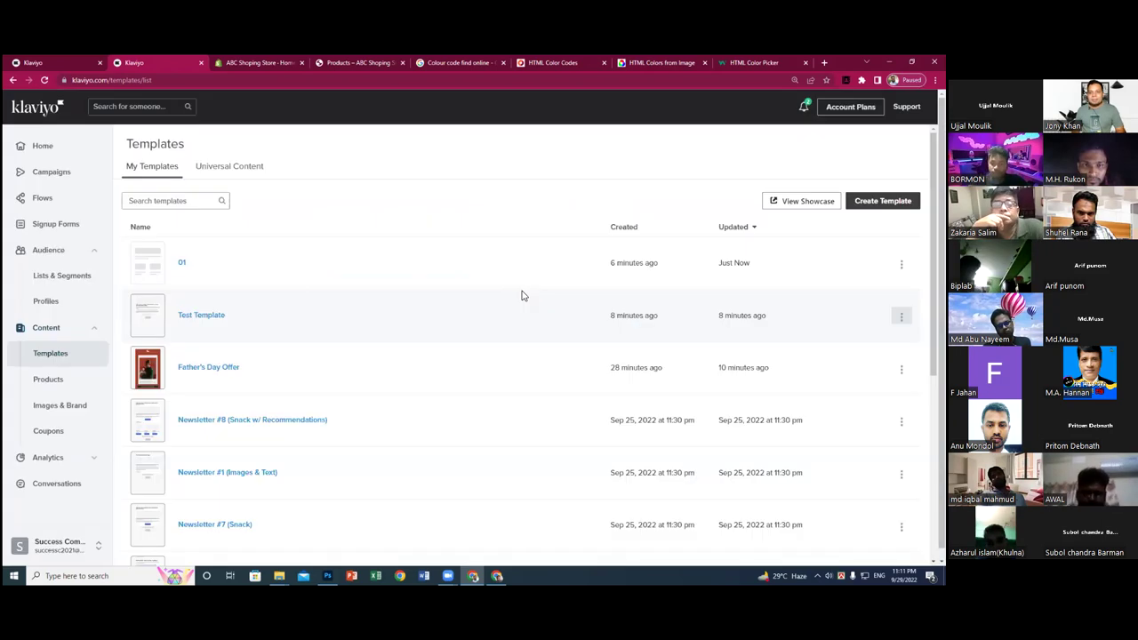
left_click(803, 201)
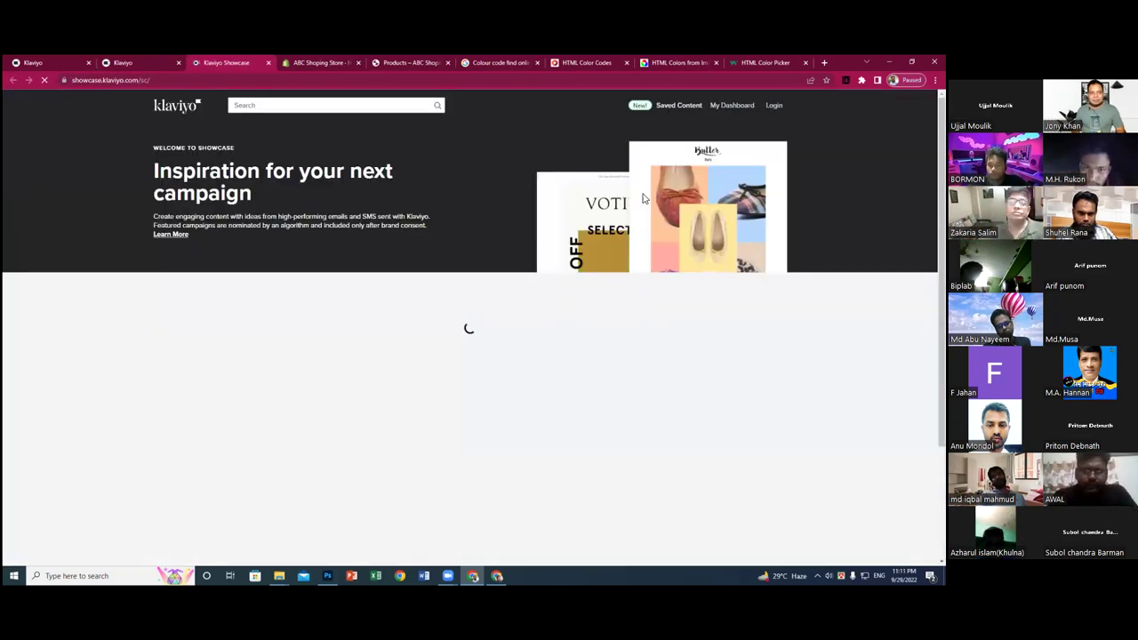
scroll(481, 249, "down", 2)
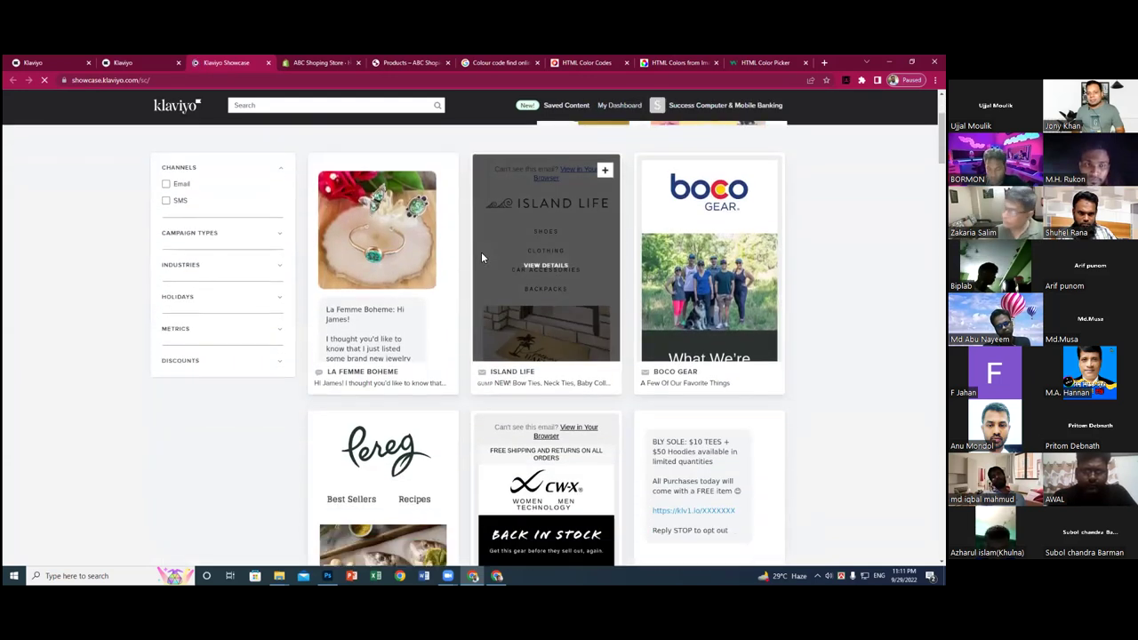
scroll(481, 258, "down", 5)
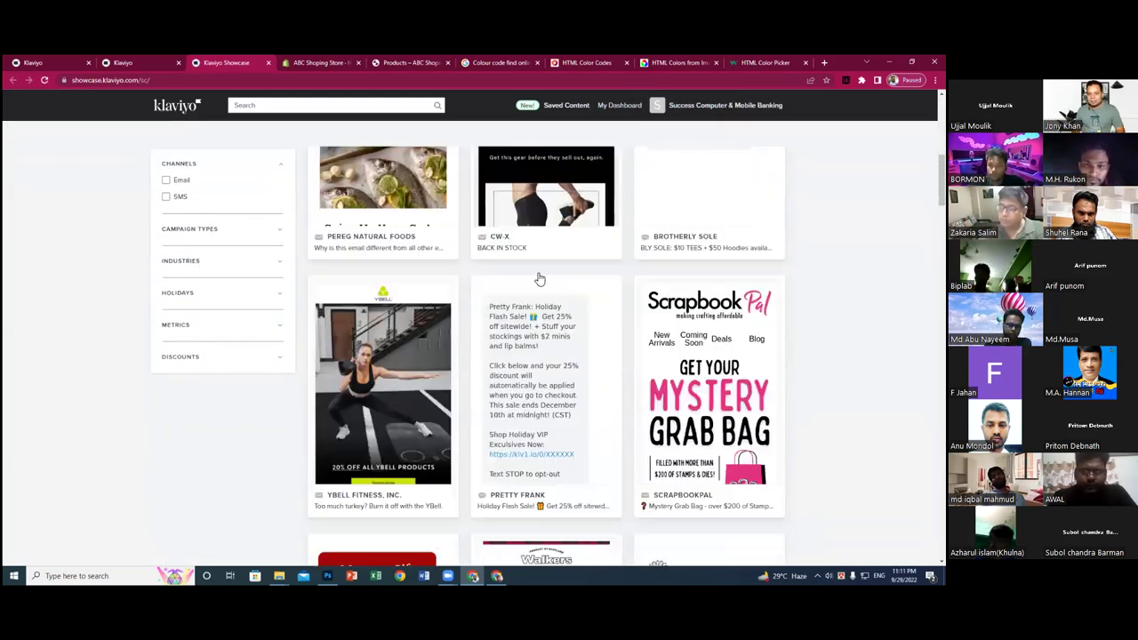
scroll(551, 285, "down", 2)
- Filter the Showcase to Email under Channels and Health & Beauty under Industries
left_click(167, 179)
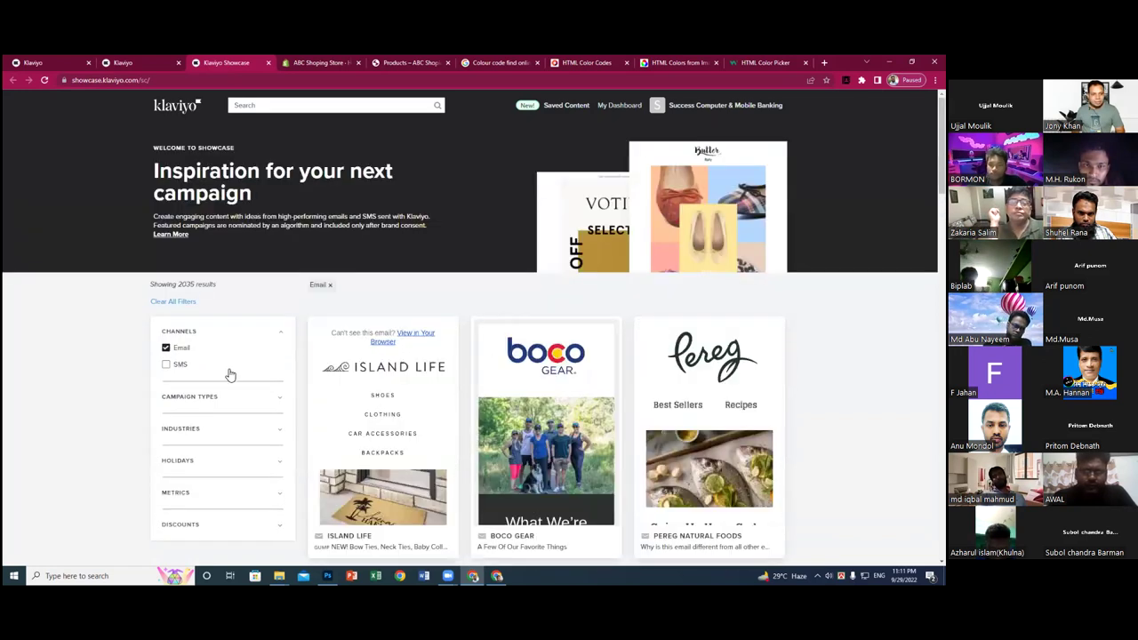
left_click(265, 405)
left_click(268, 404)
left_click(266, 432)
scroll(233, 420, "down", 1)
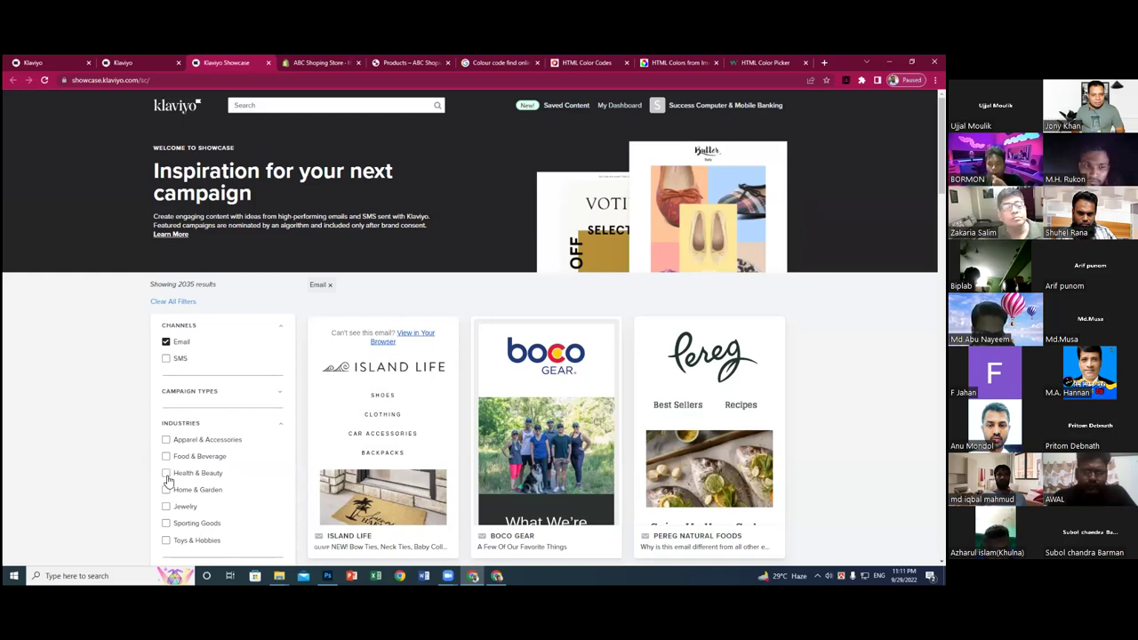
left_click(166, 475)
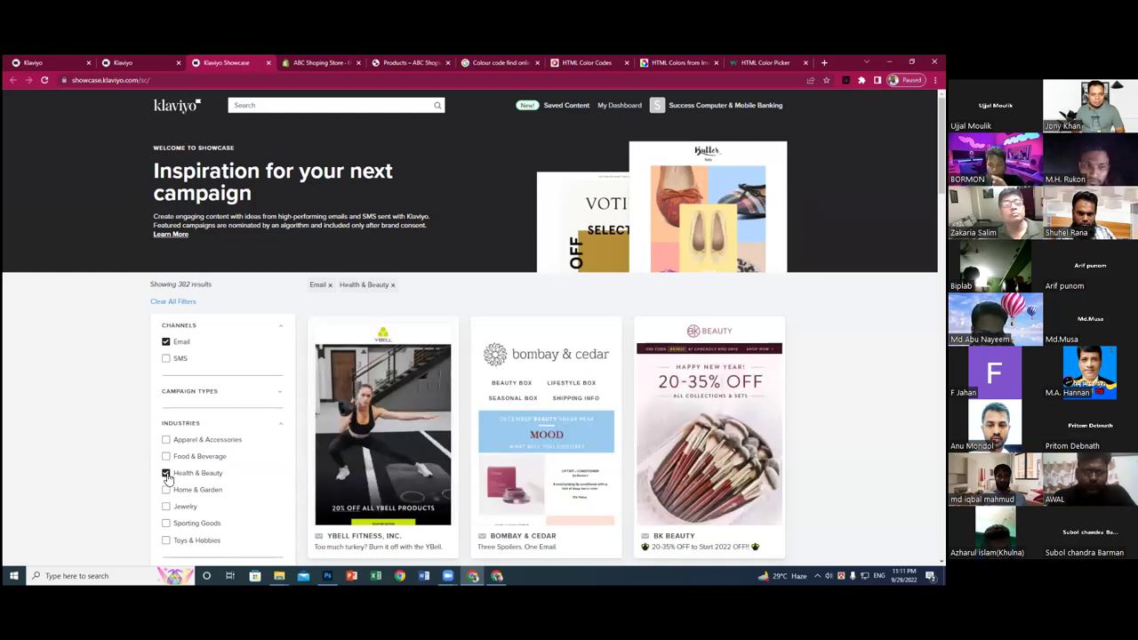
scroll(557, 397, "down", 5)
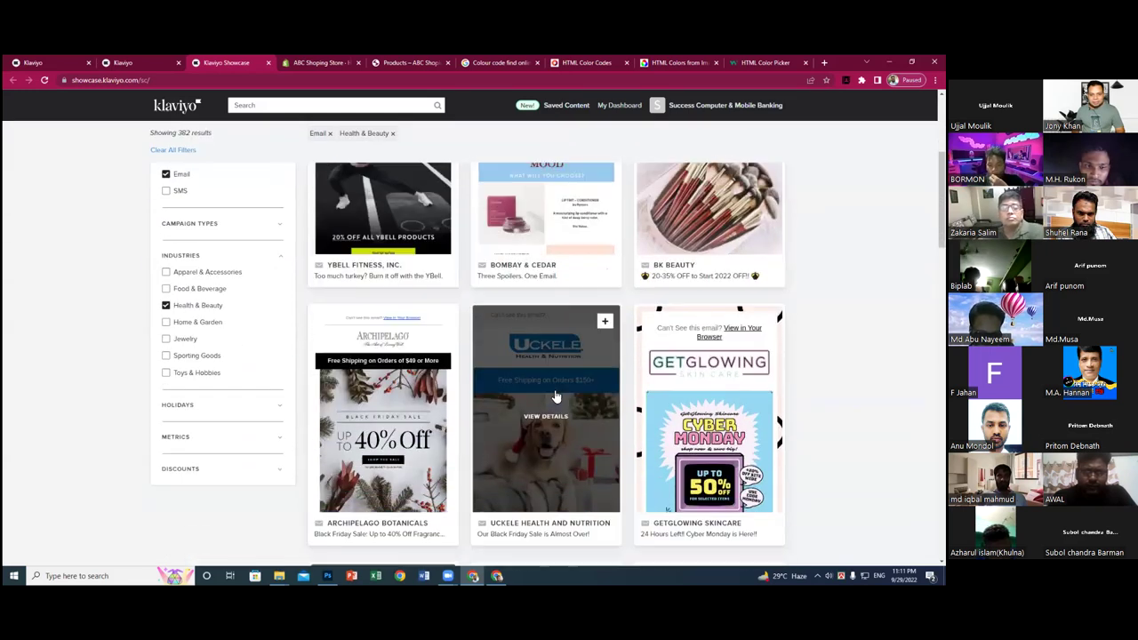
scroll(438, 397, "down", 3)
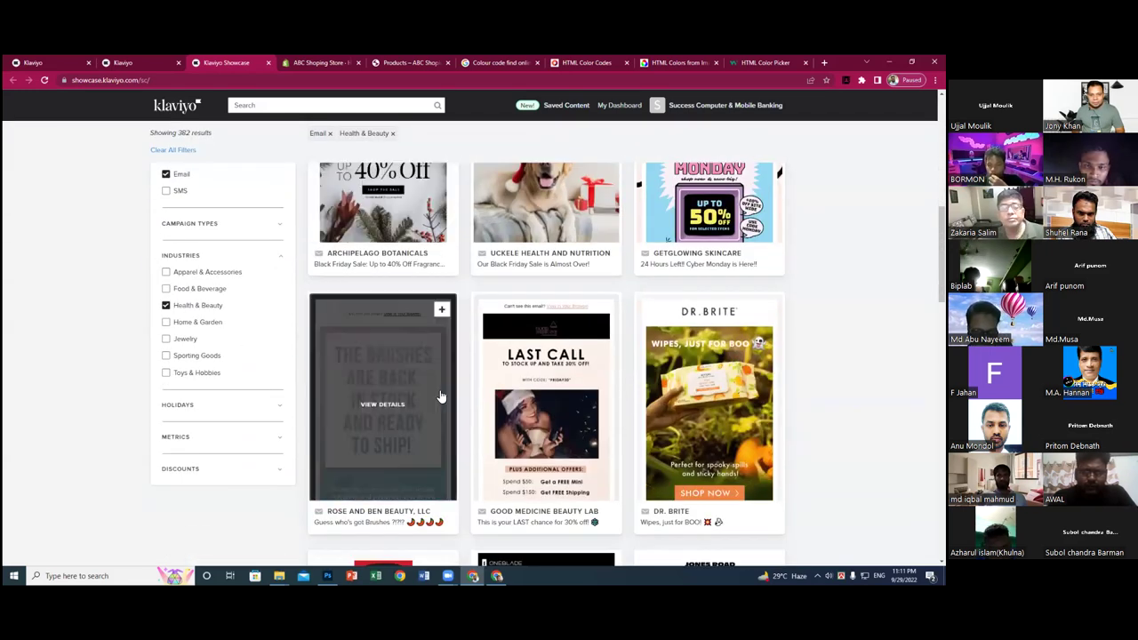
scroll(436, 397, "down", 4)
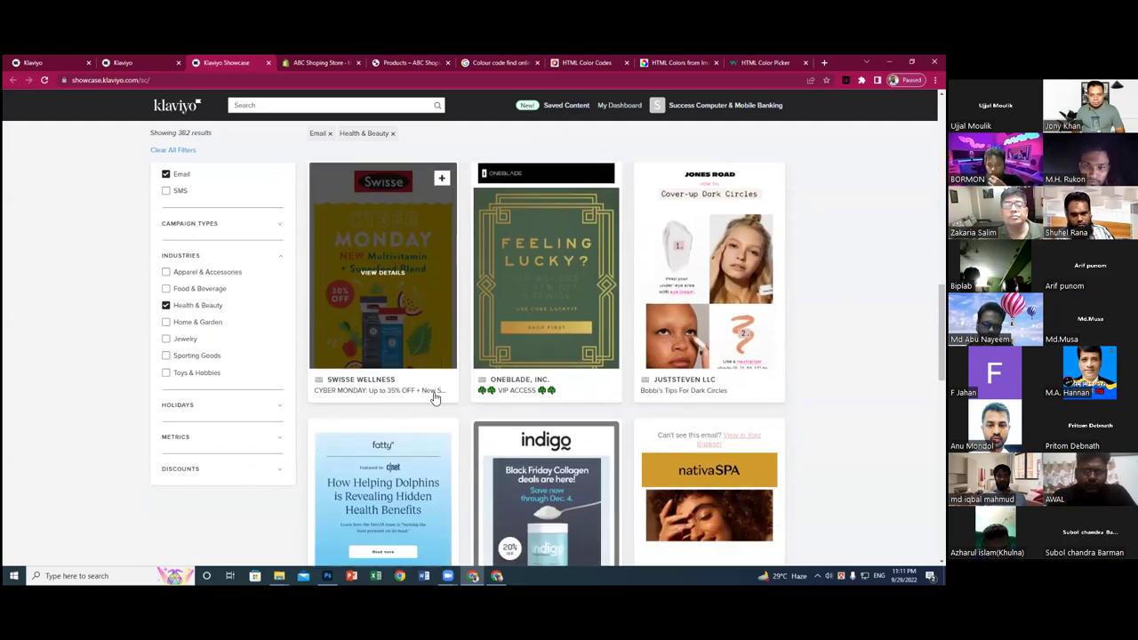
scroll(653, 380, "down", 4)
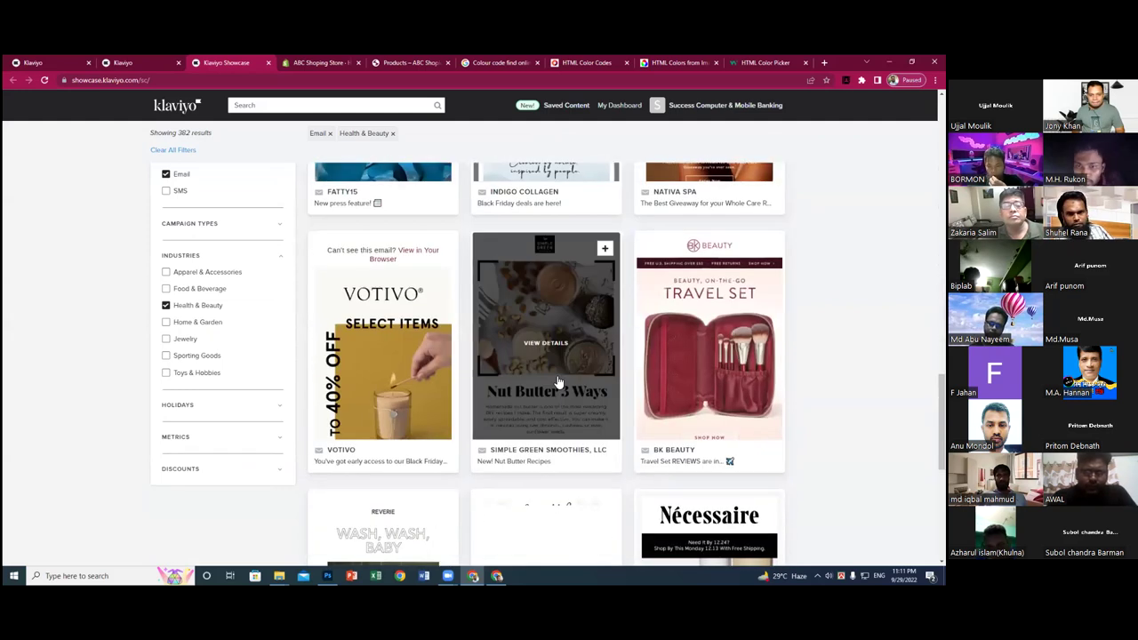
- From the BK Beauty showcase email, view its suggested templates, then all themed templates
left_click(695, 347)
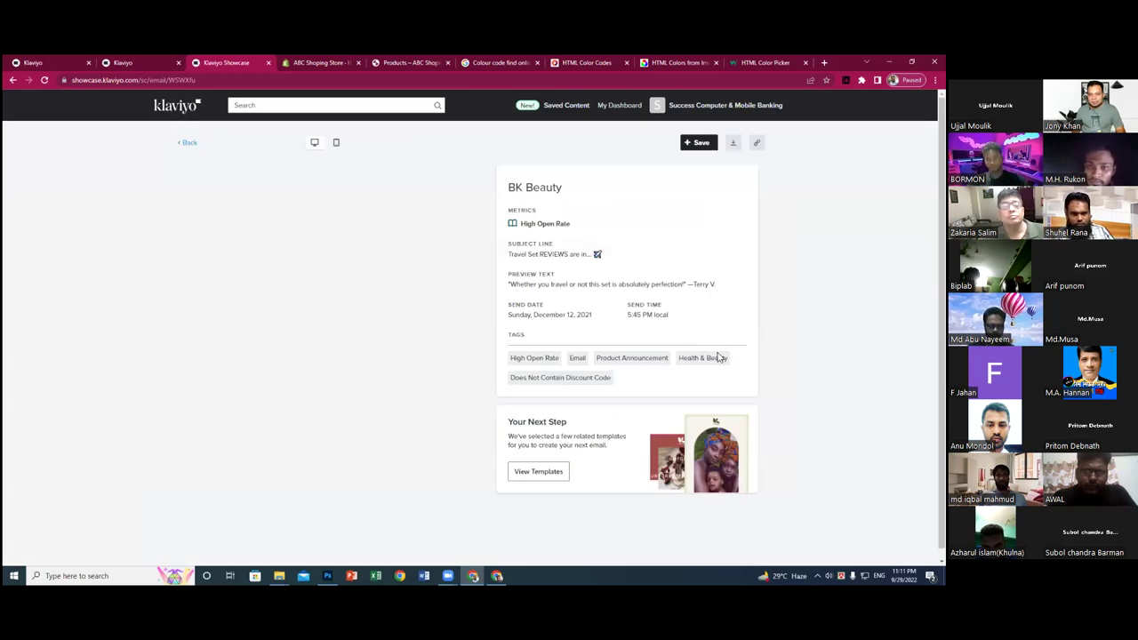
scroll(678, 414, "down", 3)
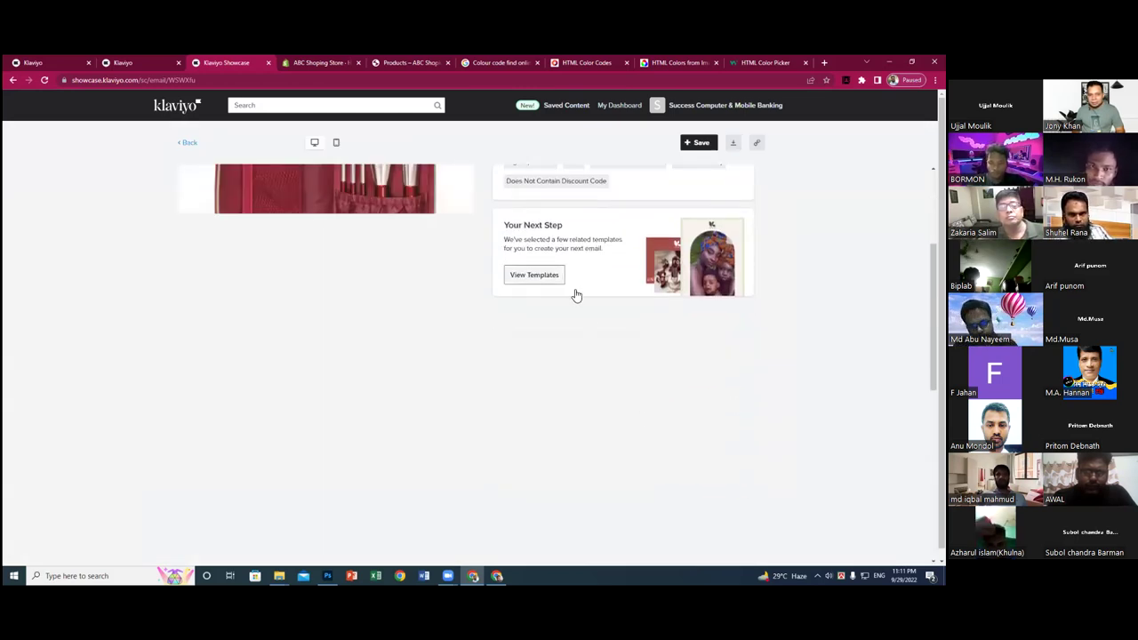
left_click(544, 276)
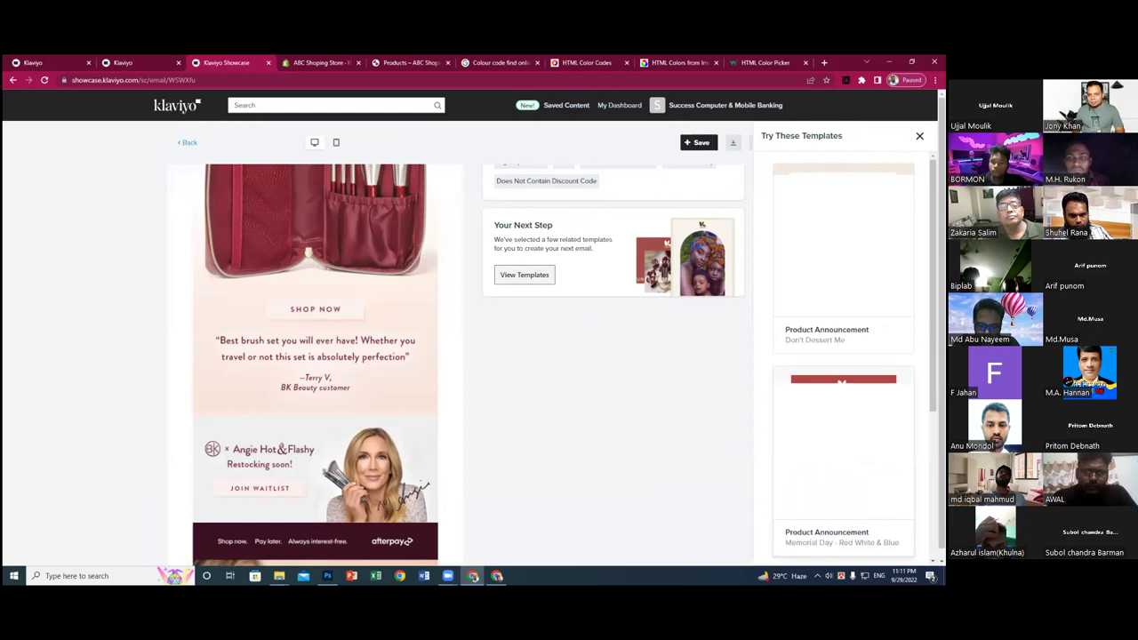
scroll(843, 356, "down", 3)
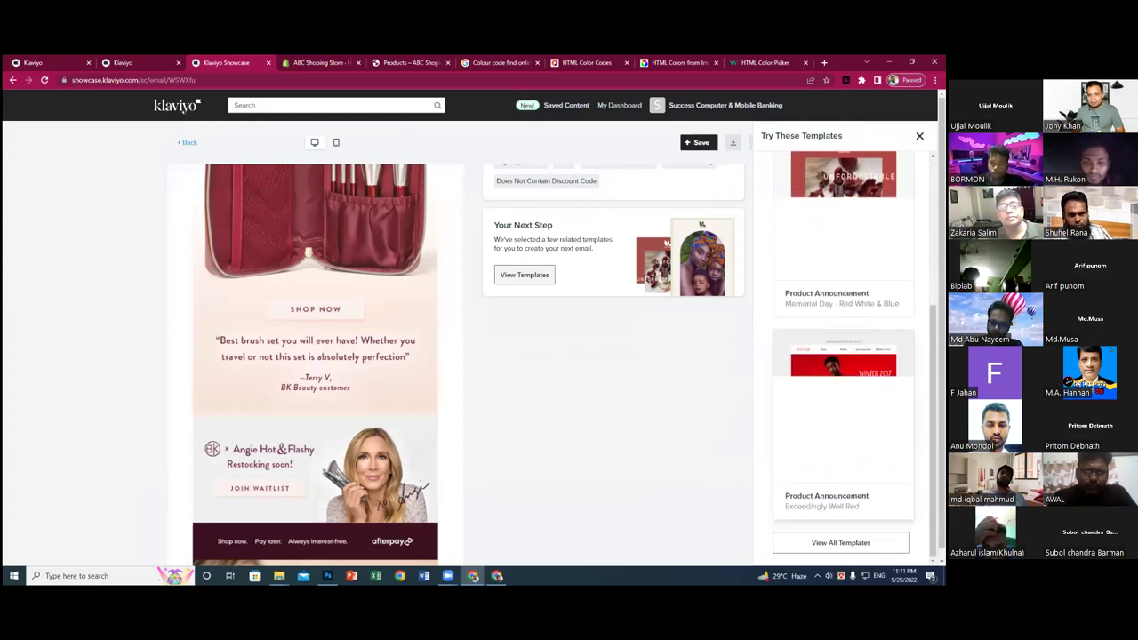
left_click(840, 542)
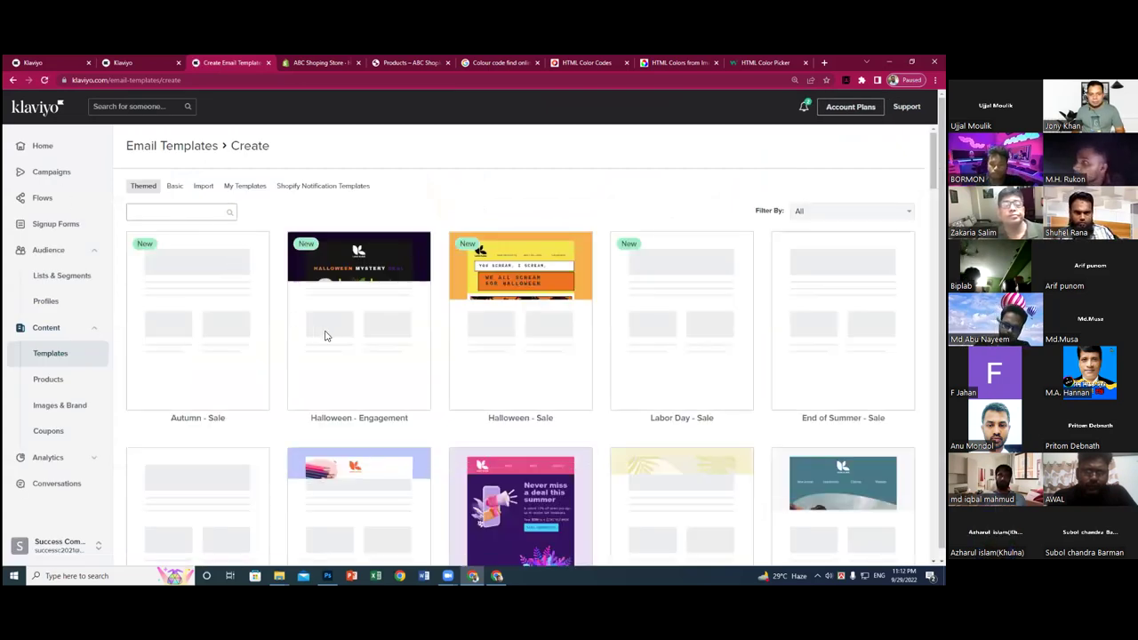
scroll(382, 356, "down", 1)
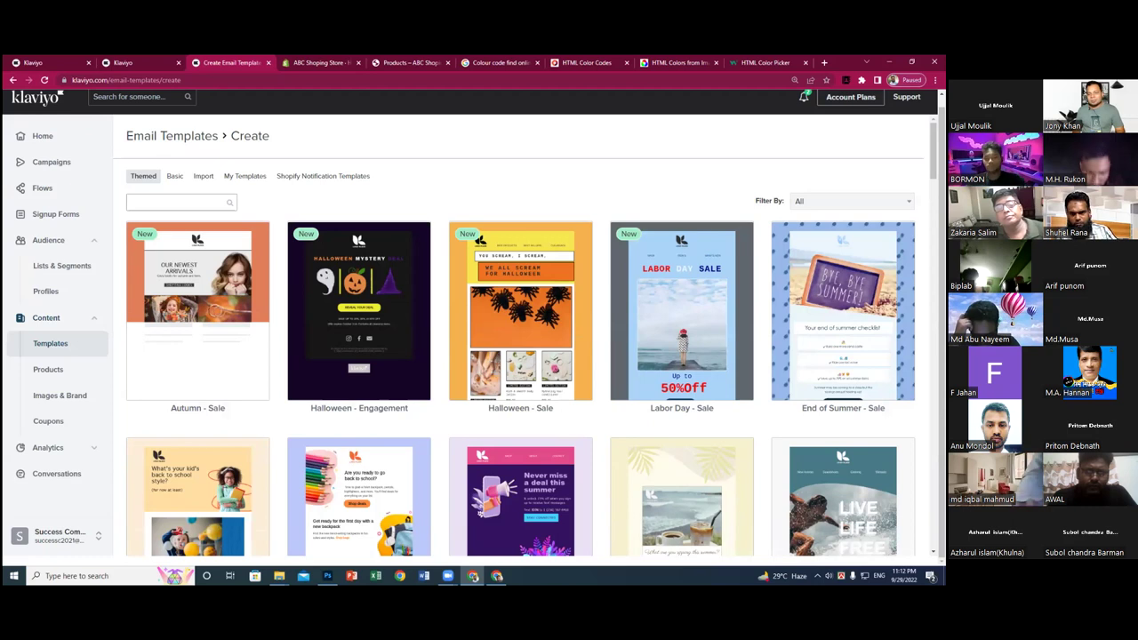
scroll(525, 338, "down", 5)
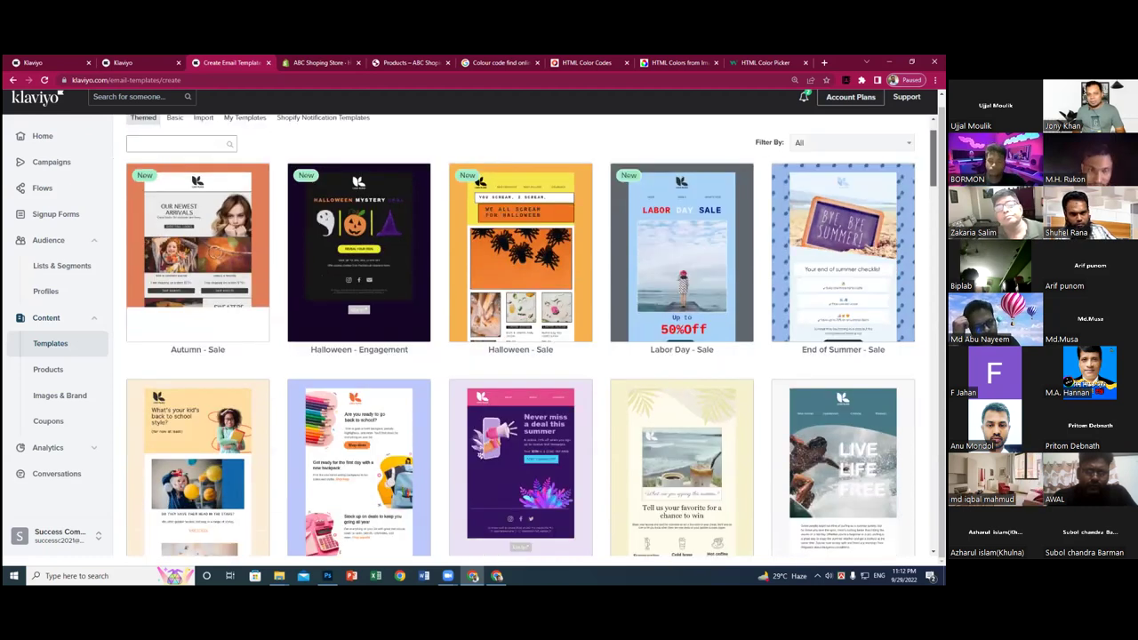
scroll(532, 335, "down", 1)
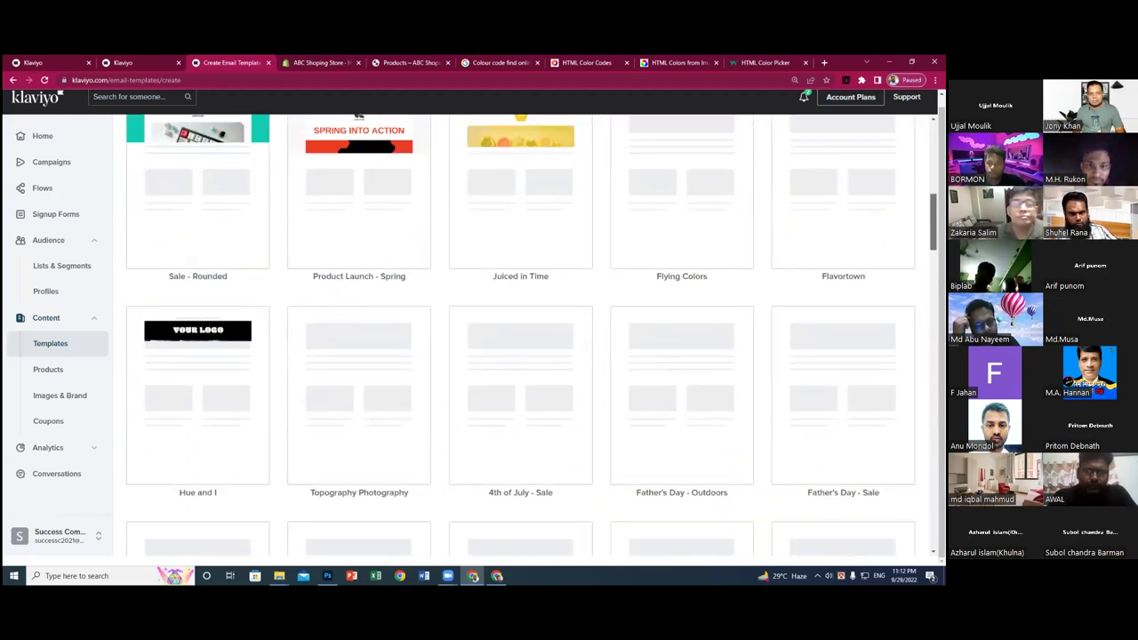
scroll(525, 338, "down", 1)
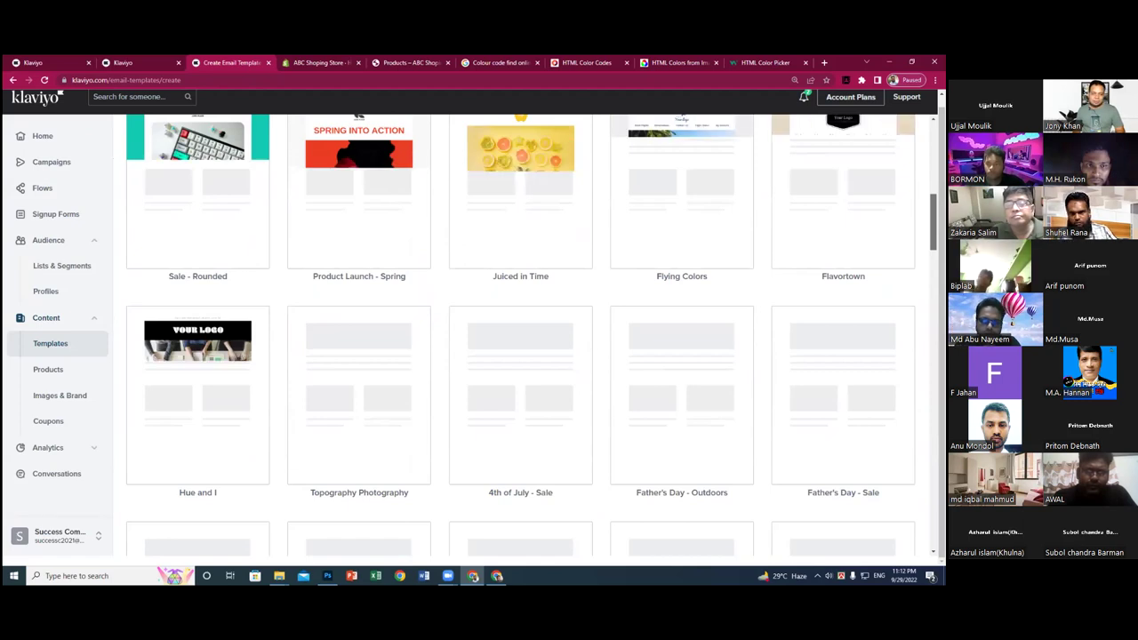
scroll(521, 334, "down", 2)
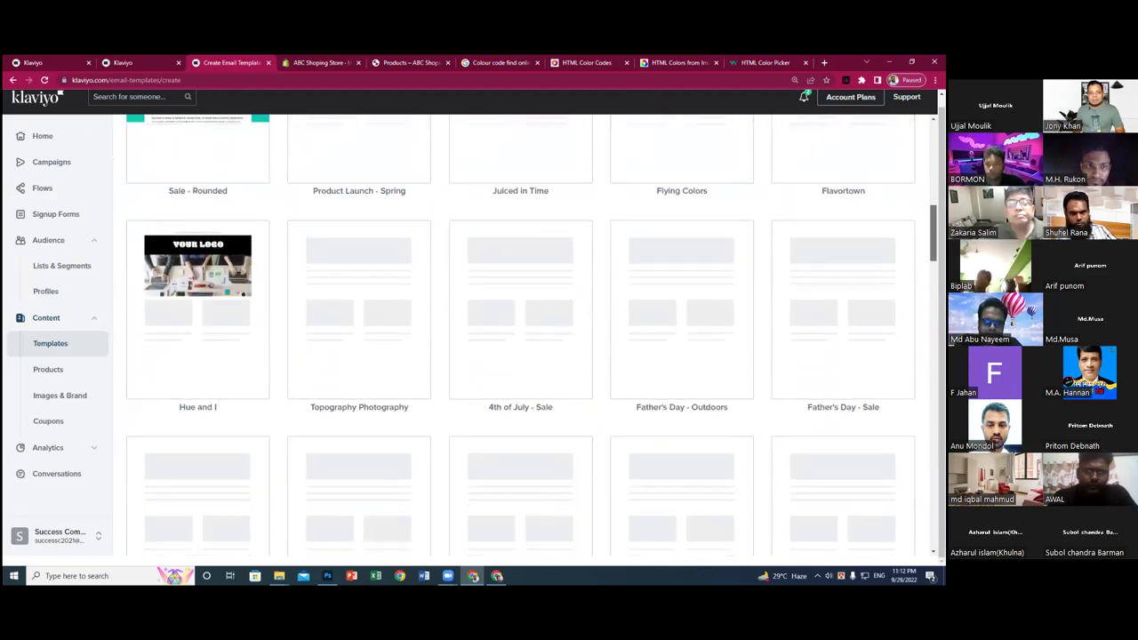
scroll(521, 334, "down", 3)
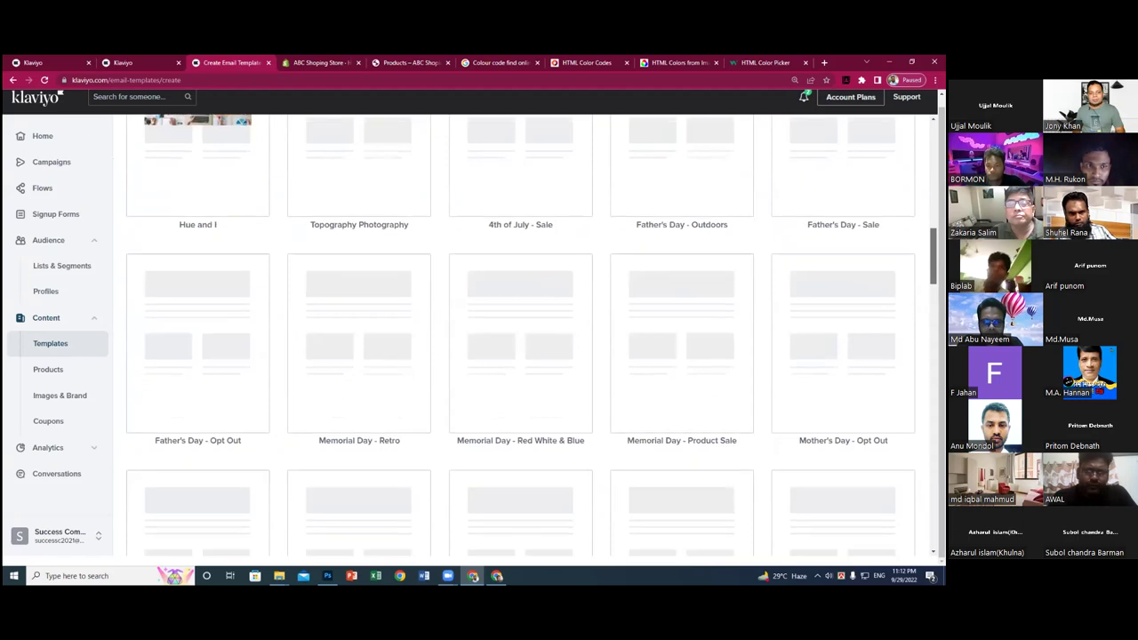
scroll(521, 334, "down", 3)
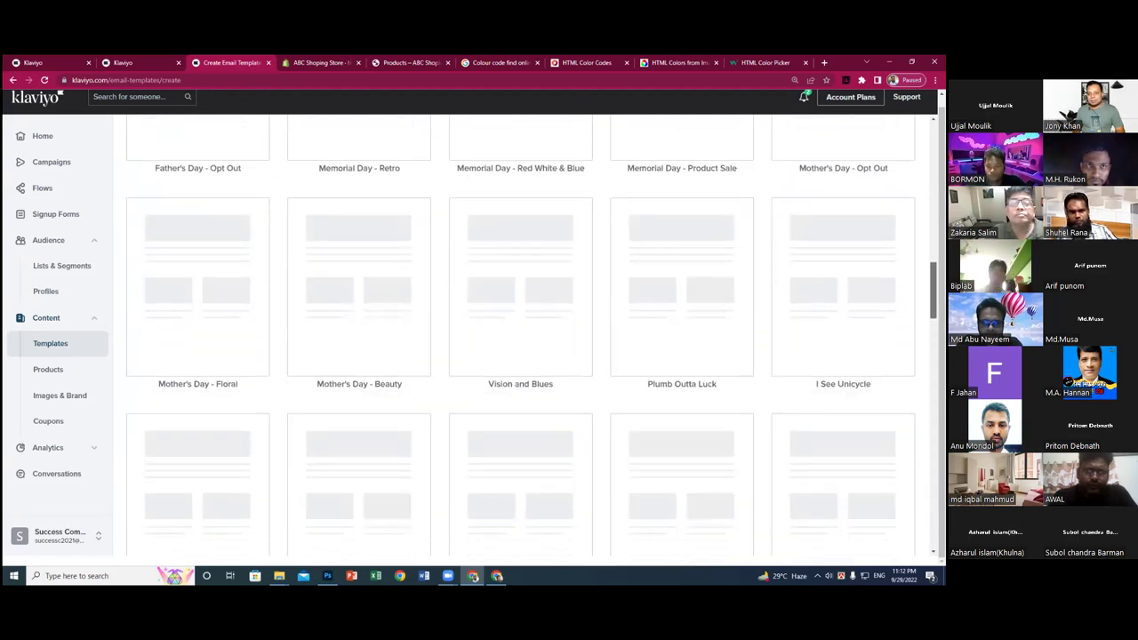